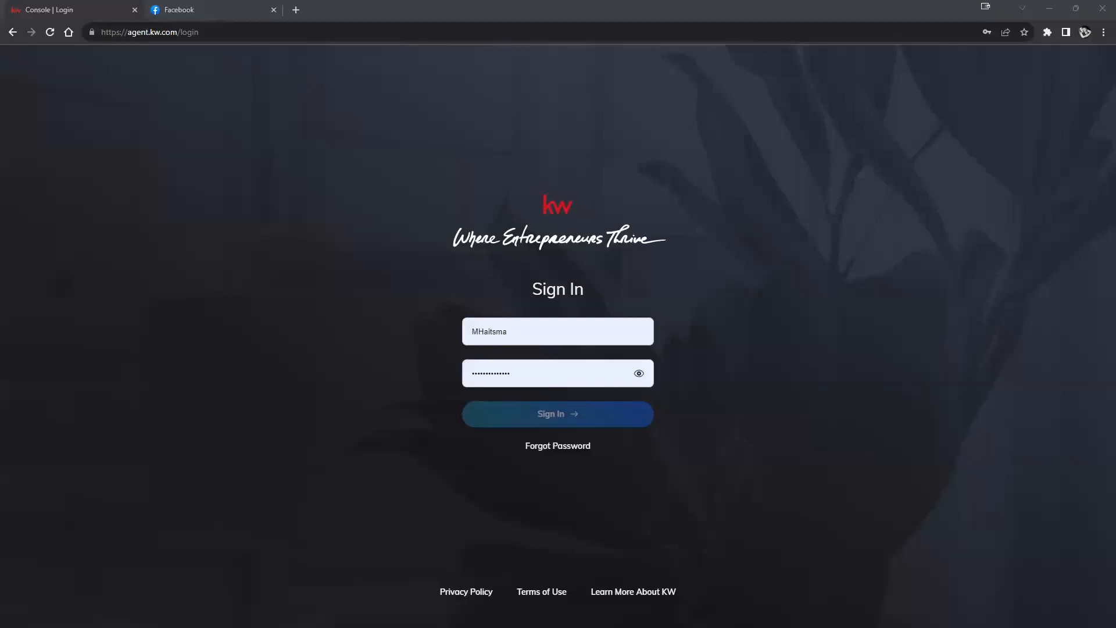
Step: Switch to the Facebook tab and open the main Menu over the home feed
{"action": "left_click", "coordinate": [204, 6]}
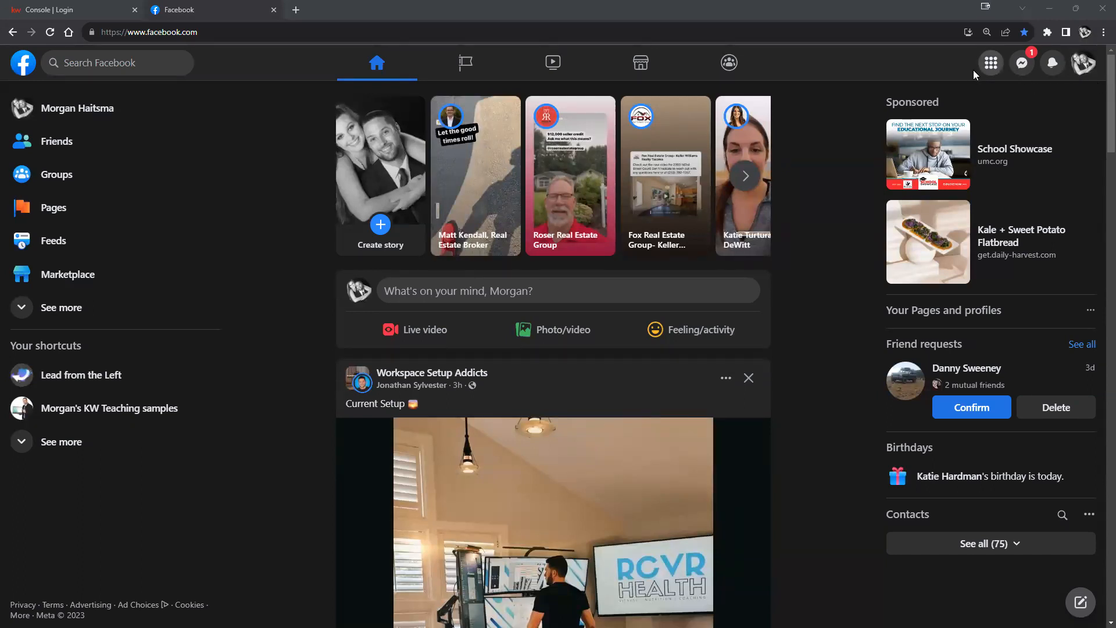
{"action": "left_click", "coordinate": [994, 64]}
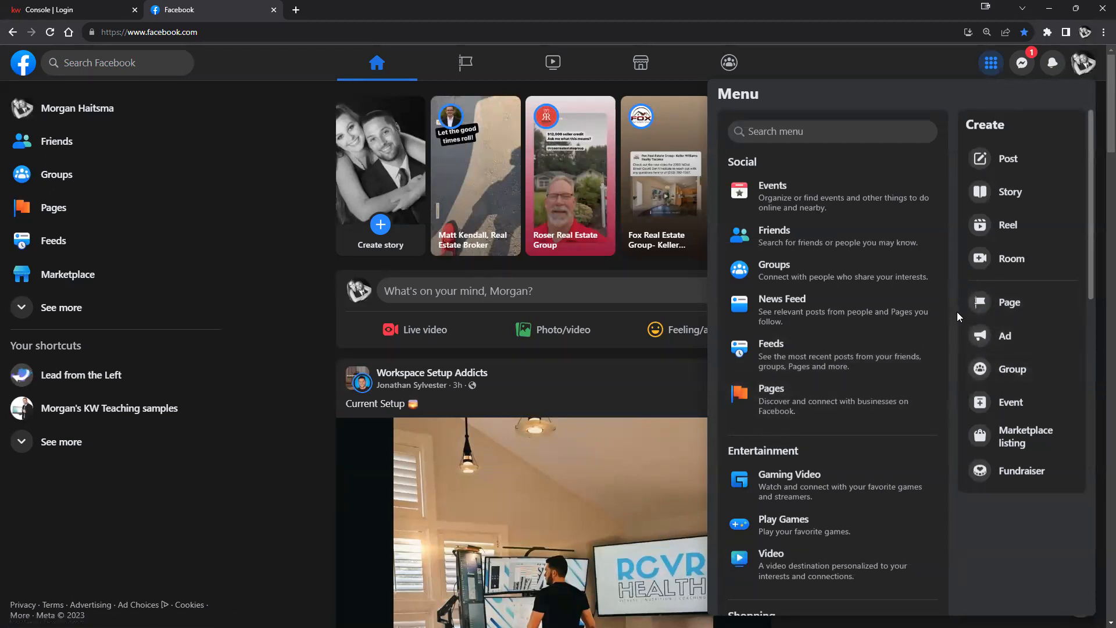
Step: Choose Page under Create to bring up the Create a Page form
{"action": "left_click", "coordinate": [1001, 309]}
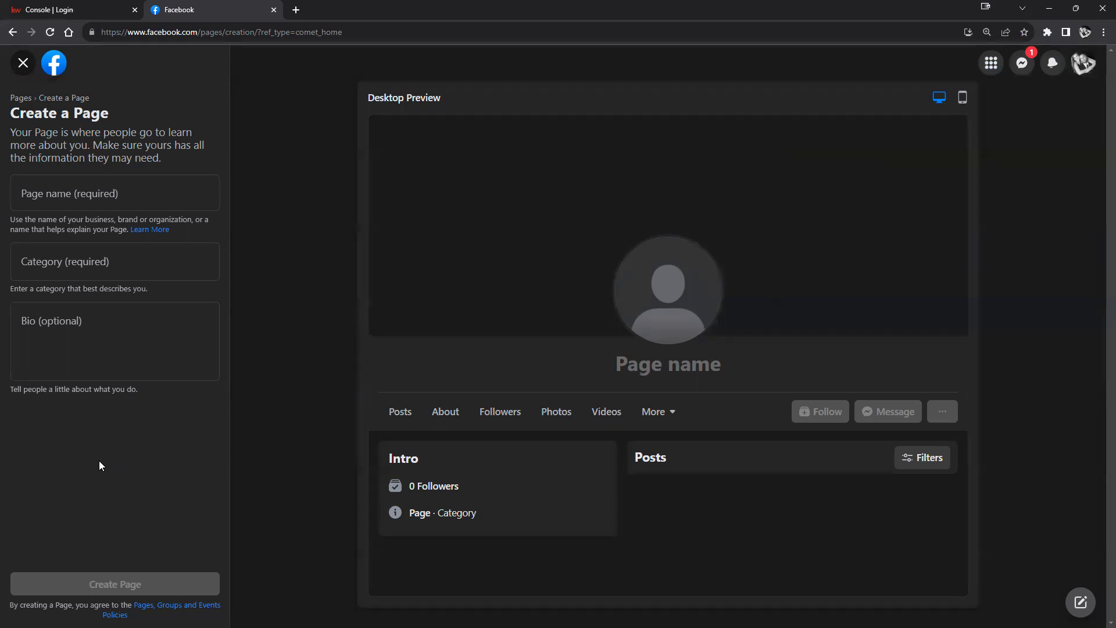
Step: Enter the agent's name followed by 'Realtor' as the Page name
{"action": "left_click", "coordinate": [67, 191]}
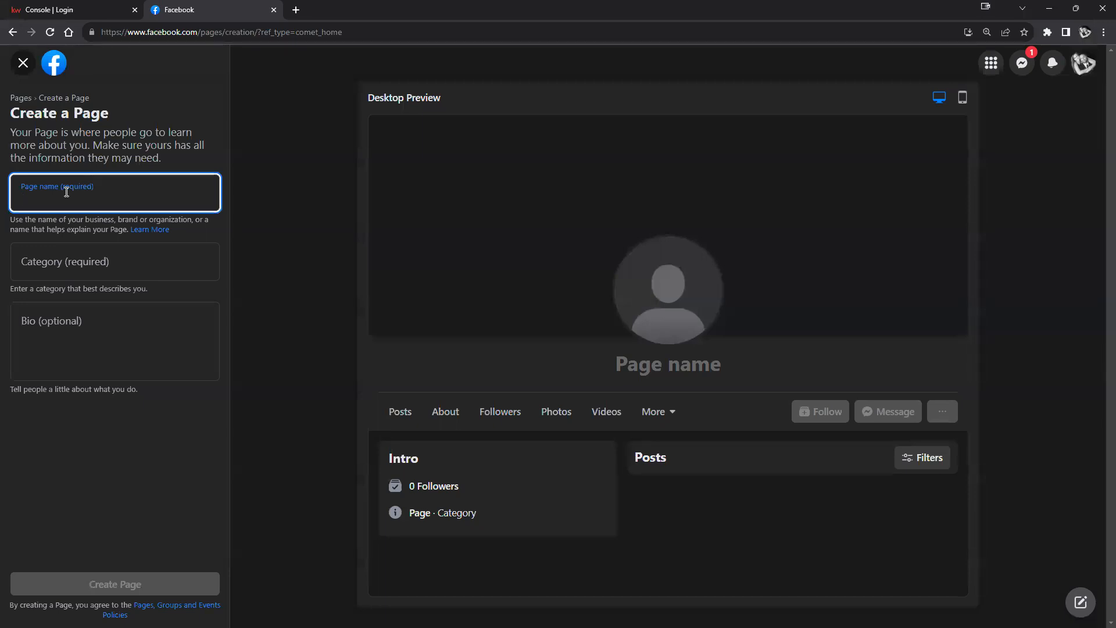
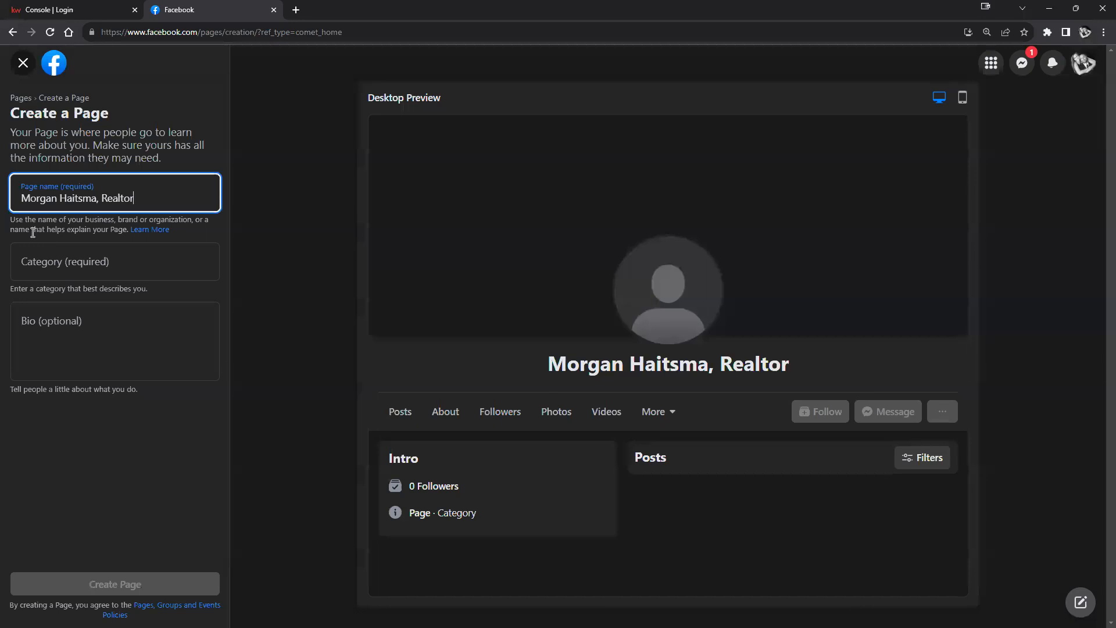
{"action": "left_click", "coordinate": [63, 259]}
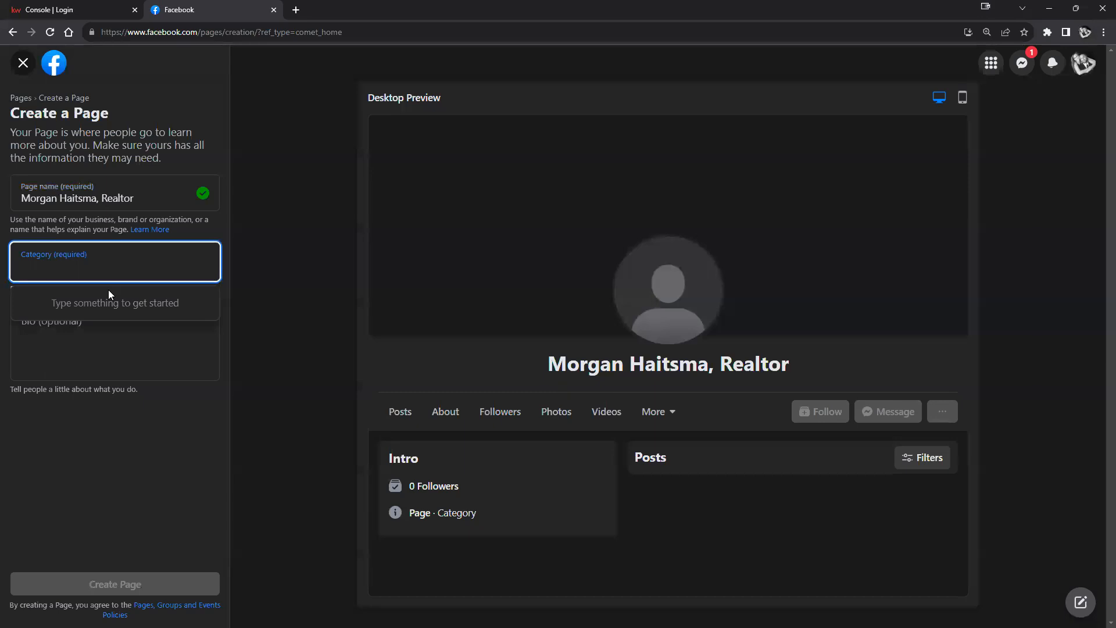
Step: Search 'Real Estate' and set the Page category to Real Estate Agent
{"action": "type", "text": "Real Estate"}
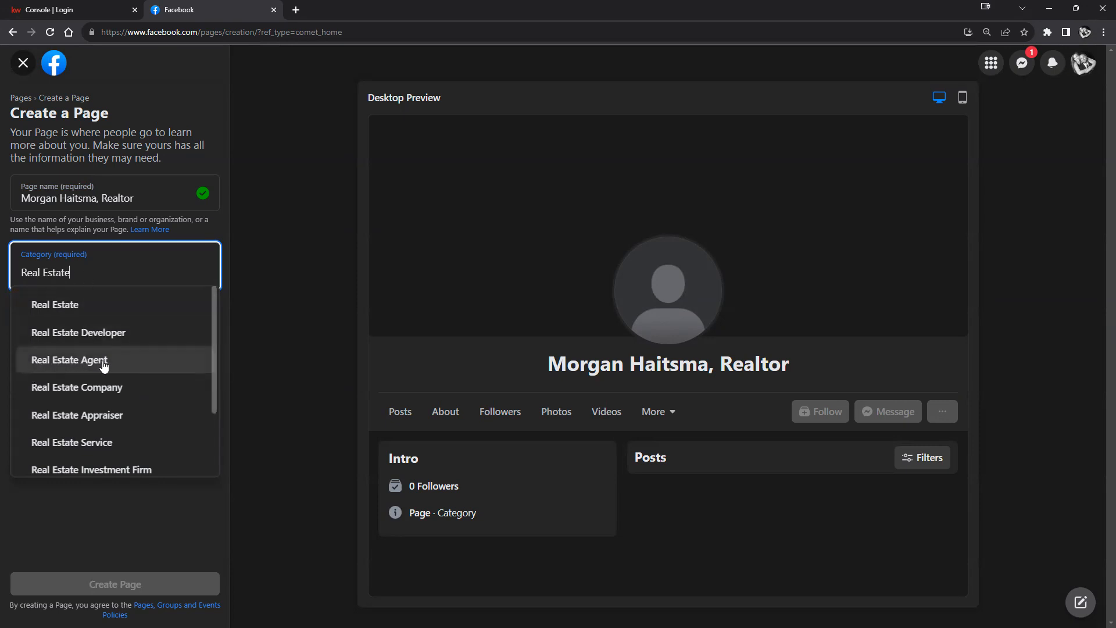
{"action": "scroll", "coordinate": [121, 351], "scroll_direction": "down", "scroll_amount": 2}
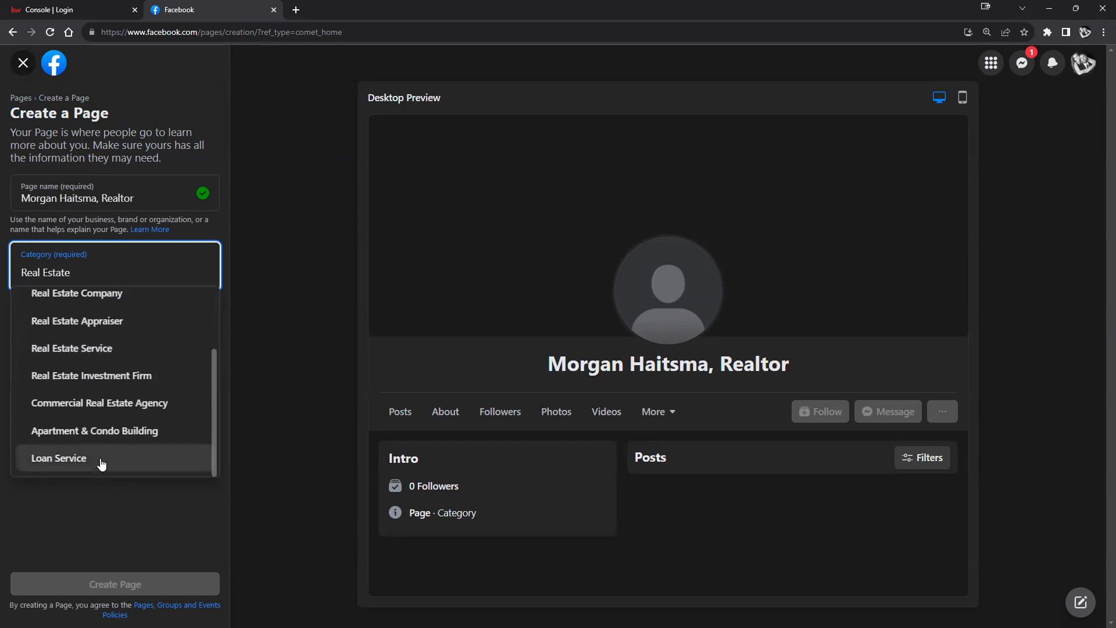
{"action": "scroll", "coordinate": [102, 463], "scroll_direction": "up", "scroll_amount": 2}
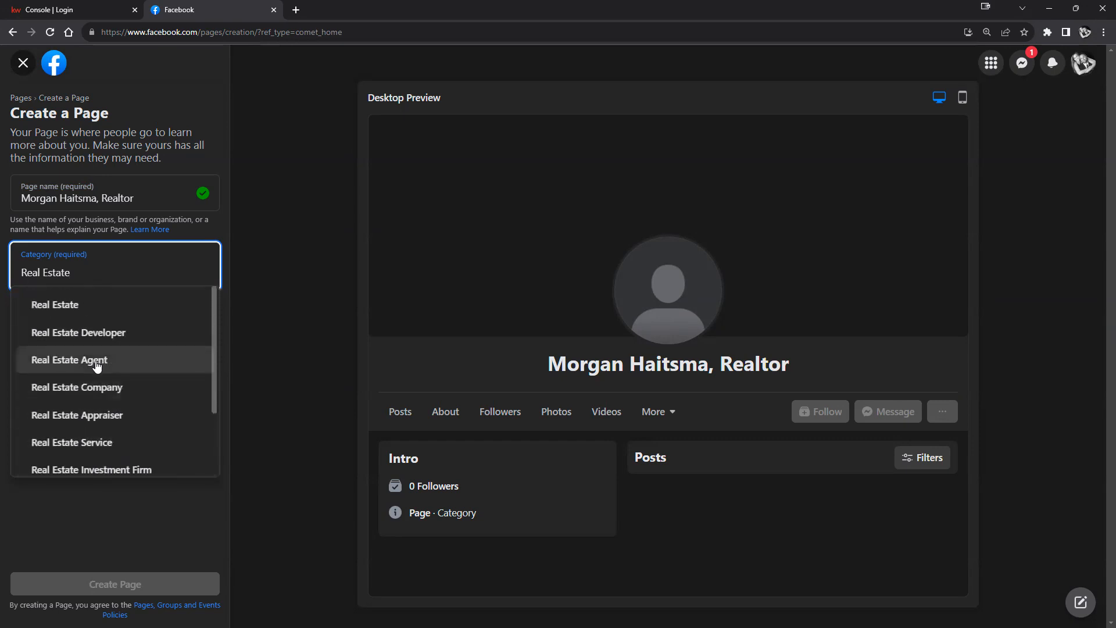
{"action": "left_click", "coordinate": [97, 362]}
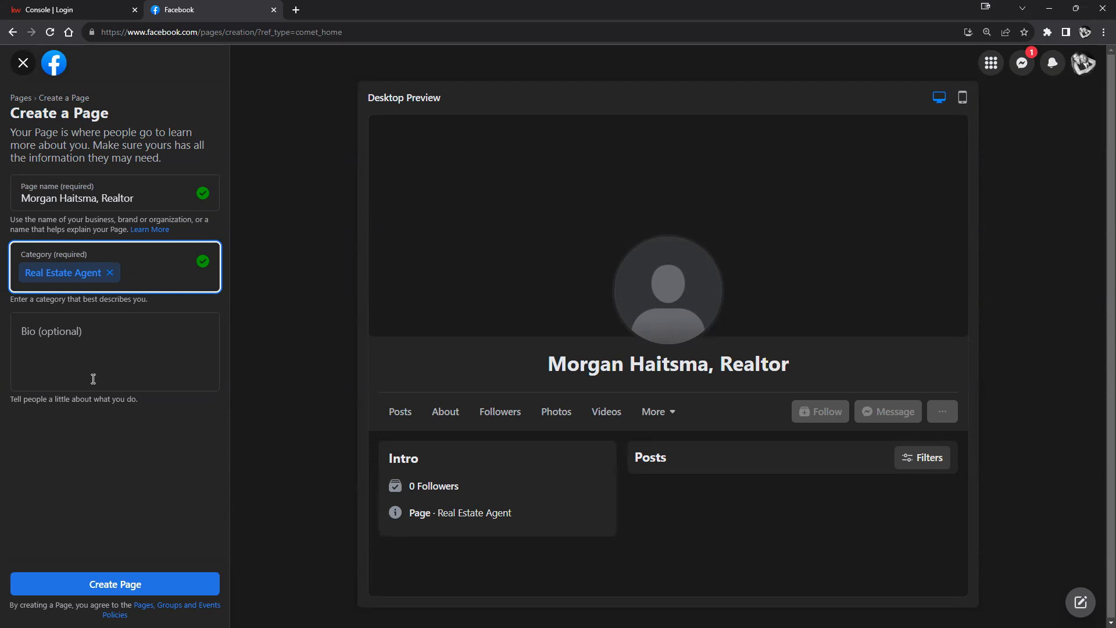
{"action": "left_click", "coordinate": [108, 339]}
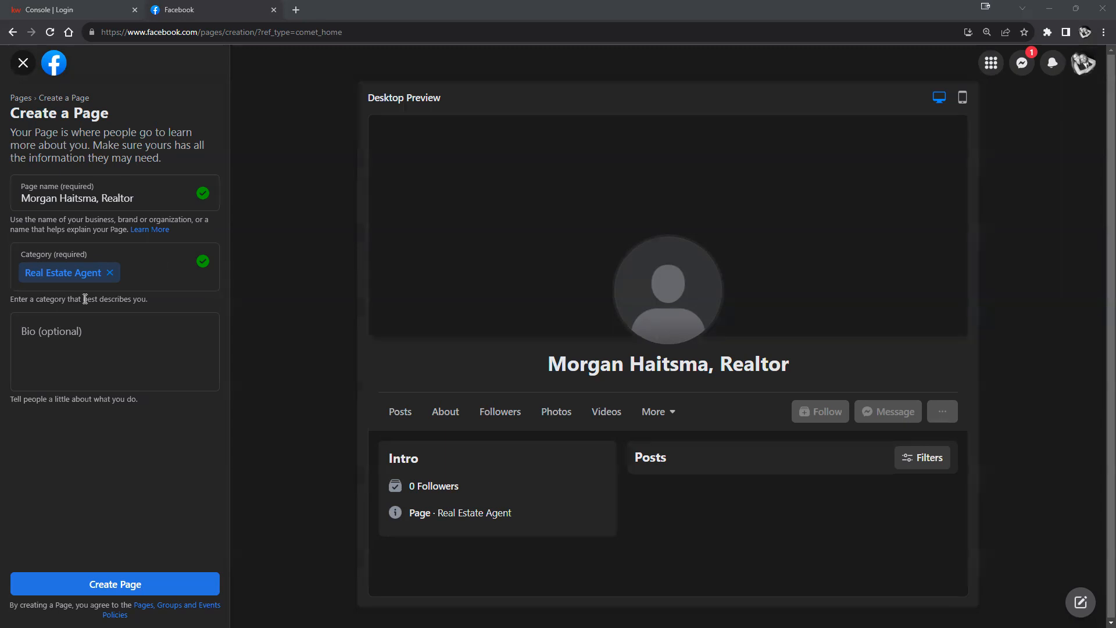
{"action": "left_click", "coordinate": [157, 356]}
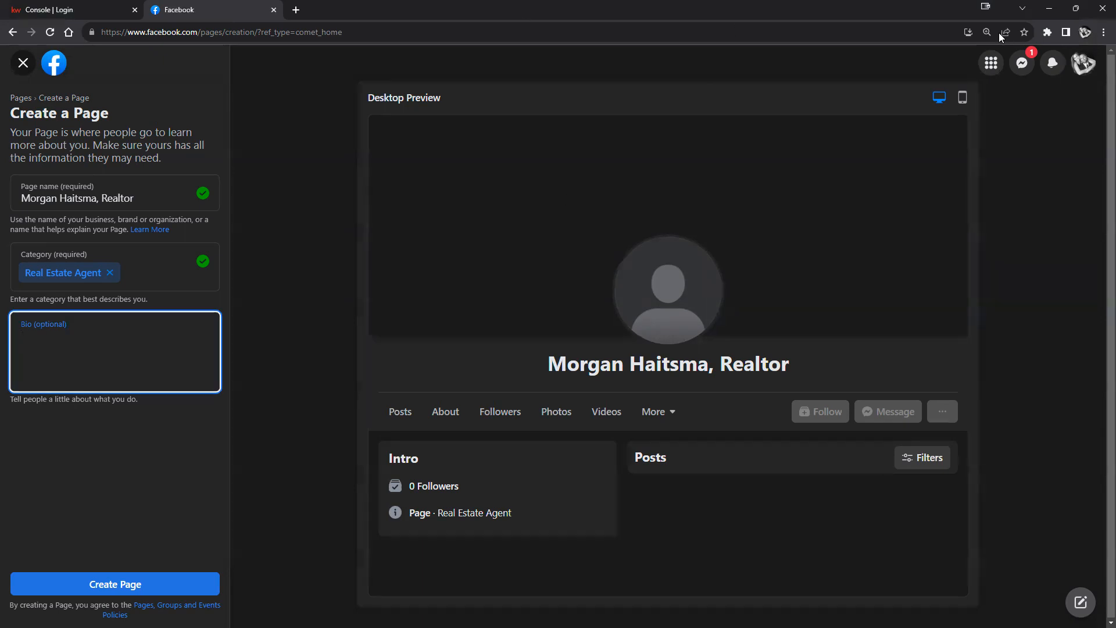
Step: Open openai.com in a new incognito window by searching 'openai'
{"action": "left_click", "coordinate": [1103, 32]}
{"action": "left_click", "coordinate": [1046, 82]}
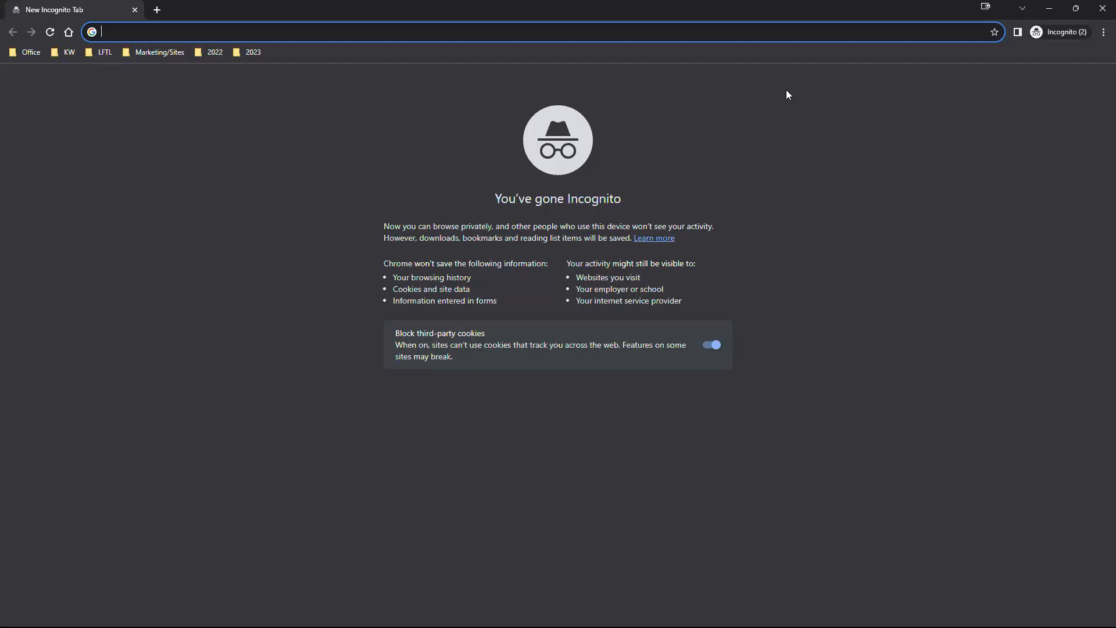
{"action": "type", "text": "openai"}
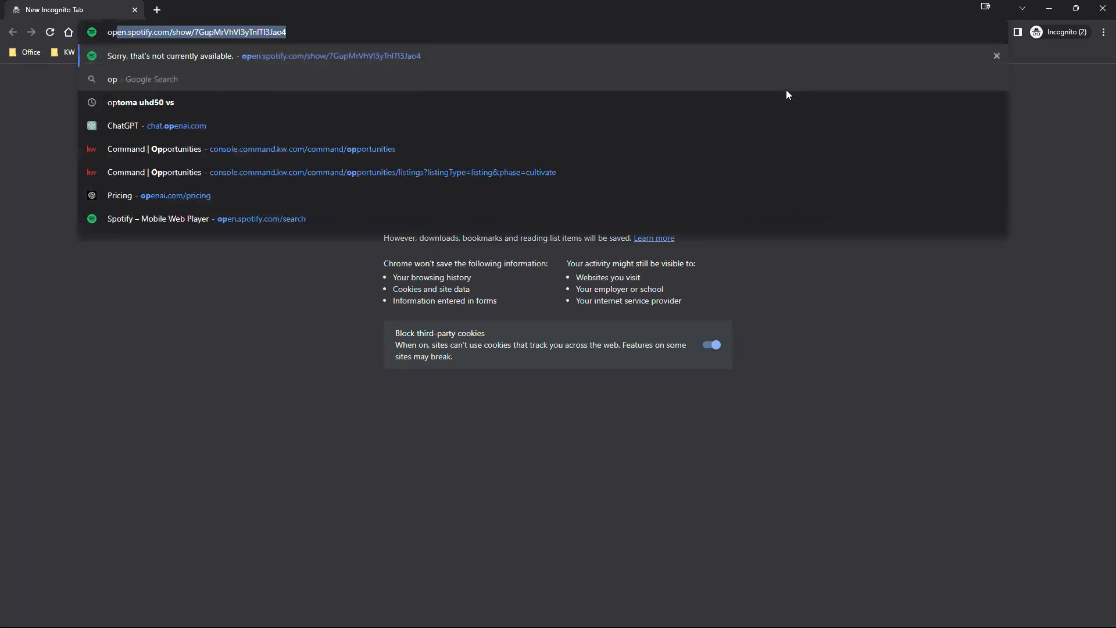
{"action": "key", "text": "Return"}
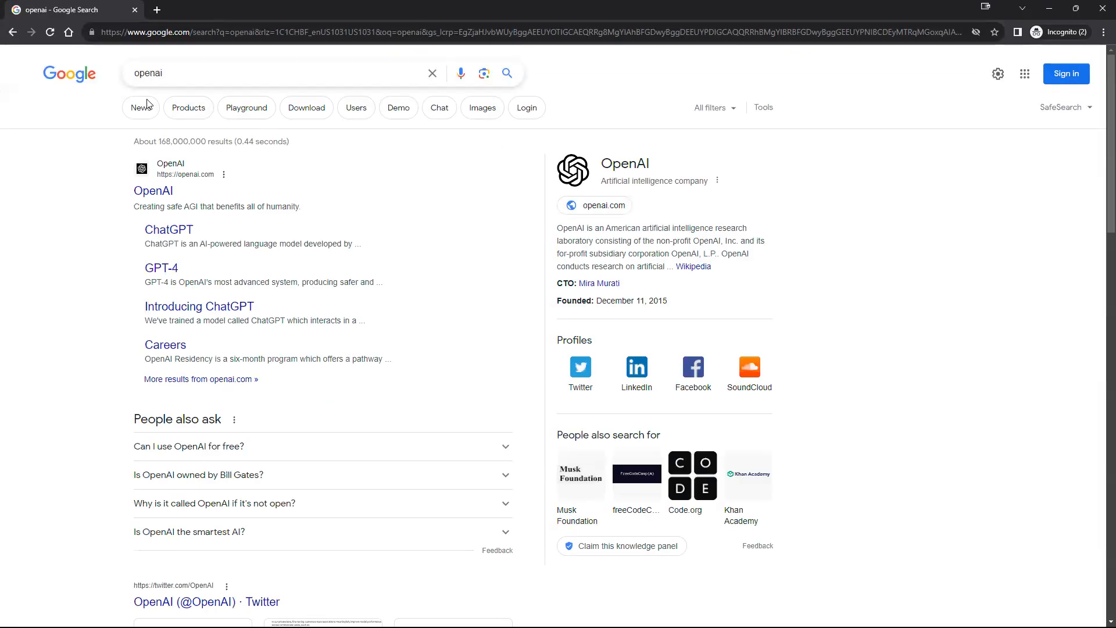
{"action": "left_click", "coordinate": [154, 195]}
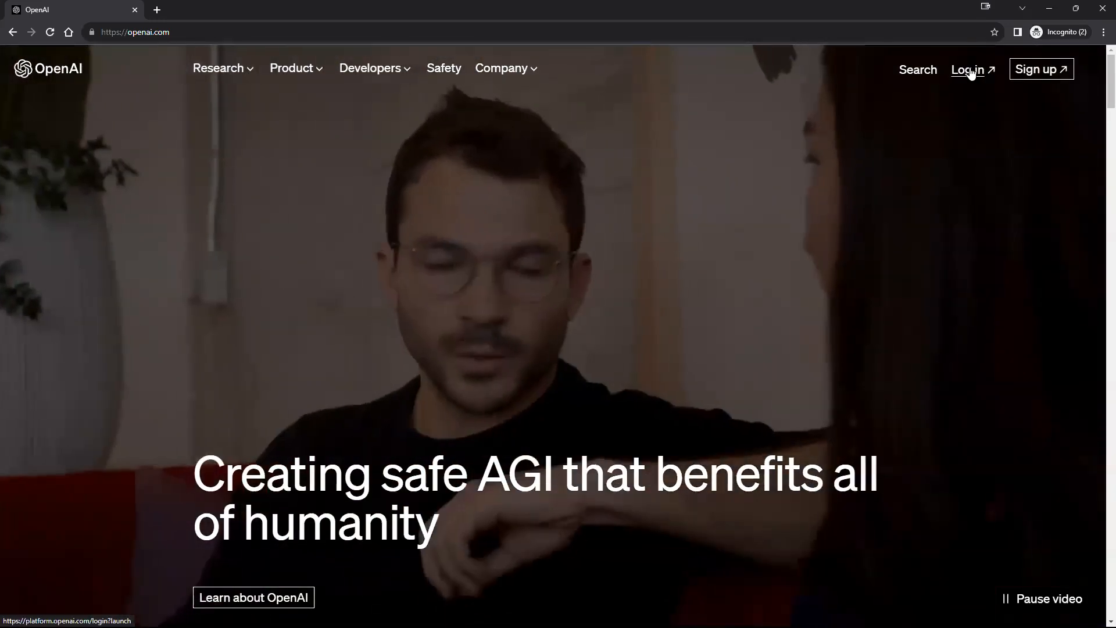
Step: Start the OpenAI Google sign-in, then load ChatGPT at chat.openai.com in a new tab
{"action": "left_click", "coordinate": [969, 72]}
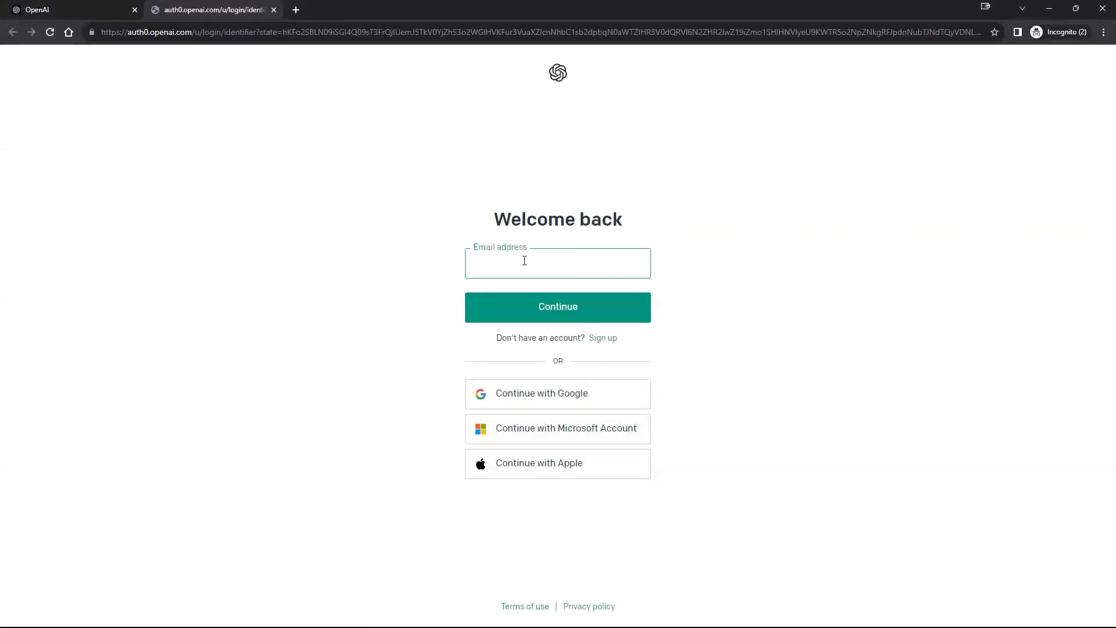
{"action": "left_click", "coordinate": [550, 401]}
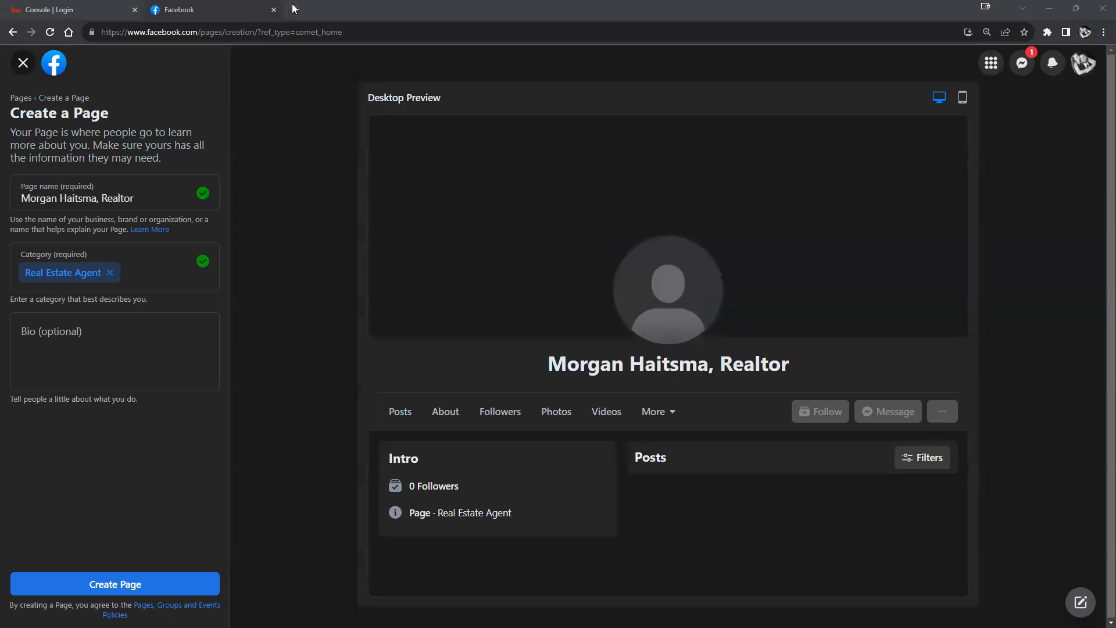
{"action": "left_click", "coordinate": [294, 8]}
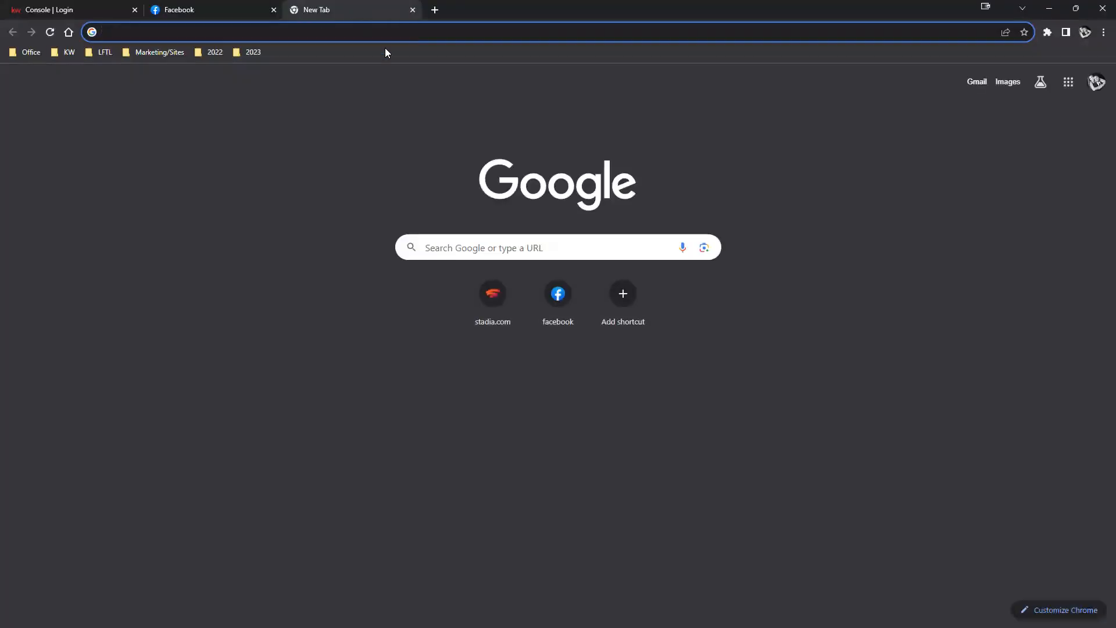
{"action": "type", "text": "incog"}
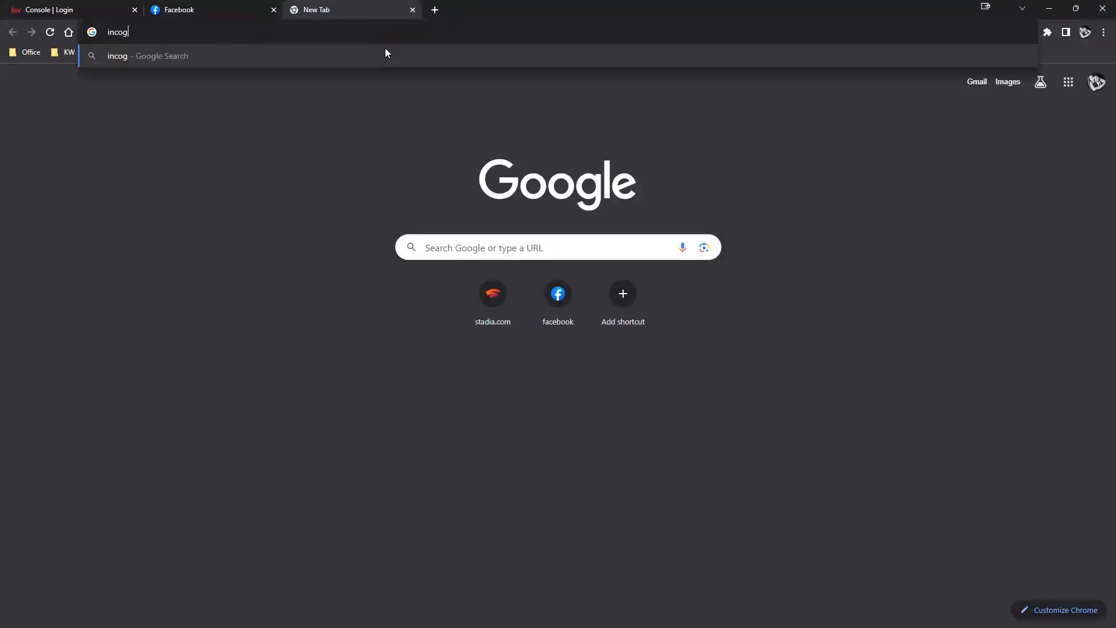
{"action": "type", "text": "nito"}
{"action": "key", "text": "BackSpace"}
{"action": "key", "text": "BackSpace"}
{"action": "key", "text": "BackSpace"}
{"action": "key", "text": "BackSpace"}
{"action": "key", "text": "BackSpace"}
{"action": "key", "text": "BackSpace"}
{"action": "key", "text": "BackSpace"}
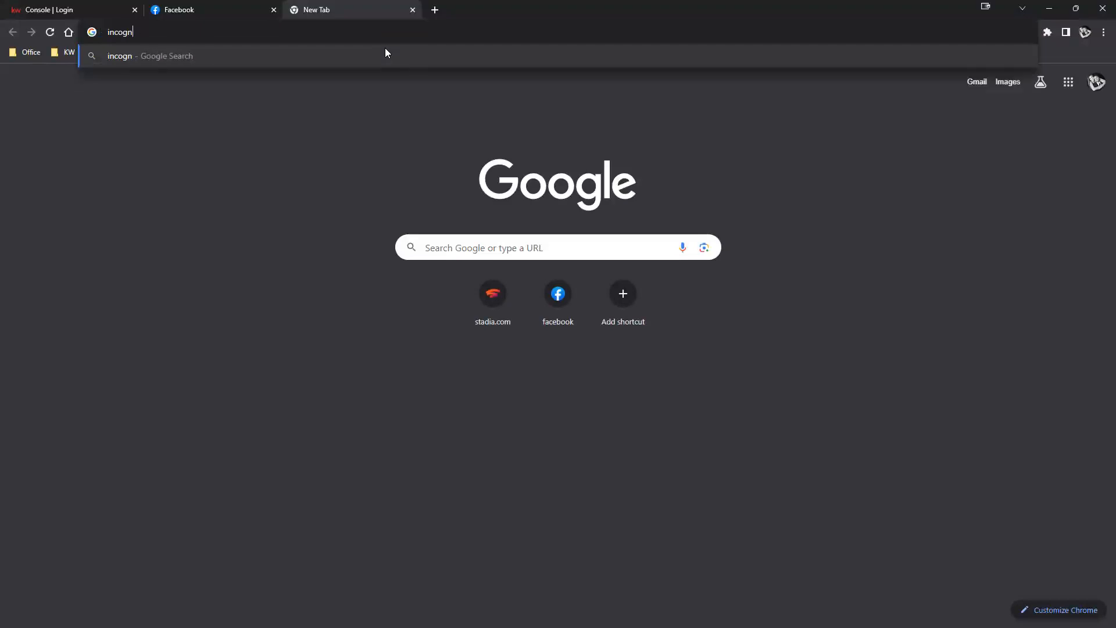
{"action": "key", "text": "BackSpace"}
{"action": "key", "text": "BackSpace"}
{"action": "type", "text": "openai"}
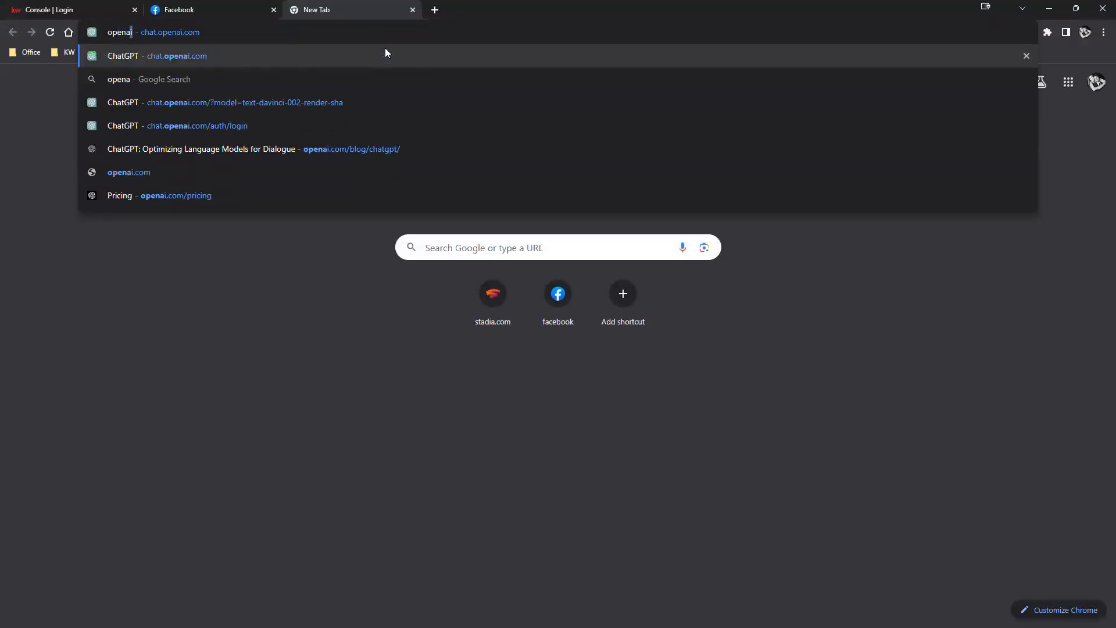
{"action": "left_click", "coordinate": [283, 52]}
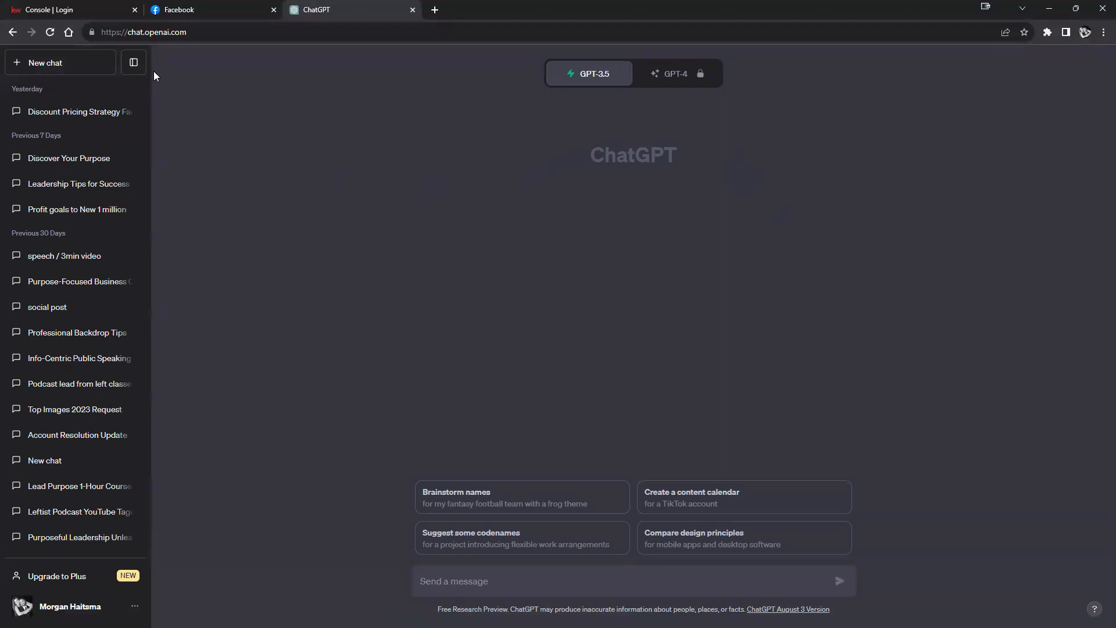
Step: Ask ChatGPT for a bio of the agent serving the Oregon community 5+ years, correcting 'orgon'
{"action": "left_click", "coordinate": [138, 63]}
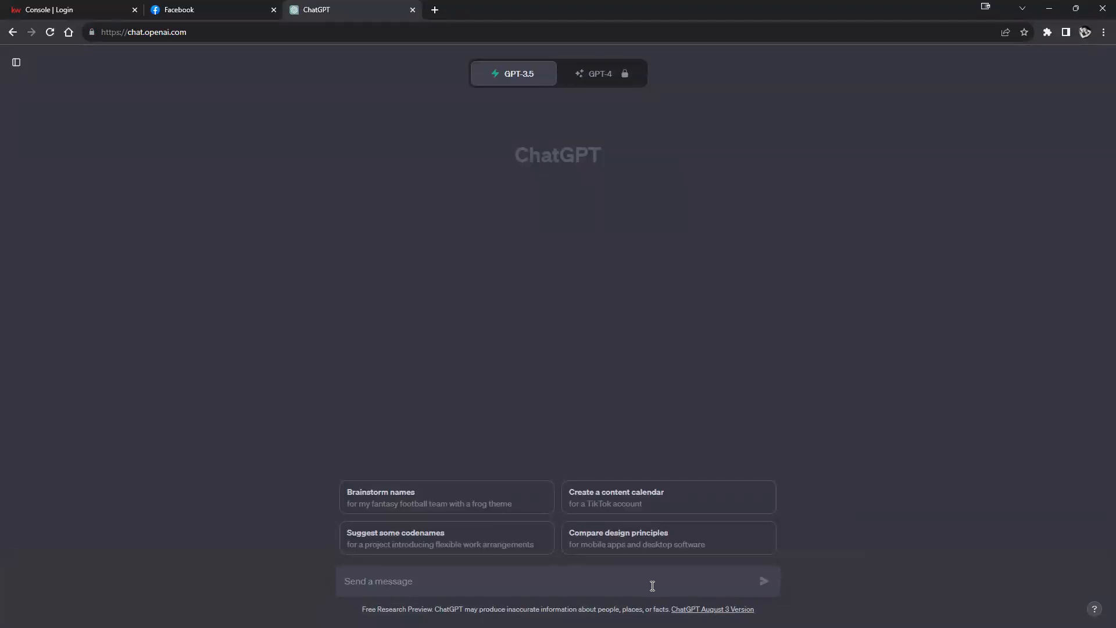
{"action": "type", "text": "Create a Bio"}
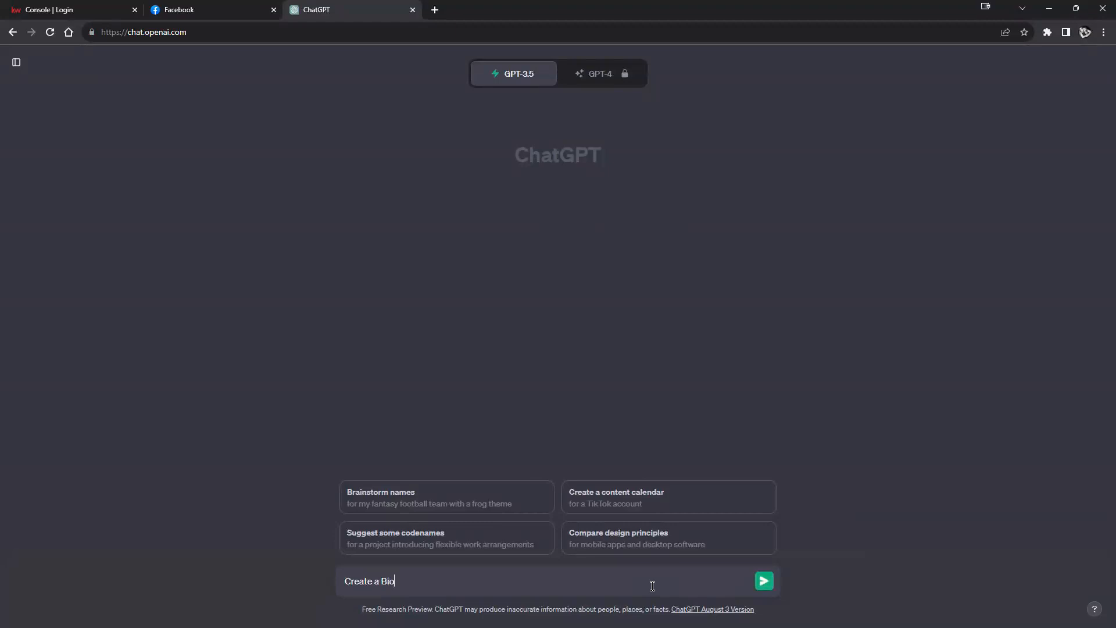
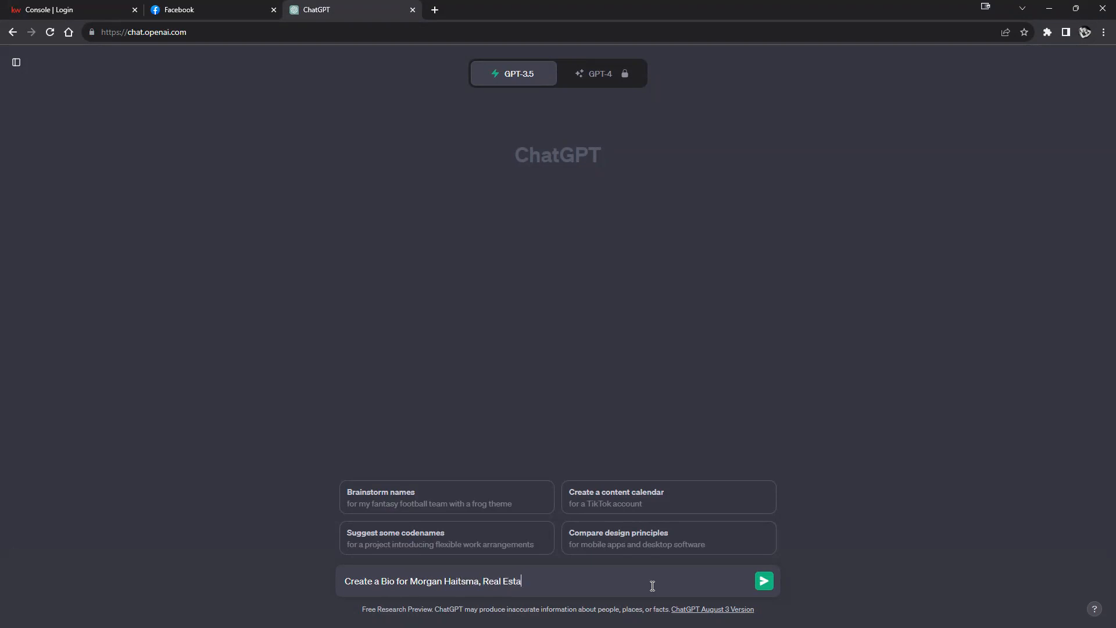
{"action": "type", "text": "te Agent, who has served the orgon communit"}
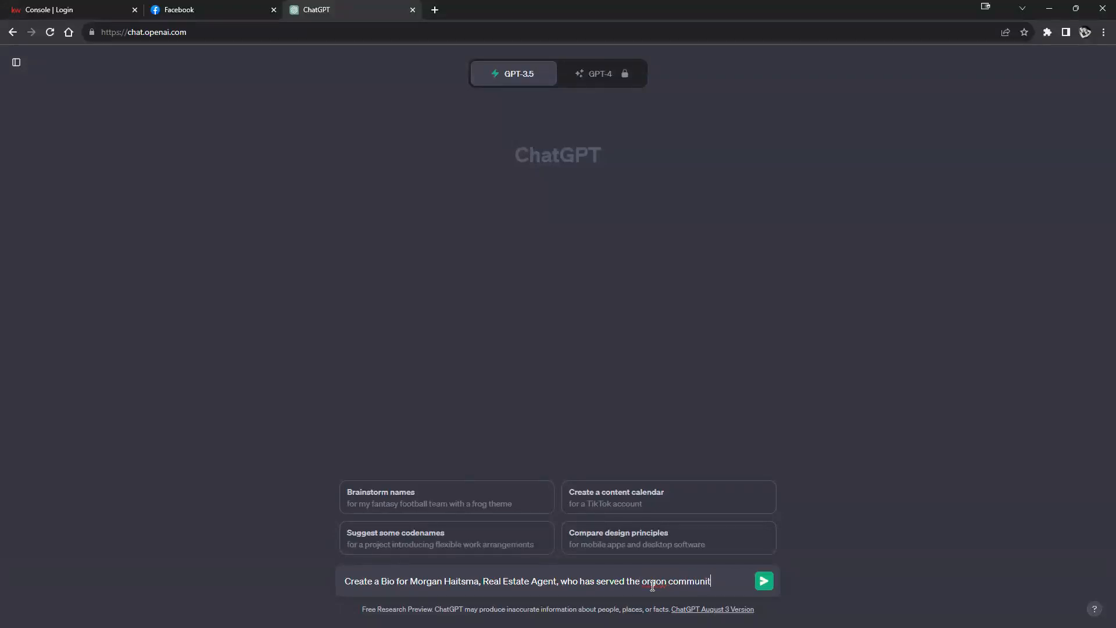
{"action": "type", "text": "y for over 5 years"}
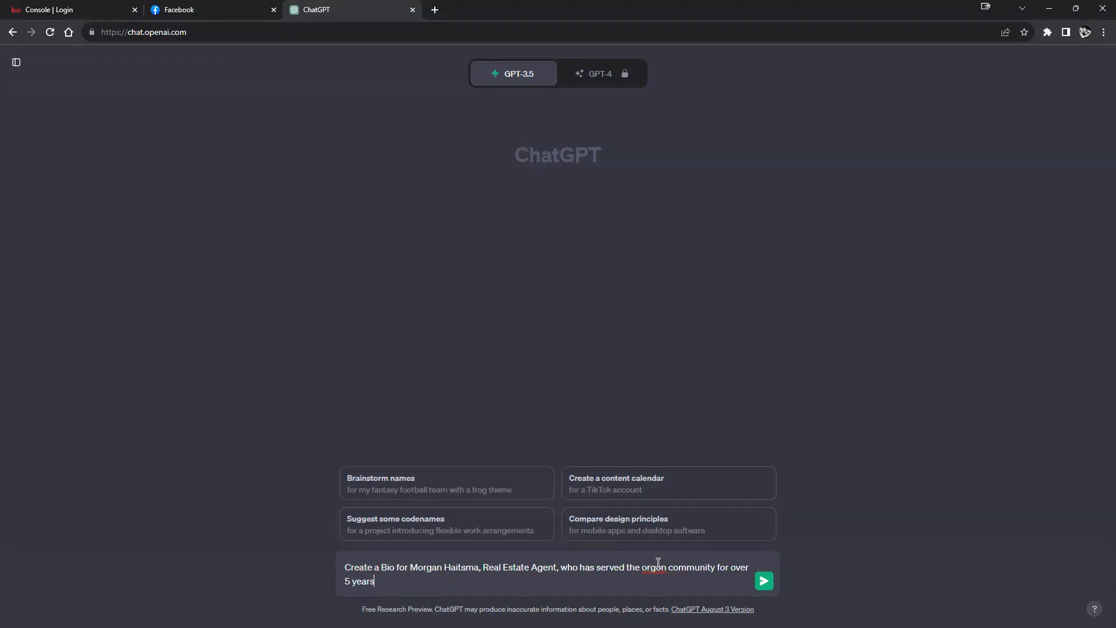
{"action": "right_click", "coordinate": [658, 562]}
{"action": "left_click", "coordinate": [705, 391]}
{"action": "left_click", "coordinate": [762, 581]}
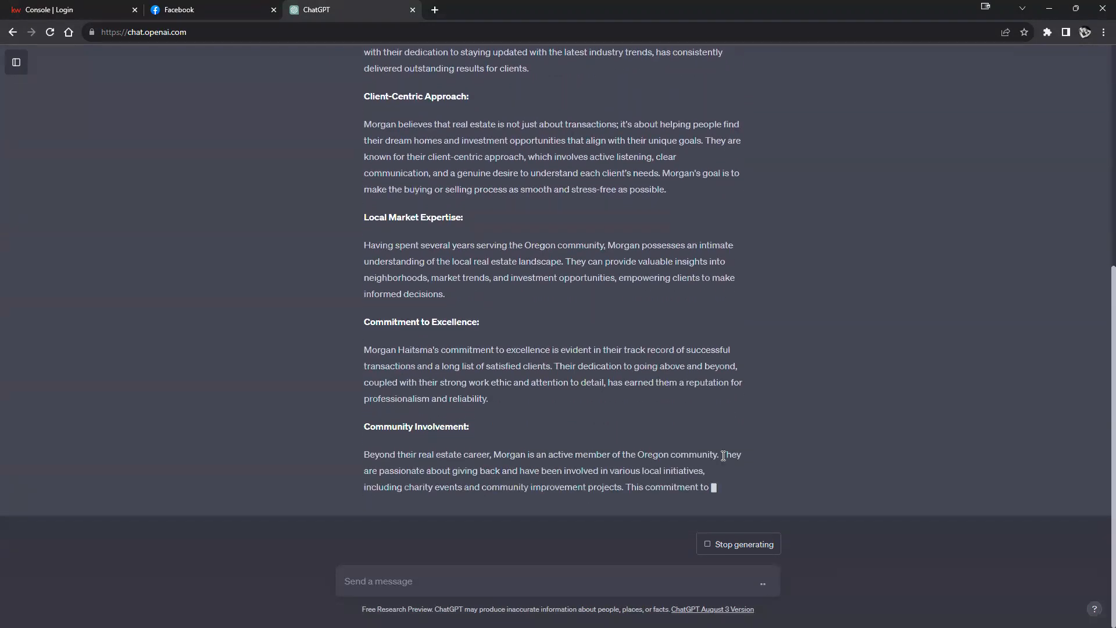
{"action": "scroll", "coordinate": [725, 398], "scroll_direction": "up", "scroll_amount": 5}
{"action": "scroll", "coordinate": [726, 401], "scroll_direction": "down", "scroll_amount": 9}
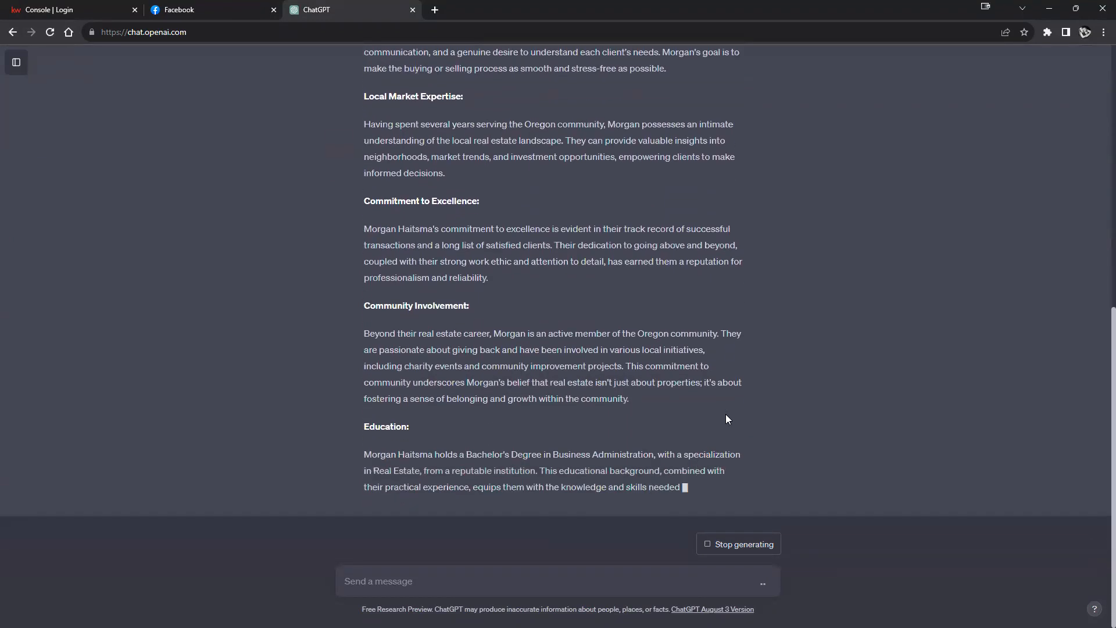
{"action": "scroll", "coordinate": [722, 424], "scroll_direction": "down", "scroll_amount": 1}
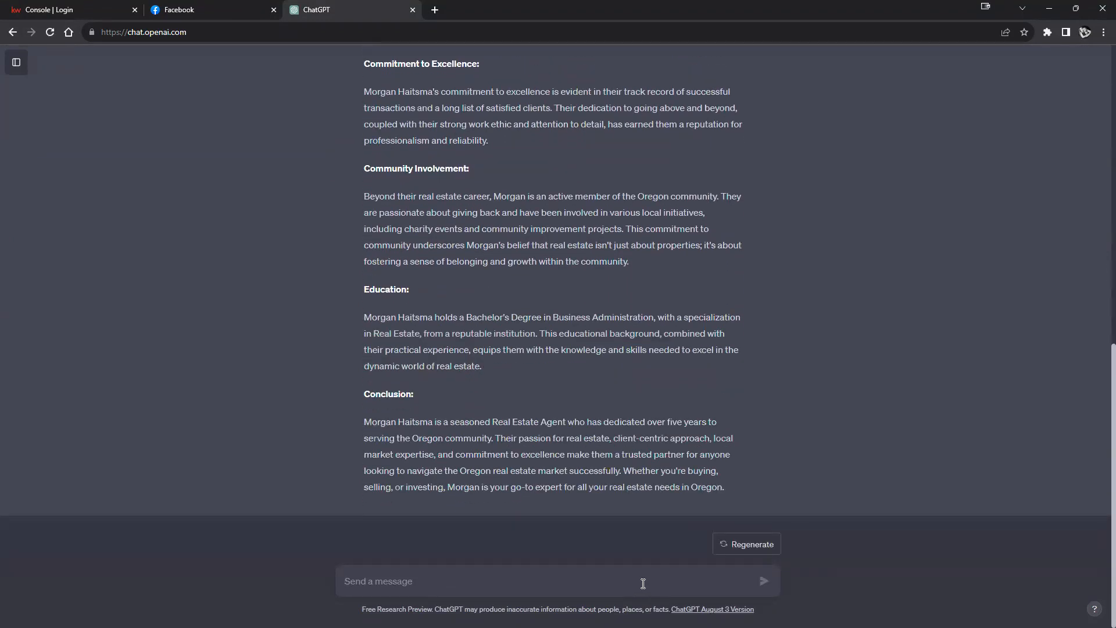
Step: Ask ChatGPT to 'condense this into a paragraph'
{"action": "type", "text": "conde"}
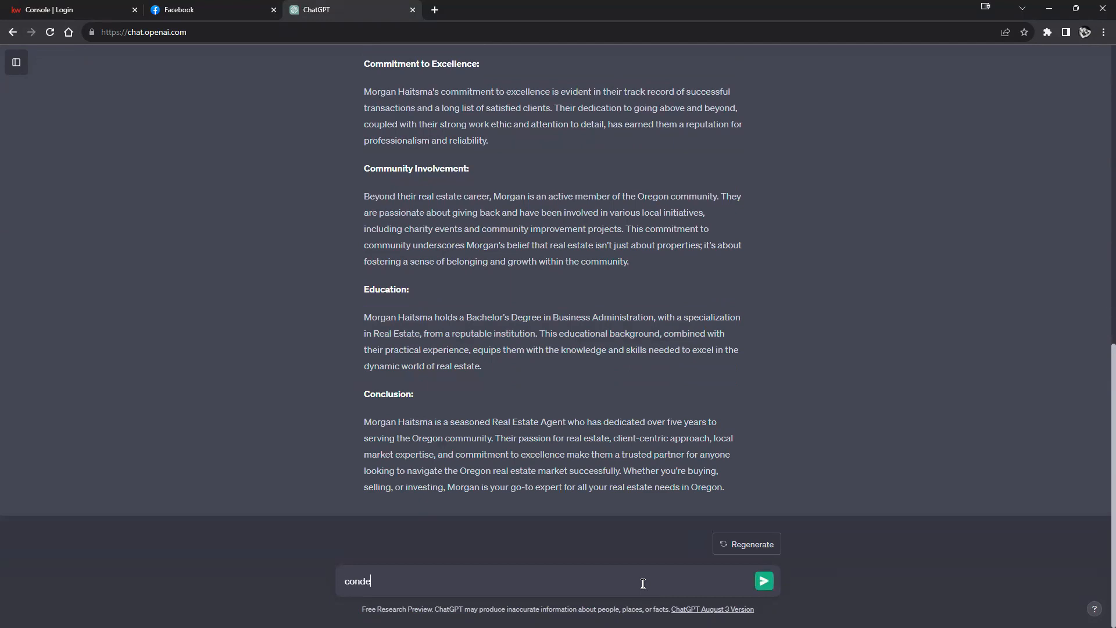
{"action": "type", "text": "nse this into a paragraph"}
{"action": "key", "text": "Return"}
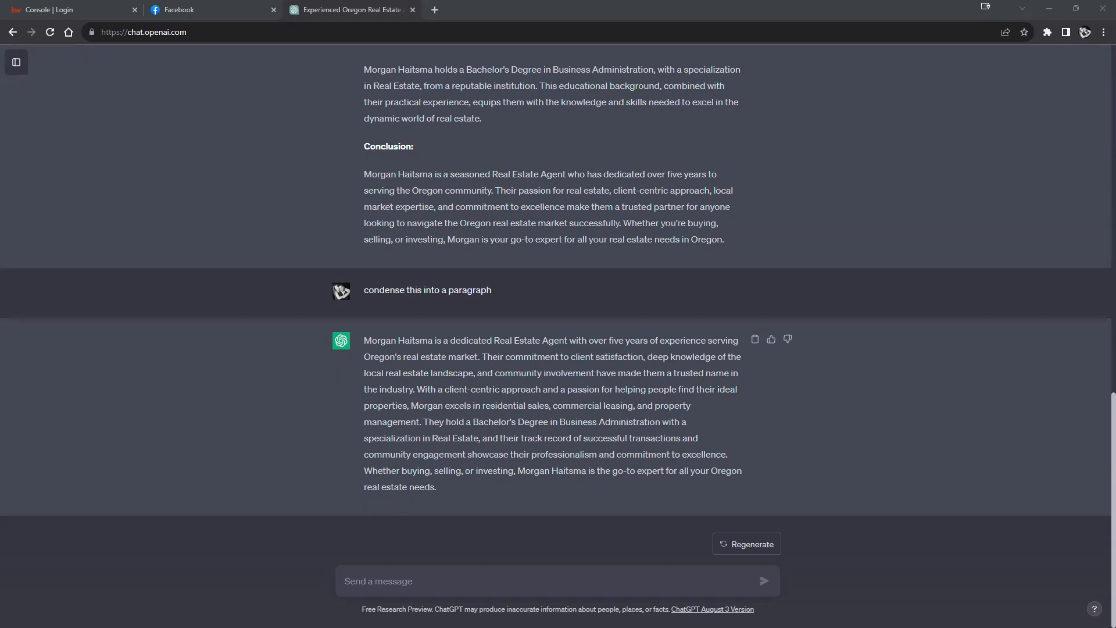
{"action": "scroll", "coordinate": [745, 384], "scroll_direction": "up", "scroll_amount": 15}
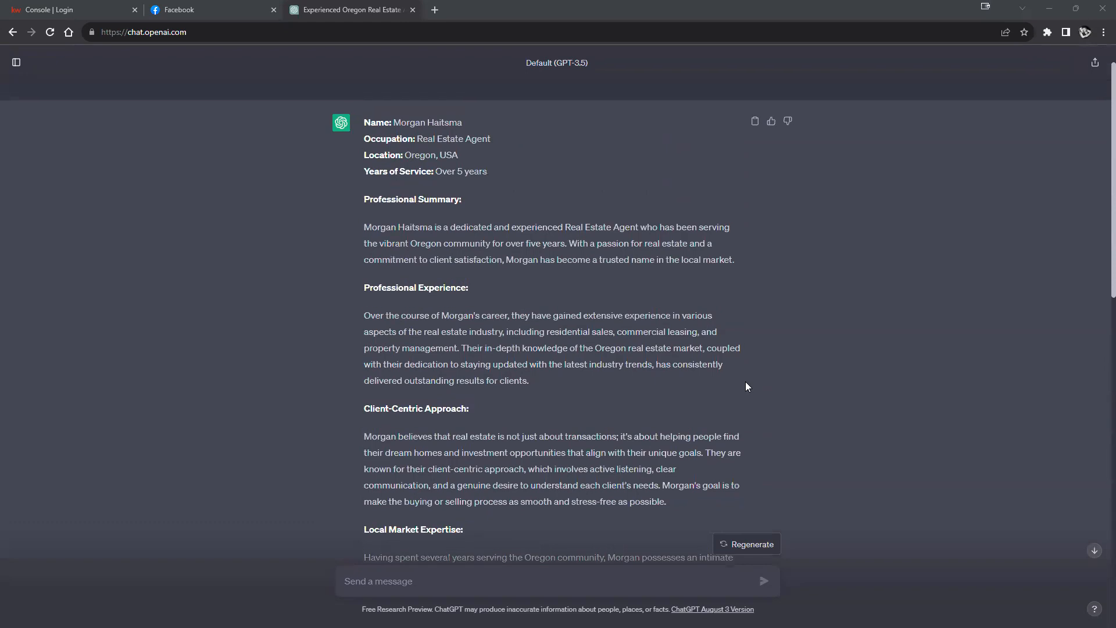
{"action": "scroll", "coordinate": [746, 386], "scroll_direction": "up", "scroll_amount": 1}
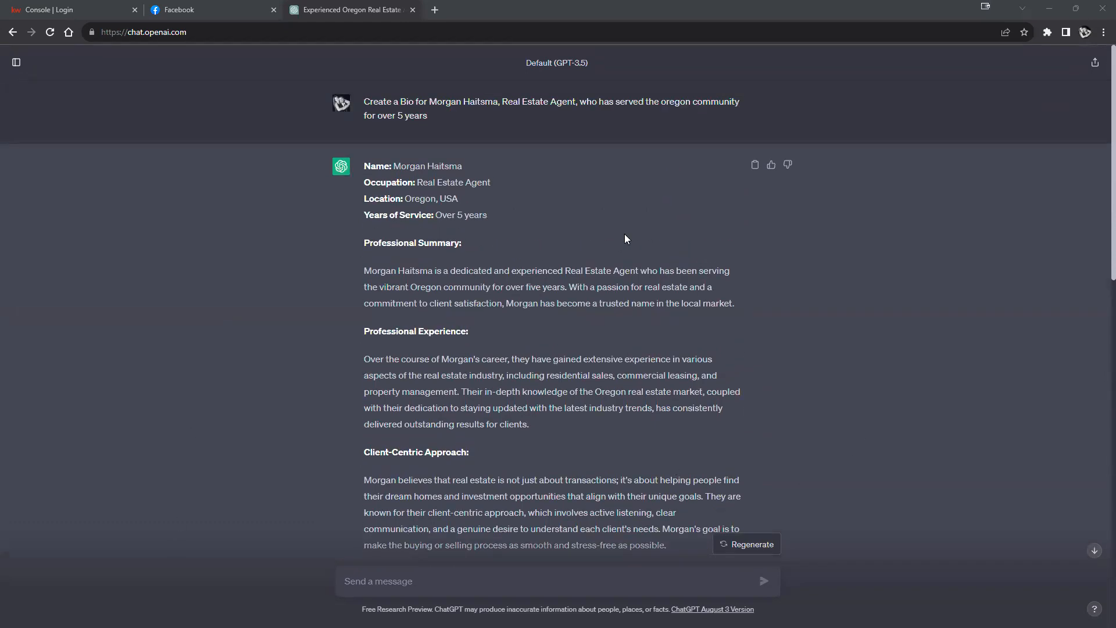
Step: Select the condensed bio paragraph and copy it
{"action": "left_click_drag", "start_coordinate": [365, 102], "coordinate": [708, 118]}
{"action": "scroll", "coordinate": [1034, 309], "scroll_direction": "down", "scroll_amount": 20}
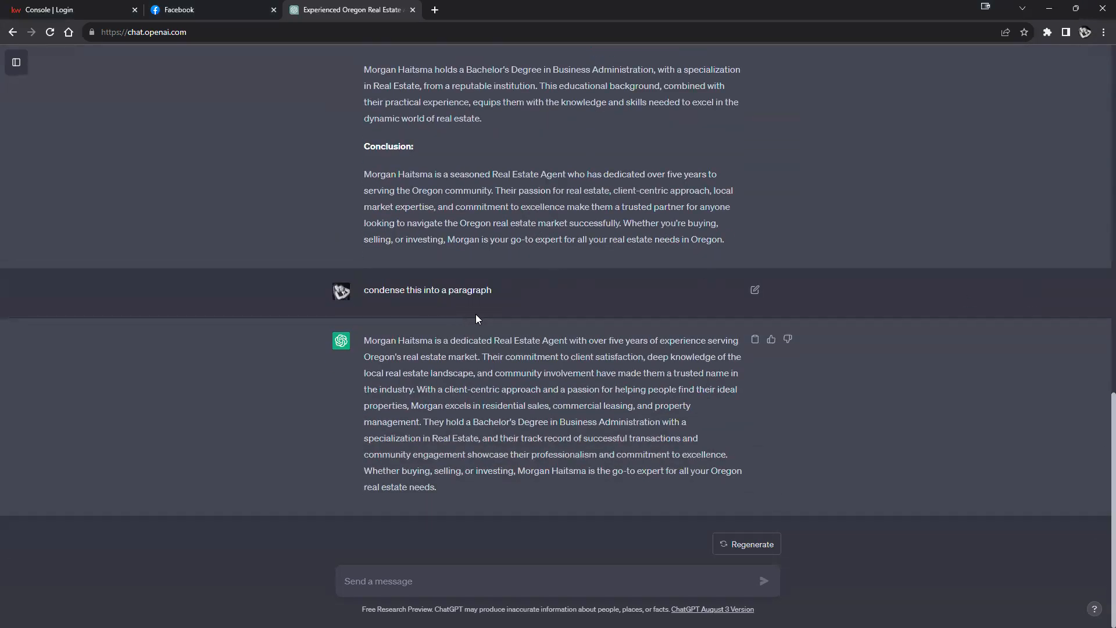
{"action": "scroll", "coordinate": [476, 317], "scroll_direction": "up", "scroll_amount": 4}
{"action": "scroll", "coordinate": [553, 327], "scroll_direction": "down", "scroll_amount": 4}
{"action": "left_click_drag", "start_coordinate": [447, 493], "coordinate": [370, 337]}
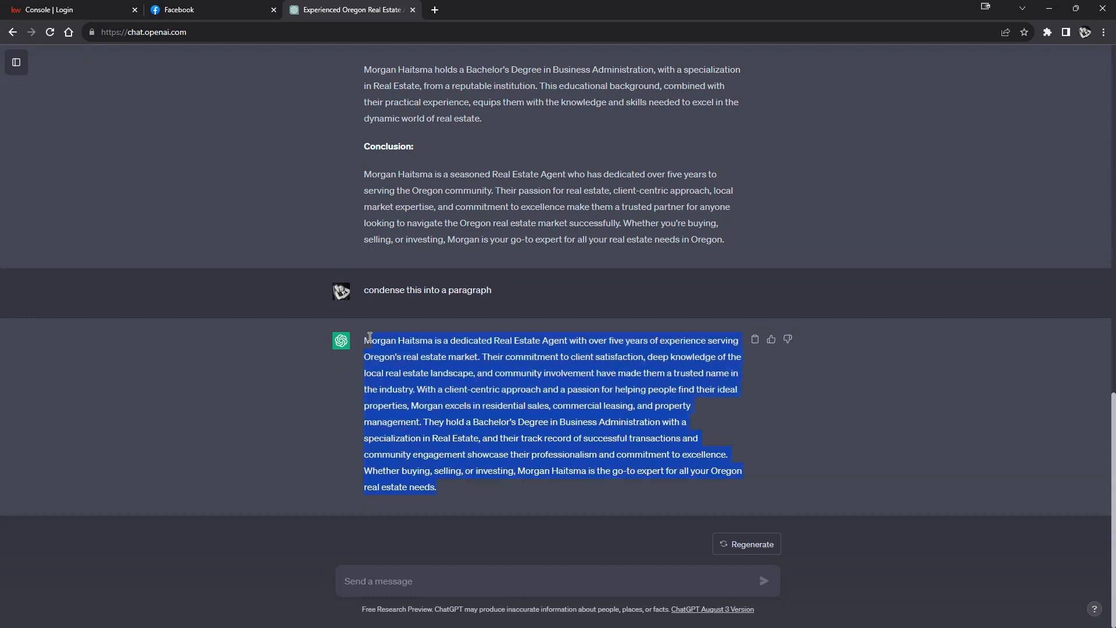
{"action": "right_click", "coordinate": [366, 348]}
{"action": "left_click", "coordinate": [427, 356]}
Step: Paste the condensed bio, trim it to end at 'Oregon', and create the Page
{"action": "left_click", "coordinate": [175, 10]}
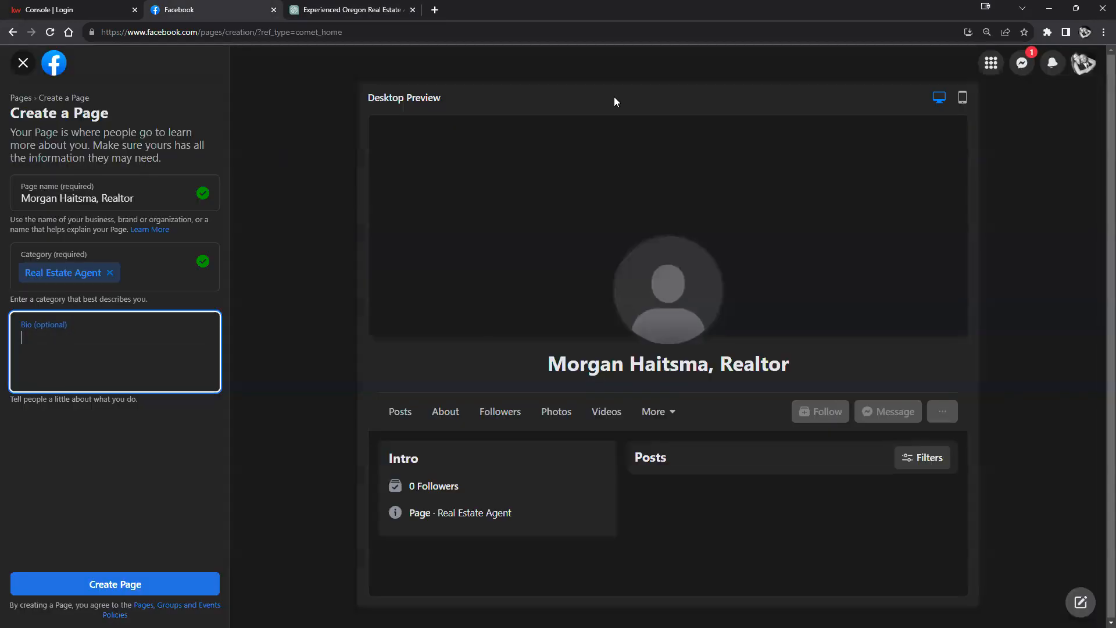
{"action": "right_click", "coordinate": [70, 352]}
{"action": "left_click", "coordinate": [123, 444]}
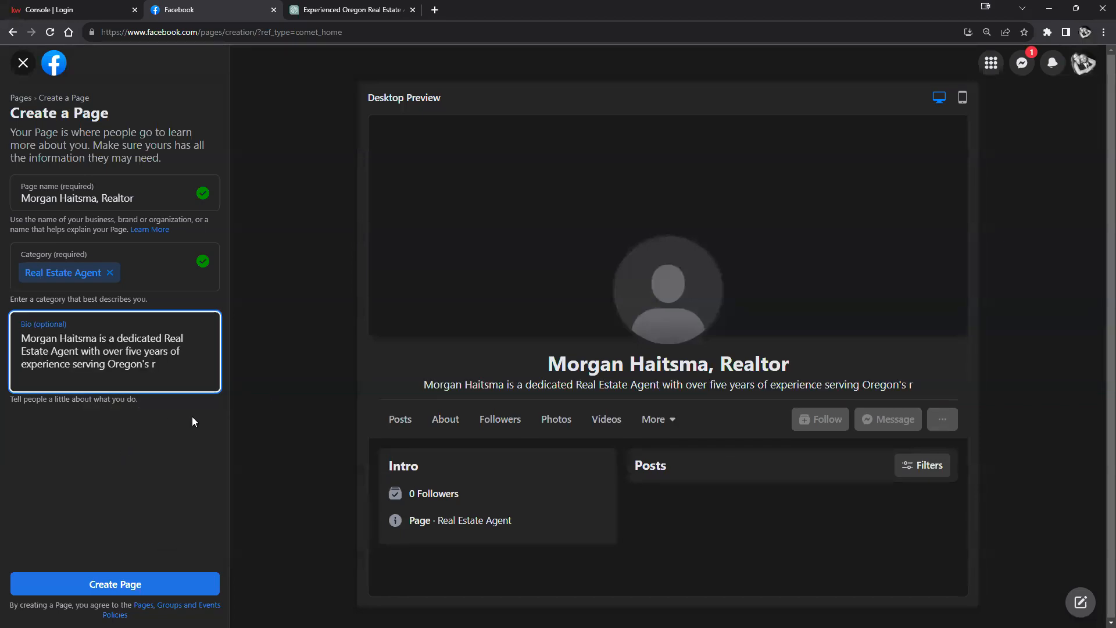
{"action": "mouse_move", "coordinate": [155, 364]}
{"action": "left_mouse_down"}
{"action": "mouse_move", "coordinate": [87, 351]}
{"action": "mouse_move", "coordinate": [108, 364]}
{"action": "mouse_move", "coordinate": [150, 363]}
{"action": "left_mouse_up"}
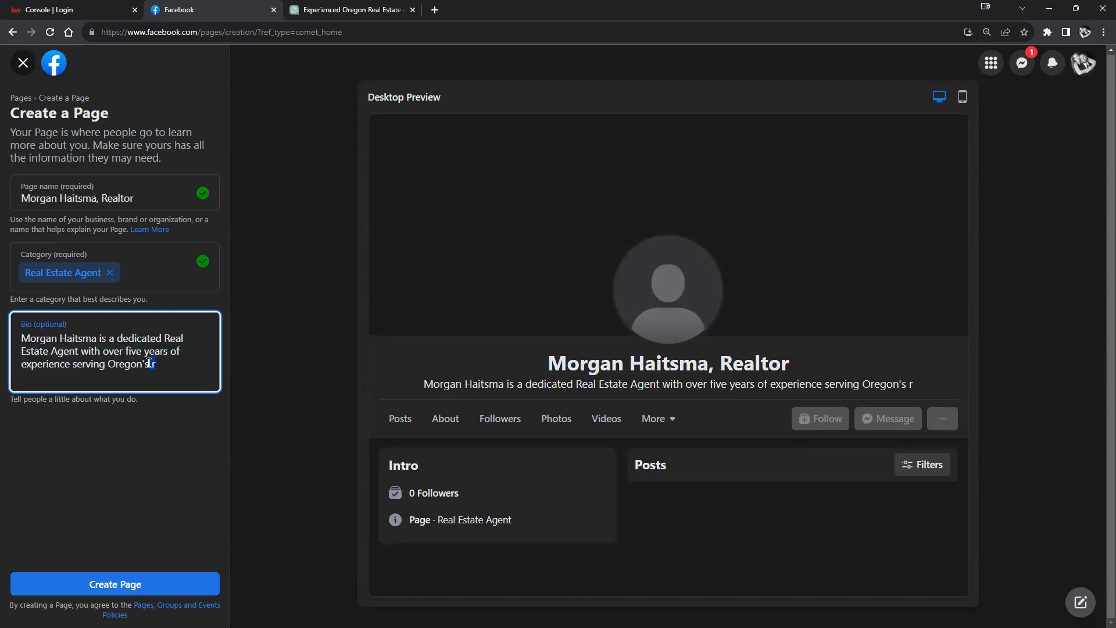
{"action": "key", "text": "BackSpace"}
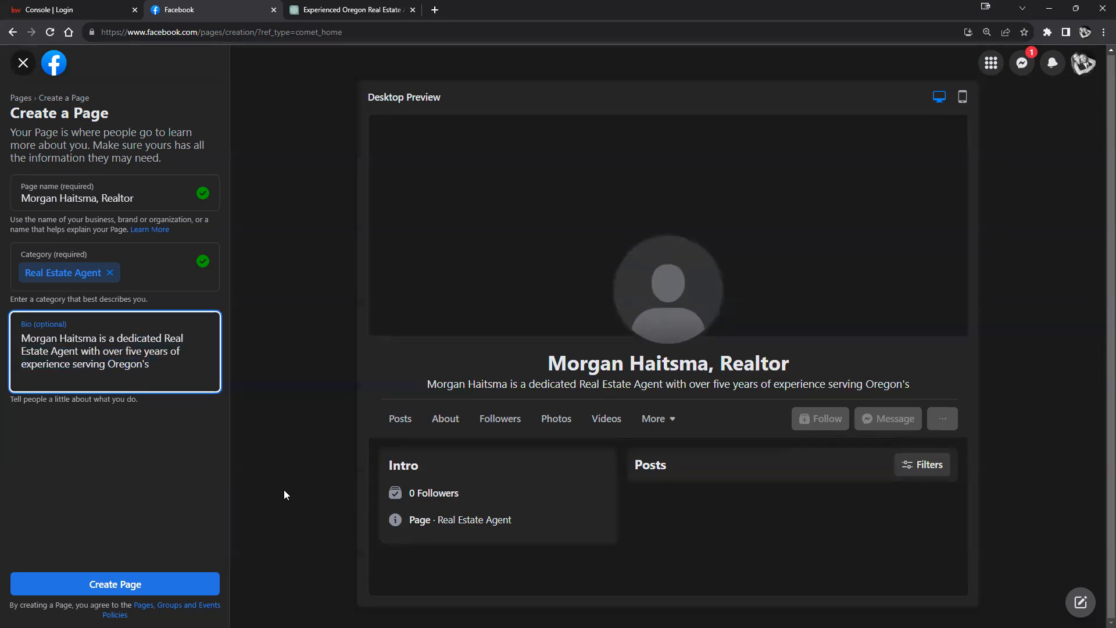
{"action": "key", "text": "BackSpace"}
{"action": "key", "text": "BackSpace"}
{"action": "left_click", "coordinate": [104, 586]}
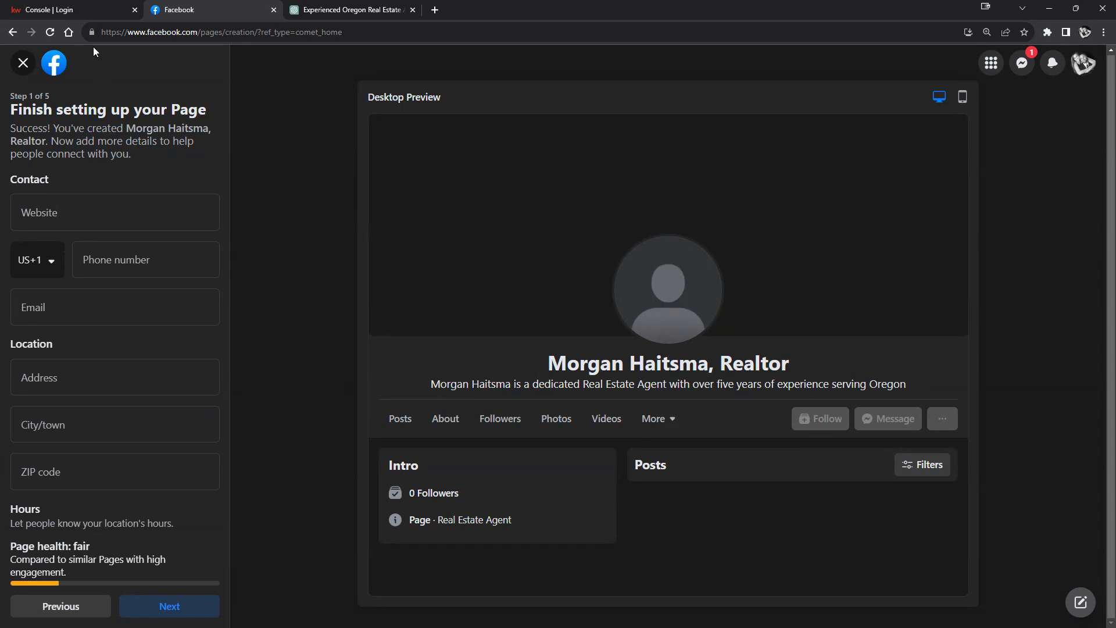
{"action": "left_click", "coordinate": [74, 13]}
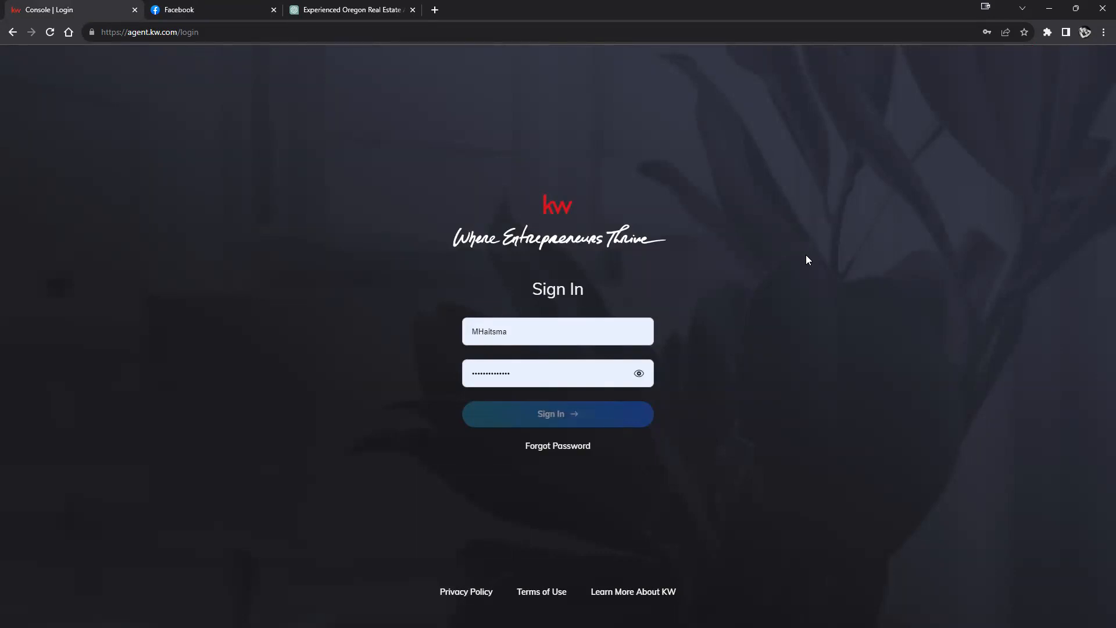
Step: Sign in to KW Command with the saved account
{"action": "left_click", "coordinate": [529, 325]}
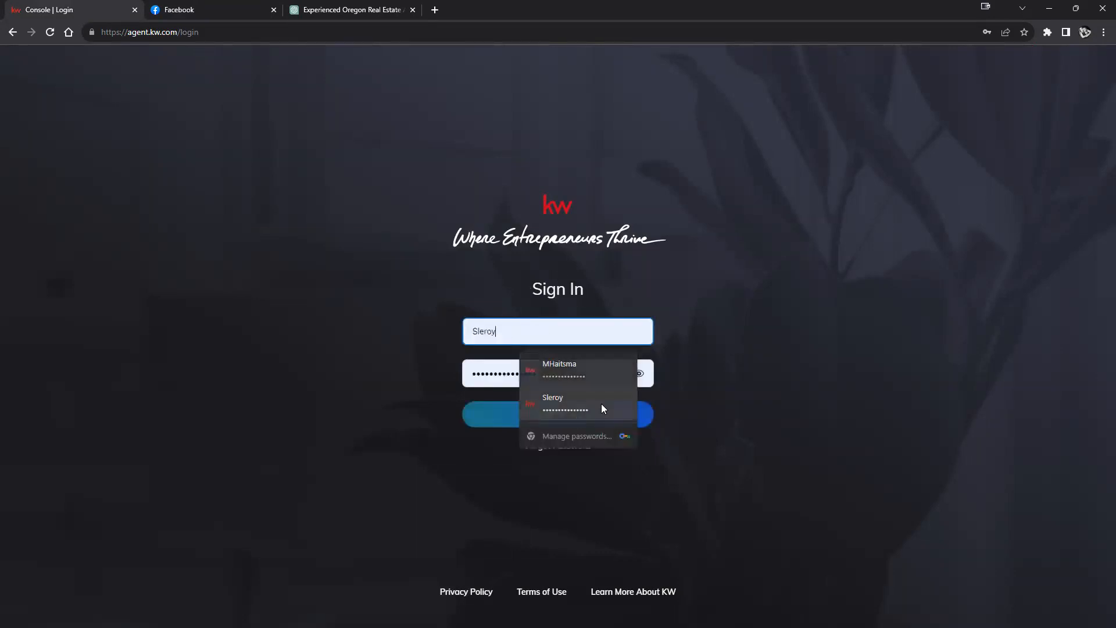
{"action": "left_click", "coordinate": [601, 403]}
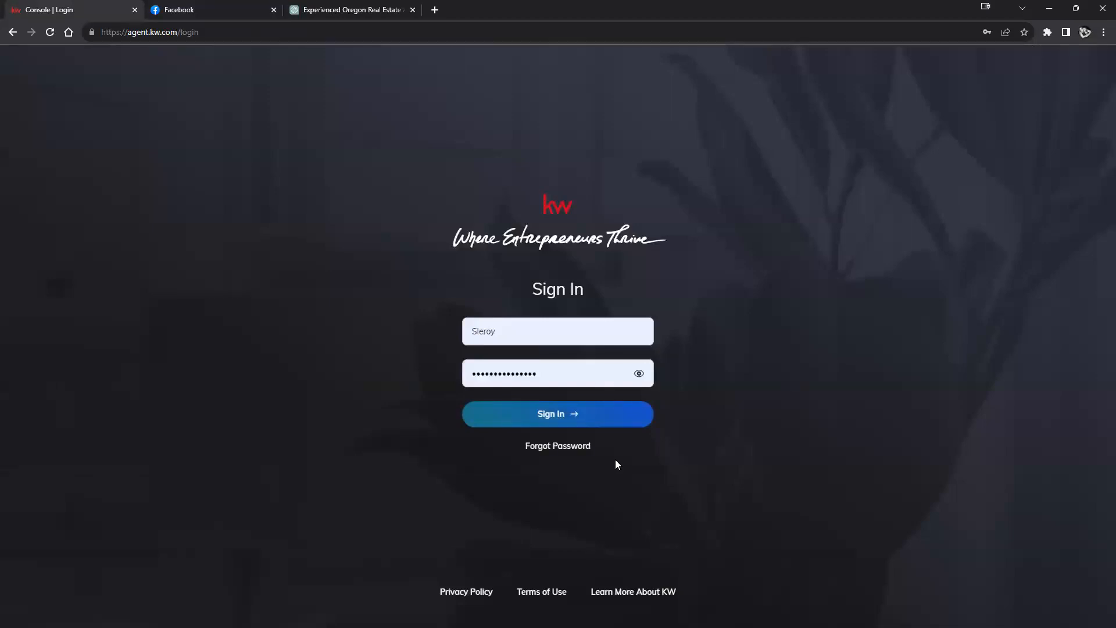
{"action": "left_click", "coordinate": [585, 418]}
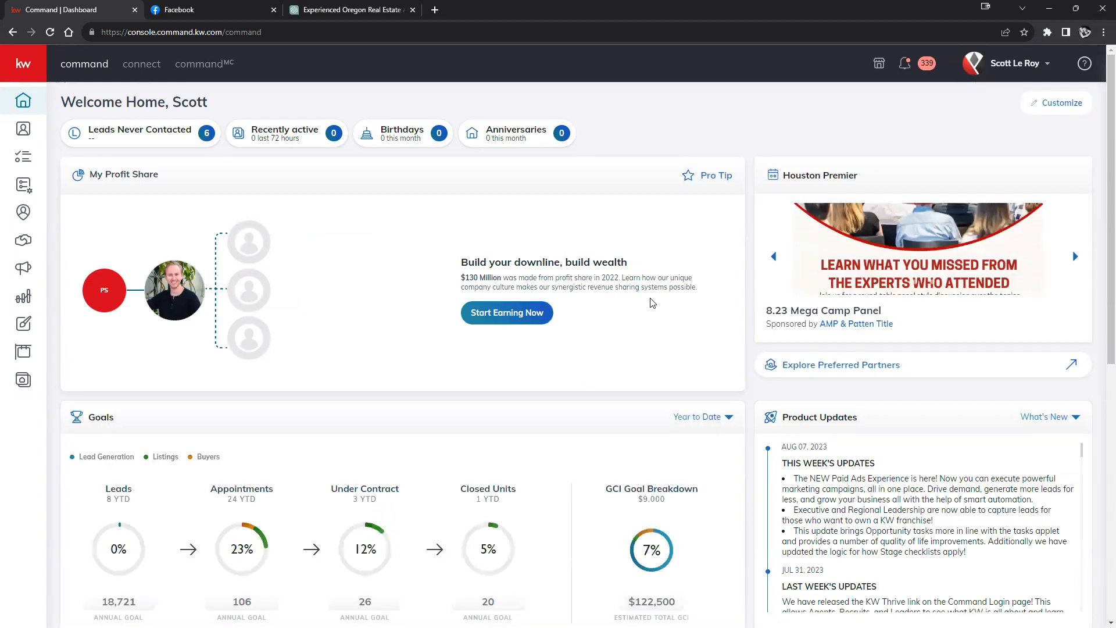
{"action": "left_click", "coordinate": [250, 9]}
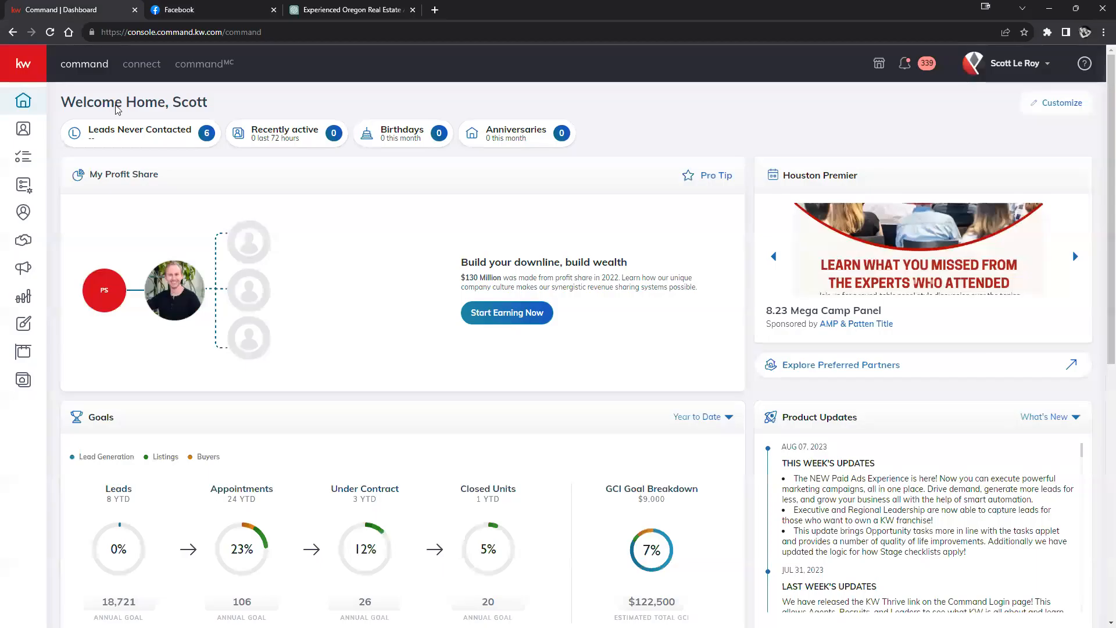
{"action": "left_click", "coordinate": [81, 11]}
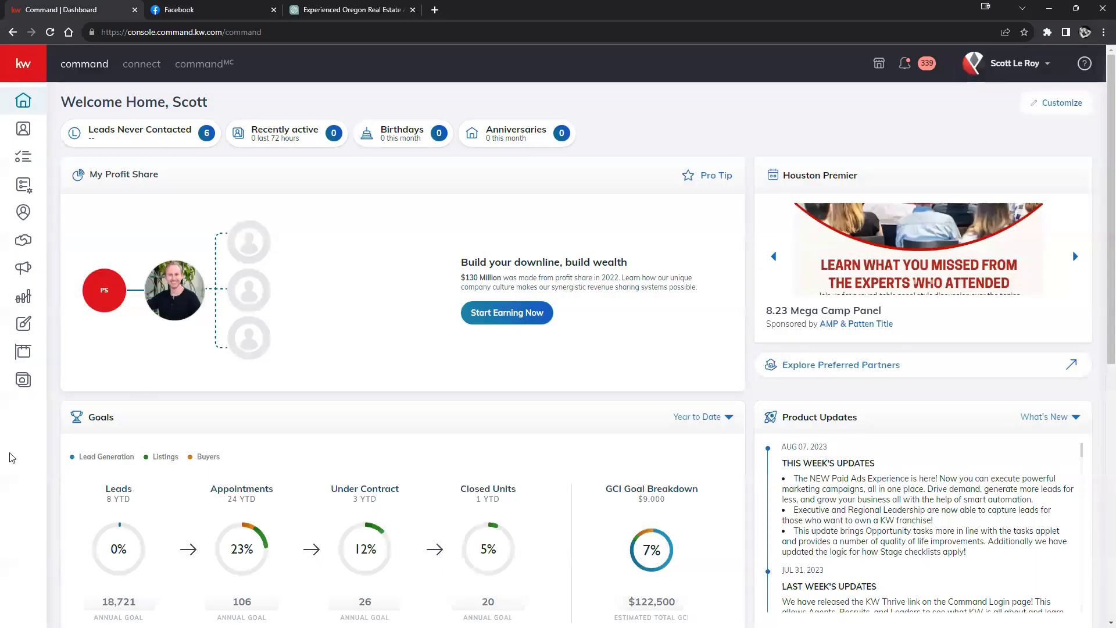
Step: Copy the agent website subdomain from the Consumer settings and return to Facebook
{"action": "left_click", "coordinate": [24, 381]}
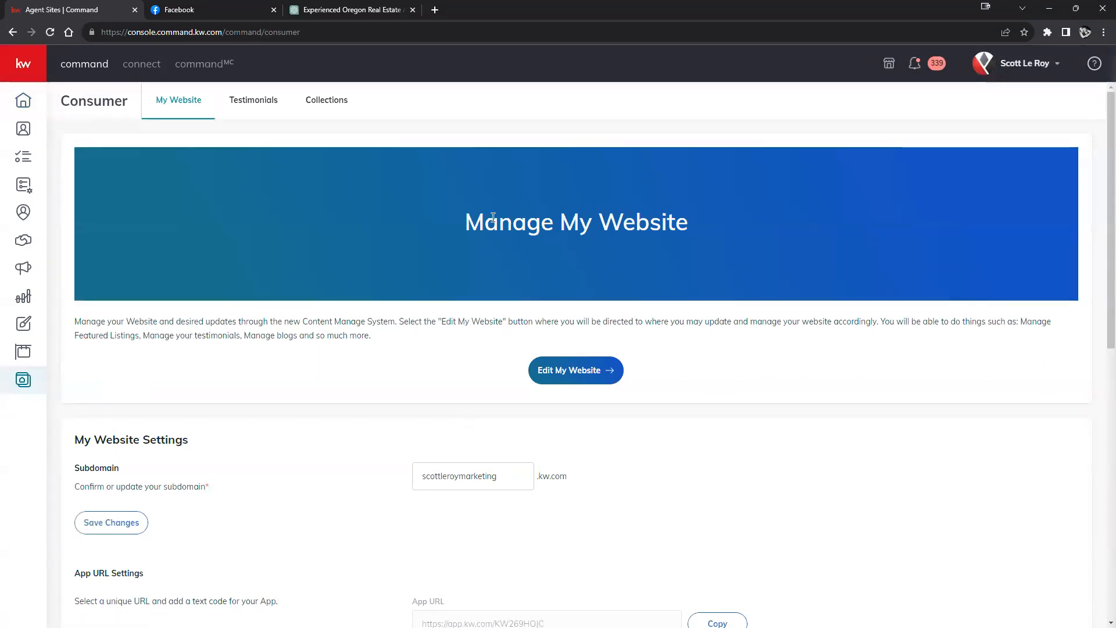
{"action": "double_click", "coordinate": [448, 472]}
{"action": "right_click", "coordinate": [459, 476]}
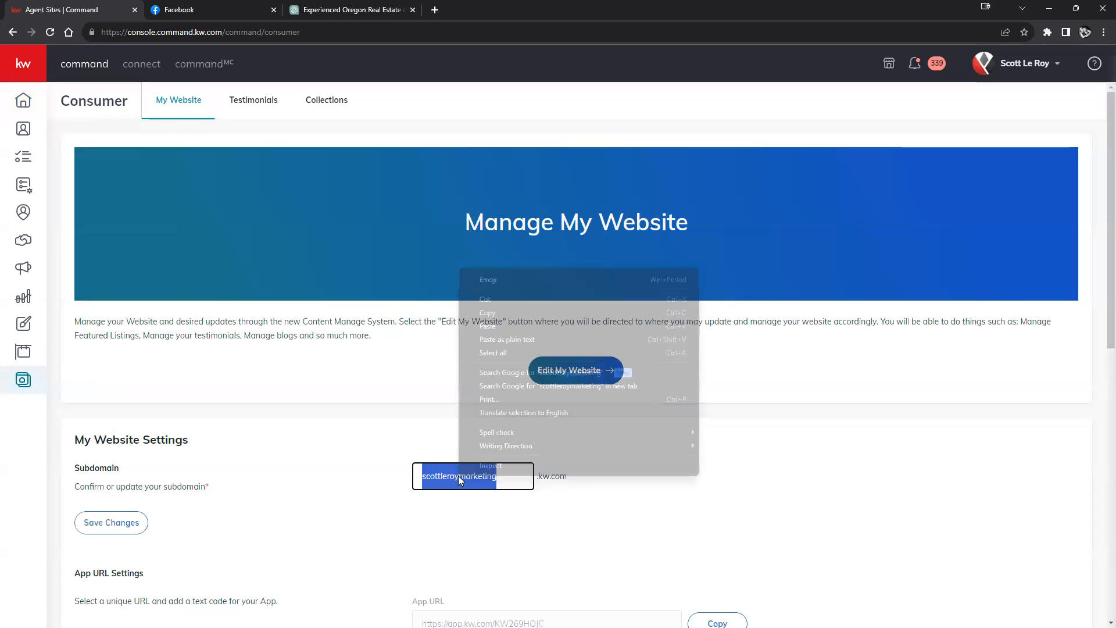
{"action": "left_click", "coordinate": [561, 312]}
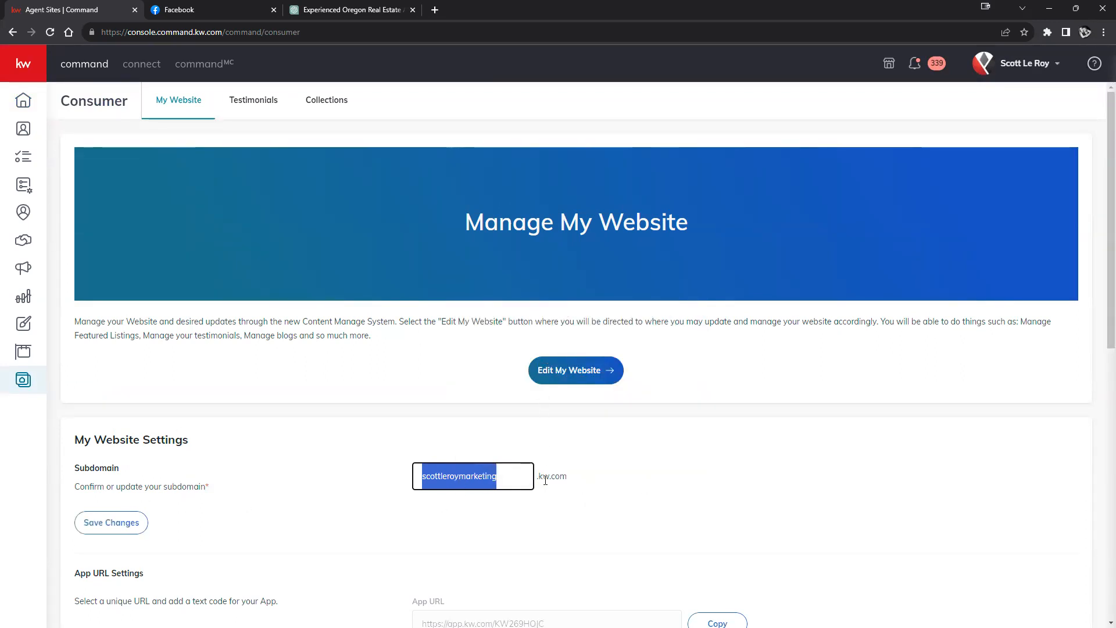
{"action": "left_click", "coordinate": [212, 11]}
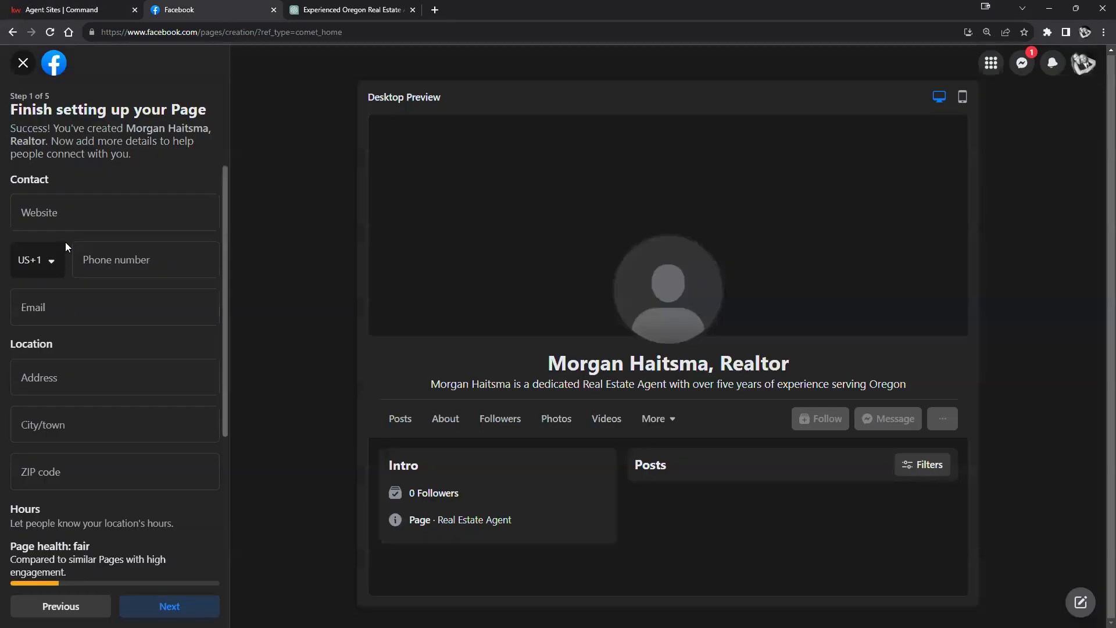
Step: Complete the Website field with the pasted subdomain followed by '.kw.com'
{"action": "right_click", "coordinate": [90, 203]}
{"action": "left_click", "coordinate": [121, 290]}
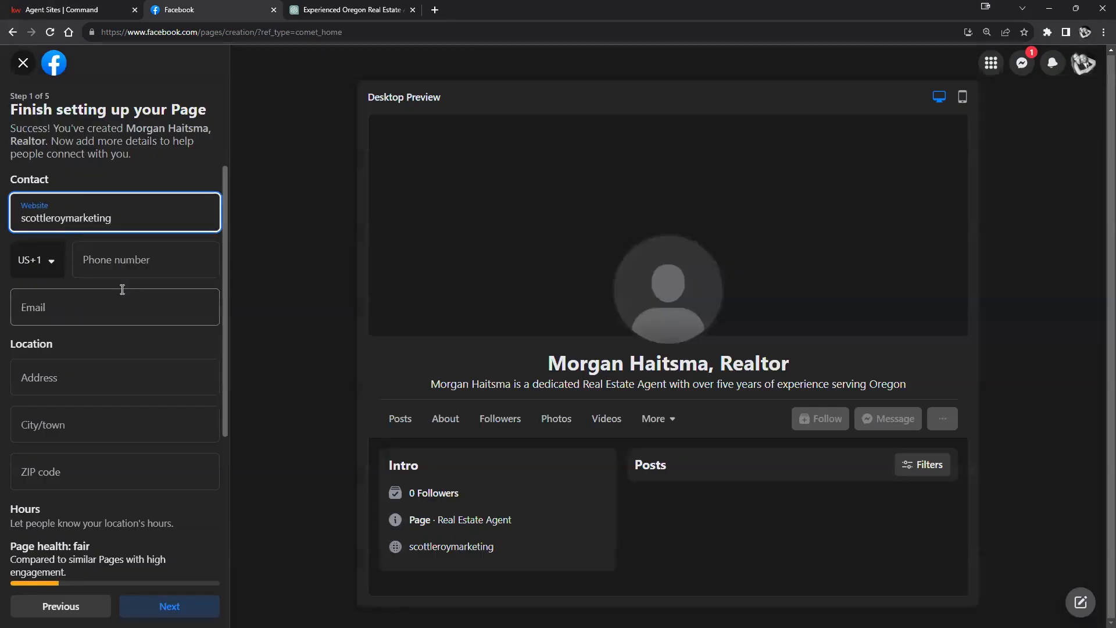
{"action": "type", "text": ".kw.com"}
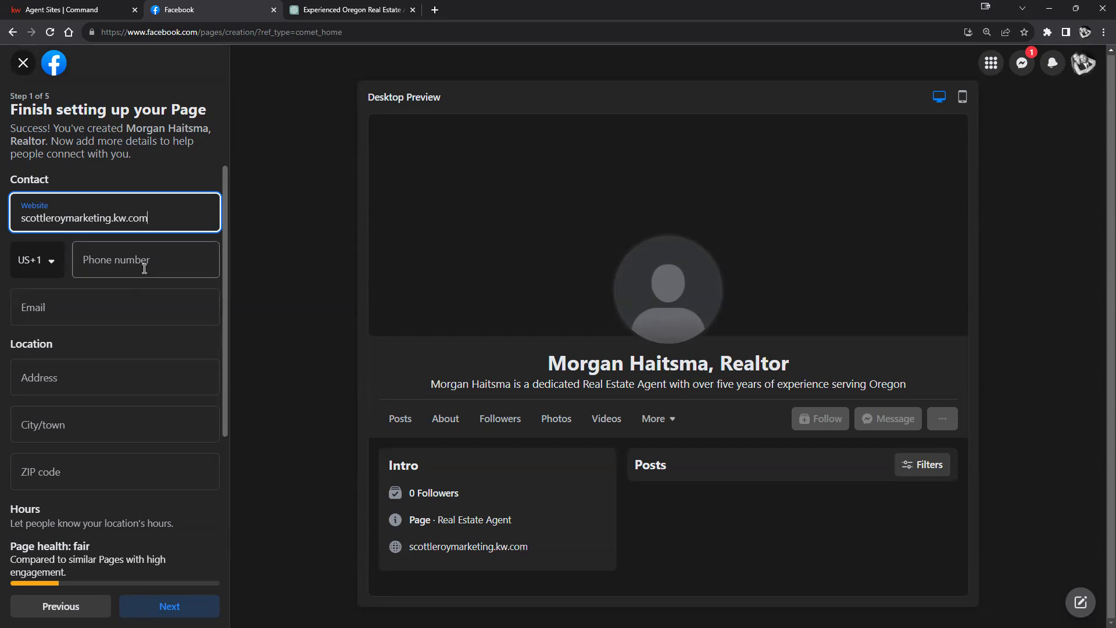
{"action": "left_click", "coordinate": [120, 262]}
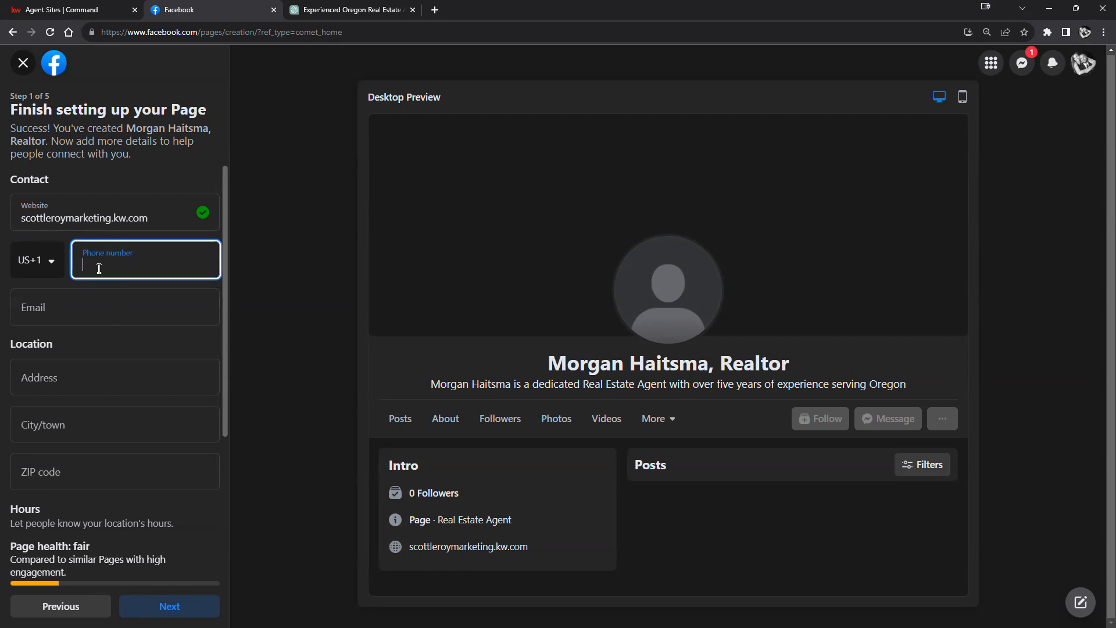
{"action": "left_click", "coordinate": [88, 306]}
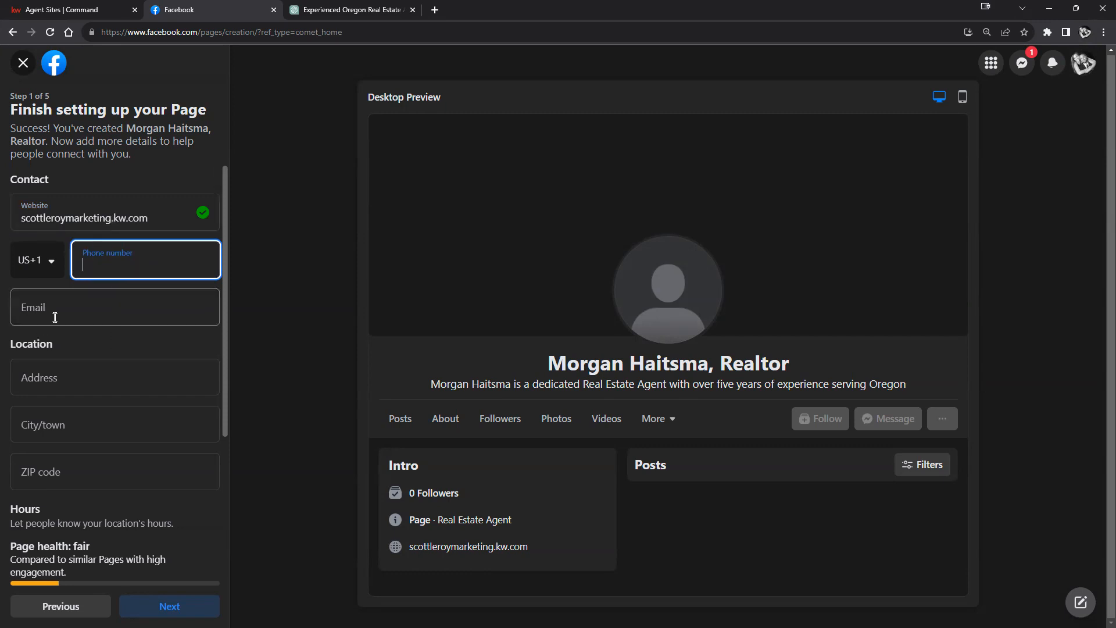
{"action": "right_click", "coordinate": [122, 311]}
{"action": "left_click", "coordinate": [117, 398]}
{"action": "type", "text": "@kw.com"}
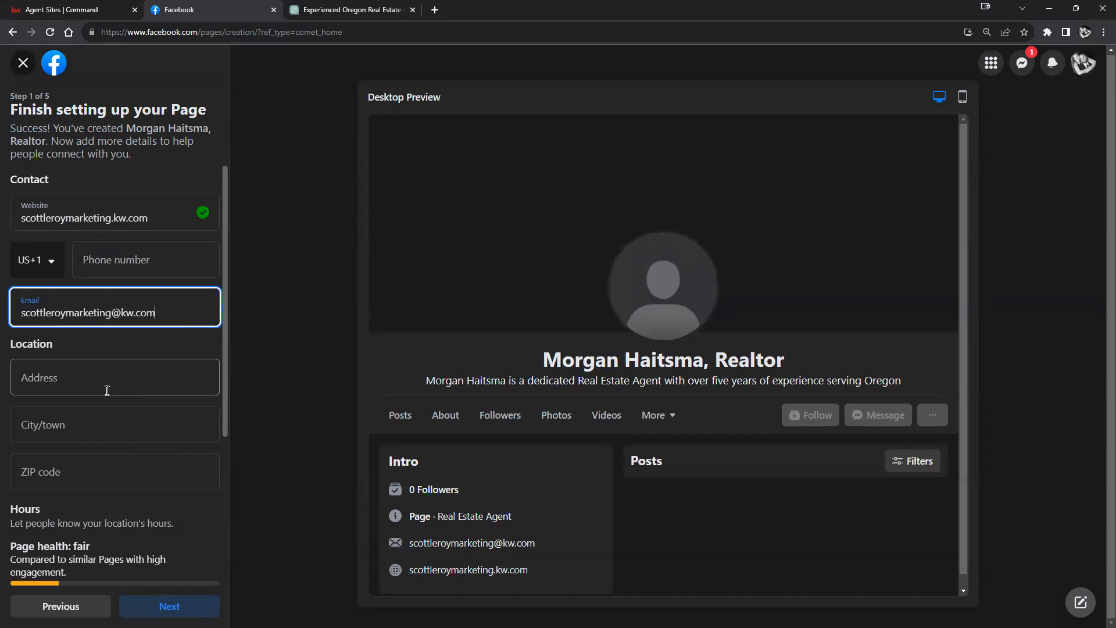
{"action": "left_click", "coordinate": [107, 390]}
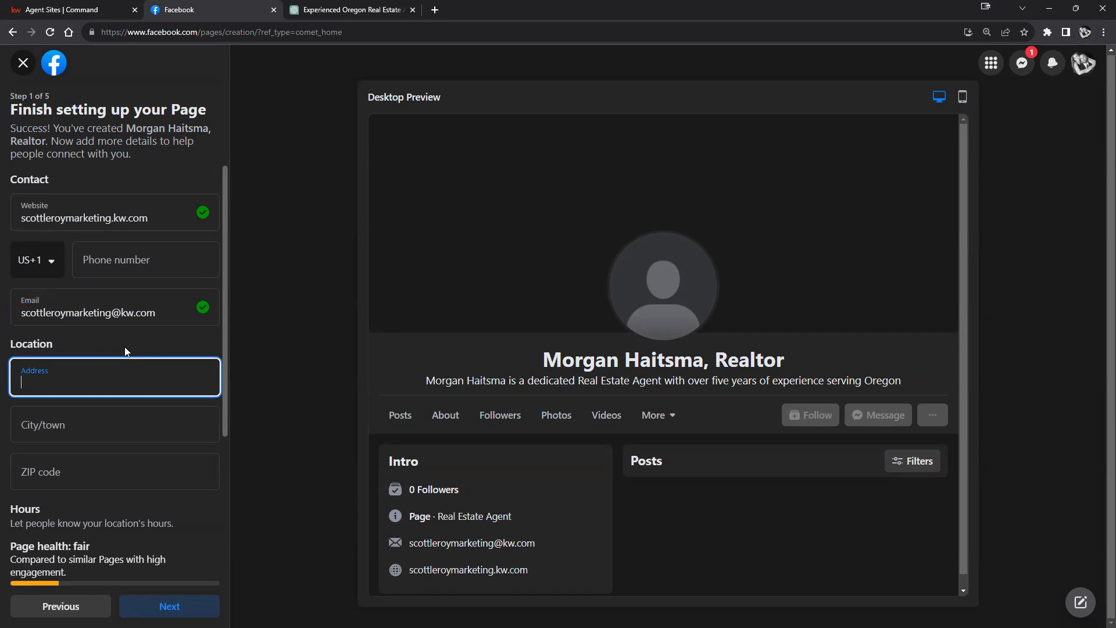
Step: Set the location to 123 Main st, Eugene, Oregon 97477, with Hours Always open
{"action": "scroll", "coordinate": [118, 407], "scroll_direction": "down", "scroll_amount": 1}
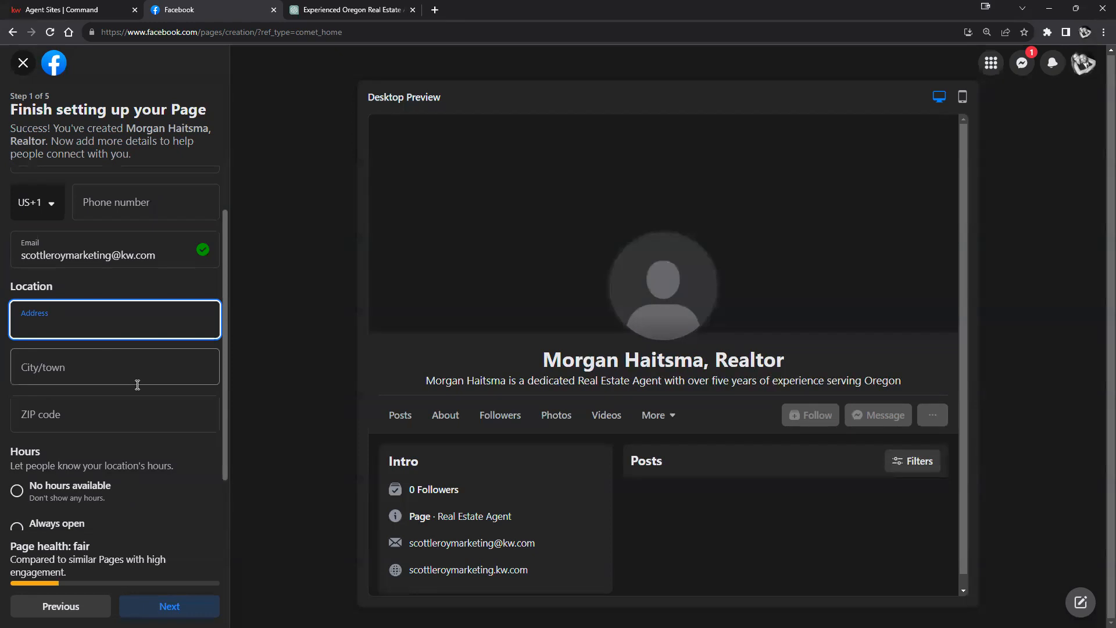
{"action": "scroll", "coordinate": [137, 384], "scroll_direction": "down", "scroll_amount": 1}
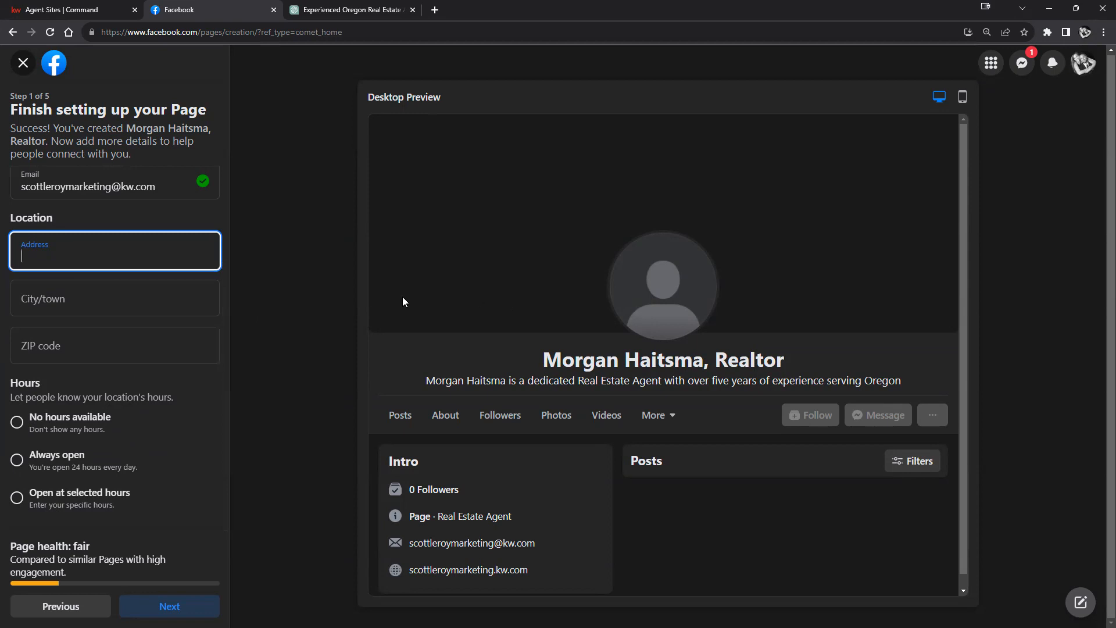
{"action": "type", "text": "1"}
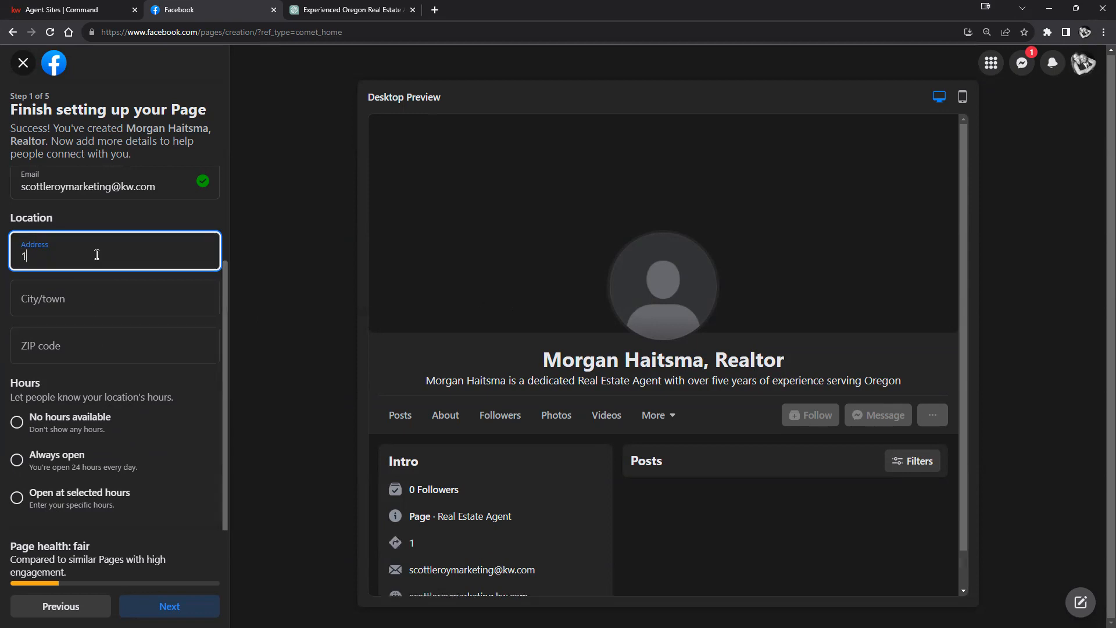
{"action": "type", "text": "23 Main st"}
{"action": "left_click", "coordinate": [75, 301]}
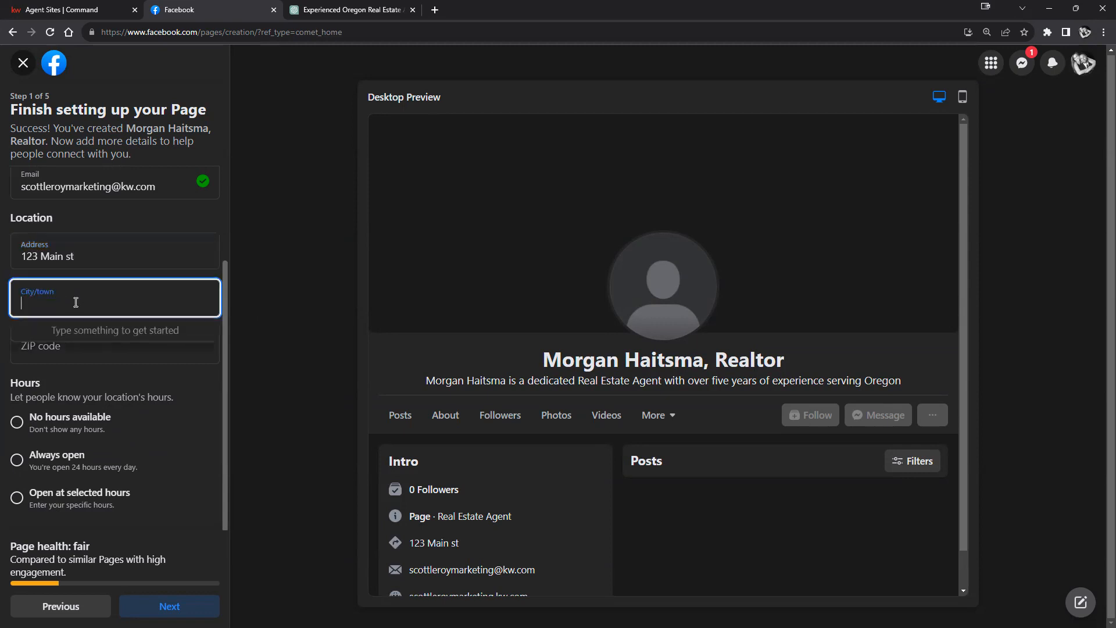
{"action": "type", "text": "eugene"}
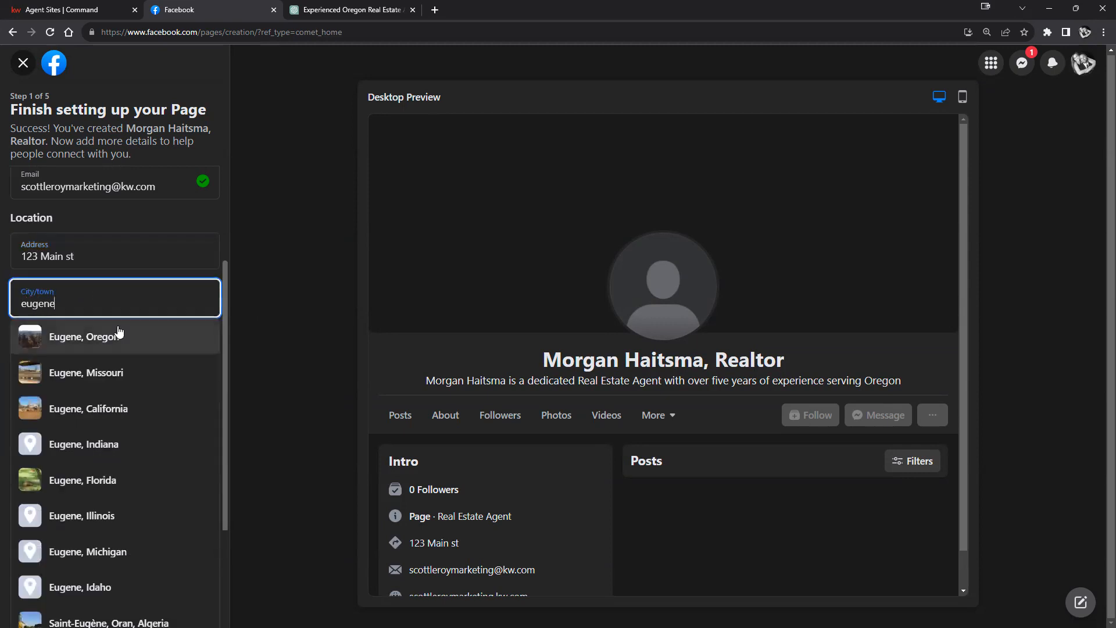
{"action": "left_click", "coordinate": [117, 336]}
{"action": "left_click", "coordinate": [152, 347]}
{"action": "type", "text": "97477"}
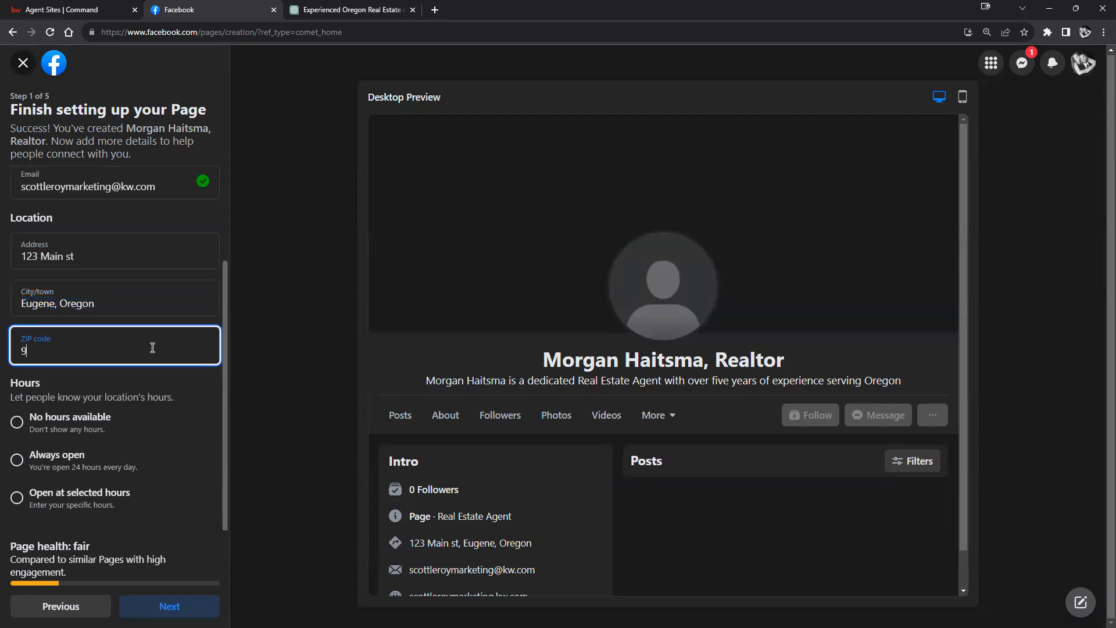
{"action": "left_click", "coordinate": [200, 404]}
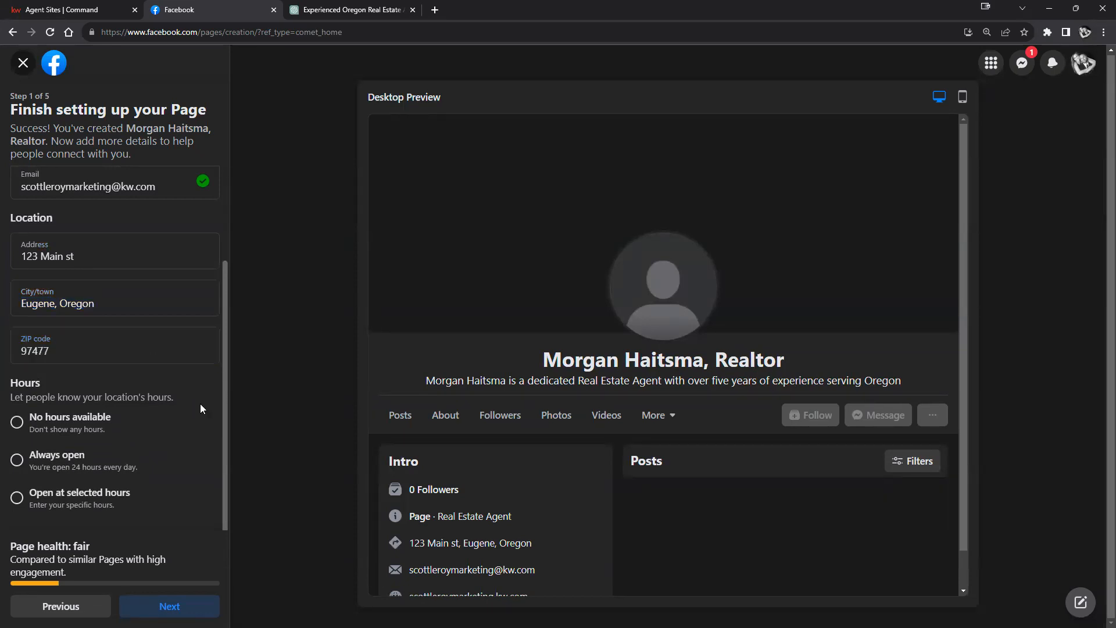
{"action": "left_click", "coordinate": [18, 462]}
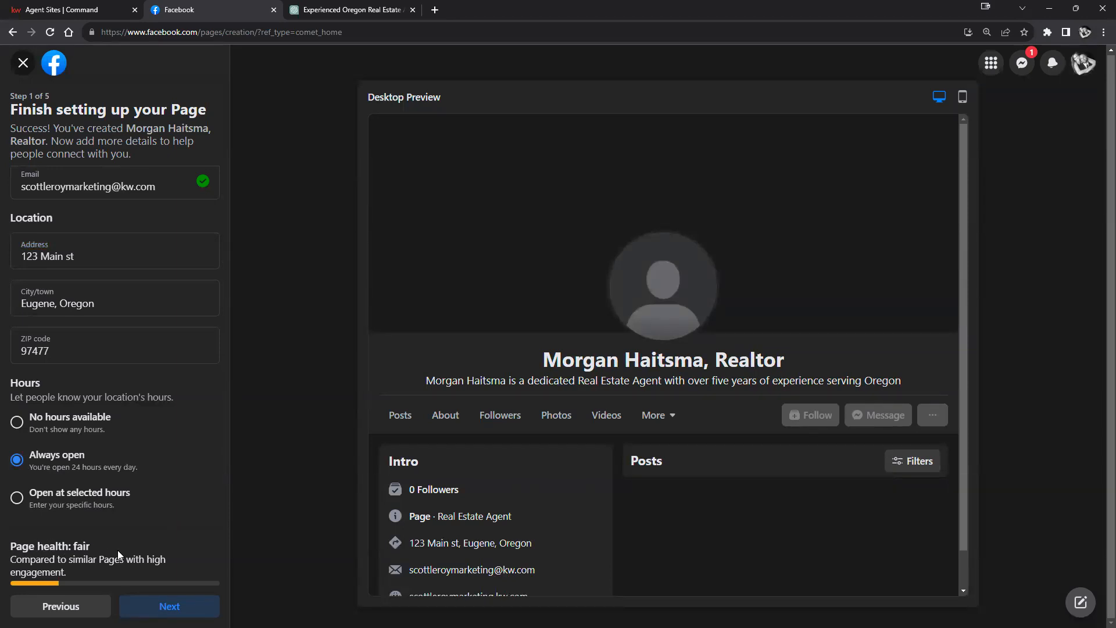
Step: Advance to step 2, Customize your Page, and open a new browser tab
{"action": "left_click", "coordinate": [156, 608]}
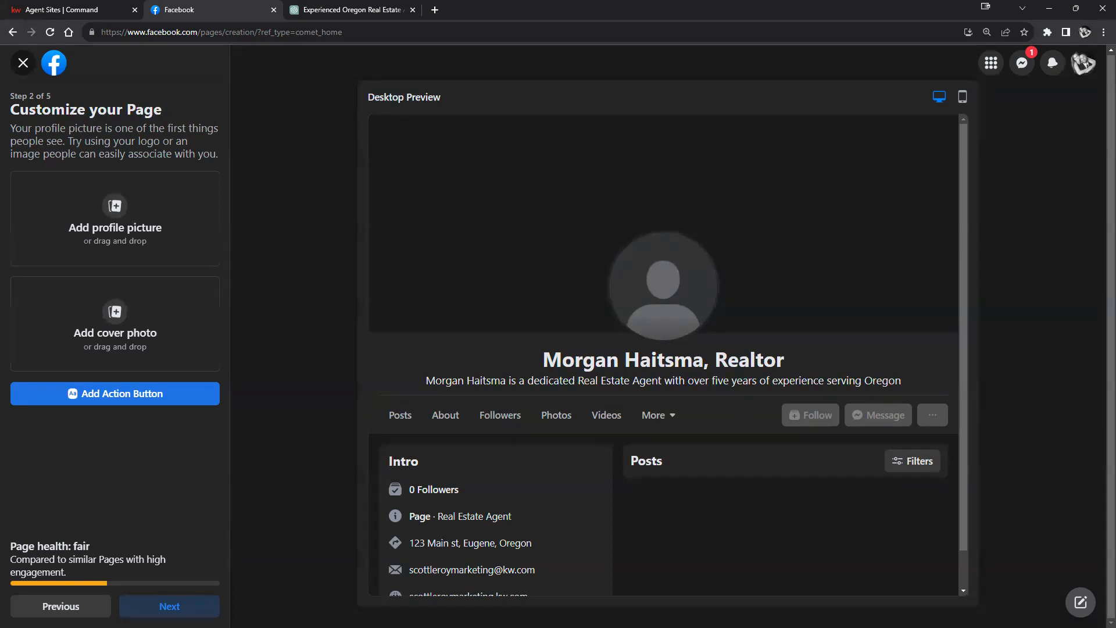
{"action": "left_click", "coordinate": [434, 10]}
Step: Go to pexels.com and dismiss the Google sign-in prompt
{"action": "left_click", "coordinate": [612, 29]}
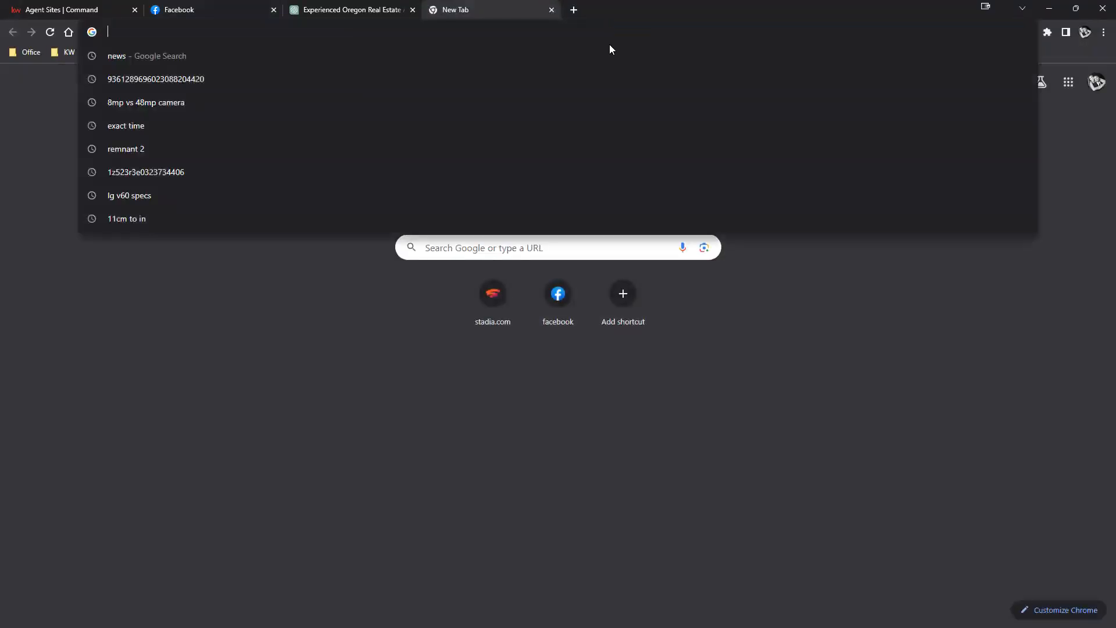
{"action": "type", "text": "pexel"}
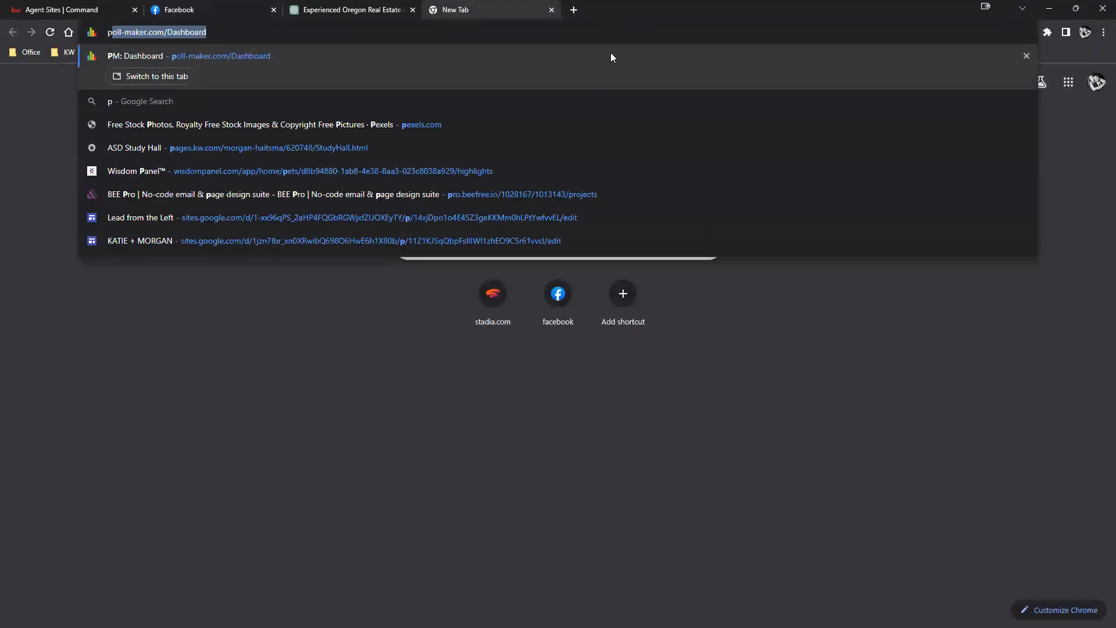
{"action": "type", "text": "s"}
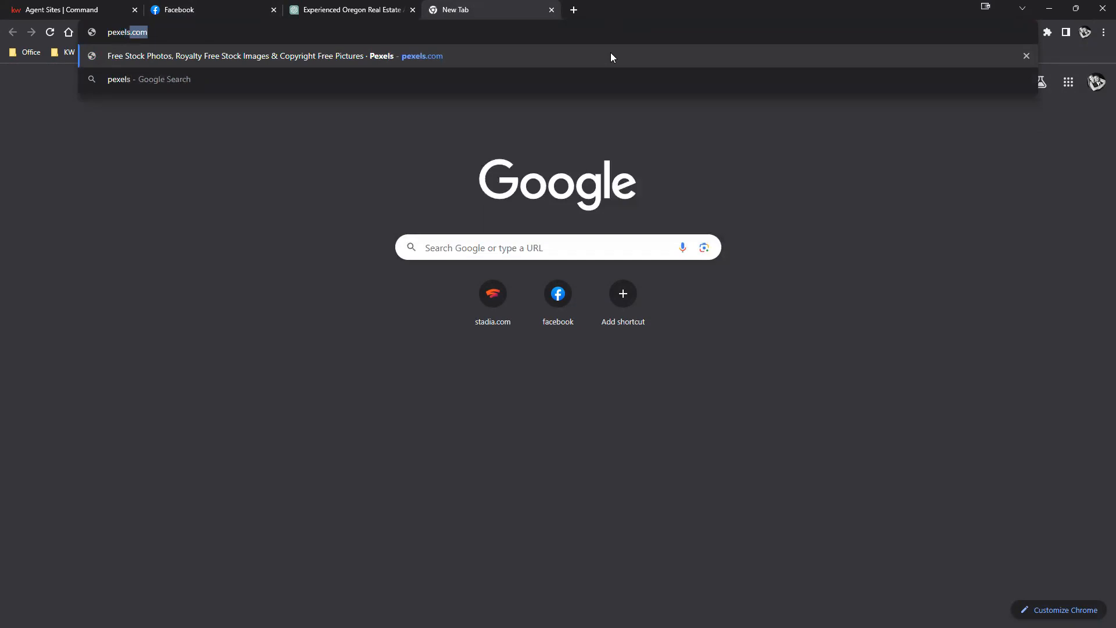
{"action": "type", "text": ".com"}
{"action": "key", "text": "Return"}
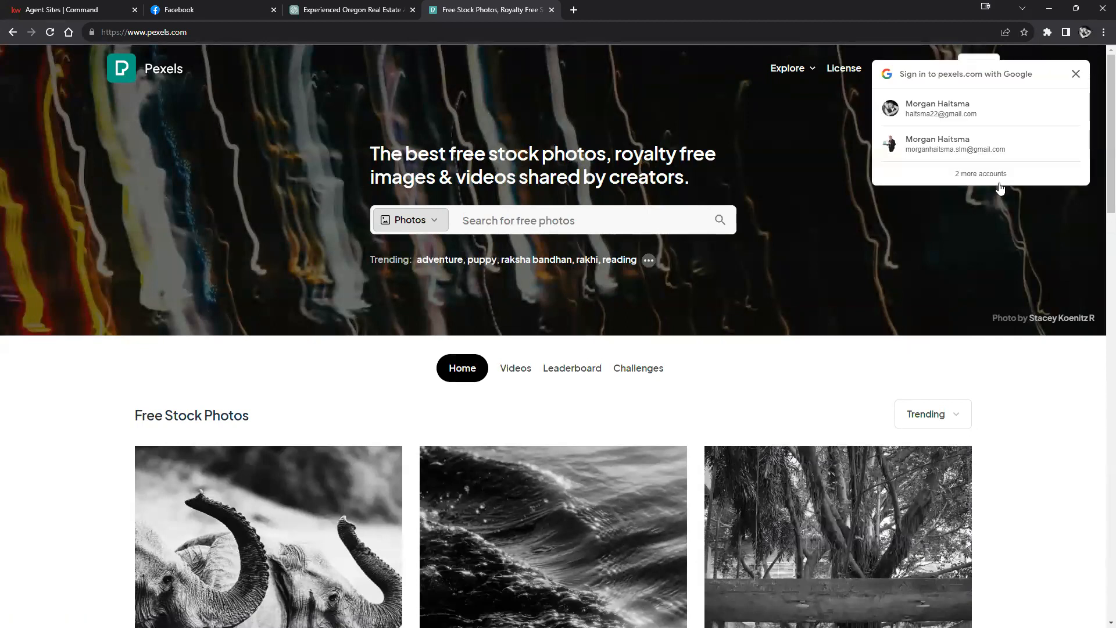
{"action": "left_click", "coordinate": [1076, 74]}
{"action": "scroll", "coordinate": [1073, 329], "scroll_direction": "down", "scroll_amount": 5}
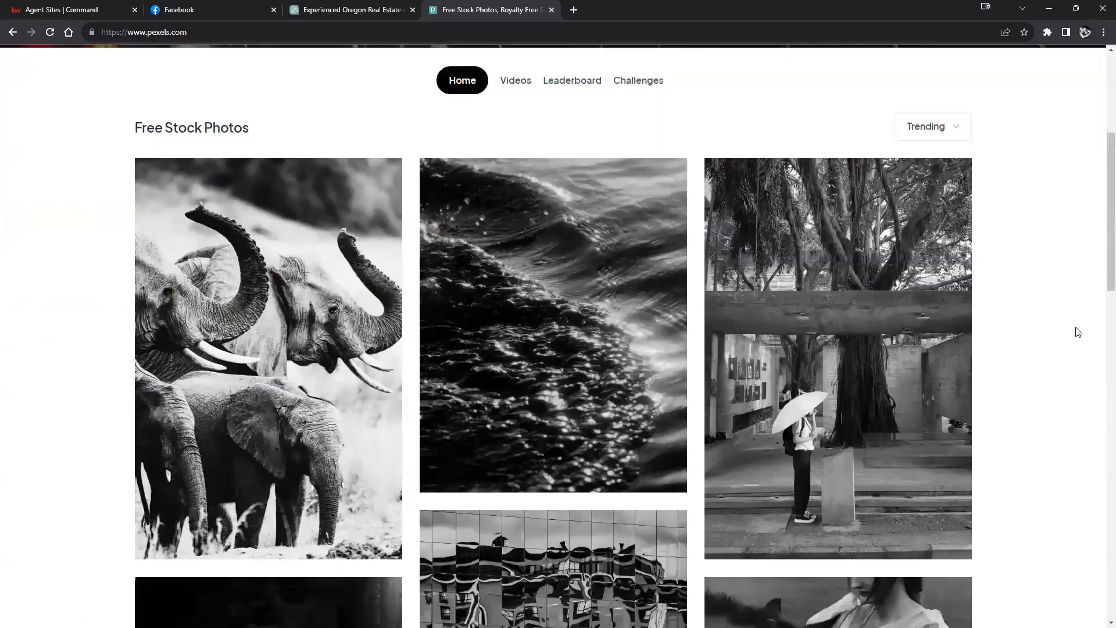
{"action": "scroll", "coordinate": [1078, 338], "scroll_direction": "down", "scroll_amount": 1}
{"action": "scroll", "coordinate": [1075, 343], "scroll_direction": "down", "scroll_amount": 20}
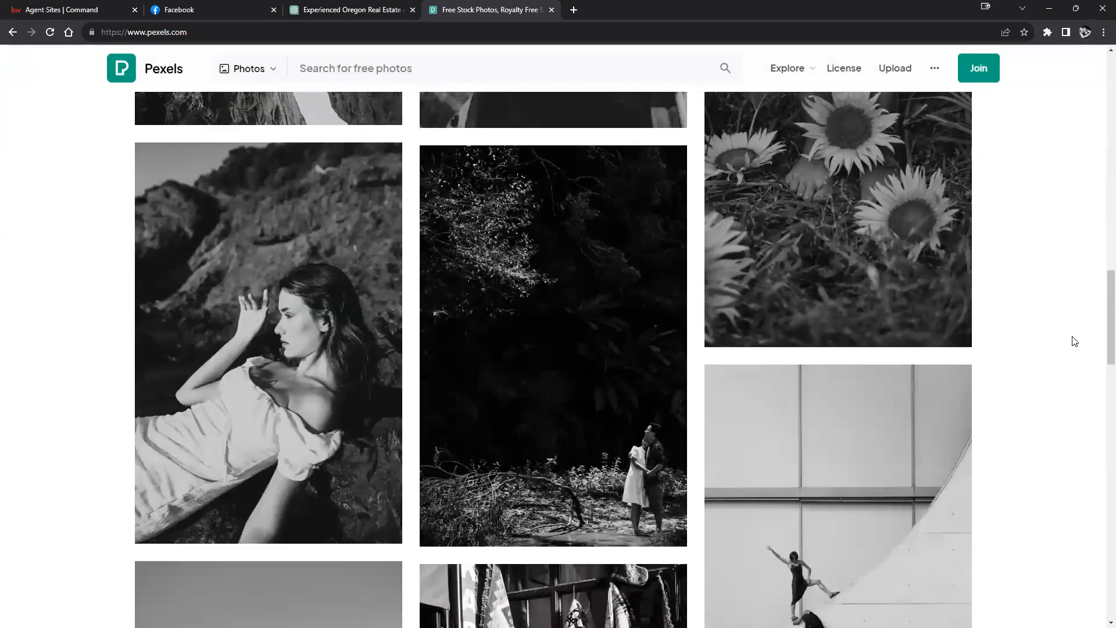
{"action": "scroll", "coordinate": [1069, 352], "scroll_direction": "up", "scroll_amount": 20}
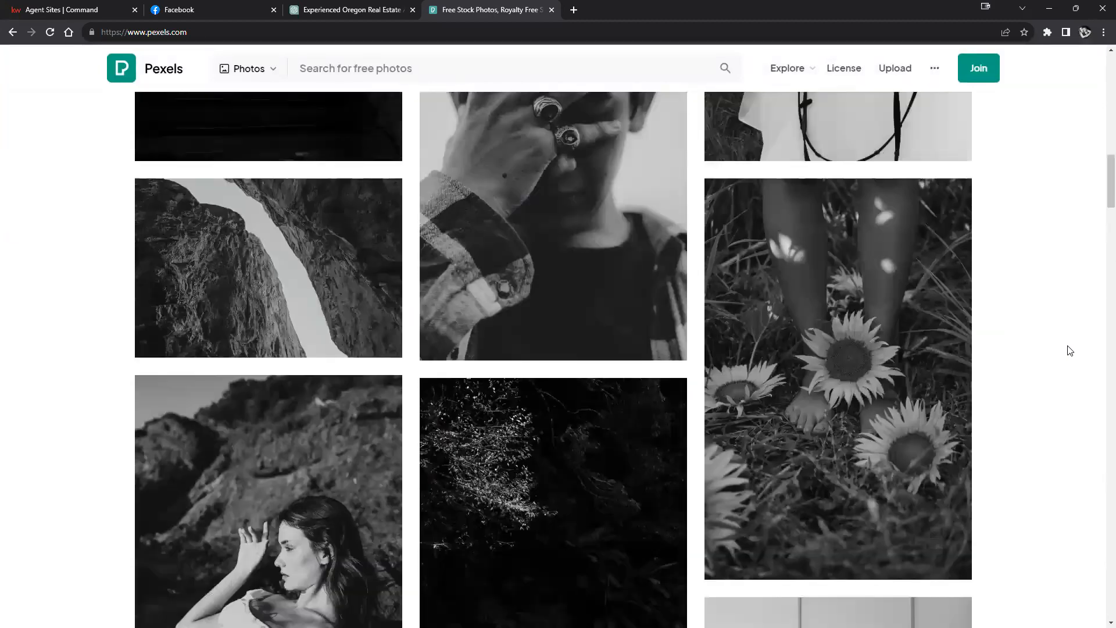
{"action": "scroll", "coordinate": [1068, 358], "scroll_direction": "up", "scroll_amount": 5}
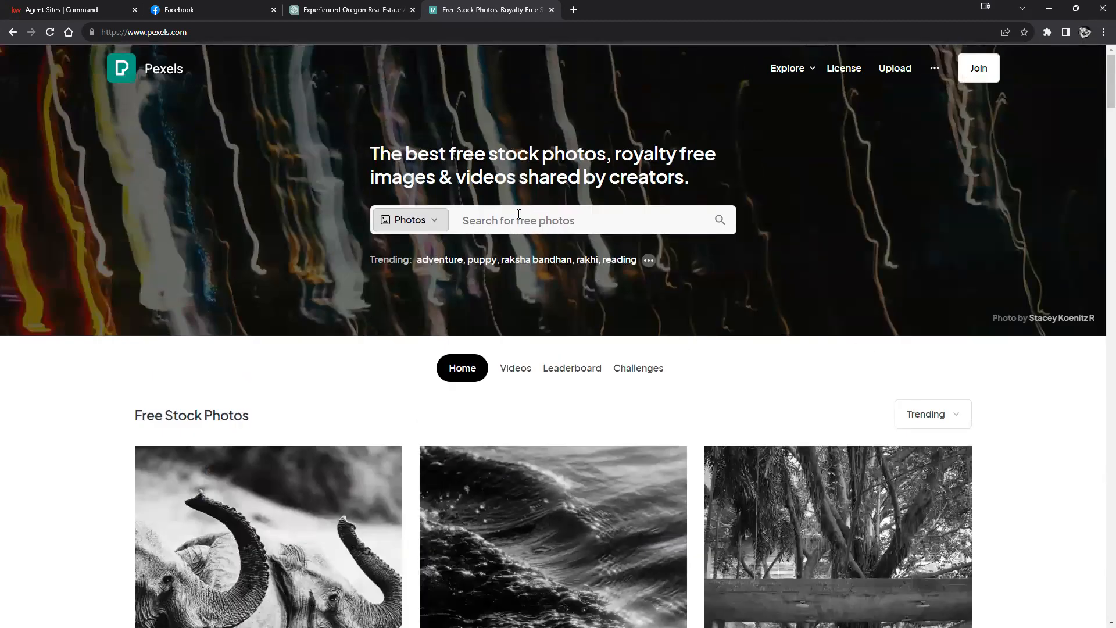
Step: Search Pexels for 'houses' and download the modern white house photo
{"action": "left_click", "coordinate": [491, 218]}
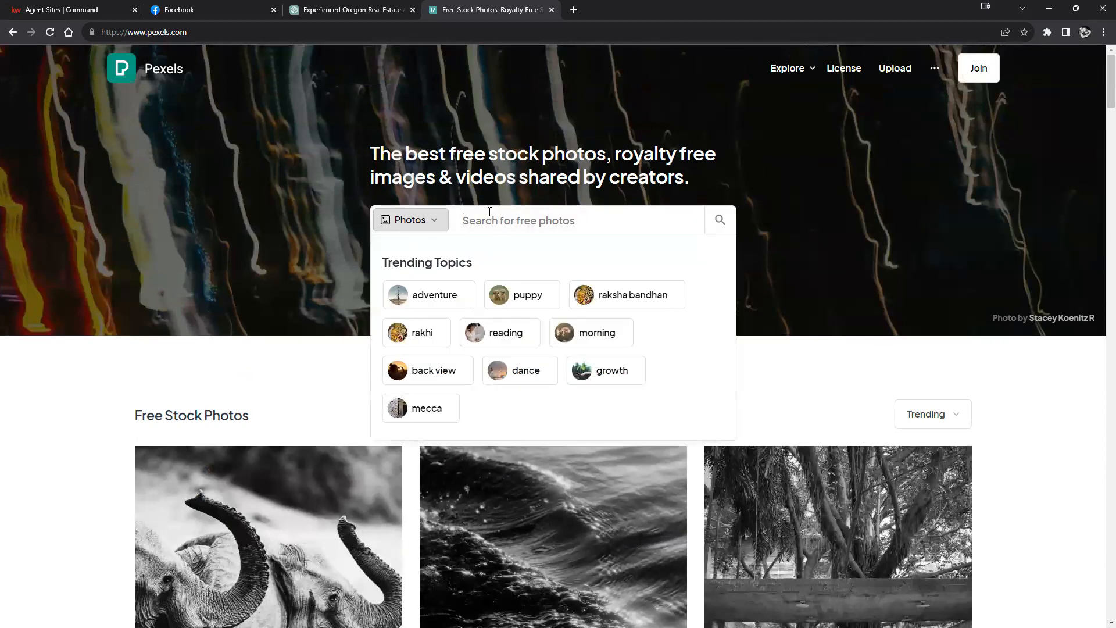
{"action": "type", "text": "houses"}
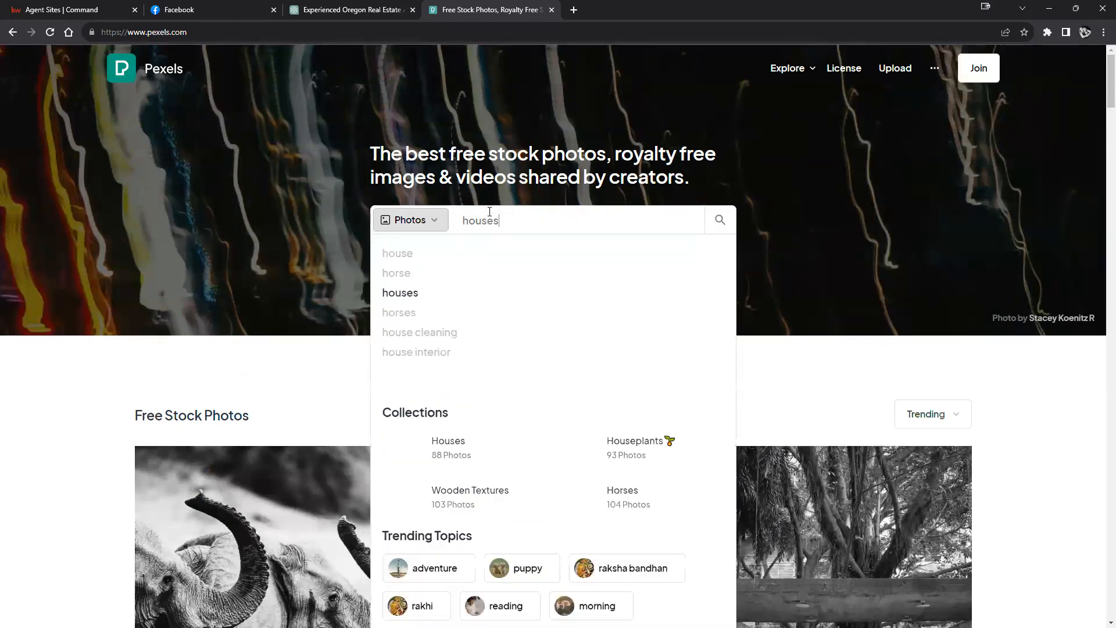
{"action": "key", "text": "Return"}
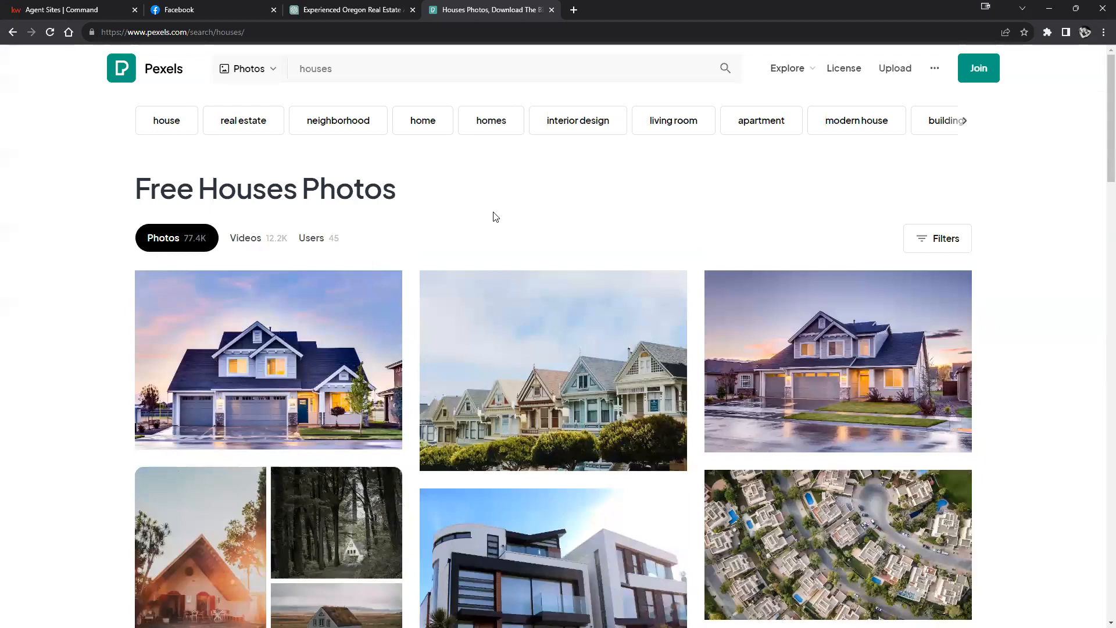
{"action": "mouse_move", "coordinate": [883, 291]}
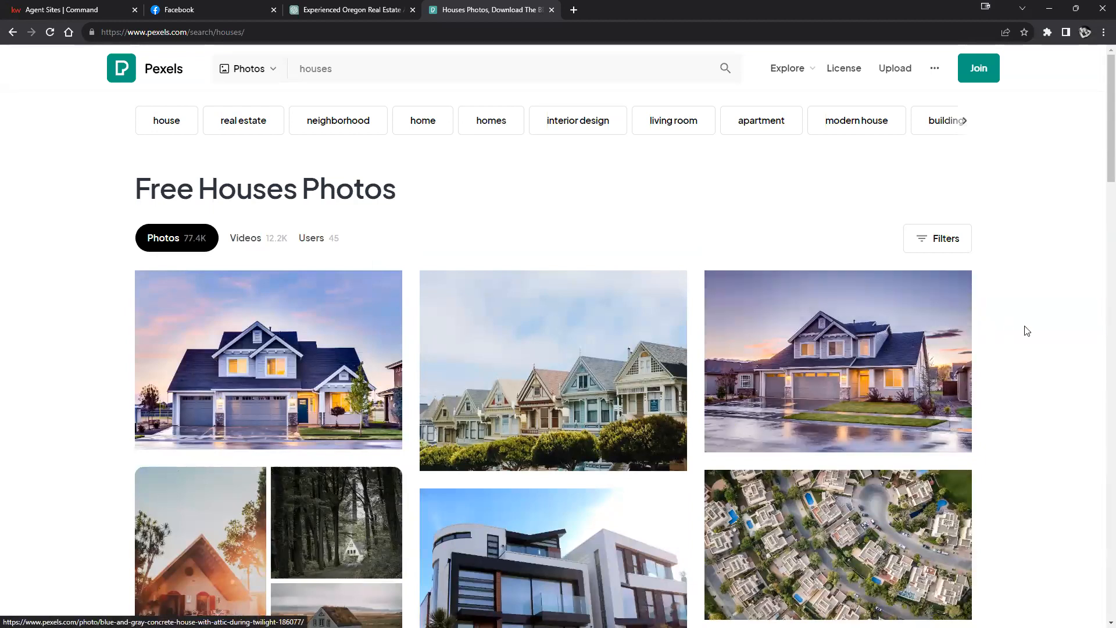
{"action": "scroll", "coordinate": [1024, 329], "scroll_direction": "down", "scroll_amount": 4}
{"action": "scroll", "coordinate": [1027, 330], "scroll_direction": "down", "scroll_amount": 1}
{"action": "mouse_move", "coordinate": [517, 294]}
{"action": "left_click", "coordinate": [676, 349]}
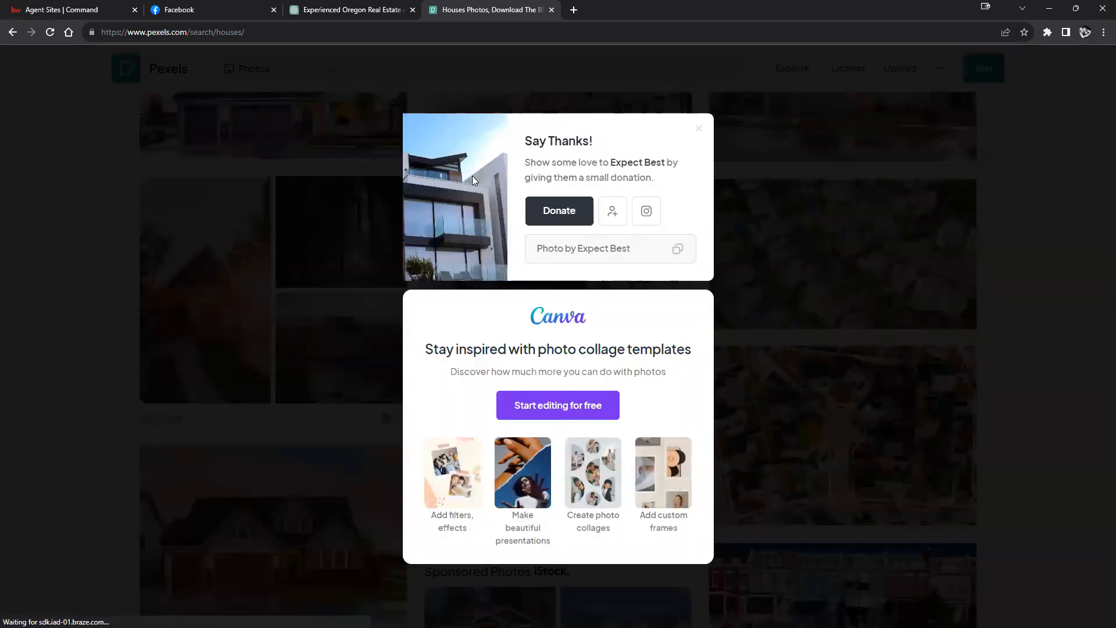
{"action": "left_click", "coordinate": [1042, 154]}
Step: Show pexels-expect-best-323780.jpg in its folder and return to the Facebook tab
{"action": "left_click", "coordinate": [1047, 32]}
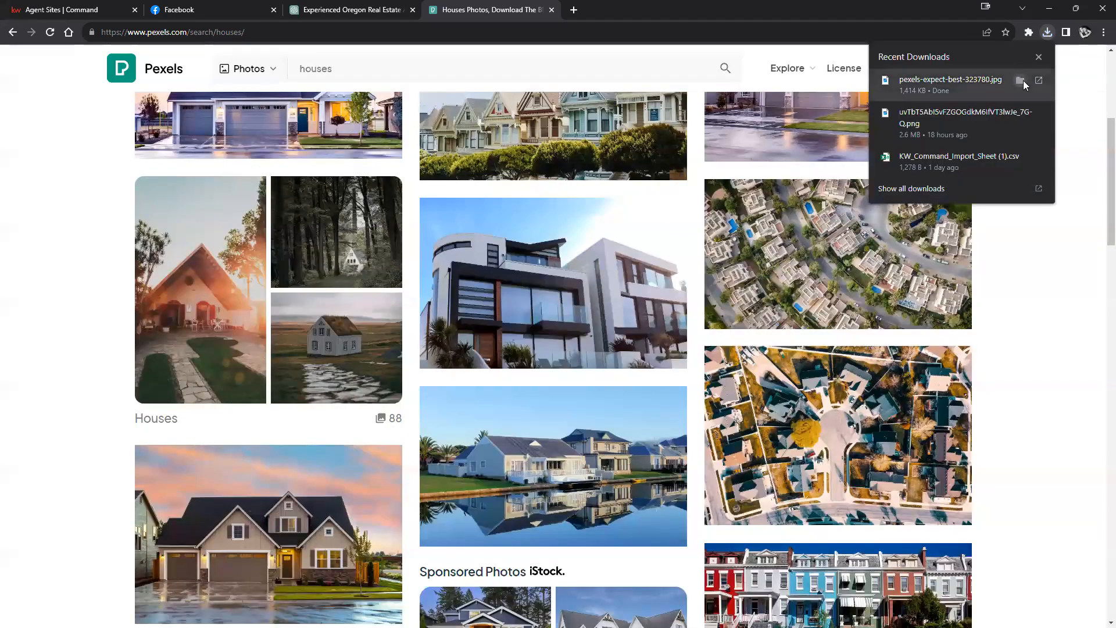
{"action": "left_click", "coordinate": [1021, 80]}
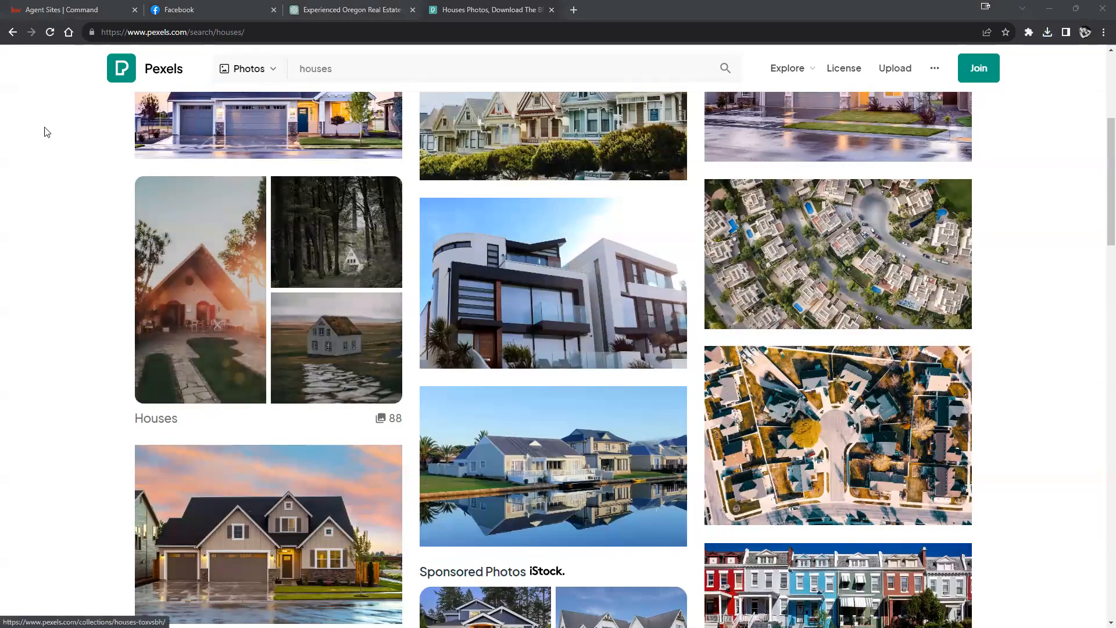
{"action": "left_click", "coordinate": [196, 7]}
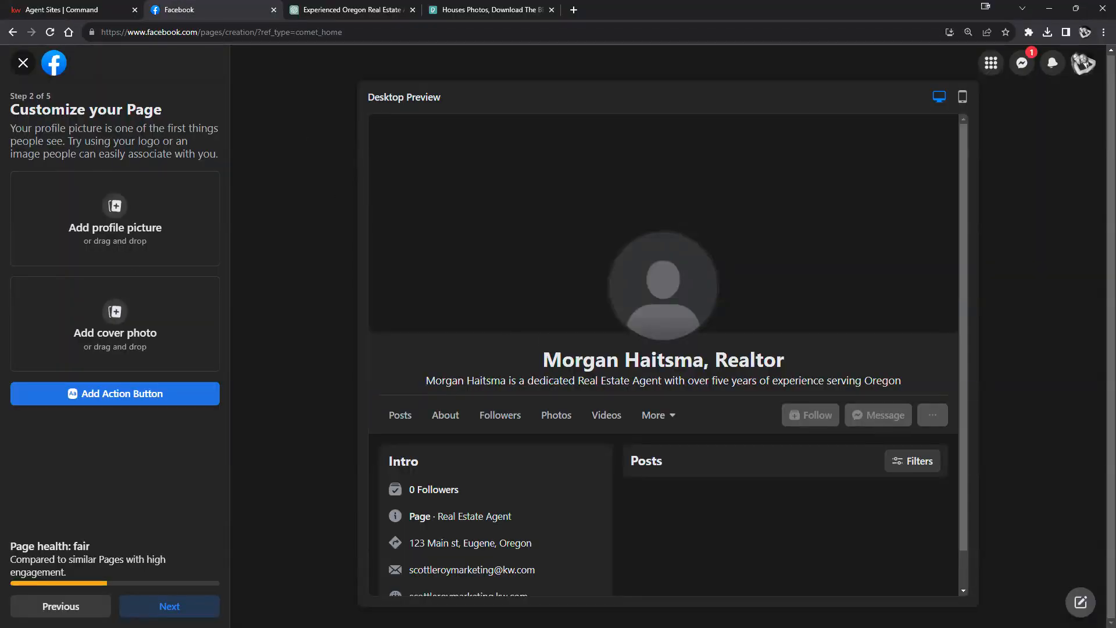
Step: Make the house photo the repositioned cover, add a smiley profile picture, and continue
{"action": "left_click_drag", "start_coordinate": [380, 374], "coordinate": [120, 319]}
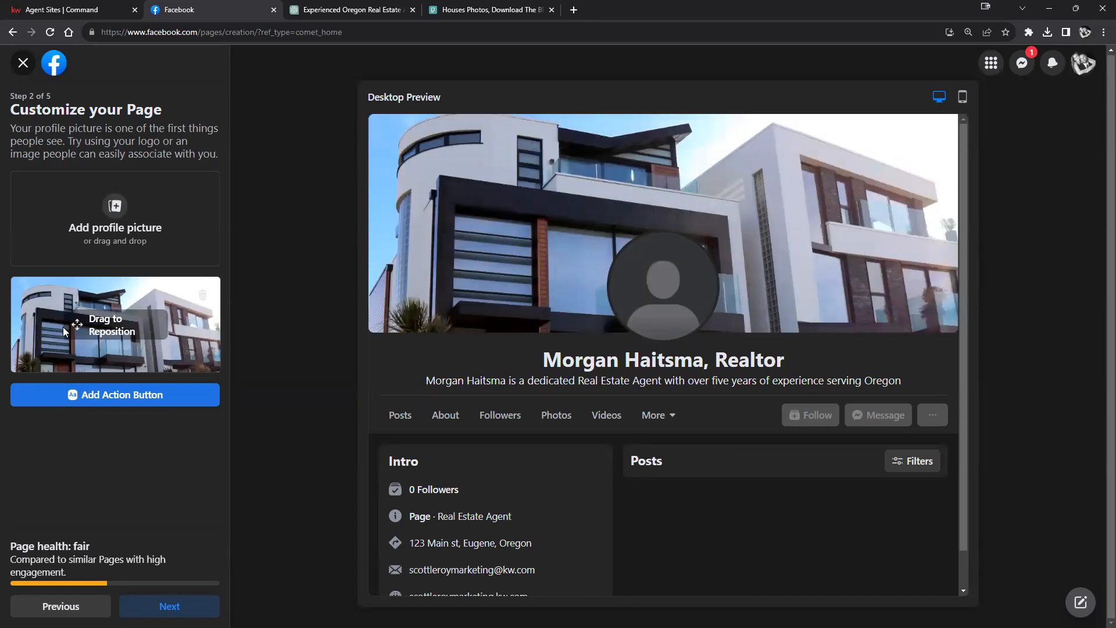
{"action": "left_click_drag", "start_coordinate": [97, 327], "coordinate": [88, 295]}
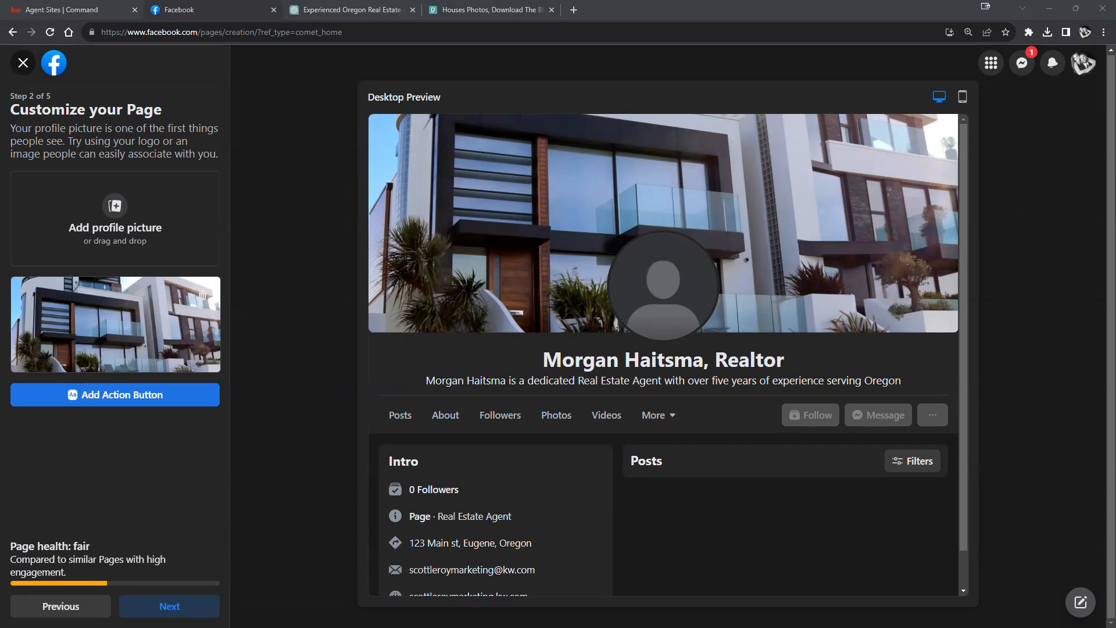
{"action": "left_click_drag", "start_coordinate": [436, 541], "coordinate": [115, 221]}
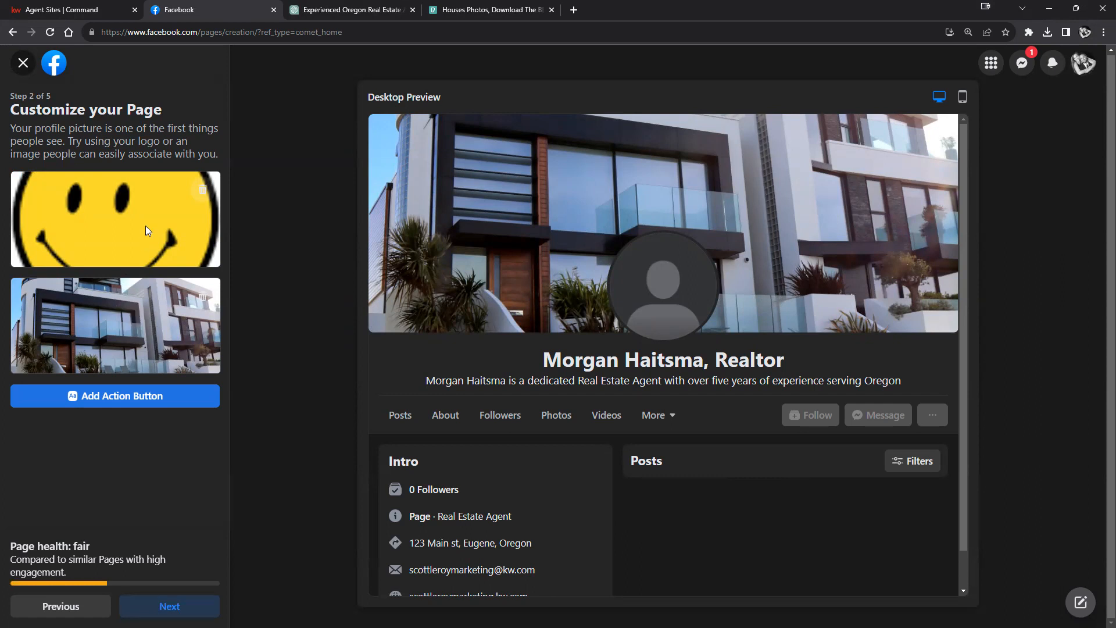
{"action": "left_click", "coordinate": [156, 605]}
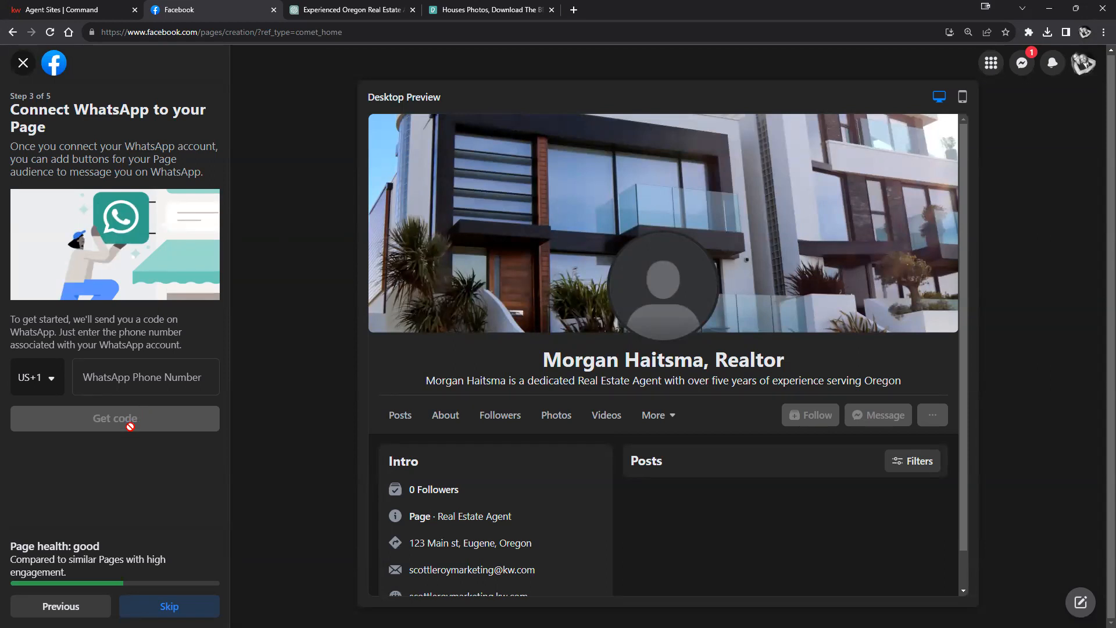
Step: Skip the WhatsApp connection and the friend invitations to reach step 5, Stay informed
{"action": "left_click", "coordinate": [169, 606]}
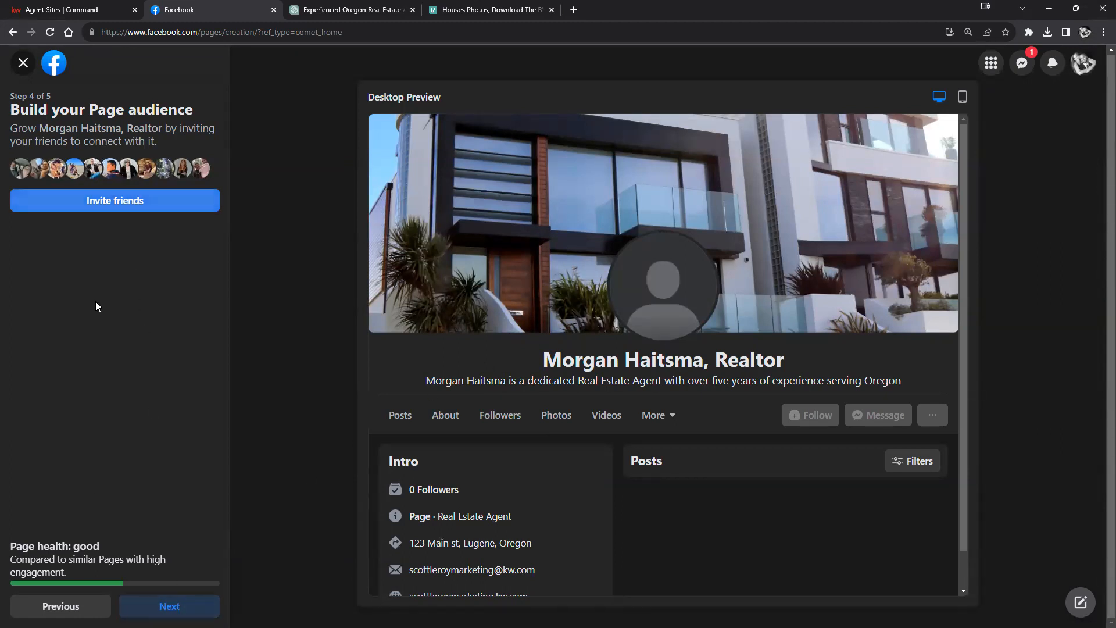
{"action": "left_click", "coordinate": [151, 605]}
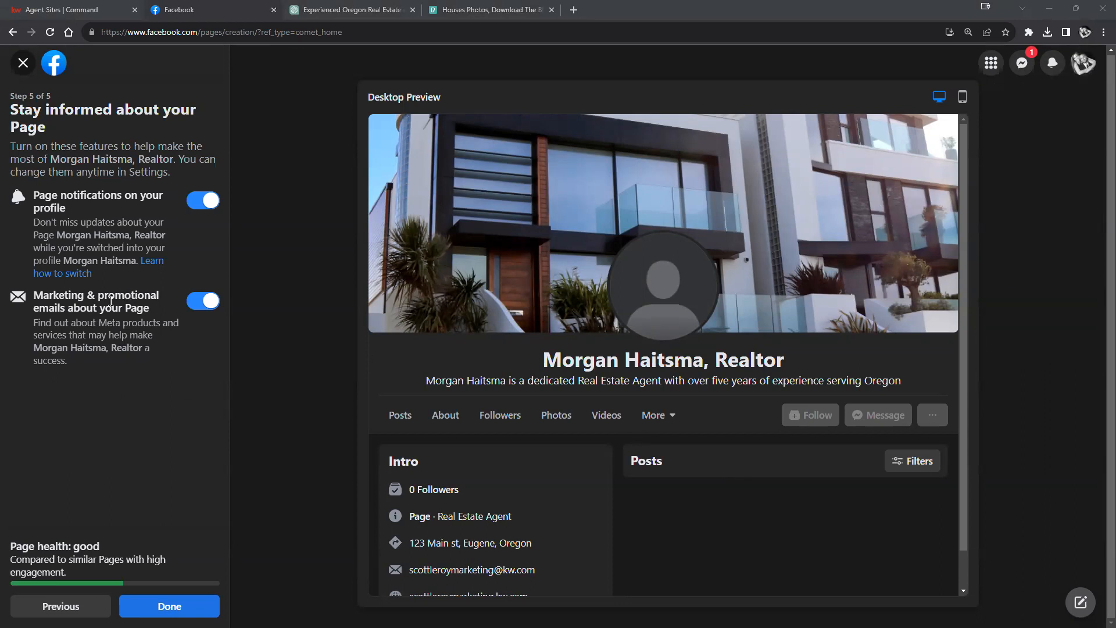
Step: Turn off marketing and promotional emails and finish creating the page with Done
{"action": "left_click_drag", "start_coordinate": [36, 295], "coordinate": [166, 314]}
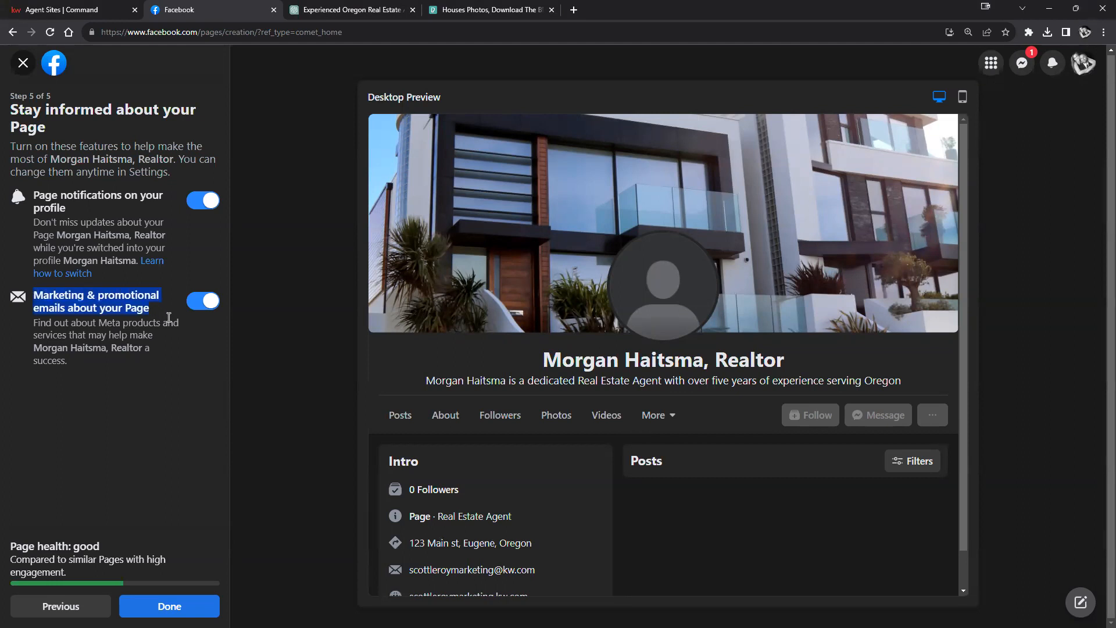
{"action": "left_click", "coordinate": [200, 305]}
{"action": "left_click", "coordinate": [212, 487]}
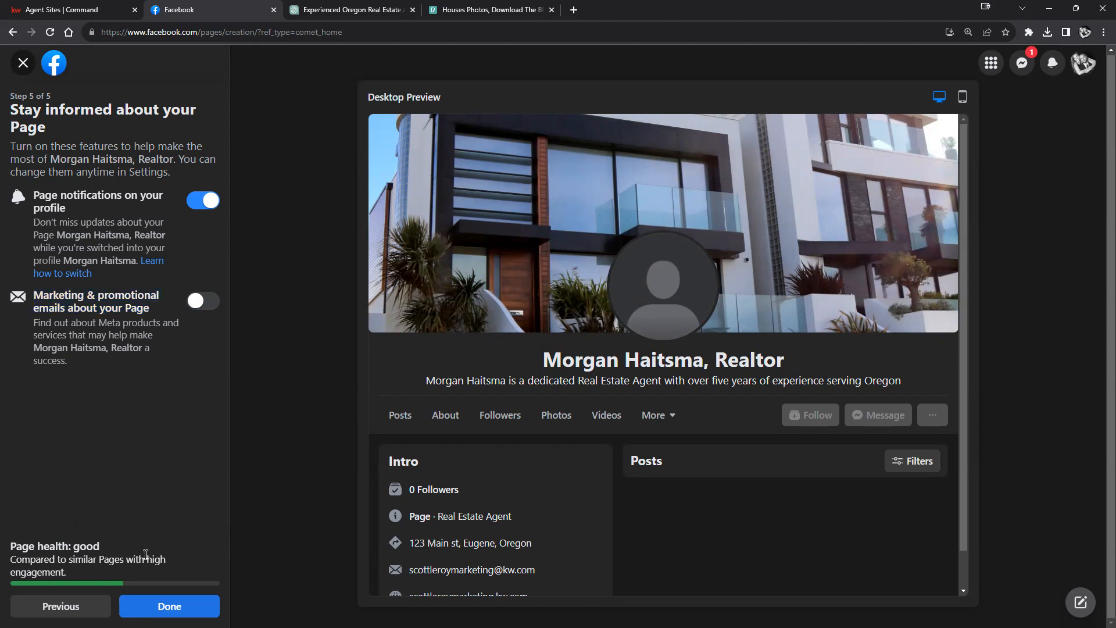
{"action": "left_click", "coordinate": [155, 606]}
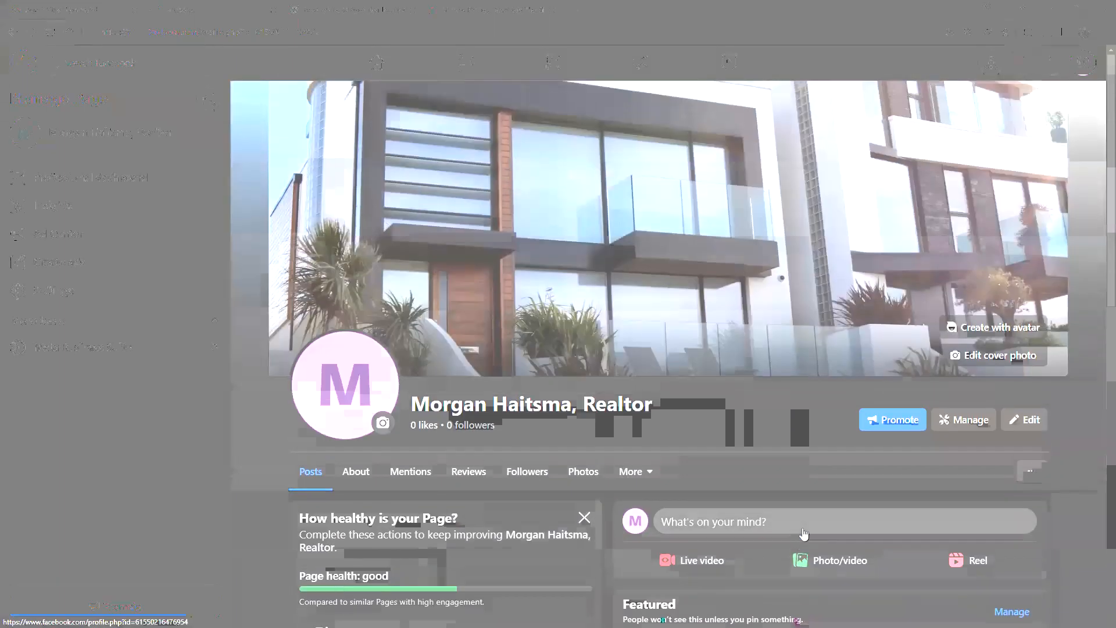
{"action": "scroll", "coordinate": [802, 533], "scroll_direction": "down", "scroll_amount": 2}
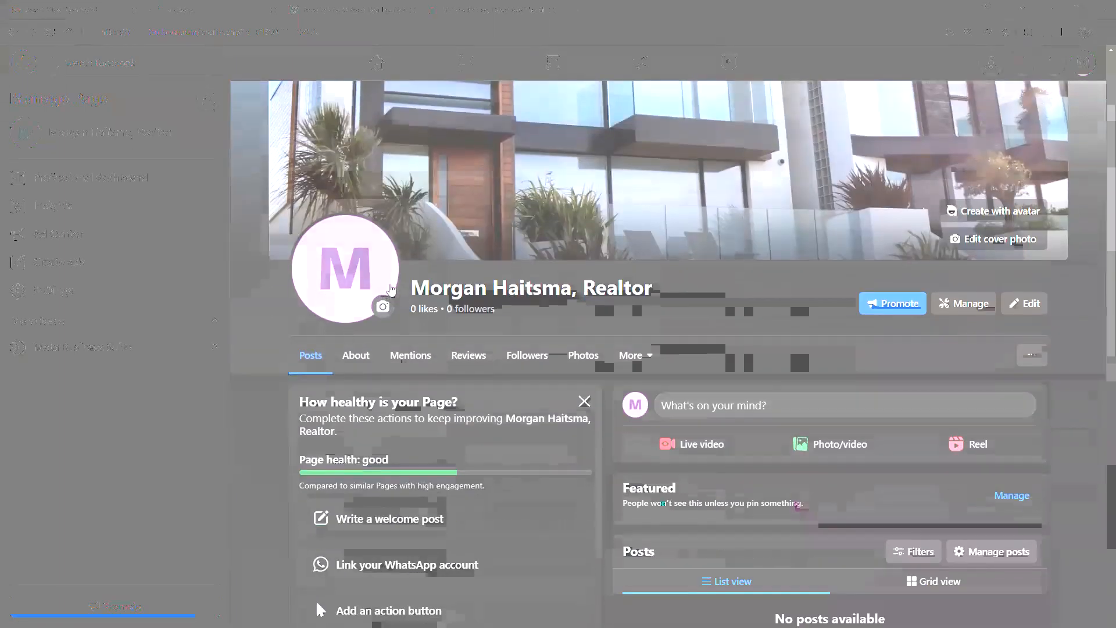
{"action": "left_click", "coordinate": [383, 293]}
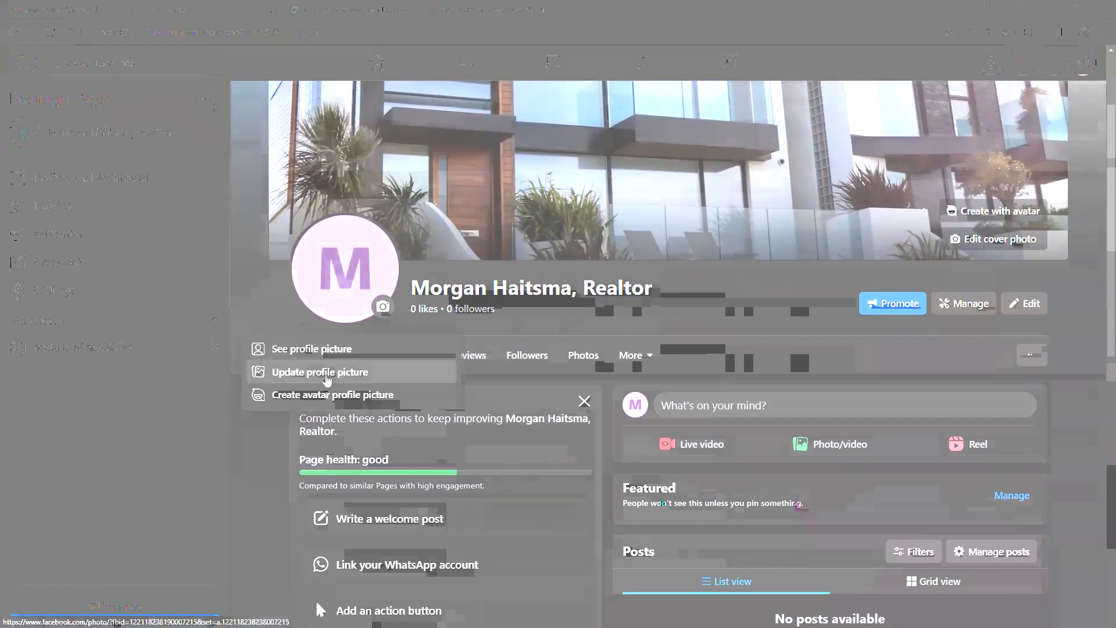
{"action": "left_click", "coordinate": [320, 373]}
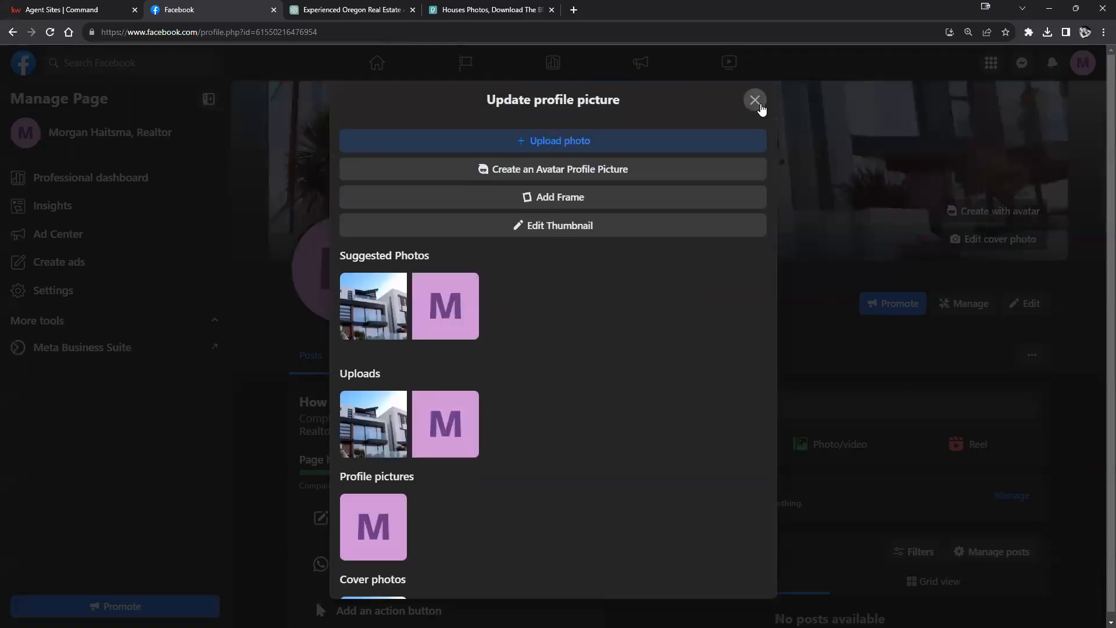
{"action": "left_click", "coordinate": [754, 101]}
{"action": "left_click", "coordinate": [343, 301]}
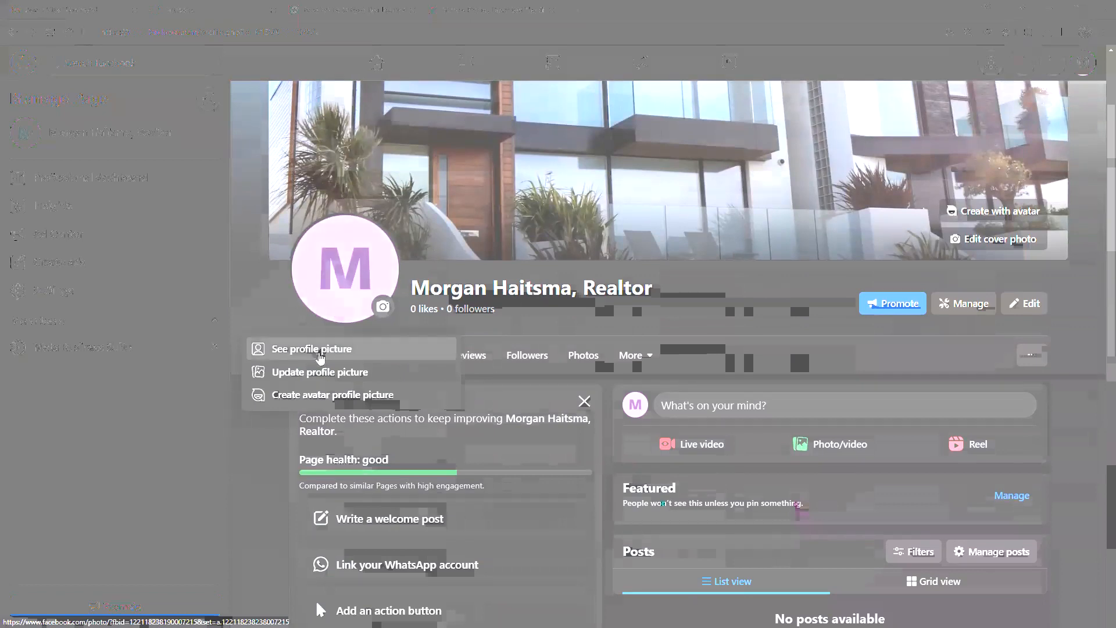
{"action": "left_click", "coordinate": [319, 372]}
{"action": "left_click", "coordinate": [605, 141]}
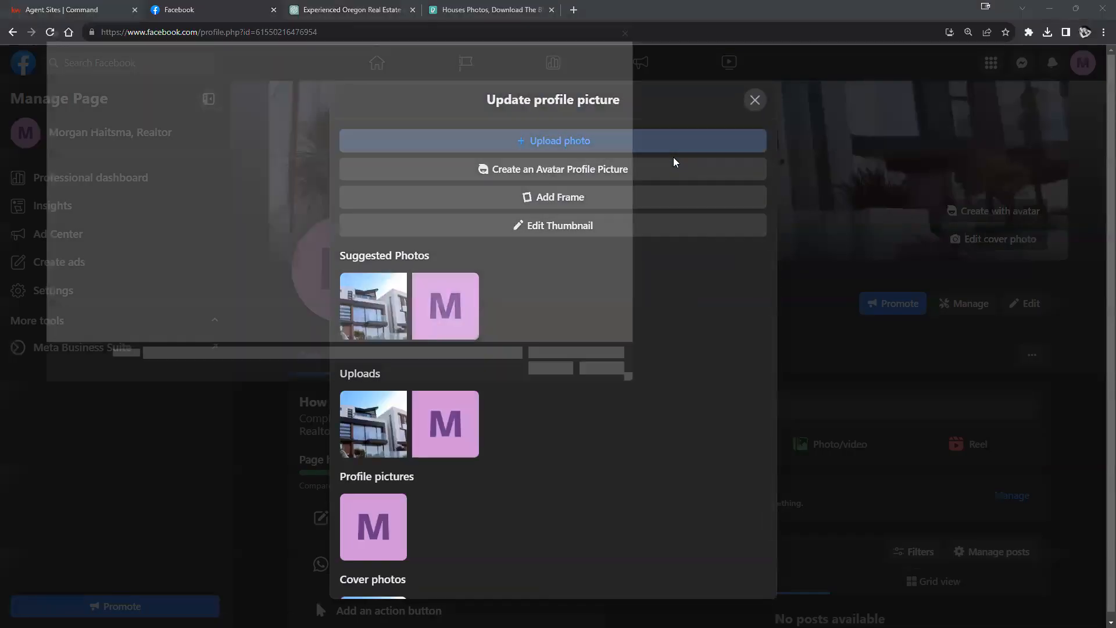
{"action": "left_click", "coordinate": [198, 194]}
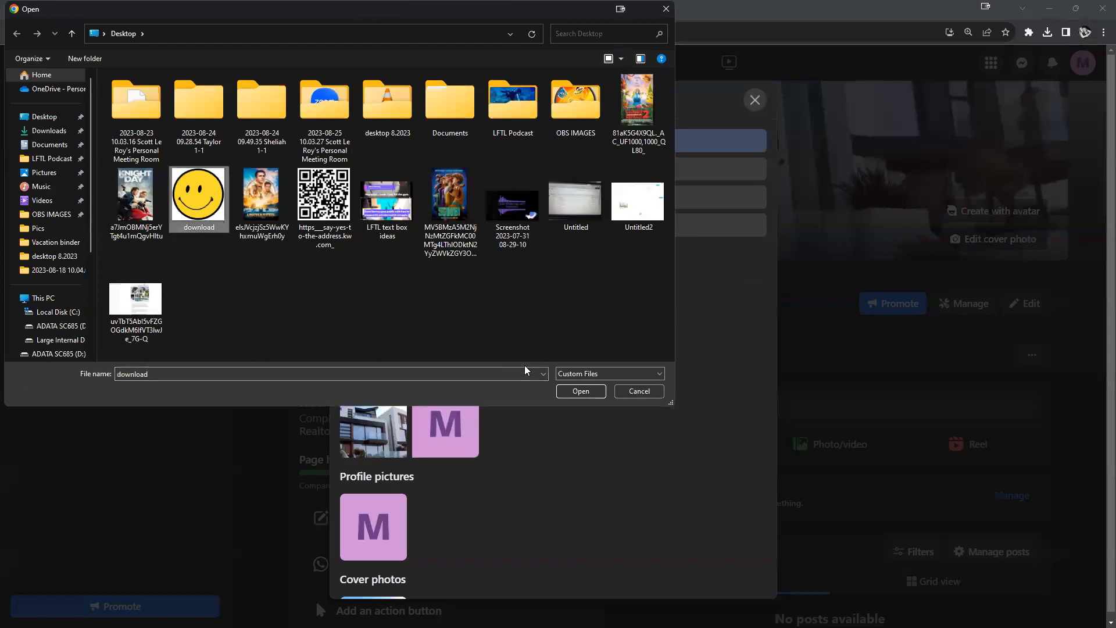
{"action": "left_click", "coordinate": [572, 391]}
{"action": "left_click", "coordinate": [692, 375]}
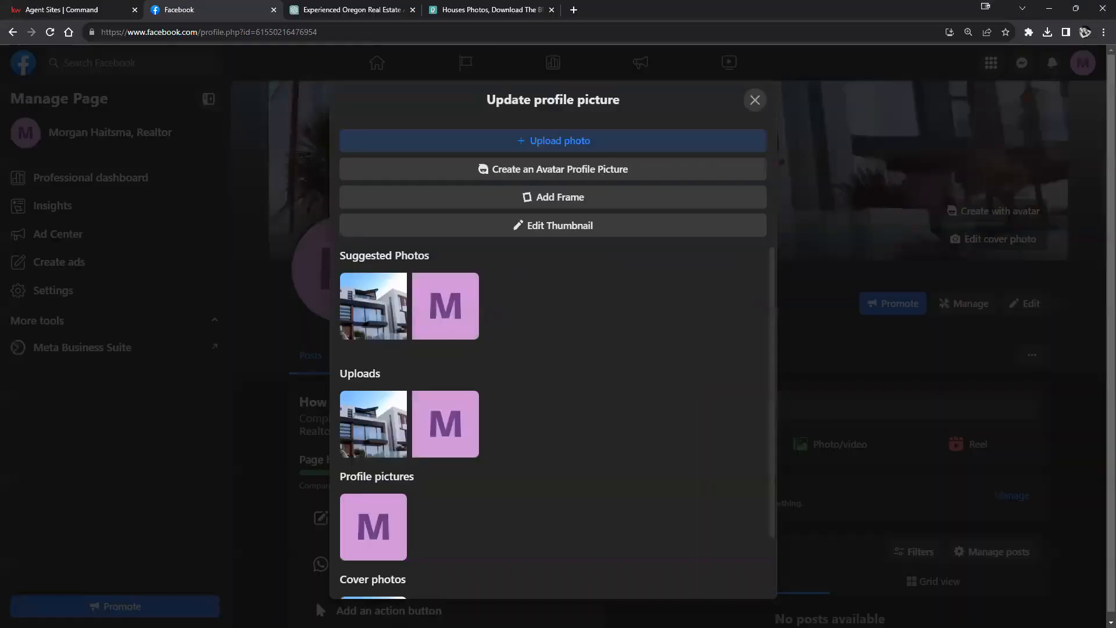
{"action": "left_click", "coordinate": [755, 99]}
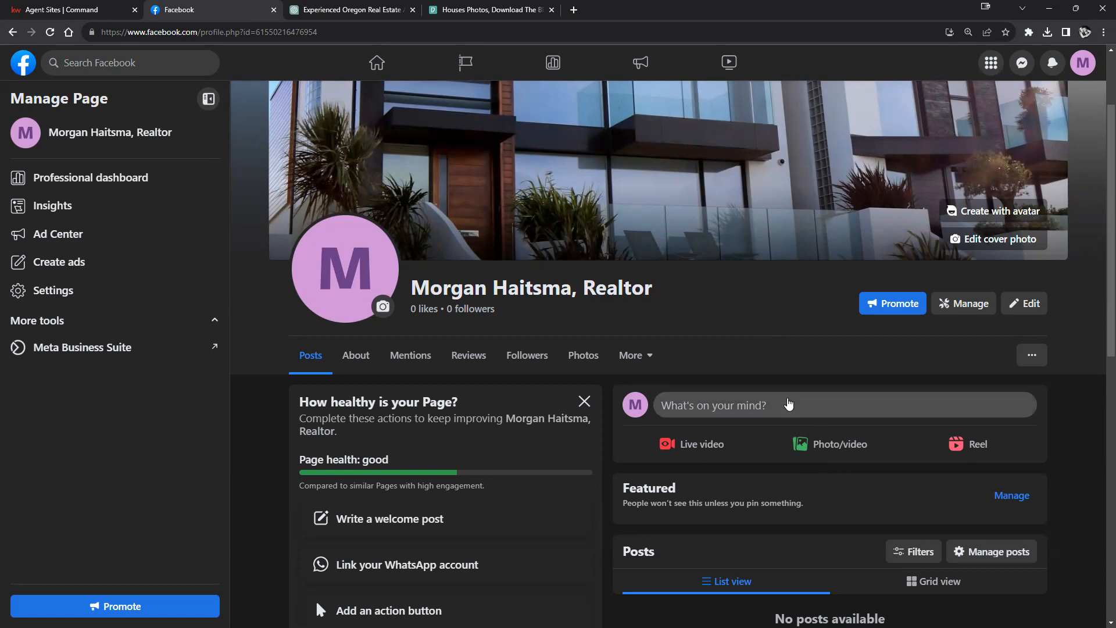
Step: Go to the Facebook home feed and scroll through it
{"action": "right_click", "coordinate": [375, 66]}
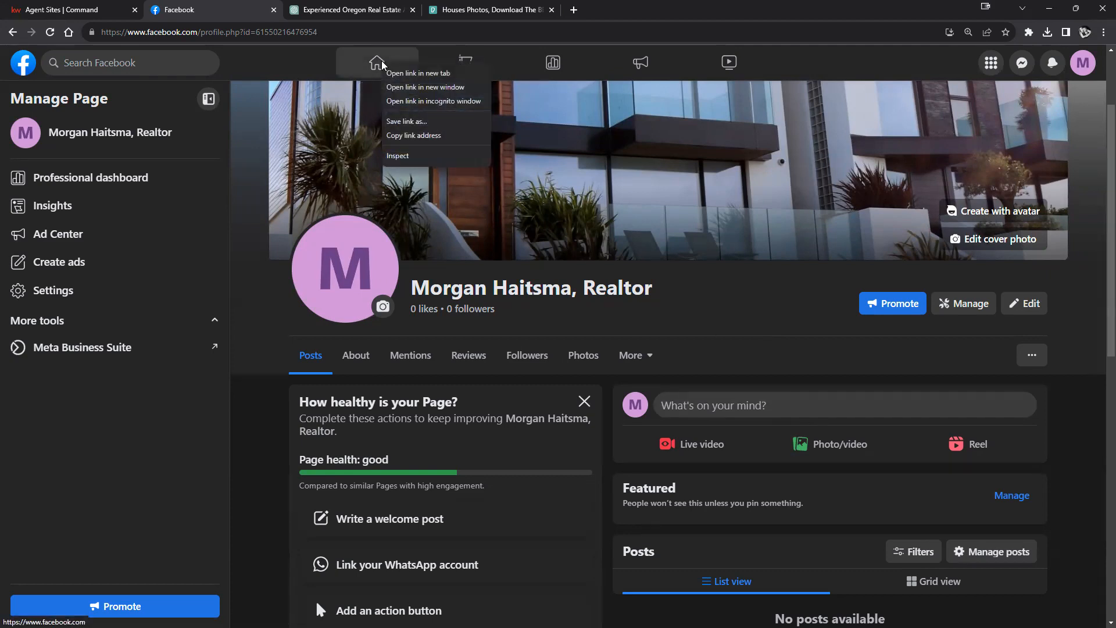
{"action": "left_click", "coordinate": [376, 69]}
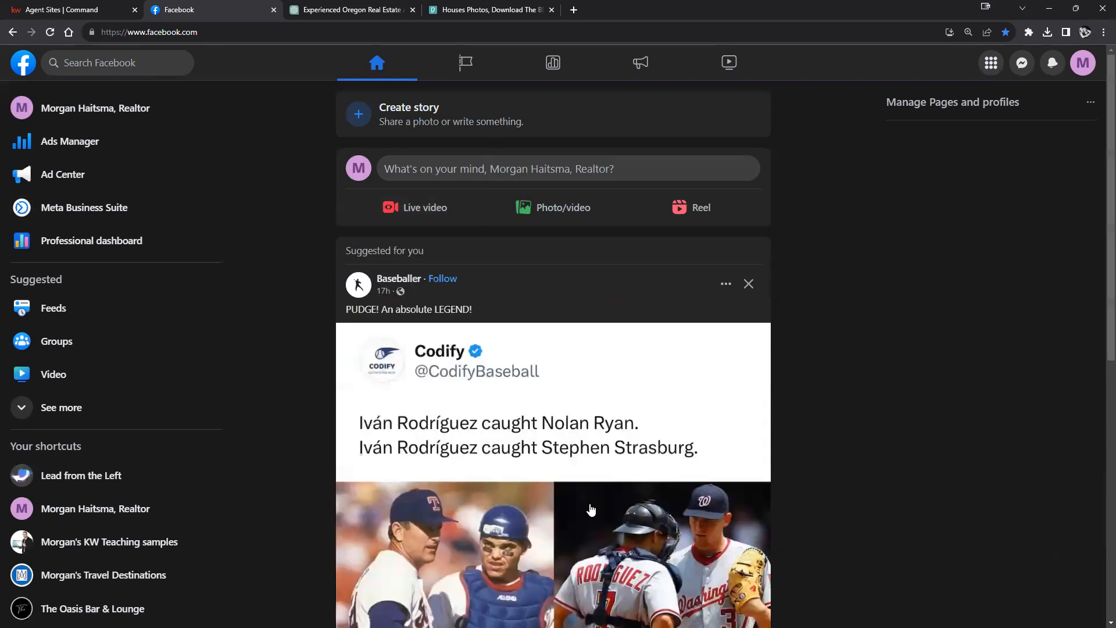
{"action": "scroll", "coordinate": [828, 248], "scroll_direction": "down", "scroll_amount": 3}
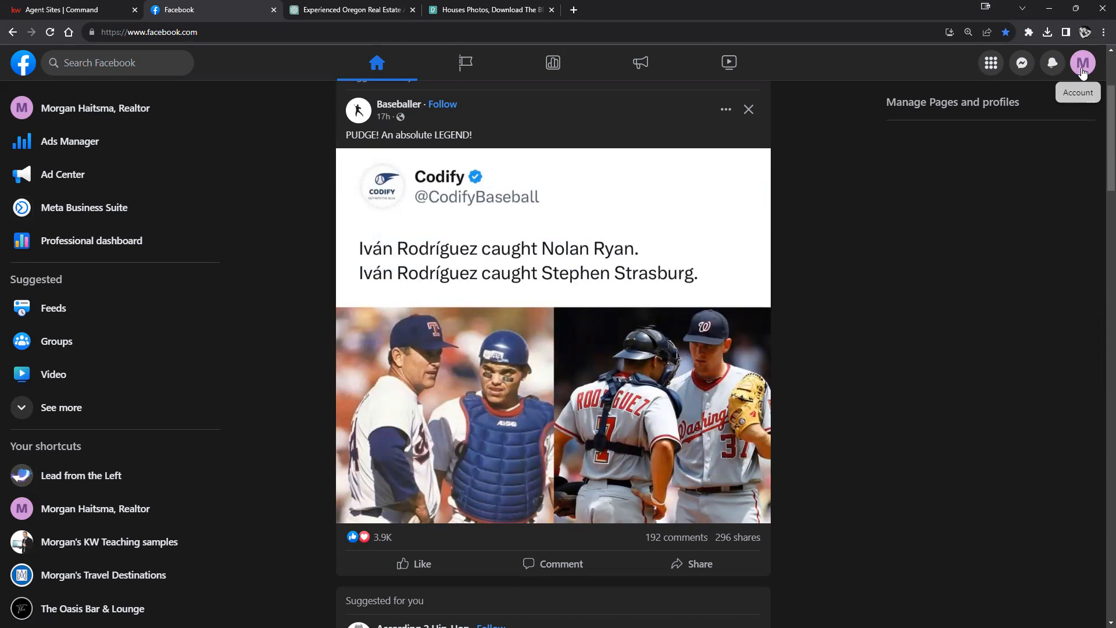
{"action": "scroll", "coordinate": [720, 336], "scroll_direction": "up", "scroll_amount": 3}
{"action": "scroll", "coordinate": [720, 344], "scroll_direction": "down", "scroll_amount": 5}
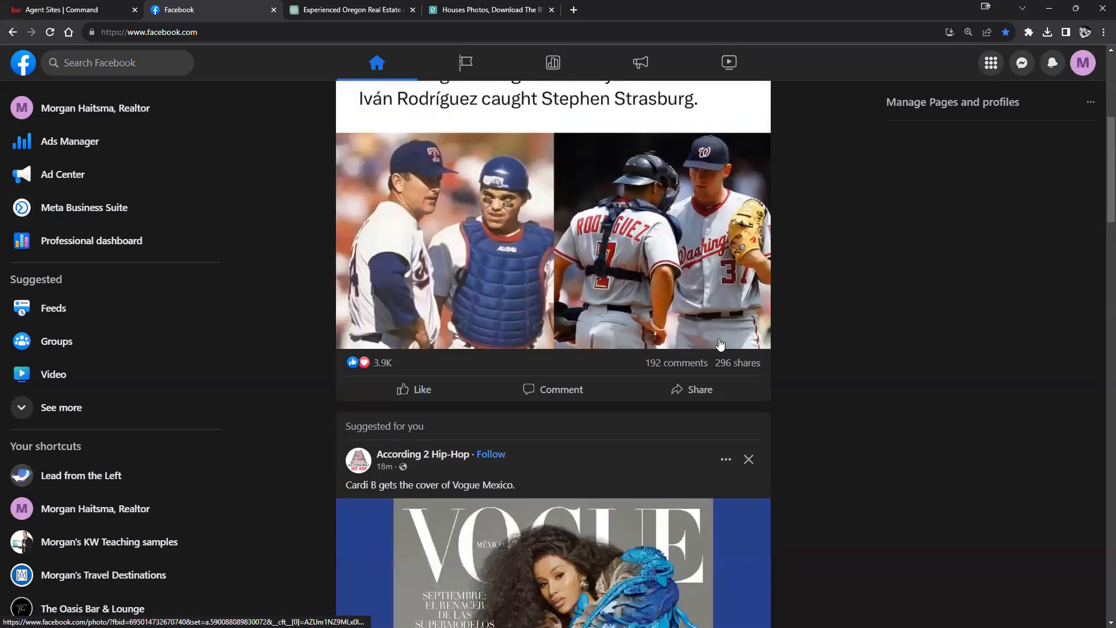
{"action": "scroll", "coordinate": [720, 344], "scroll_direction": "up", "scroll_amount": 5}
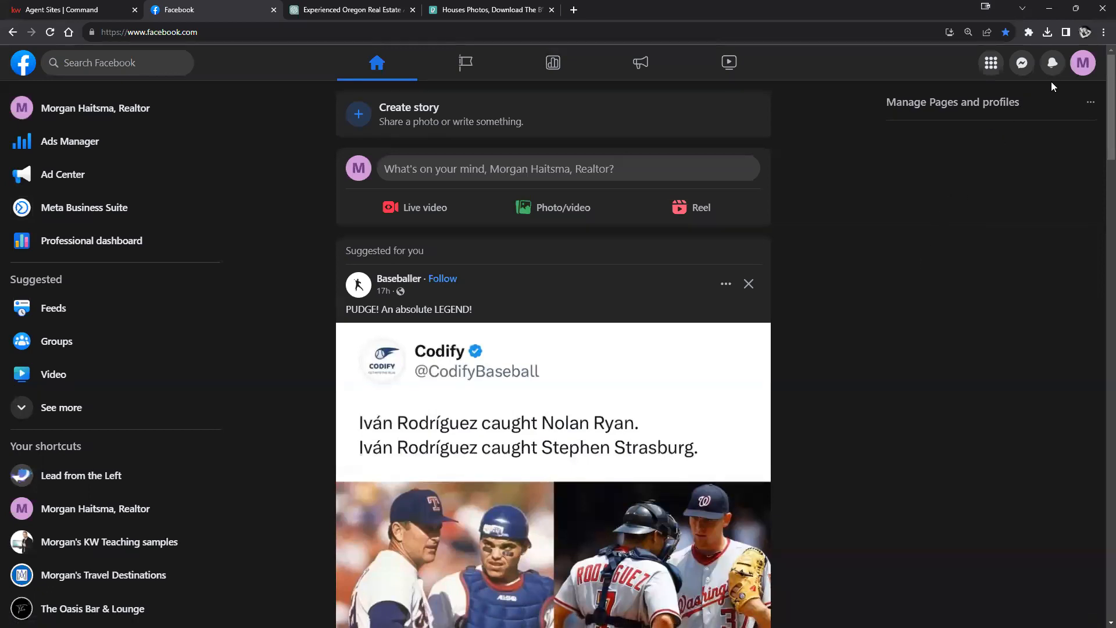
Step: Switch to the personal profile and back, then open the Realtor page from the sidebar
{"action": "left_click", "coordinate": [1073, 70]}
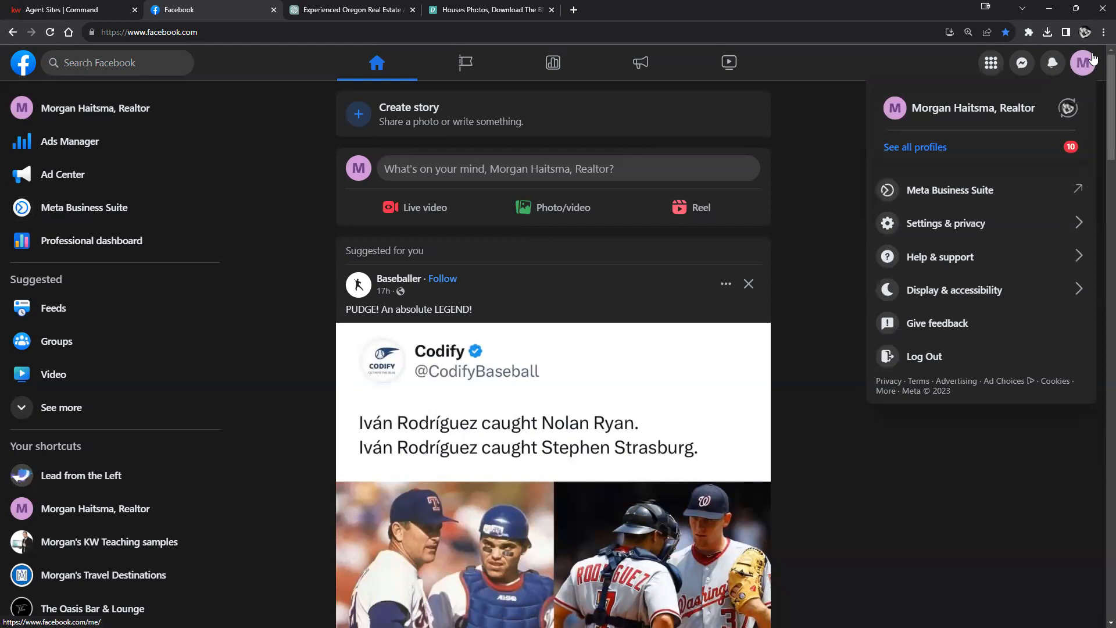
{"action": "left_click", "coordinate": [1067, 109]}
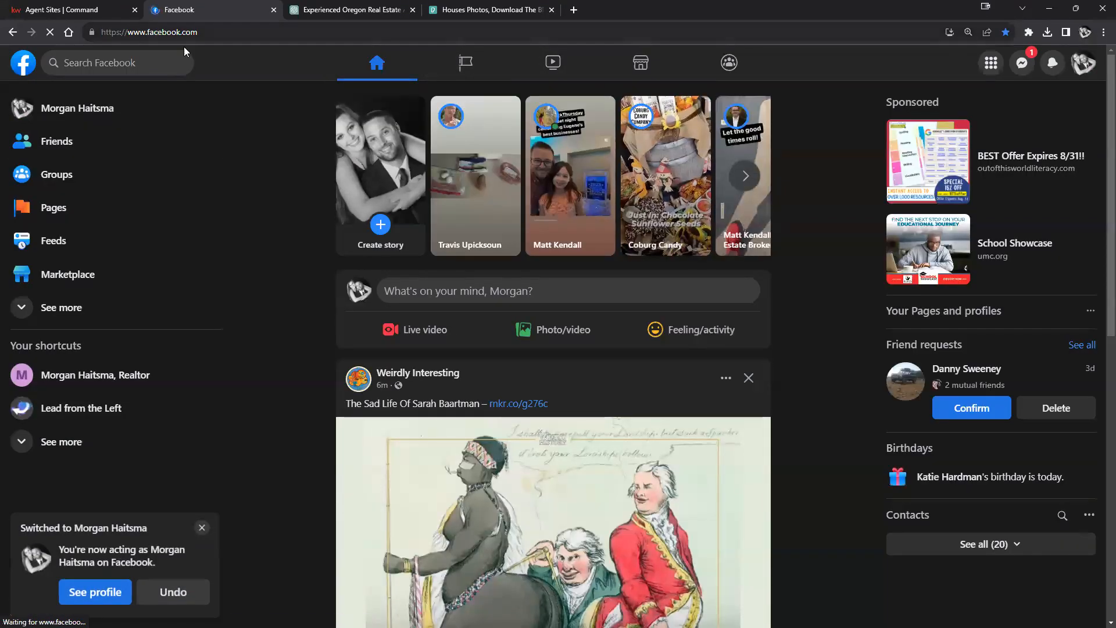
{"action": "left_click", "coordinate": [1079, 64]}
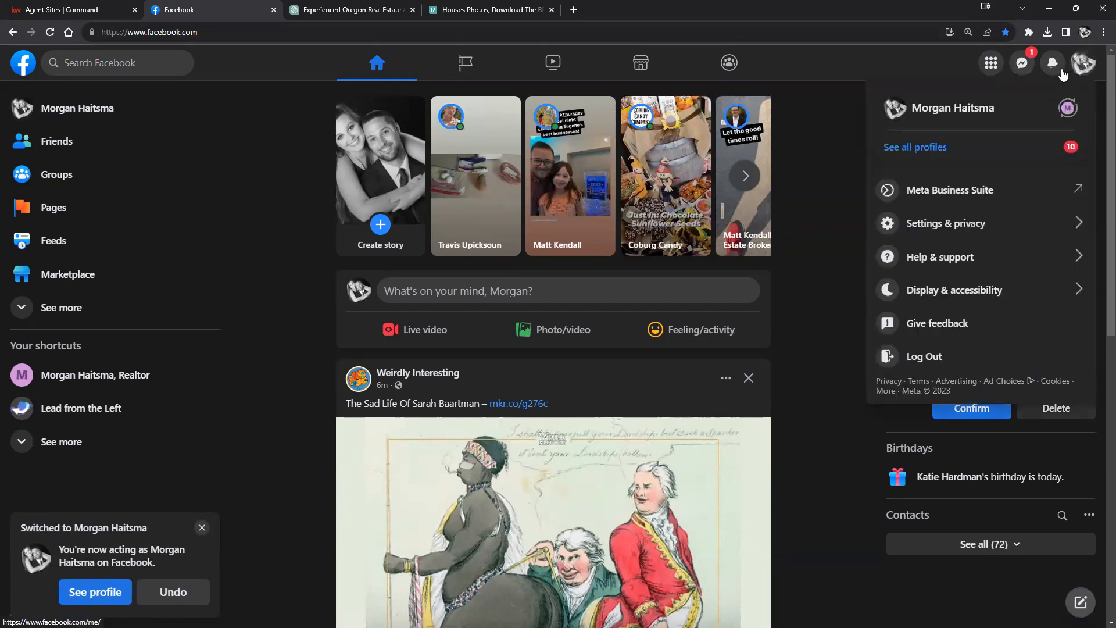
{"action": "left_click", "coordinate": [1068, 110]}
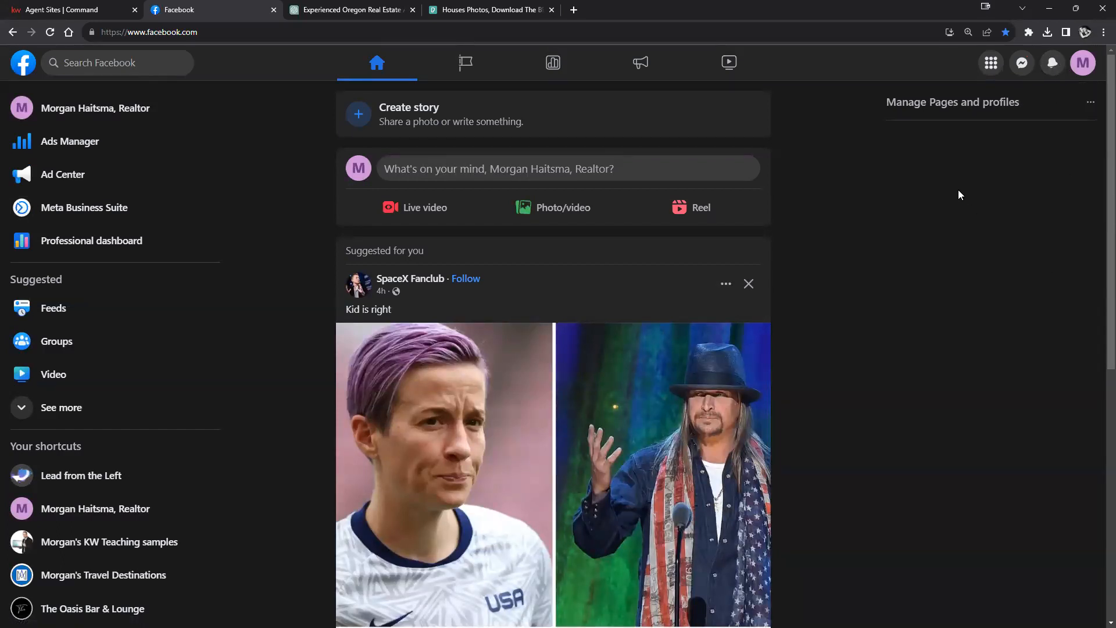
{"action": "scroll", "coordinate": [828, 248], "scroll_direction": "down", "scroll_amount": 10}
{"action": "scroll", "coordinate": [858, 285], "scroll_direction": "up", "scroll_amount": 3}
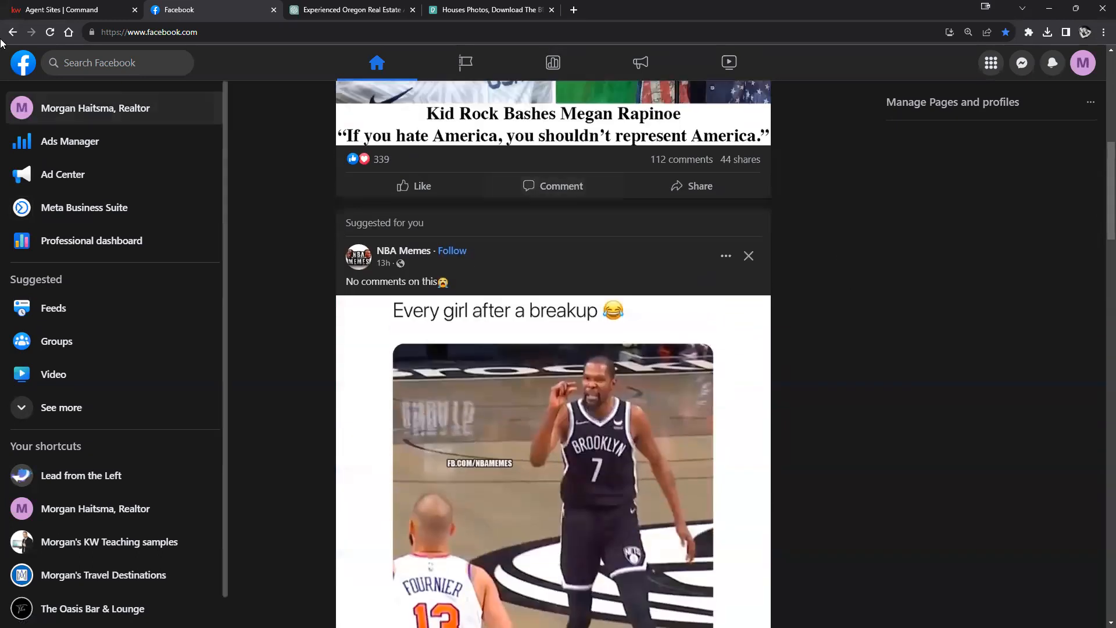
{"action": "left_click", "coordinate": [69, 113]}
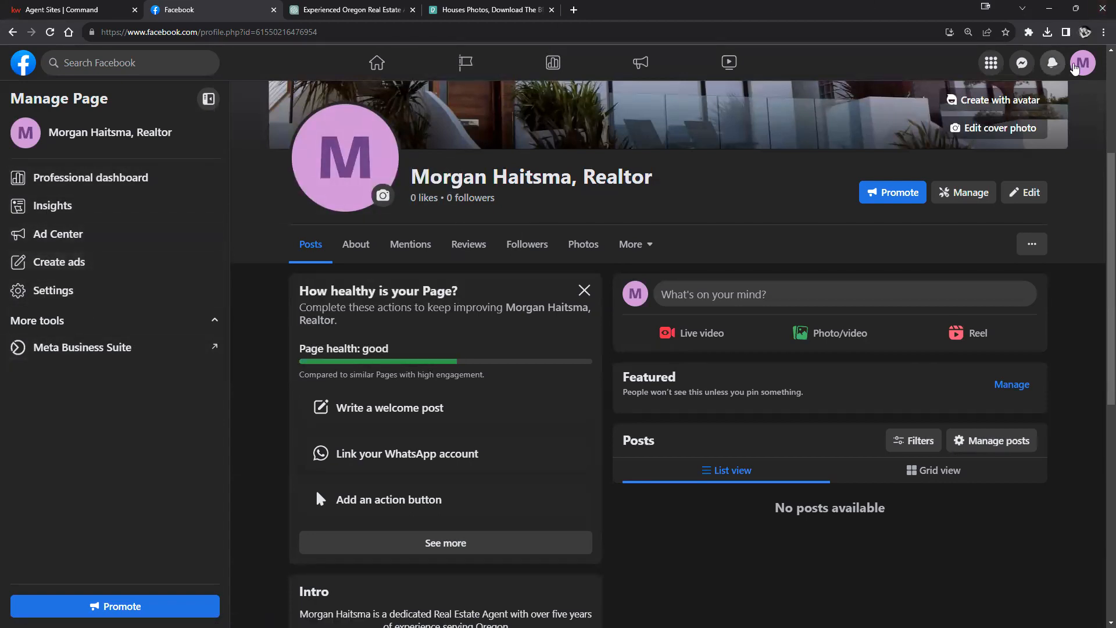
Step: Switch back to the personal profile and go to the list of managed Pages
{"action": "left_click", "coordinate": [1082, 65]}
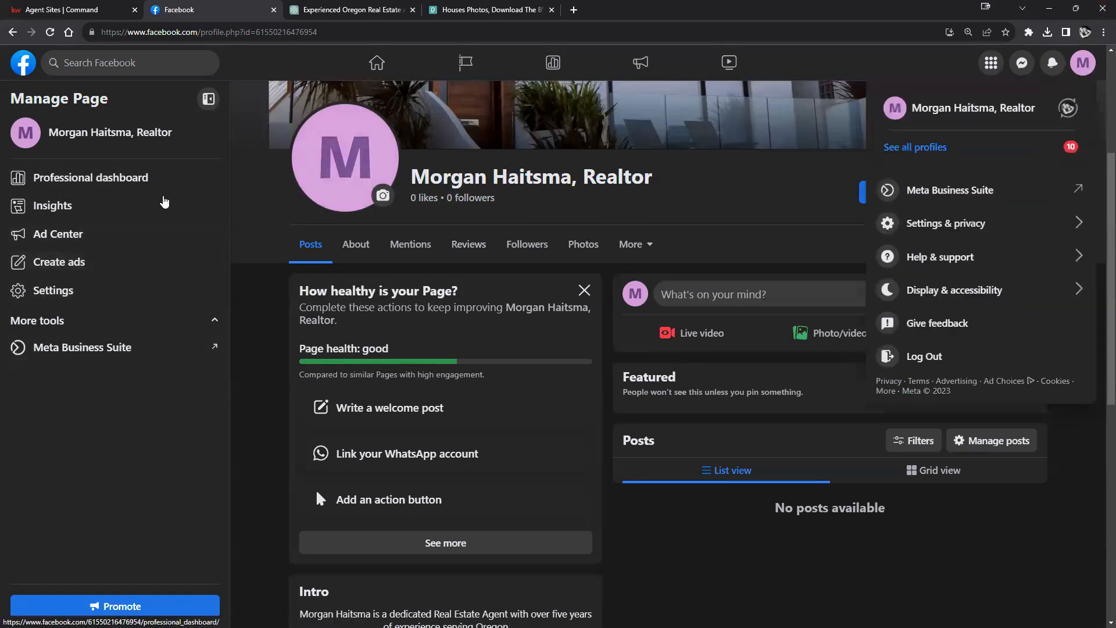
{"action": "left_click", "coordinate": [1067, 109]}
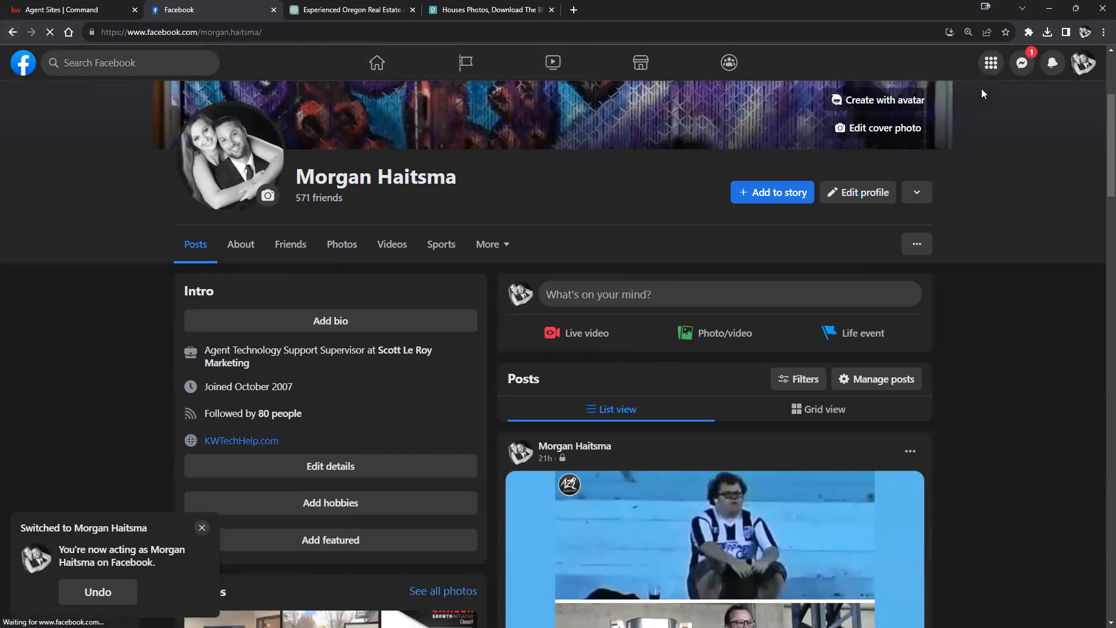
{"action": "left_click", "coordinate": [991, 62]}
{"action": "left_click", "coordinate": [787, 396]}
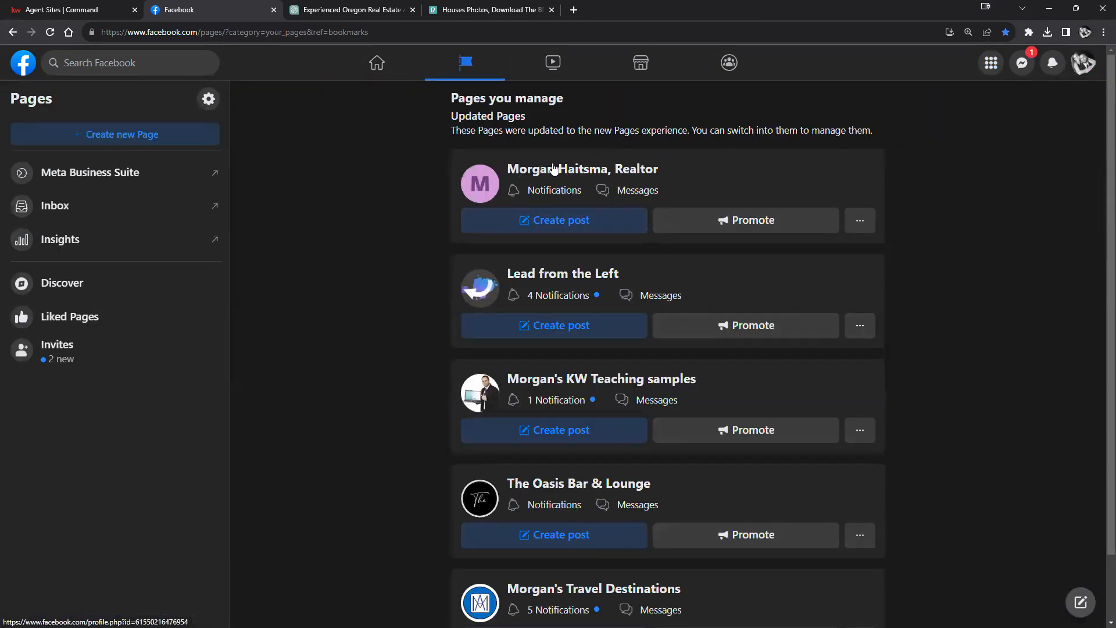
Step: Open the Realtor business page's card and scroll through its timeline
{"action": "left_click_drag", "start_coordinate": [549, 170], "coordinate": [1005, 99]}
{"action": "left_click", "coordinate": [992, 65]}
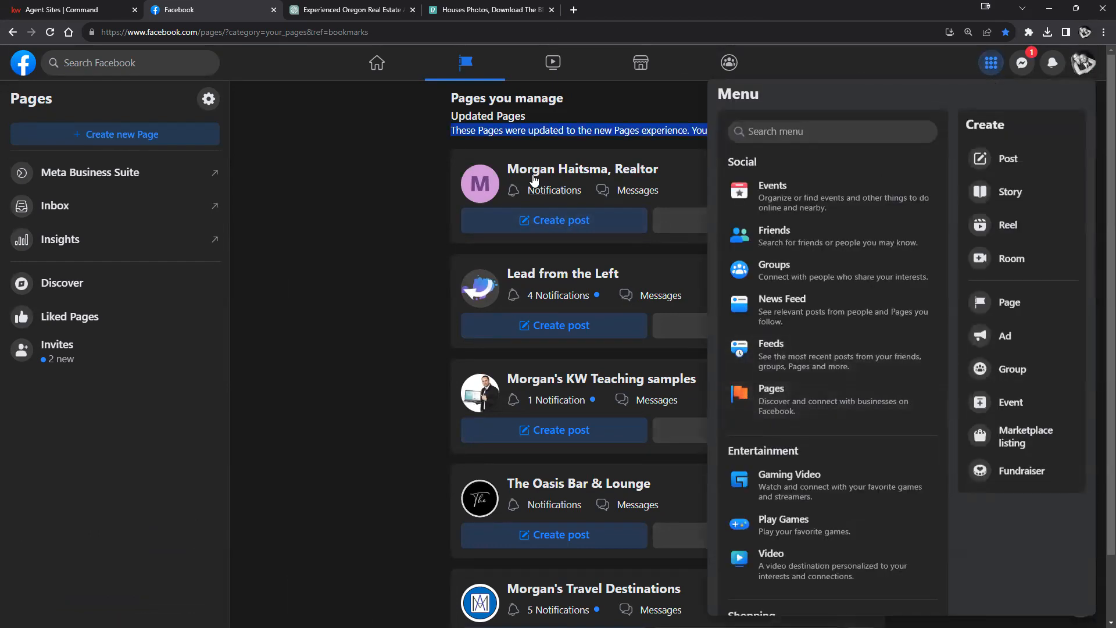
{"action": "left_click", "coordinate": [609, 169]}
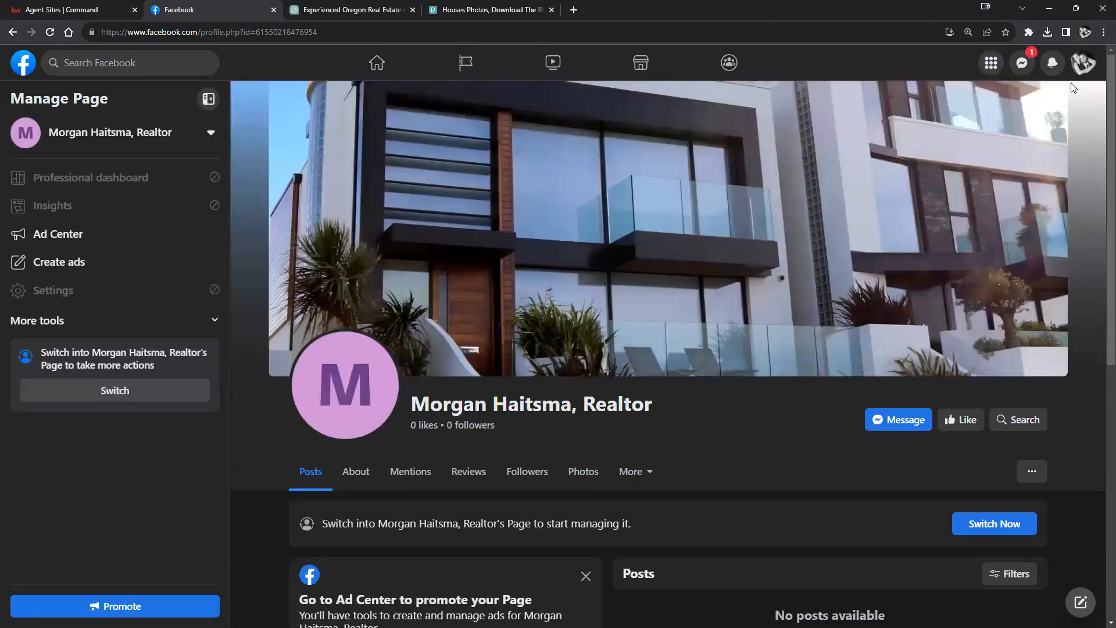
{"action": "scroll", "coordinate": [814, 480], "scroll_direction": "down", "scroll_amount": 1}
{"action": "scroll", "coordinate": [812, 481], "scroll_direction": "down", "scroll_amount": 4}
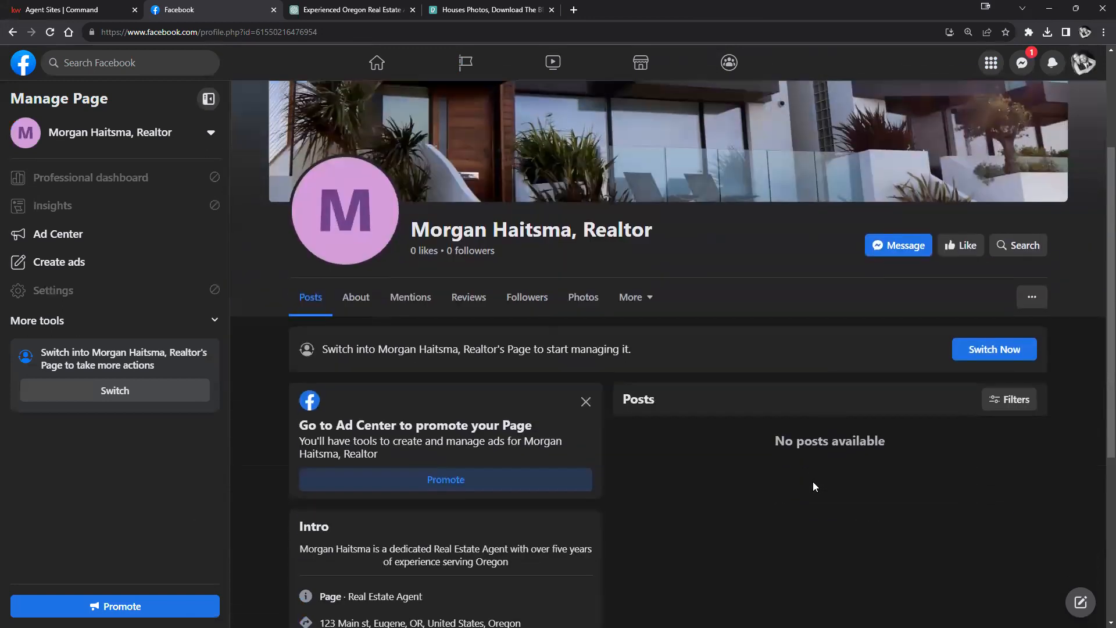
{"action": "scroll", "coordinate": [813, 481], "scroll_direction": "up", "scroll_amount": 4}
{"action": "scroll", "coordinate": [811, 484], "scroll_direction": "up", "scroll_amount": 1}
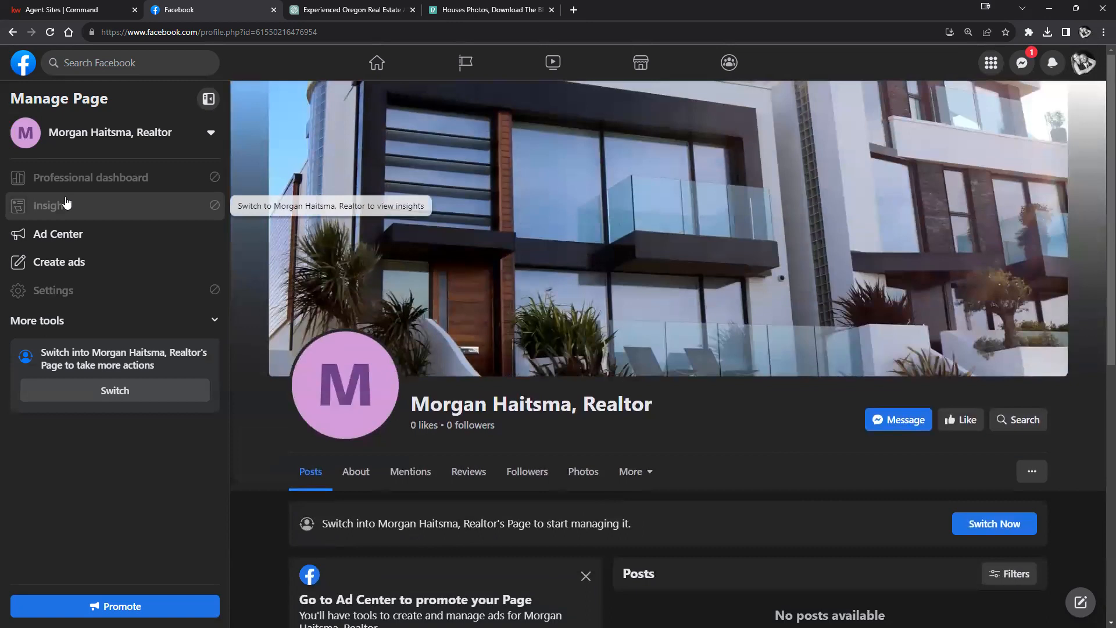
Step: Switch into the Realtor page's profile and open its Professional dashboard Insights
{"action": "left_click", "coordinate": [1083, 62]}
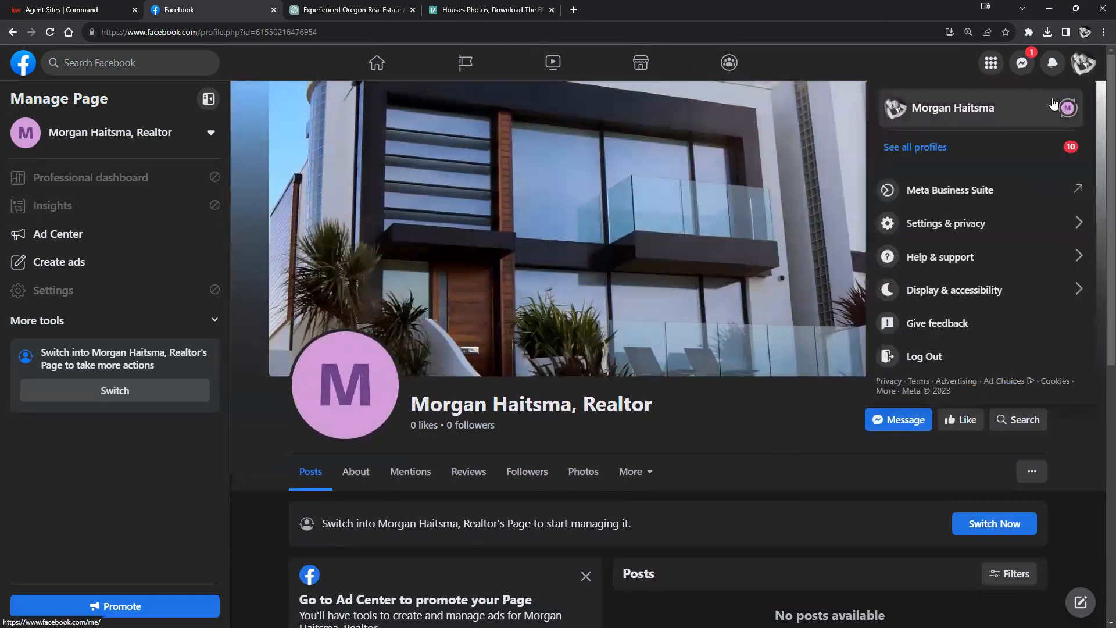
{"action": "left_click", "coordinate": [1065, 111]}
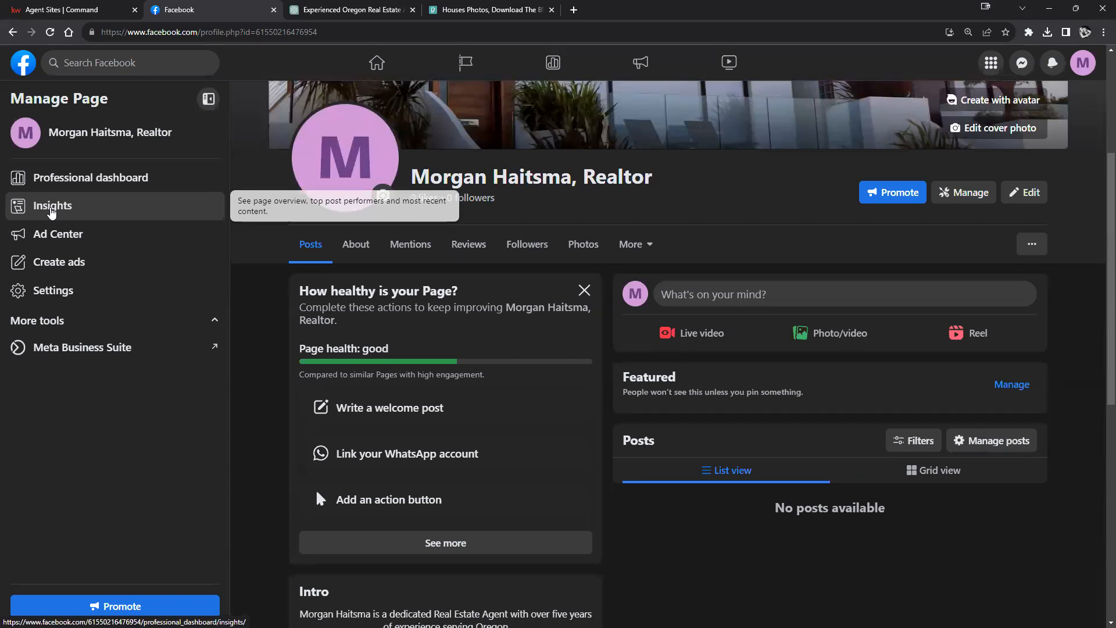
{"action": "left_click", "coordinate": [51, 210]}
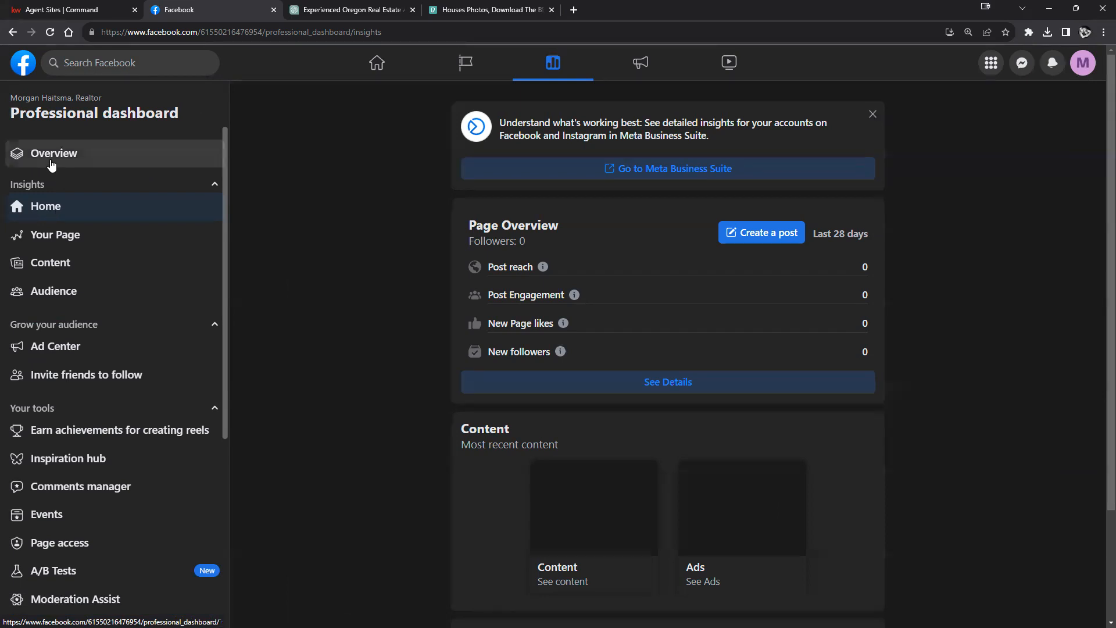
Step: Scroll the dashboard sidebar and open Page access to see who manages the page
{"action": "scroll", "coordinate": [133, 397], "scroll_direction": "down", "scroll_amount": 6}
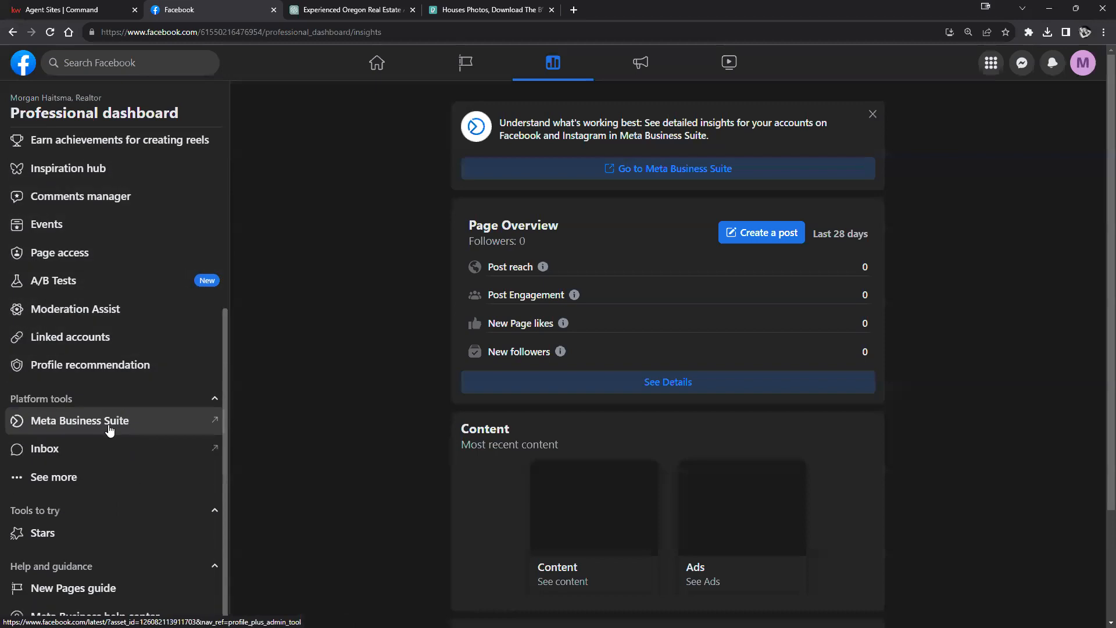
{"action": "scroll", "coordinate": [50, 321], "scroll_direction": "up", "scroll_amount": 7}
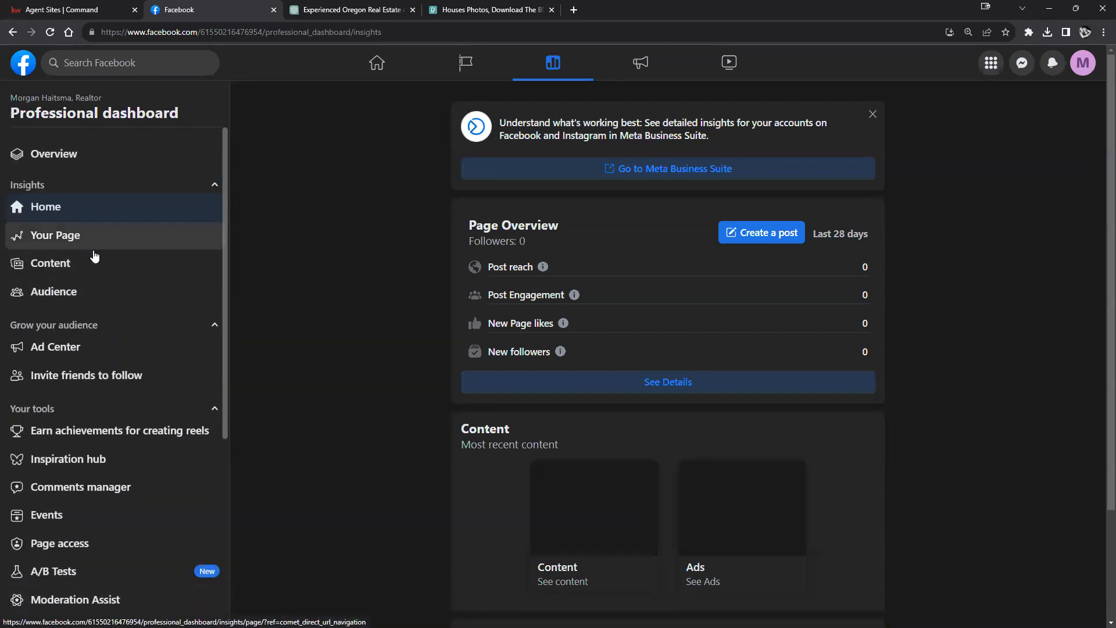
{"action": "scroll", "coordinate": [79, 273], "scroll_direction": "down", "scroll_amount": 2}
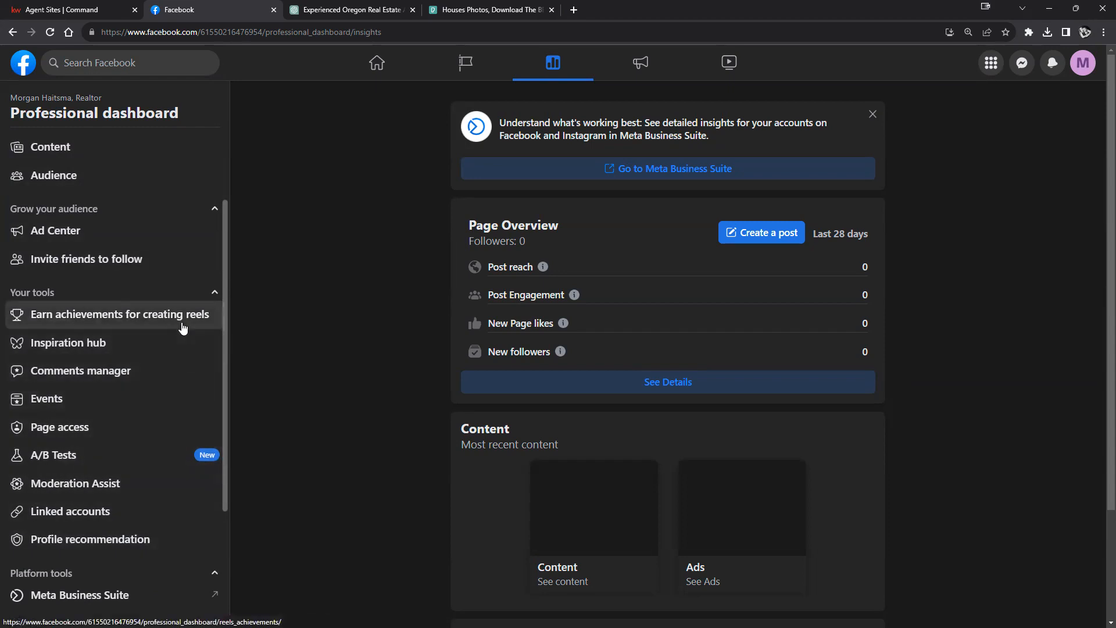
{"action": "scroll", "coordinate": [180, 329], "scroll_direction": "up", "scroll_amount": 1}
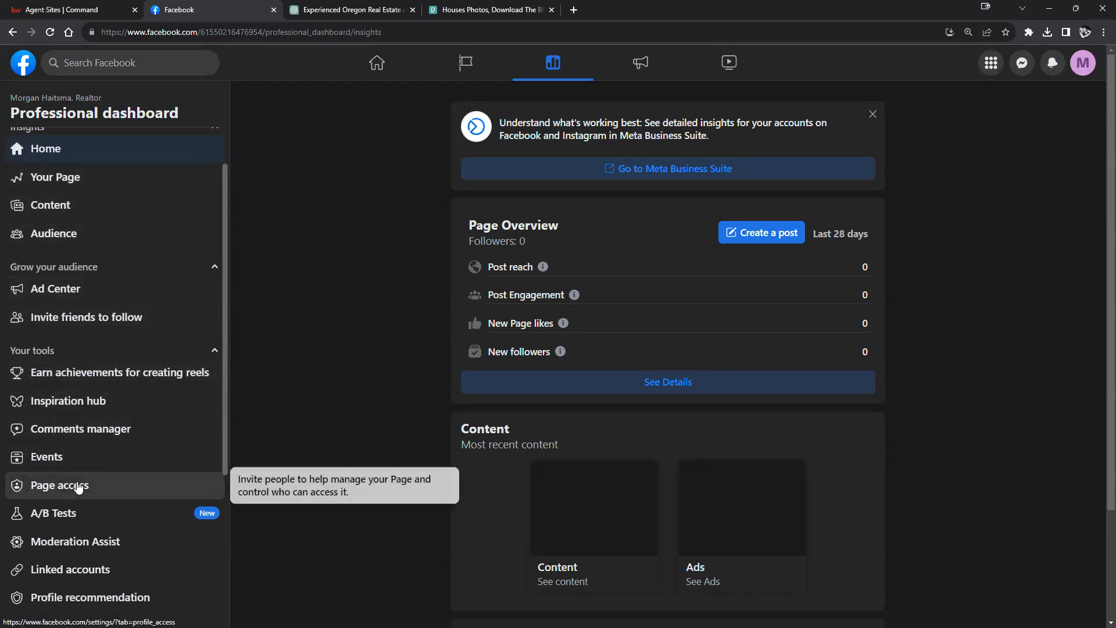
{"action": "left_click", "coordinate": [47, 494]}
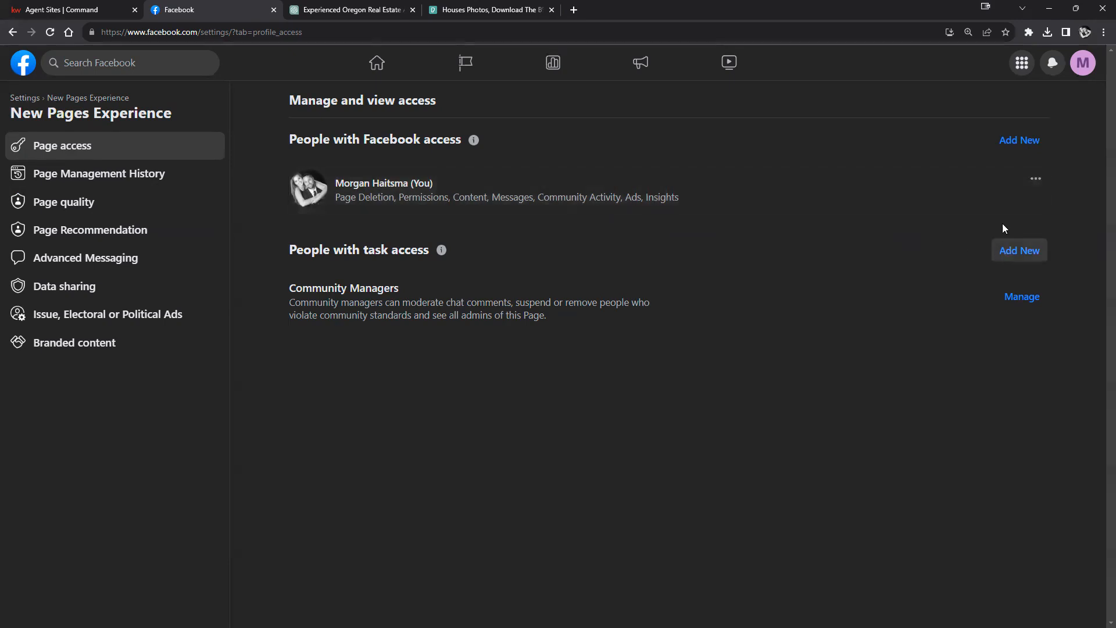
Step: Preview adding a person with Facebook access, cancel without adding anyone, and return to the Professional dashboard
{"action": "left_click", "coordinate": [1007, 143]}
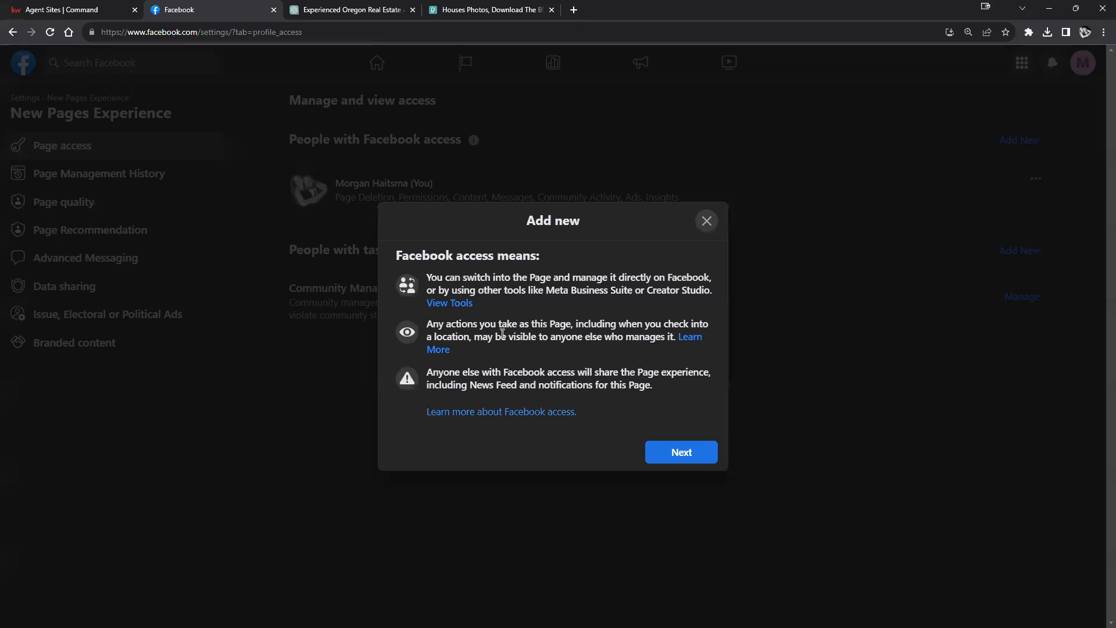
{"action": "left_click", "coordinate": [689, 452]}
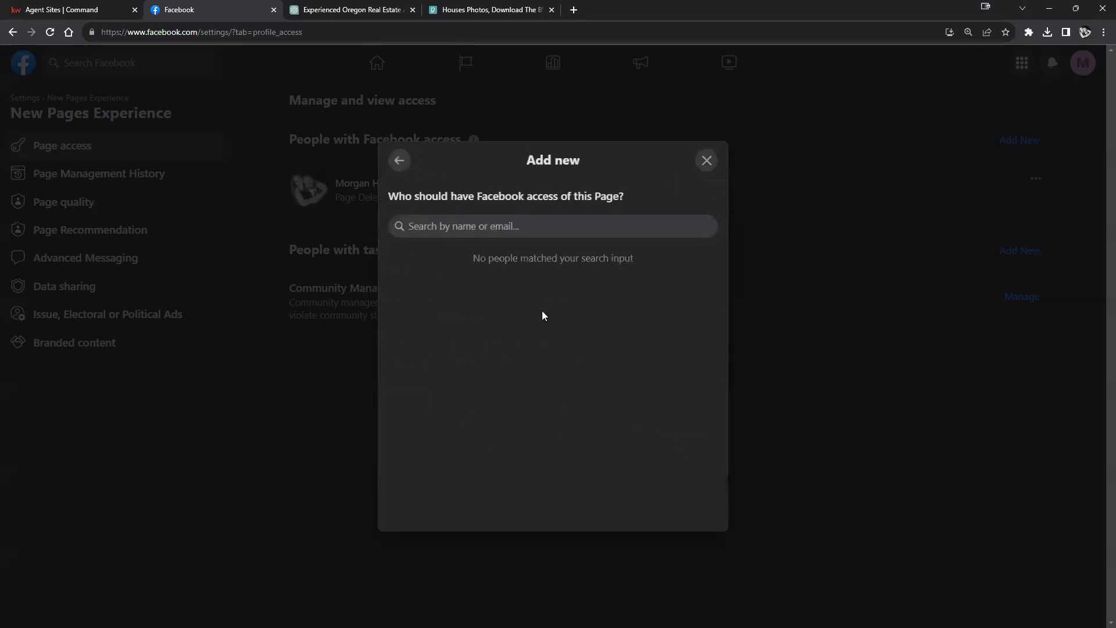
{"action": "left_click", "coordinate": [707, 159]}
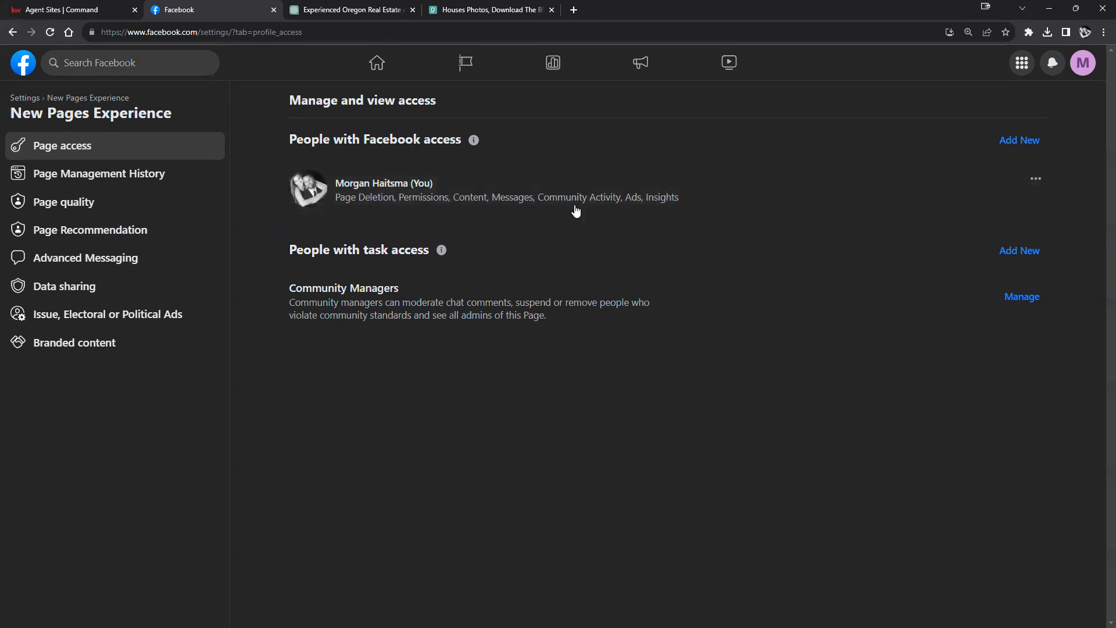
{"action": "left_click", "coordinate": [12, 33]}
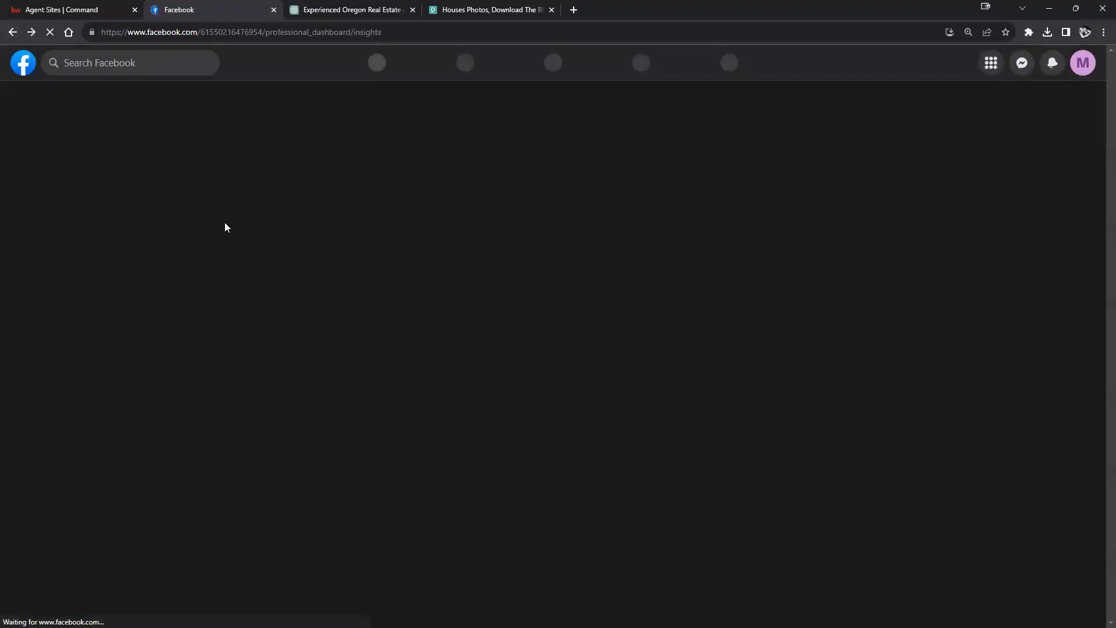
{"action": "scroll", "coordinate": [164, 251], "scroll_direction": "down", "scroll_amount": 5}
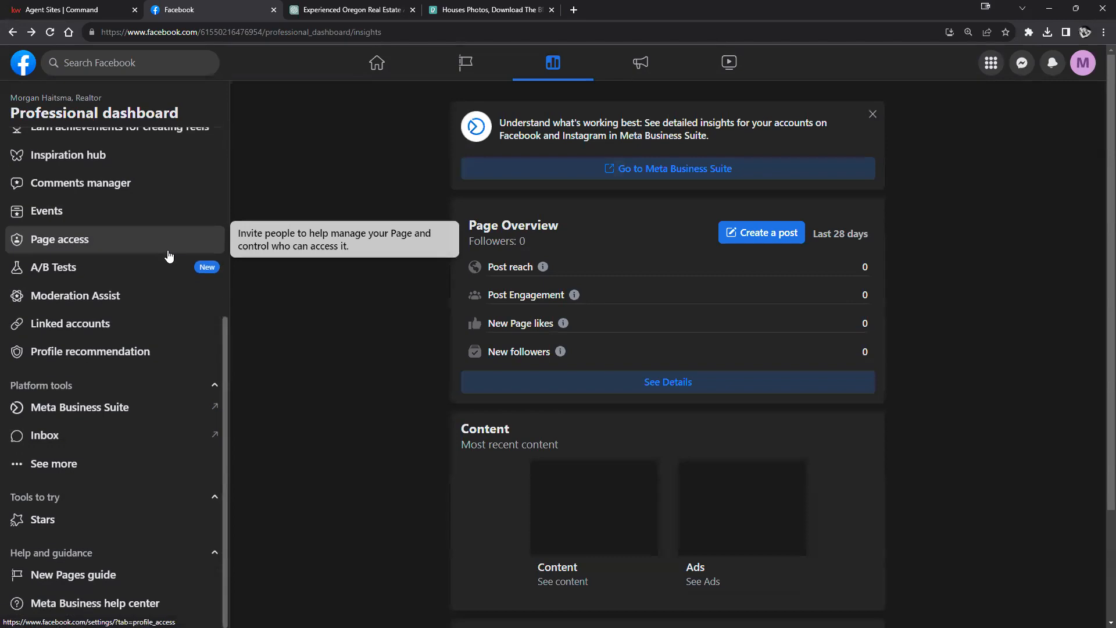
{"action": "scroll", "coordinate": [126, 162], "scroll_direction": "up", "scroll_amount": 3}
{"action": "scroll", "coordinate": [128, 174], "scroll_direction": "down", "scroll_amount": 1}
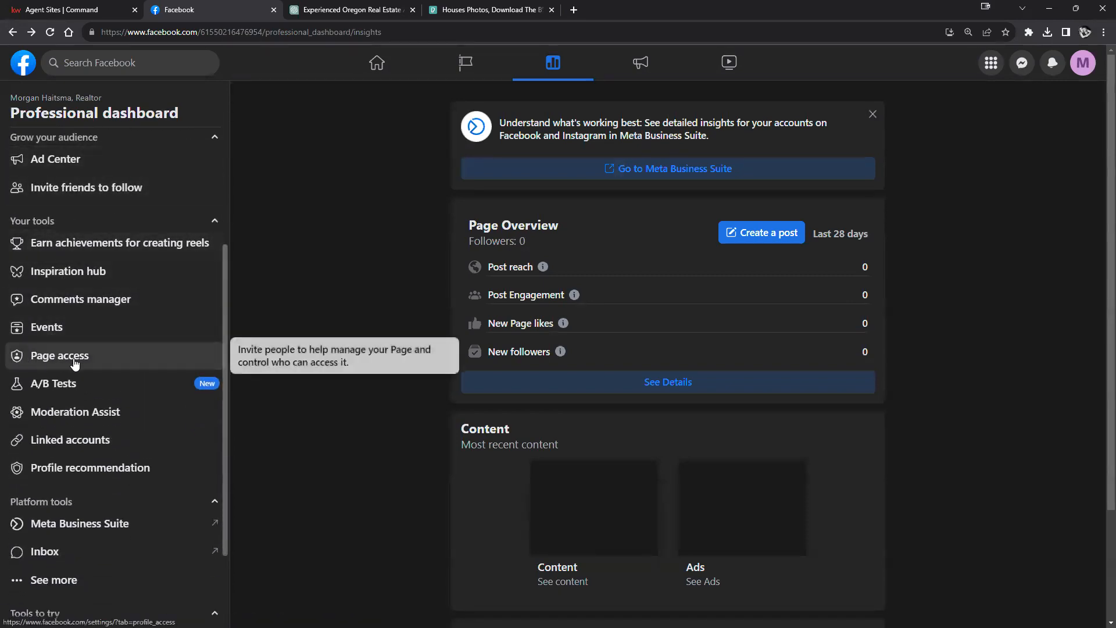
{"action": "left_click", "coordinate": [43, 441]}
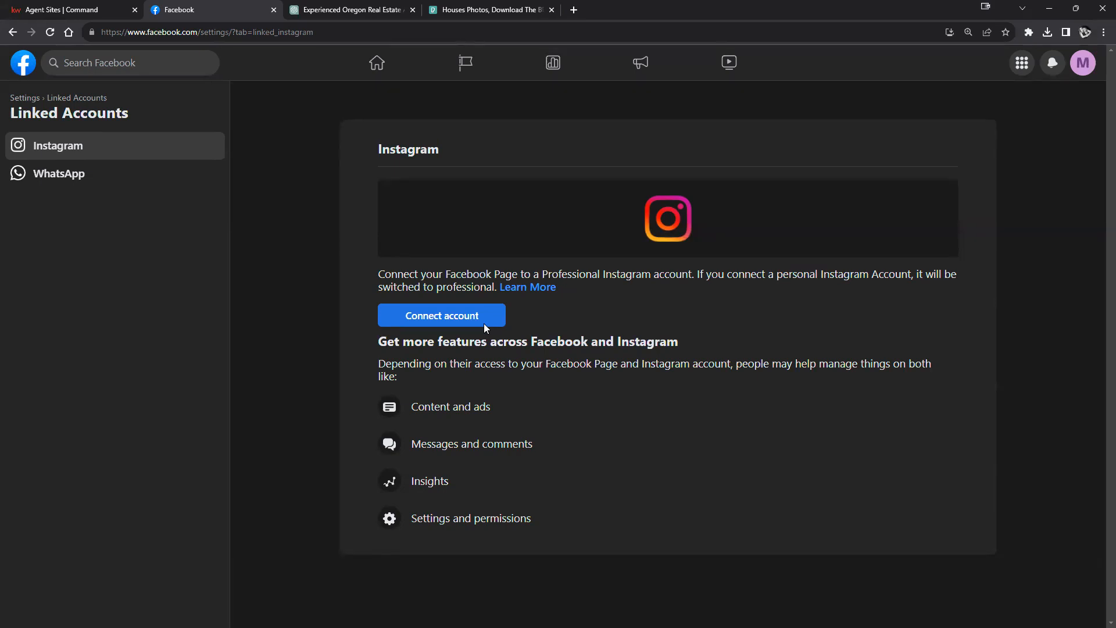
{"action": "left_click", "coordinate": [11, 33]}
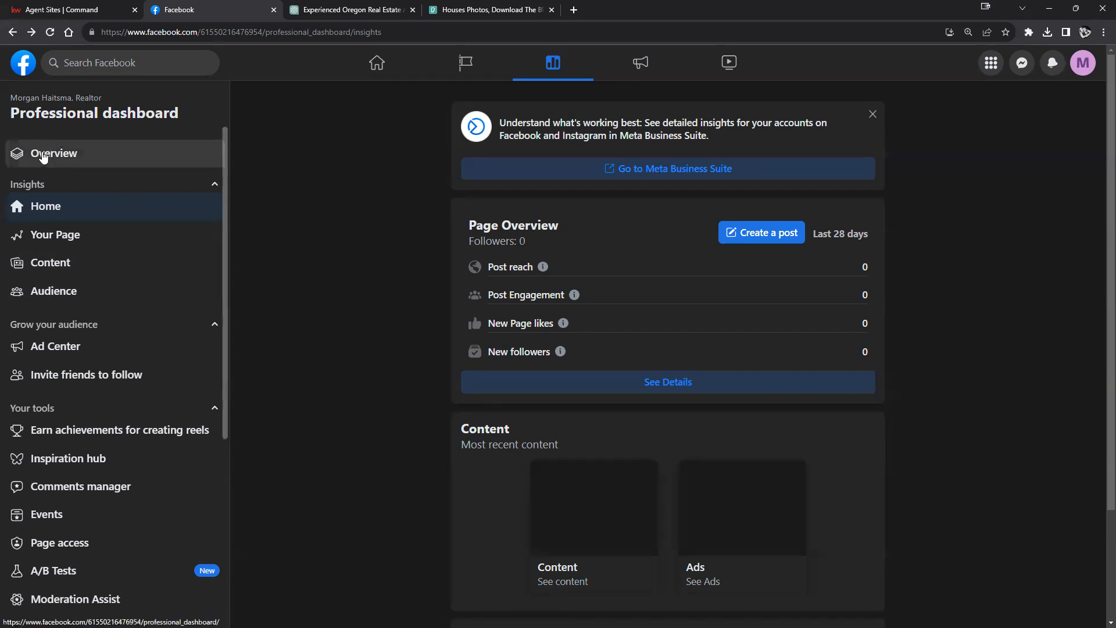
{"action": "left_click", "coordinate": [33, 201]}
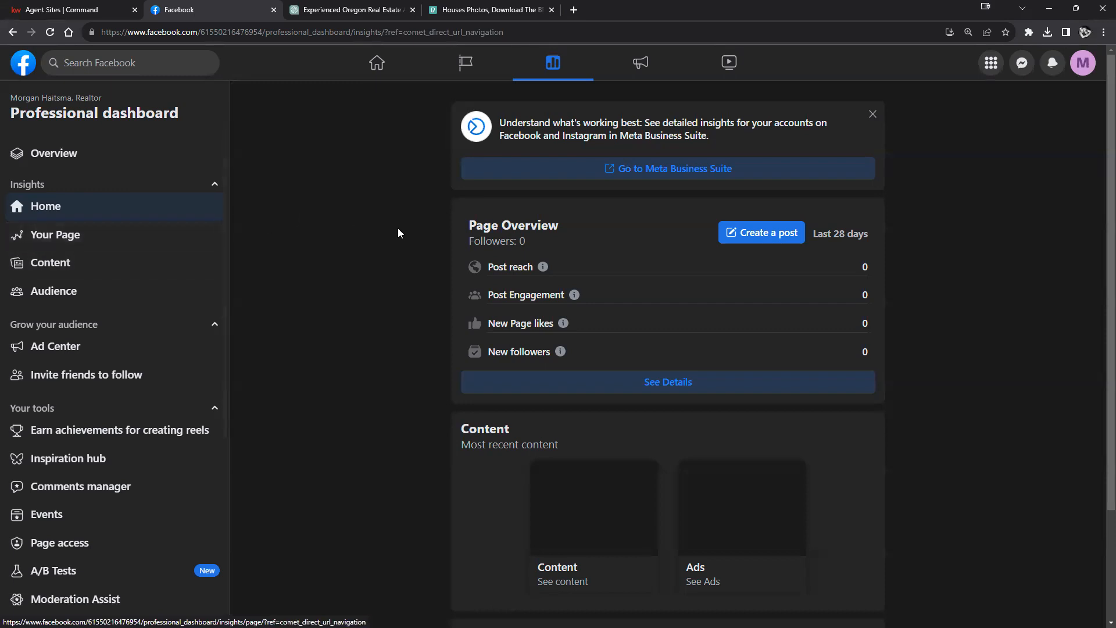
{"action": "left_click", "coordinate": [17, 33]}
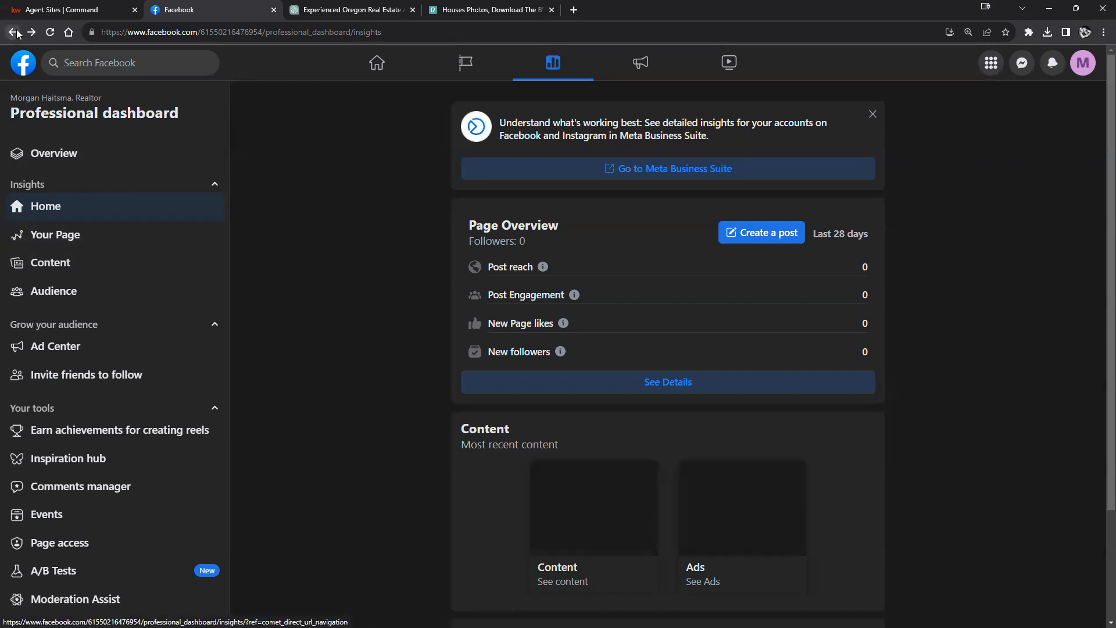
{"action": "left_click", "coordinate": [16, 32]}
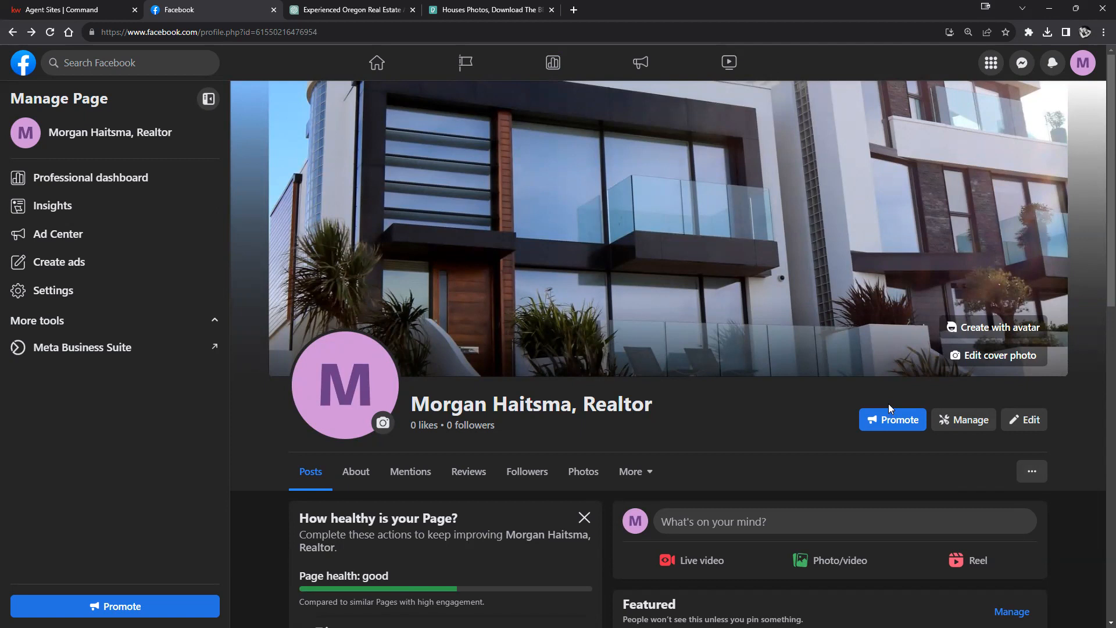
{"action": "left_click", "coordinate": [1025, 418]}
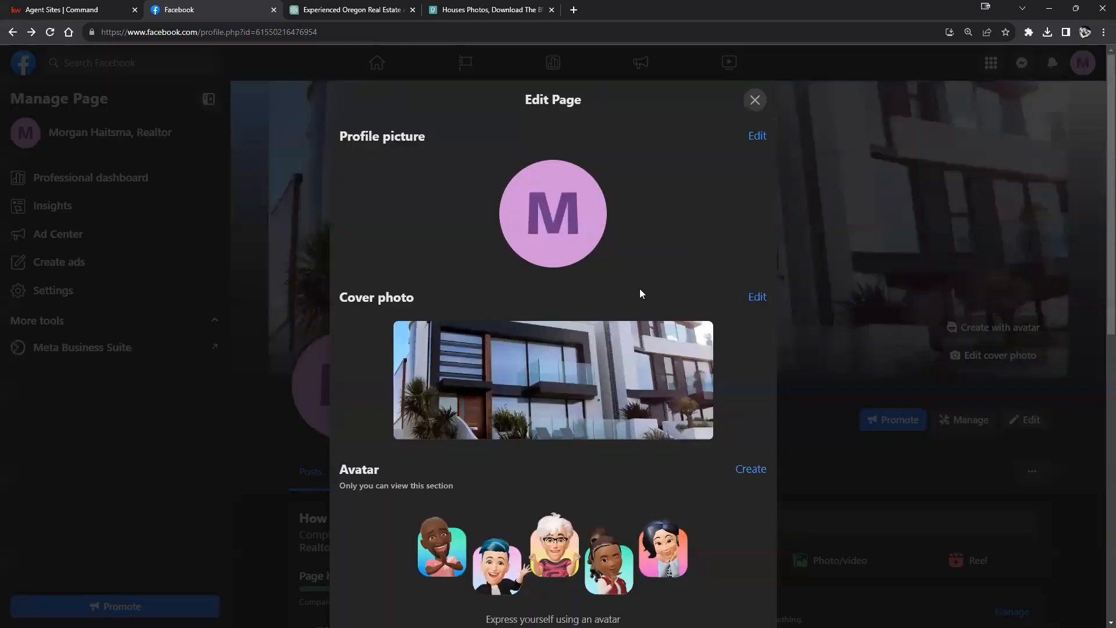
Step: Switch off the street address in Customize your intro and save, keeping category, email, website and rating
{"action": "scroll", "coordinate": [640, 288], "scroll_direction": "down", "scroll_amount": 8}
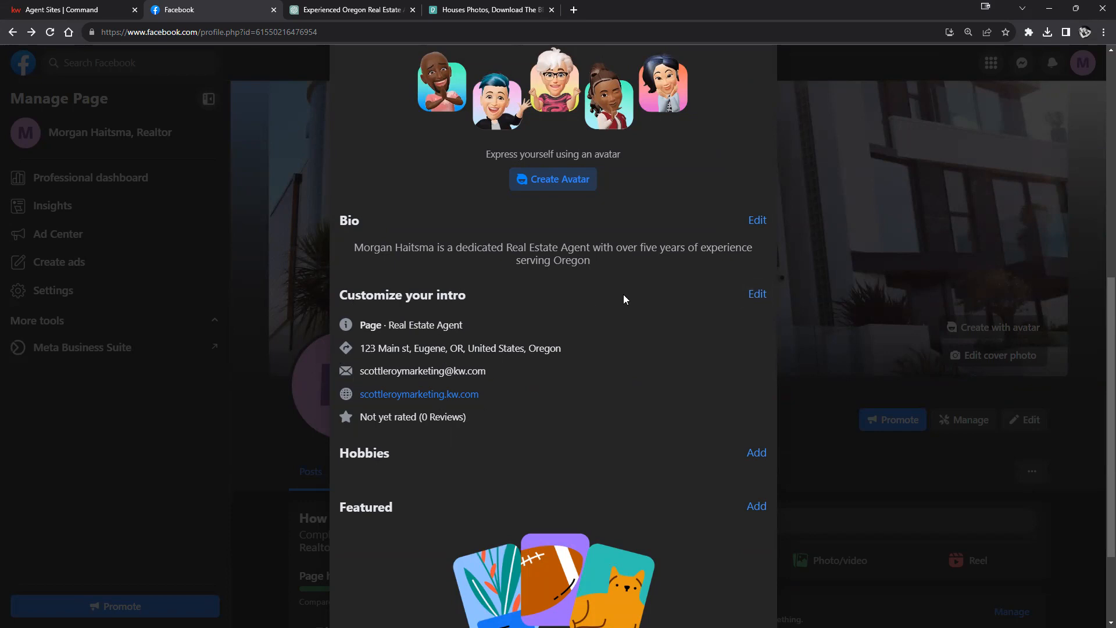
{"action": "left_click", "coordinate": [758, 292]}
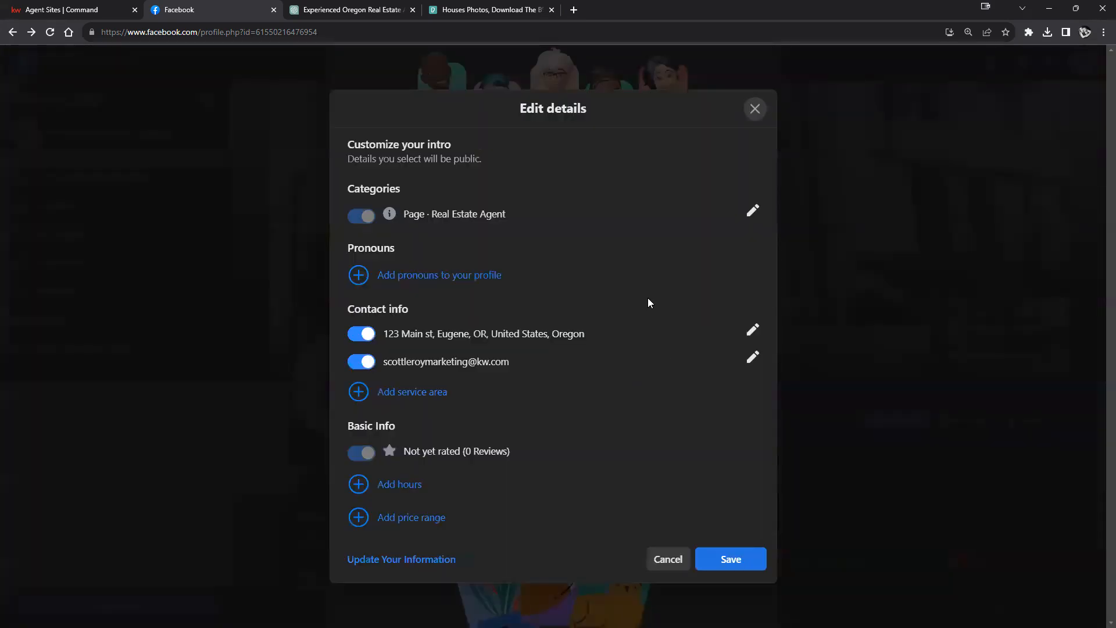
{"action": "left_click", "coordinate": [361, 335]}
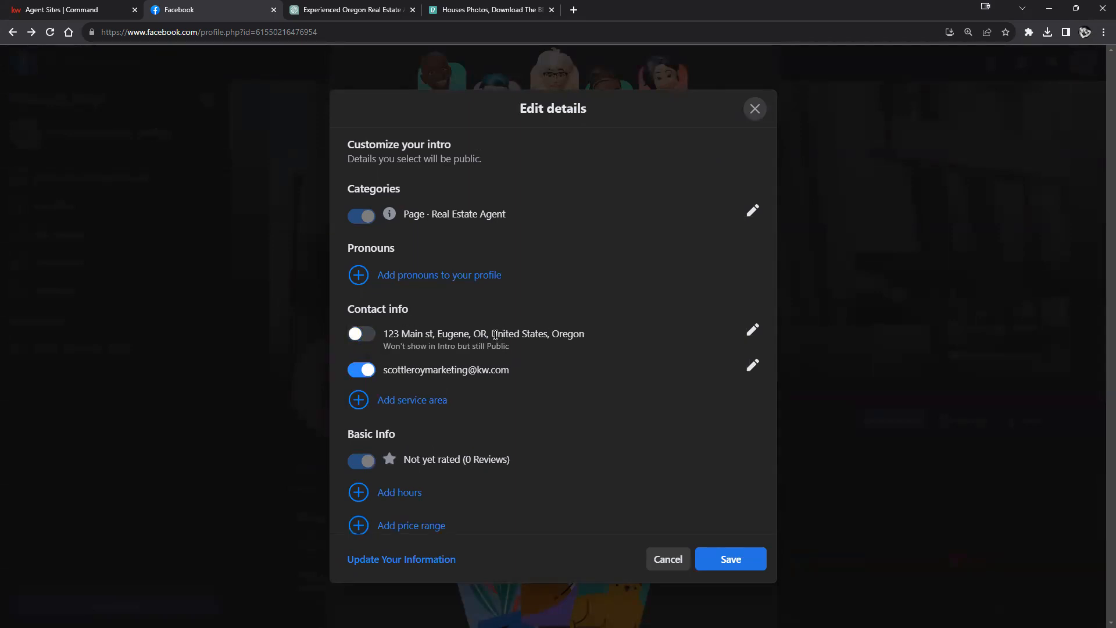
{"action": "scroll", "coordinate": [441, 428], "scroll_direction": "down", "scroll_amount": 3}
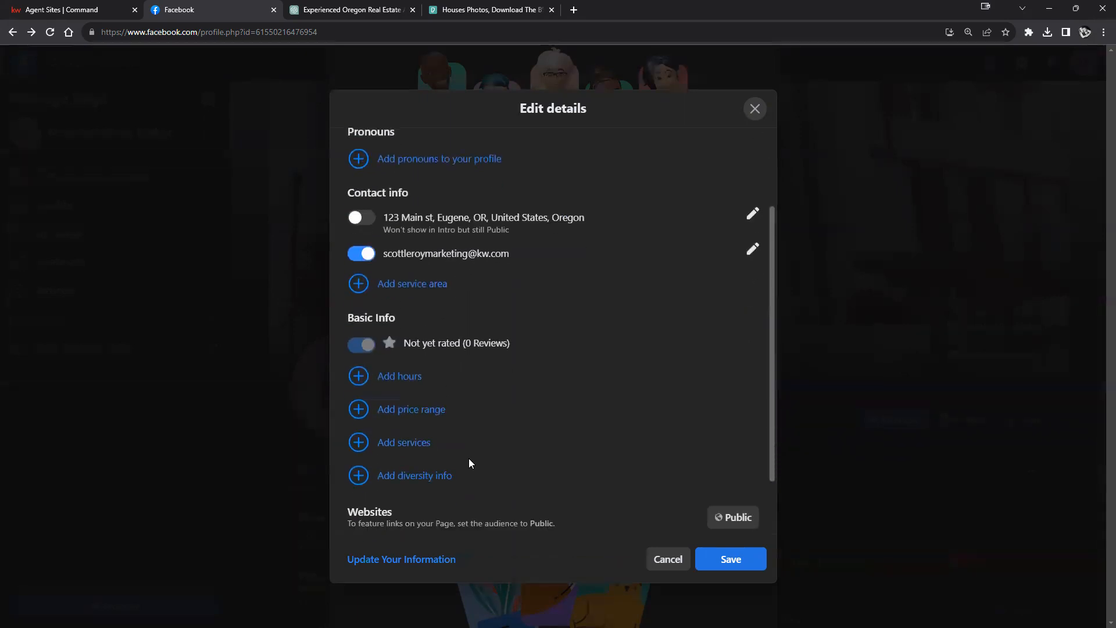
{"action": "left_click", "coordinate": [732, 562]}
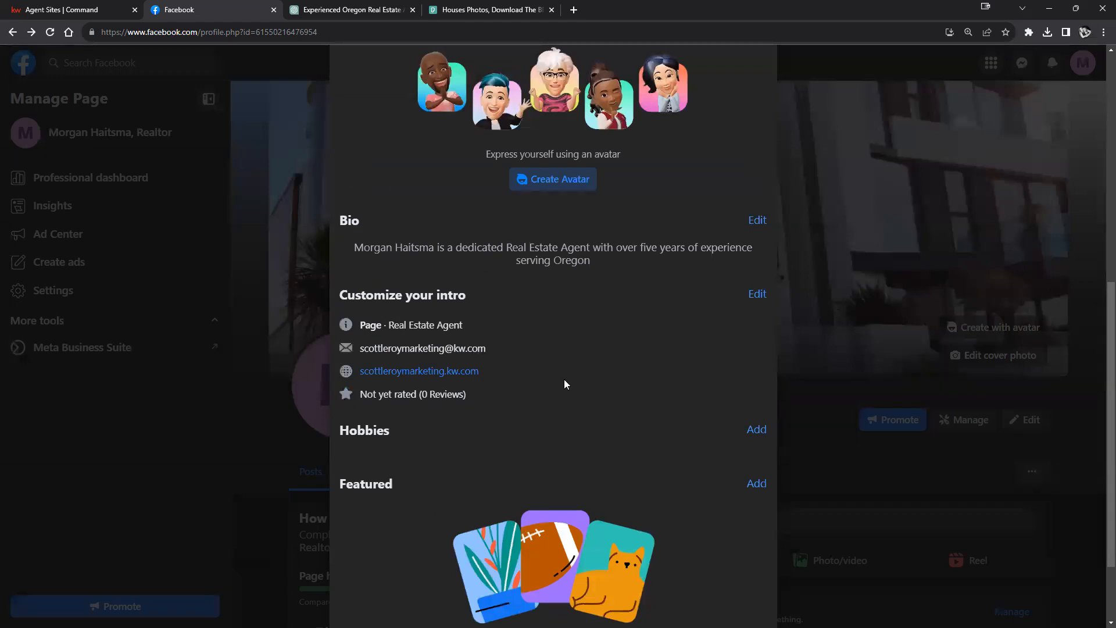
Step: Close the Edit Page dialog to return to the Page's main view
{"action": "scroll", "coordinate": [616, 397], "scroll_direction": "down", "scroll_amount": 2}
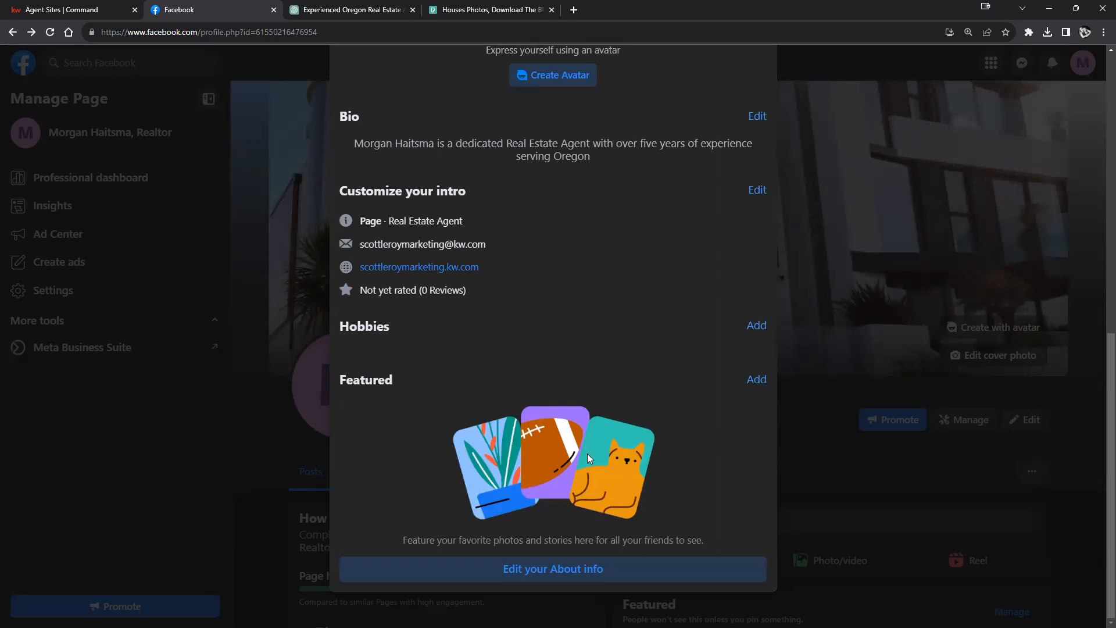
{"action": "scroll", "coordinate": [587, 453], "scroll_direction": "up", "scroll_amount": 1}
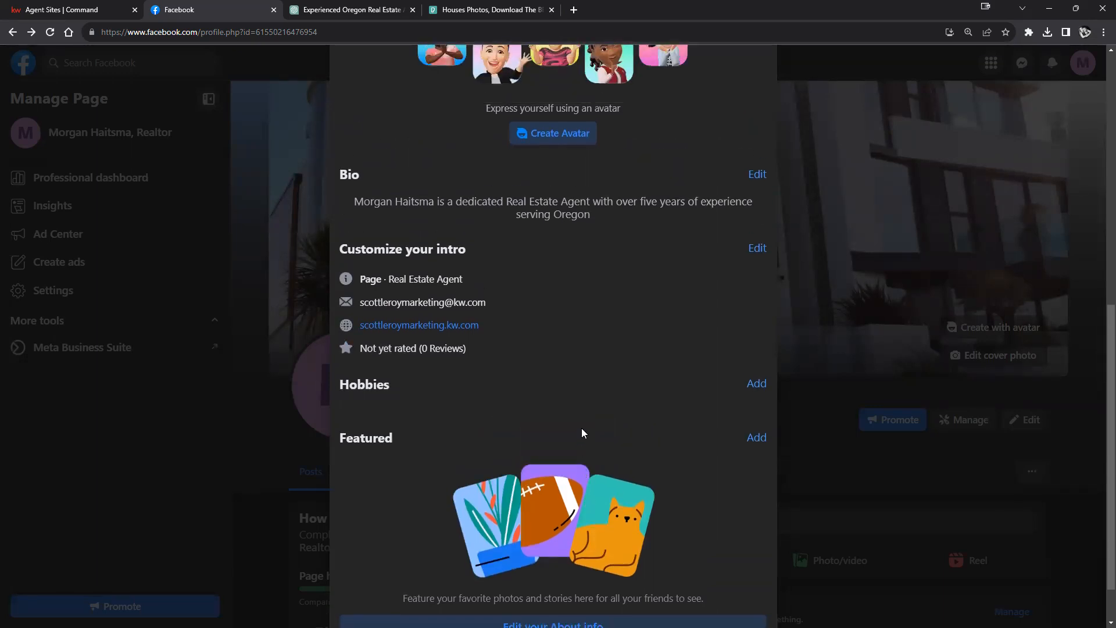
{"action": "scroll", "coordinate": [548, 450], "scroll_direction": "up", "scroll_amount": 8}
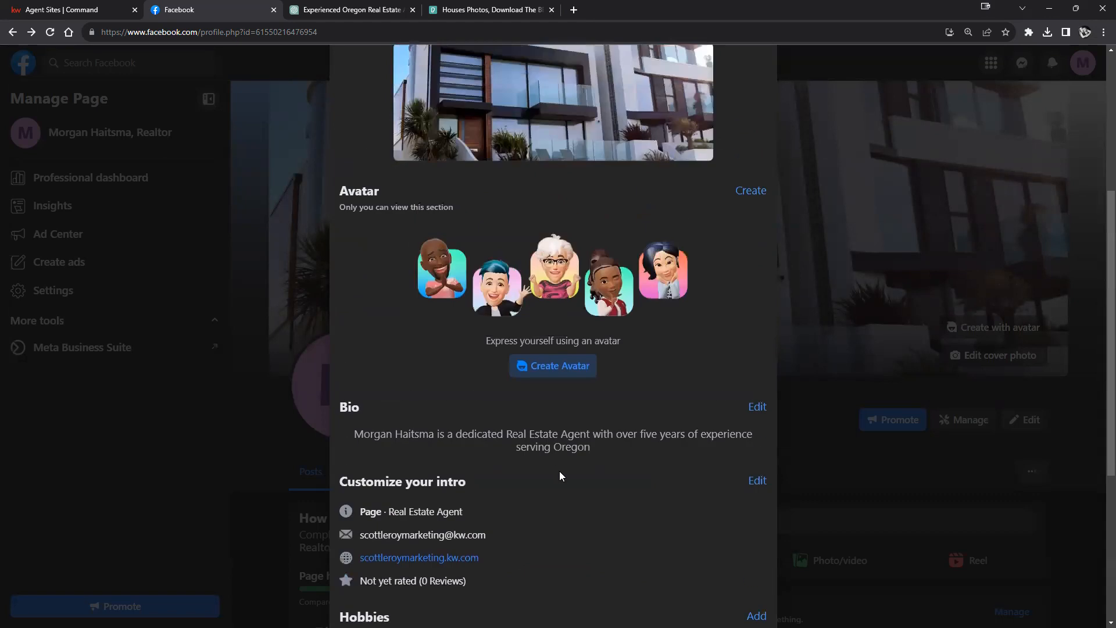
{"action": "scroll", "coordinate": [563, 465], "scroll_direction": "up", "scroll_amount": 1}
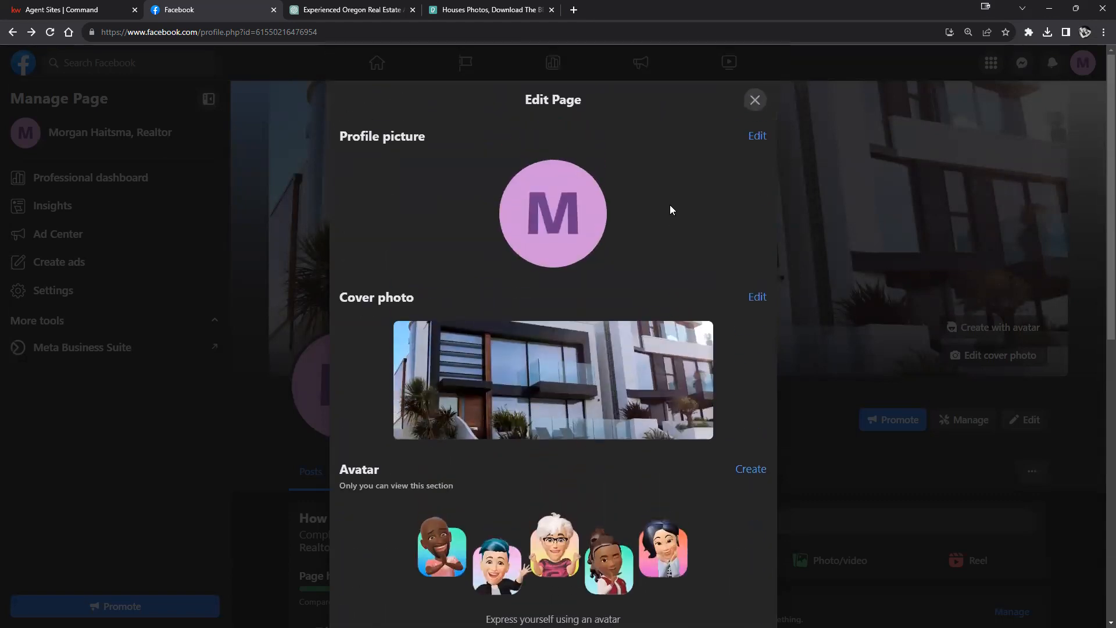
{"action": "scroll", "coordinate": [695, 334], "scroll_direction": "down", "scroll_amount": 8}
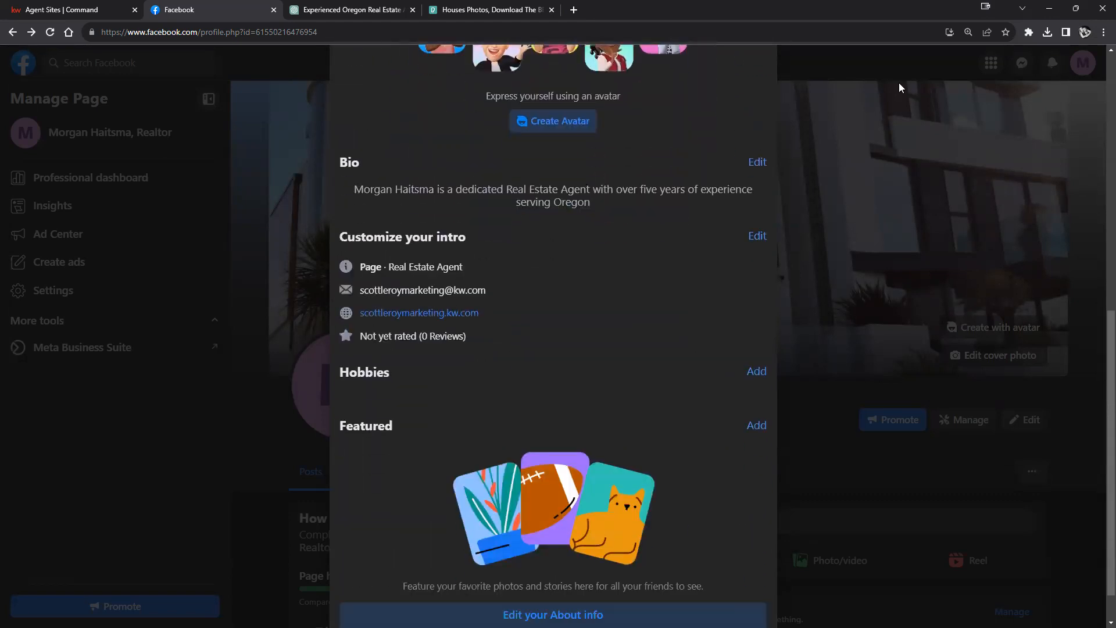
{"action": "scroll", "coordinate": [730, 222], "scroll_direction": "up", "scroll_amount": 8}
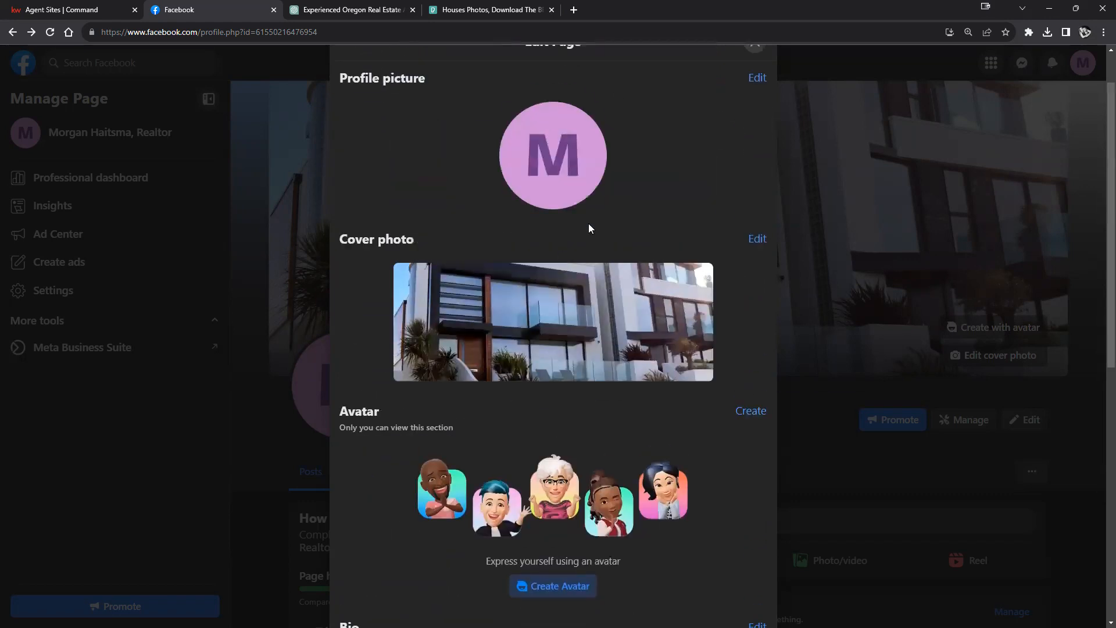
{"action": "scroll", "coordinate": [588, 228], "scroll_direction": "up", "scroll_amount": 1}
{"action": "left_click", "coordinate": [753, 100]}
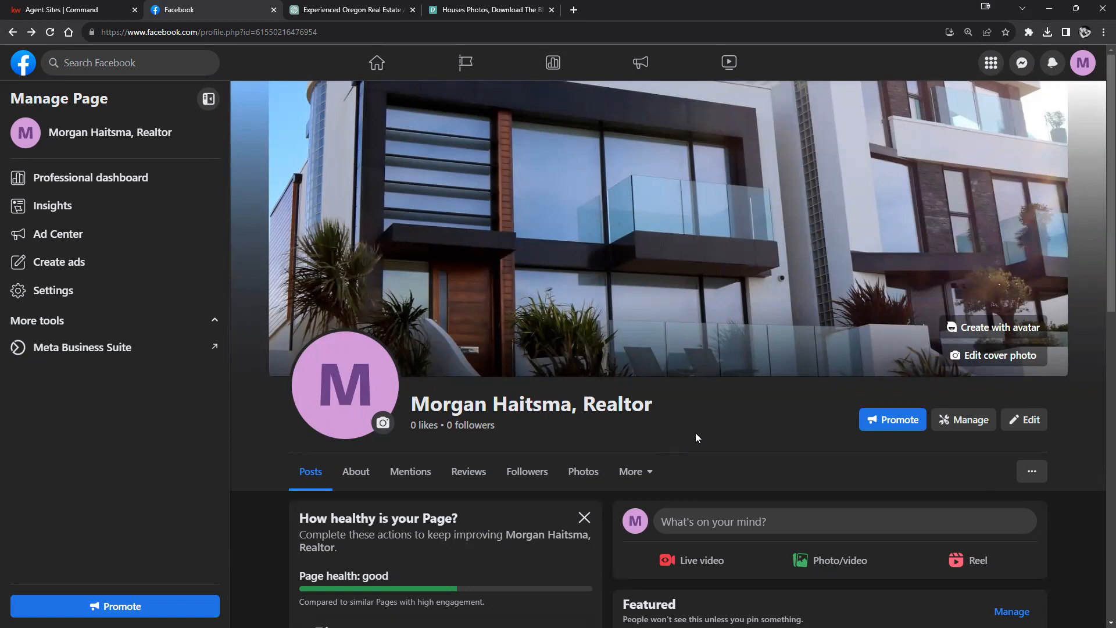
Step: Show the realtor Page's Photos section from the More menu
{"action": "left_click", "coordinate": [636, 473]}
{"action": "scroll", "coordinate": [635, 473], "scroll_direction": "down", "scroll_amount": 1}
{"action": "scroll", "coordinate": [657, 472], "scroll_direction": "down", "scroll_amount": 2}
{"action": "scroll", "coordinate": [654, 470], "scroll_direction": "down", "scroll_amount": 2}
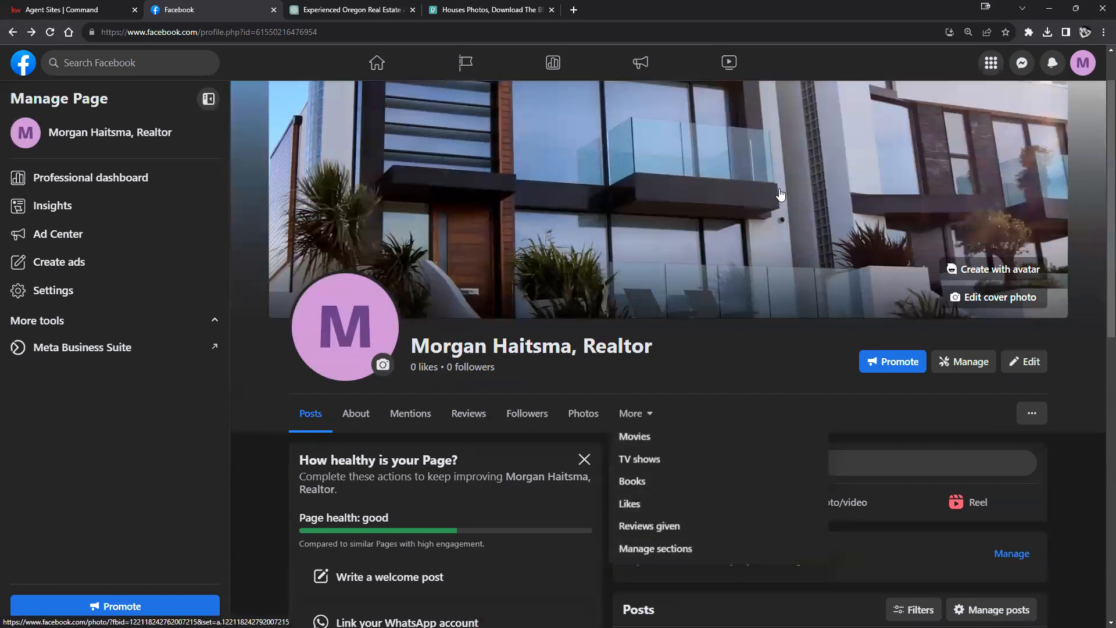
{"action": "scroll", "coordinate": [645, 523], "scroll_direction": "up", "scroll_amount": 5}
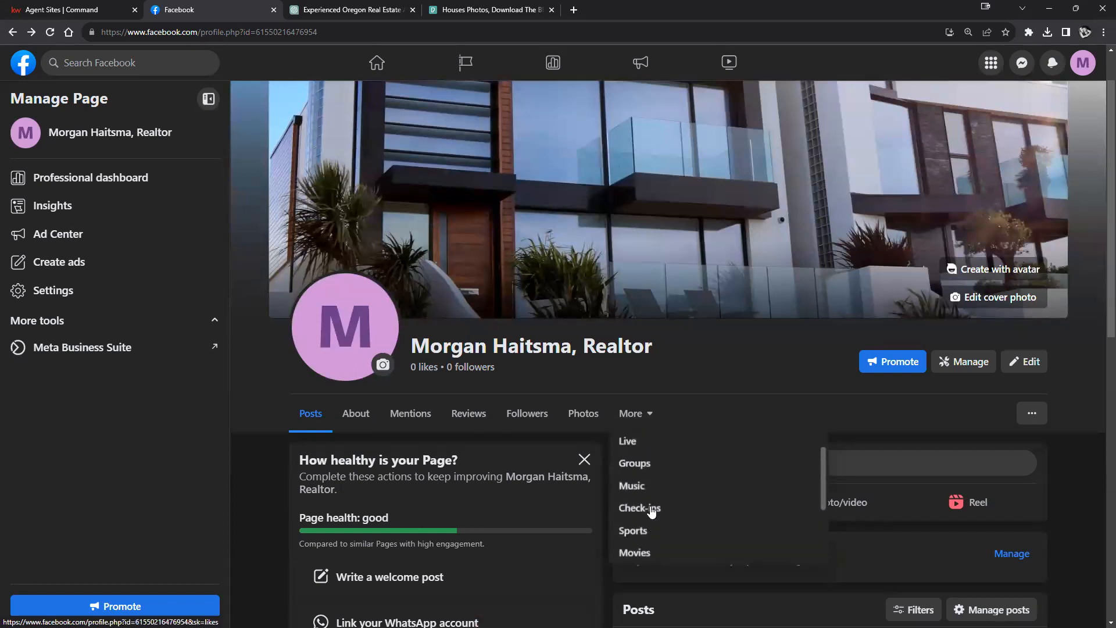
{"action": "scroll", "coordinate": [657, 475], "scroll_direction": "down", "scroll_amount": 4}
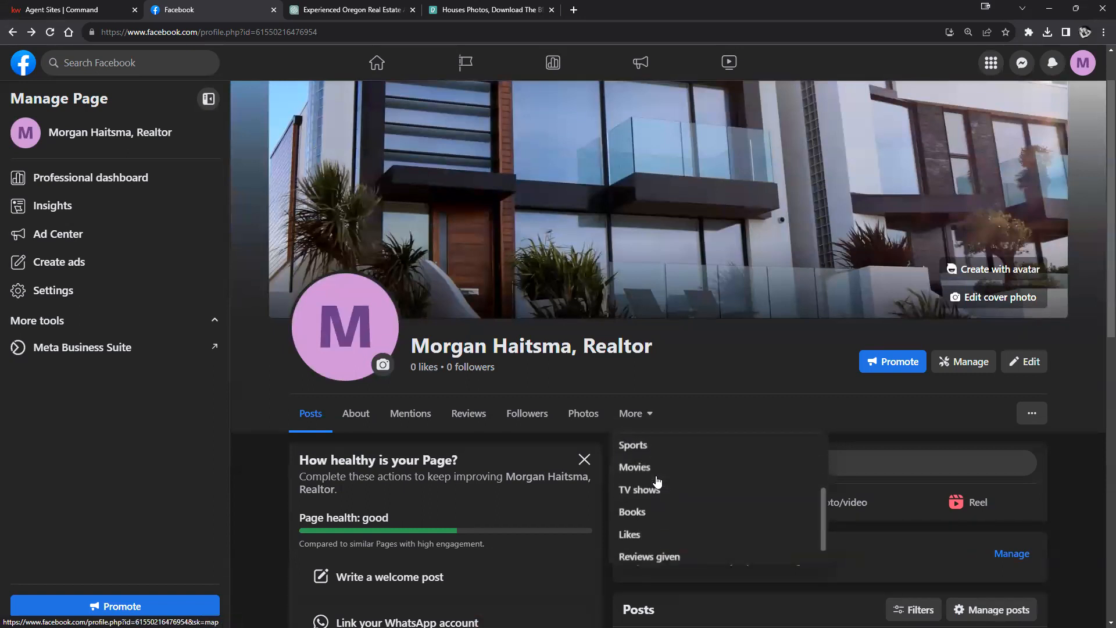
{"action": "left_click", "coordinate": [582, 413]}
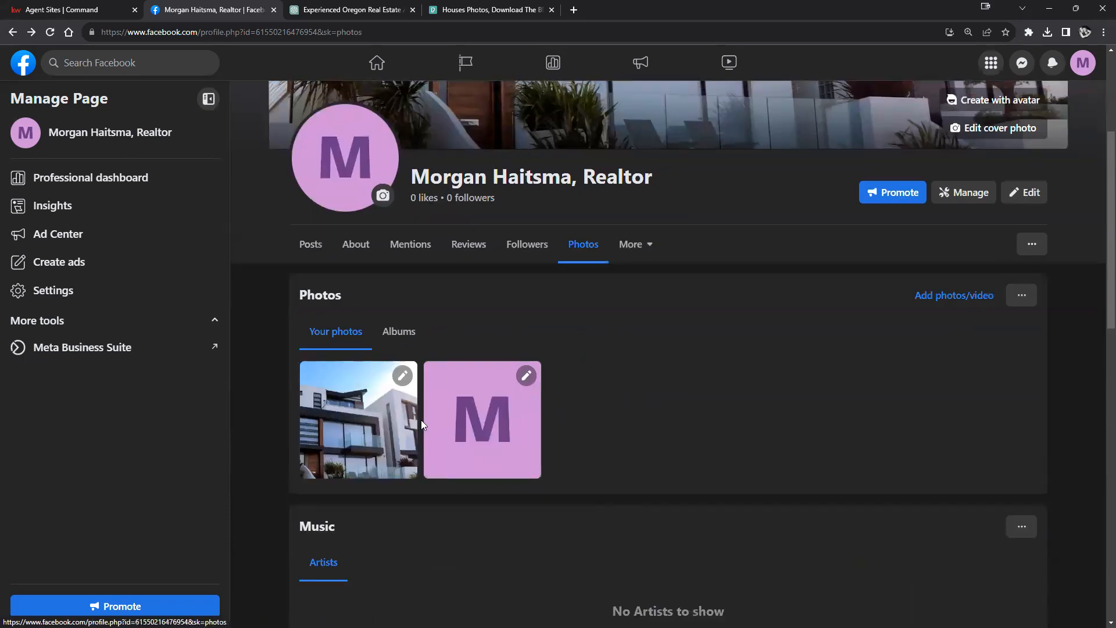
Step: View the Page's empty Videos section, then switch to the Agent Sites | Command tab
{"action": "left_click", "coordinate": [625, 244]}
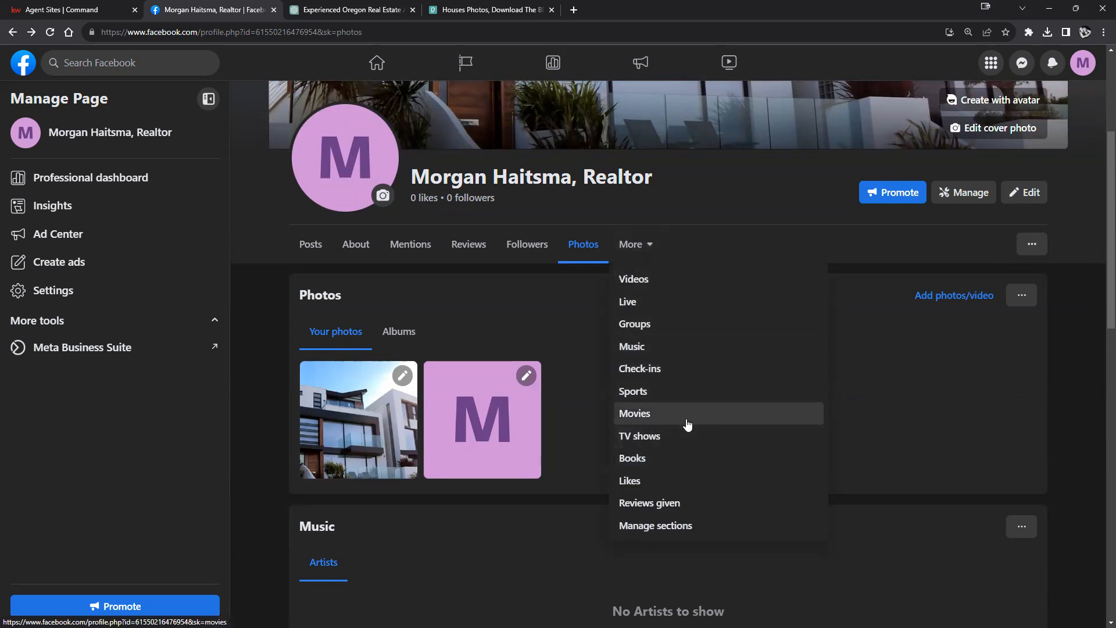
{"action": "left_click", "coordinate": [651, 279]}
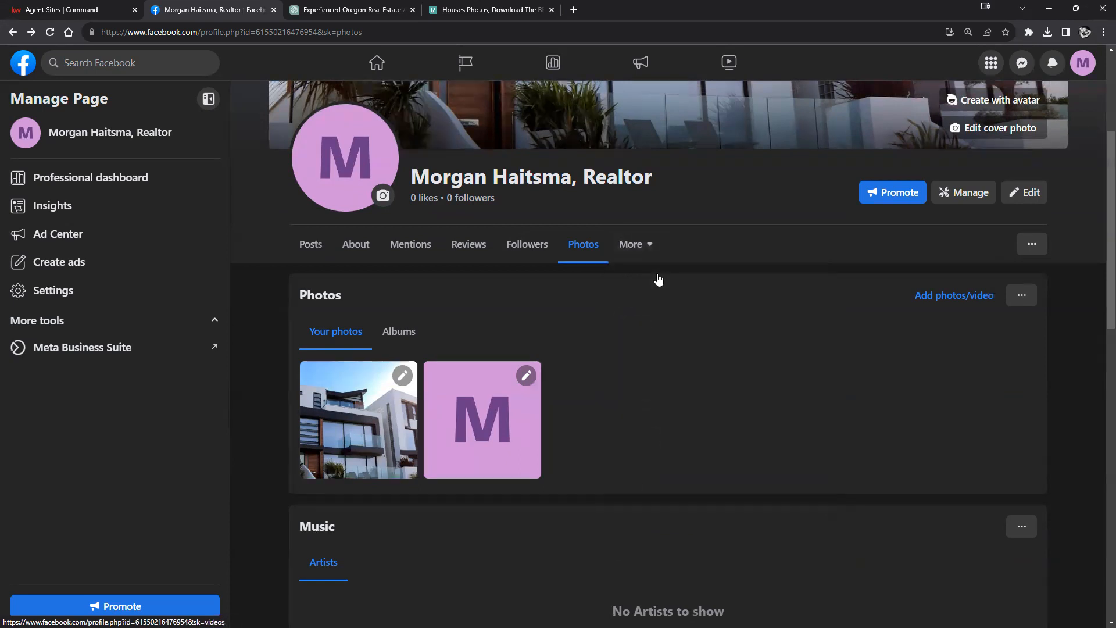
{"action": "scroll", "coordinate": [767, 365], "scroll_direction": "down", "scroll_amount": 2}
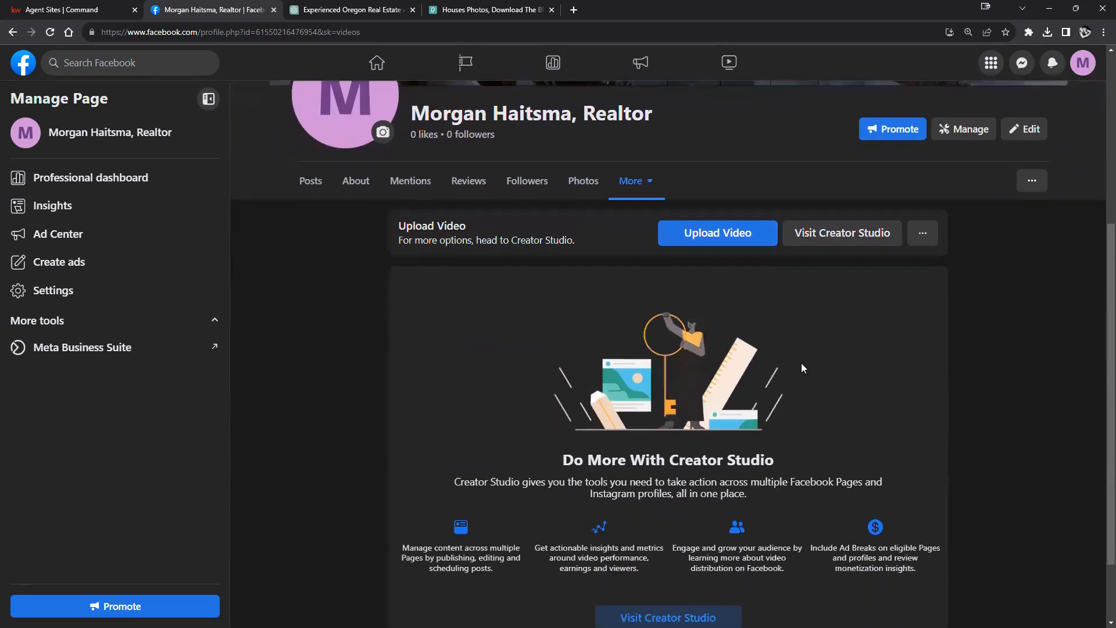
{"action": "scroll", "coordinate": [848, 393], "scroll_direction": "up", "scroll_amount": 4}
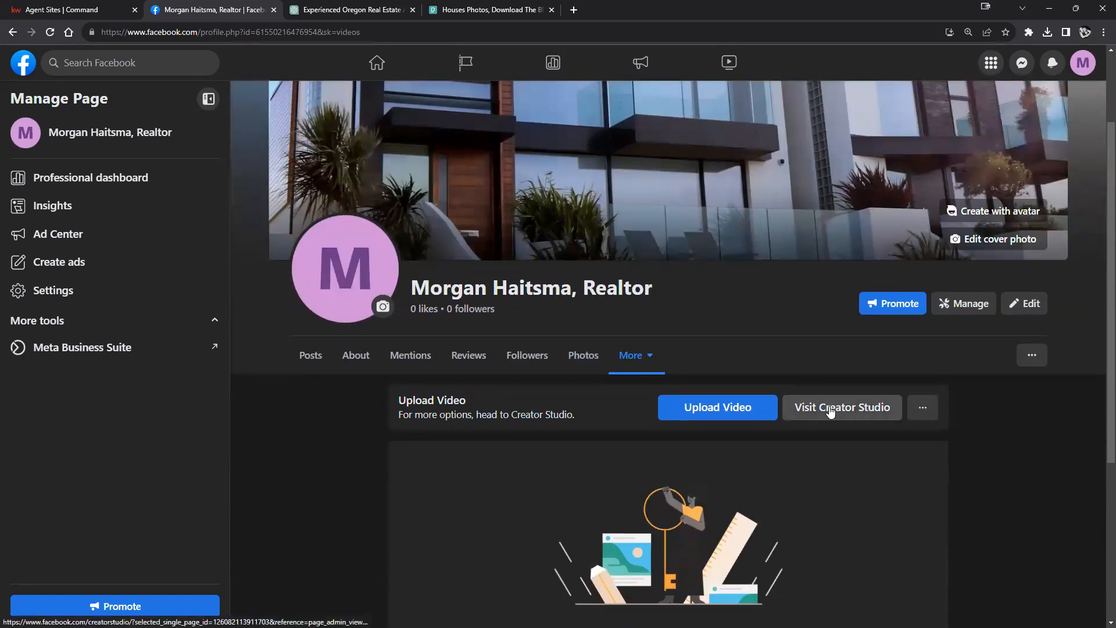
{"action": "left_click", "coordinate": [21, 6]}
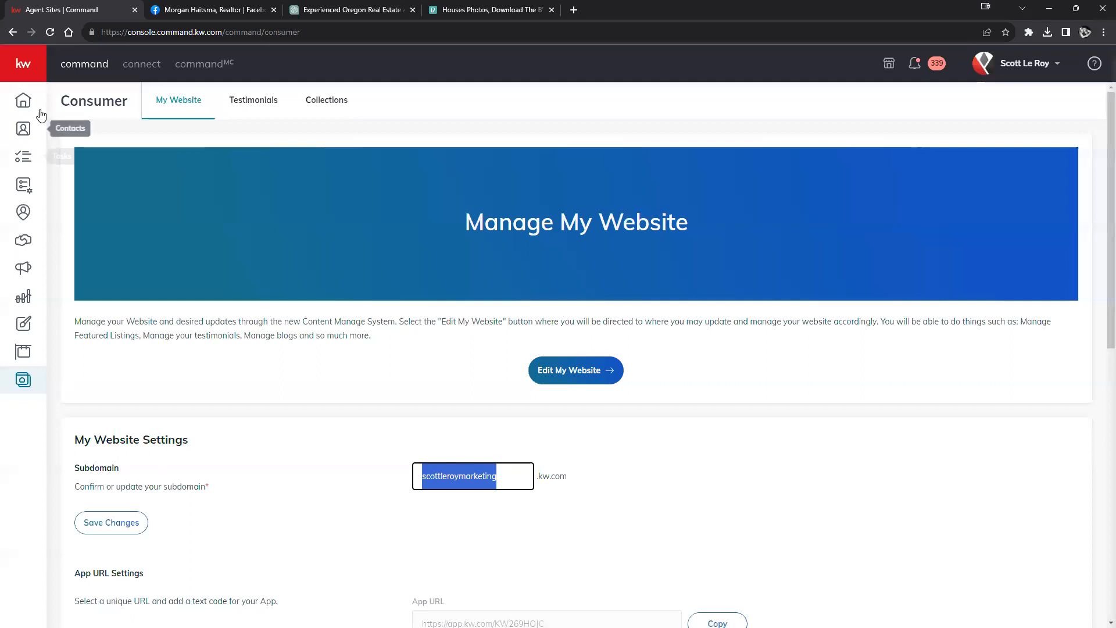
Step: From the KW Command Home dashboard, open Settings via the account name dropdown
{"action": "left_click", "coordinate": [23, 100]}
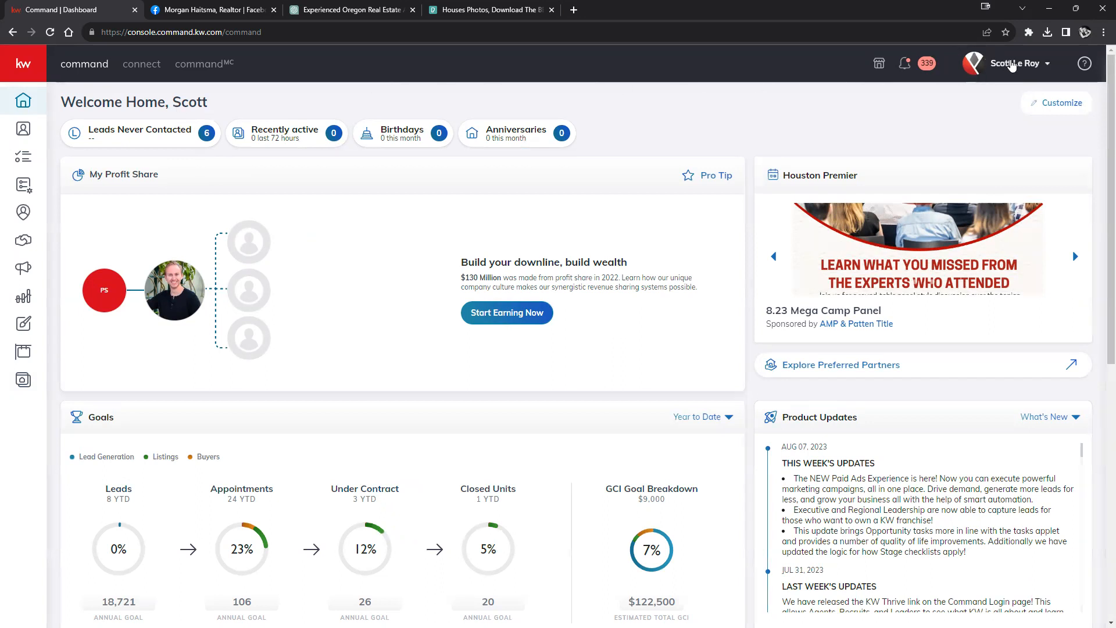
{"action": "left_click", "coordinate": [1013, 66]}
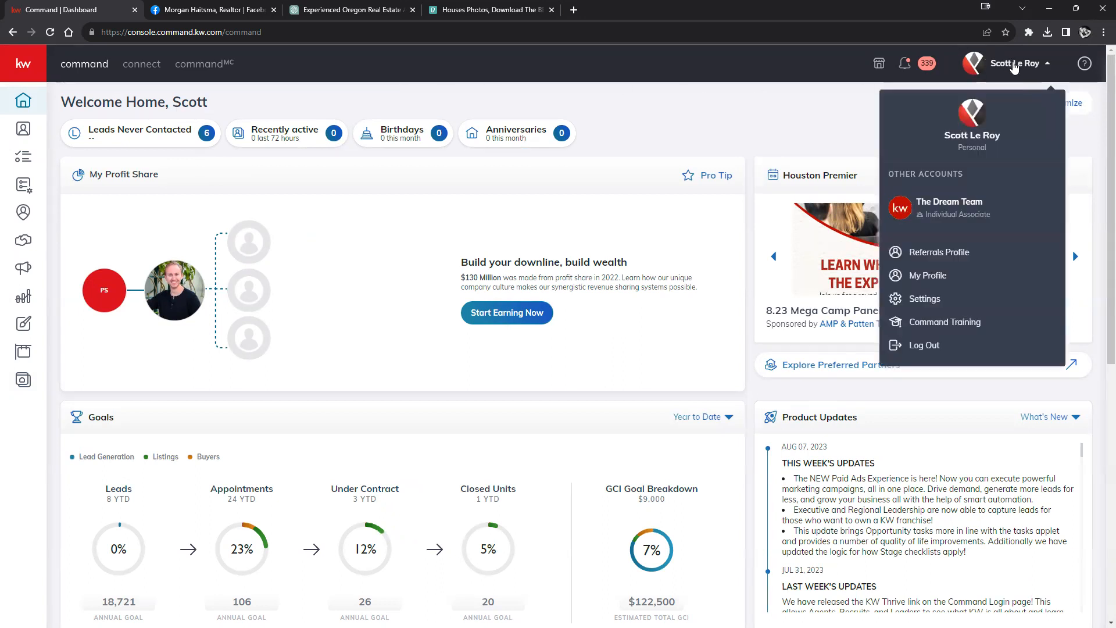
{"action": "left_click", "coordinate": [898, 299]}
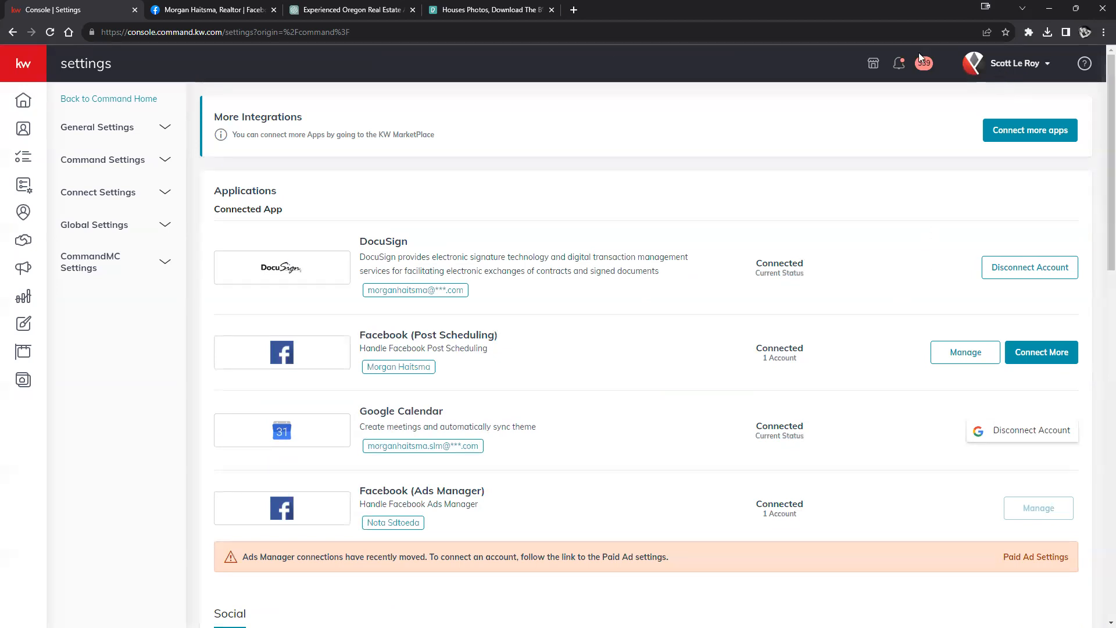
{"action": "scroll", "coordinate": [611, 177], "scroll_direction": "down", "scroll_amount": 4}
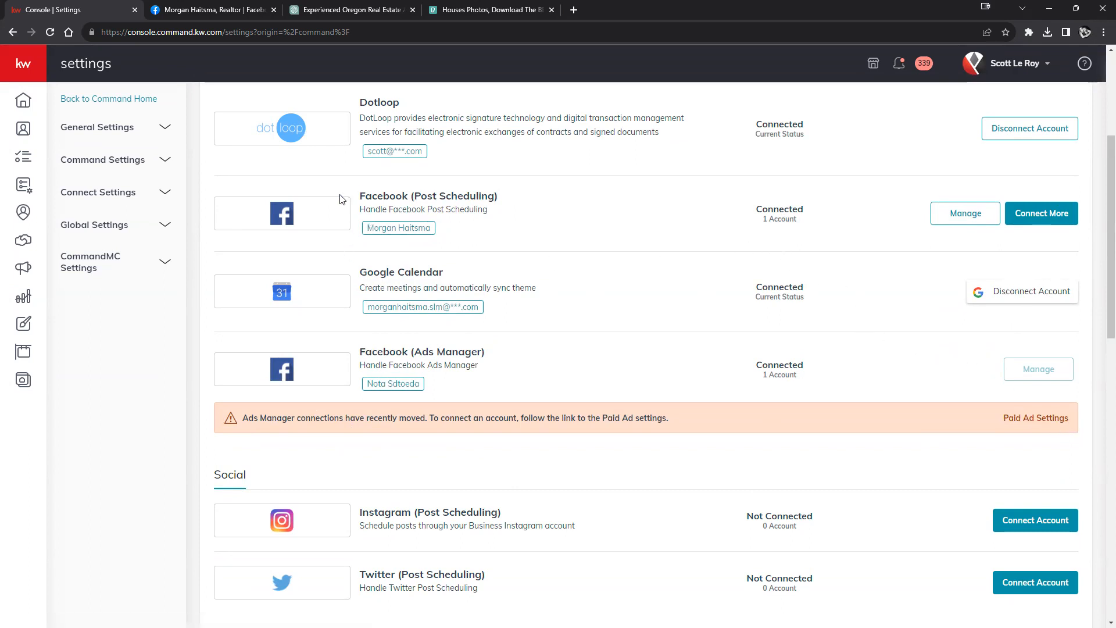
{"action": "left_click", "coordinate": [954, 214]}
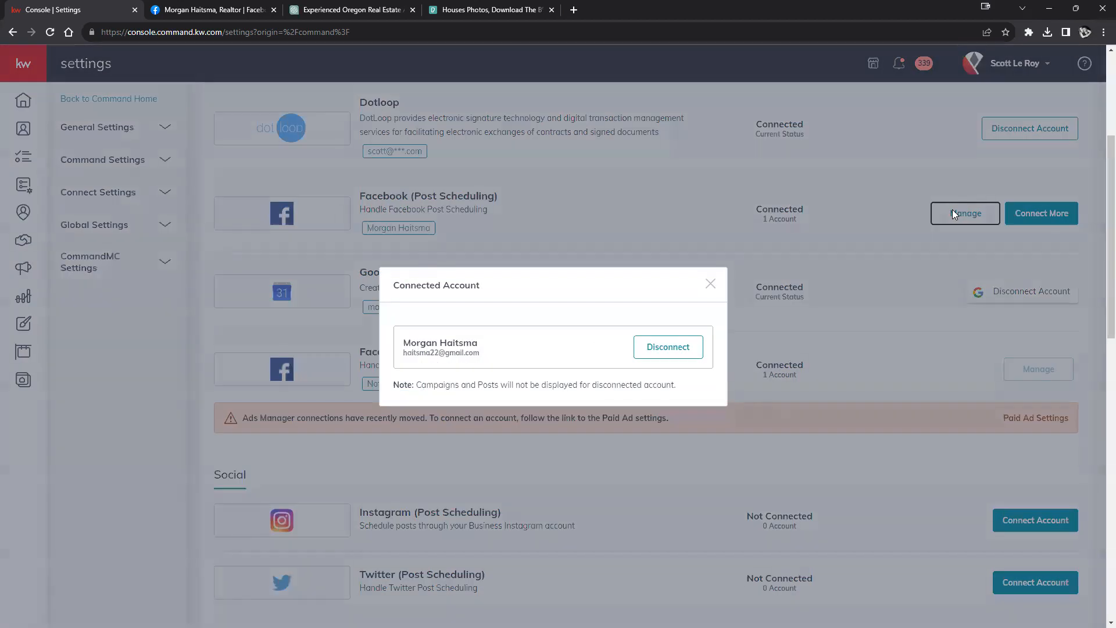
{"action": "left_click", "coordinate": [710, 285]}
{"action": "left_click", "coordinate": [1024, 215]}
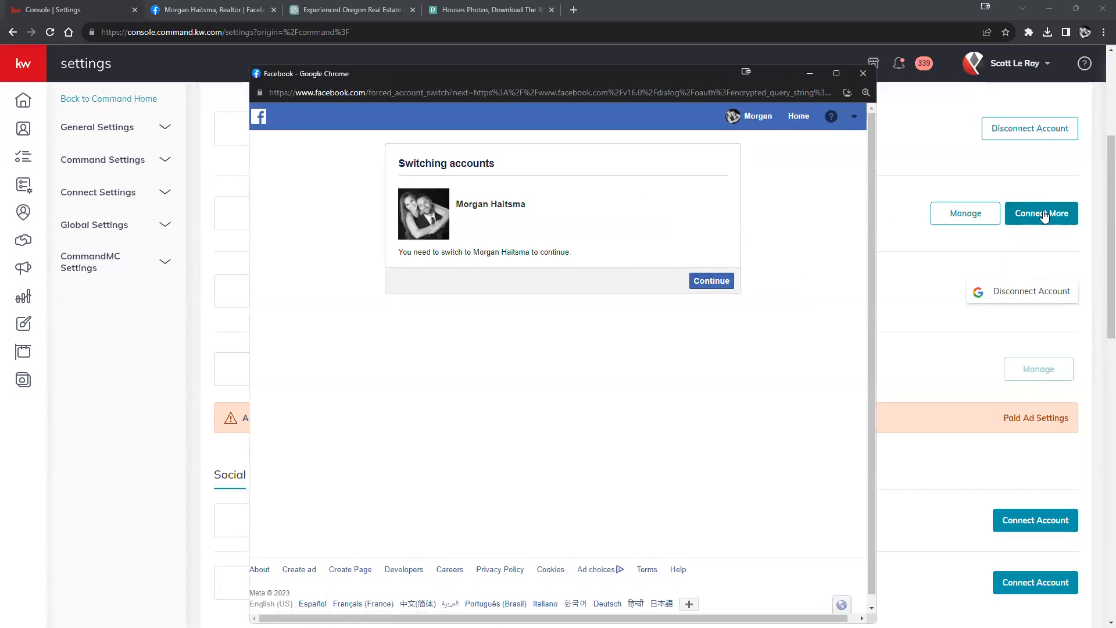
{"action": "left_click", "coordinate": [720, 282]}
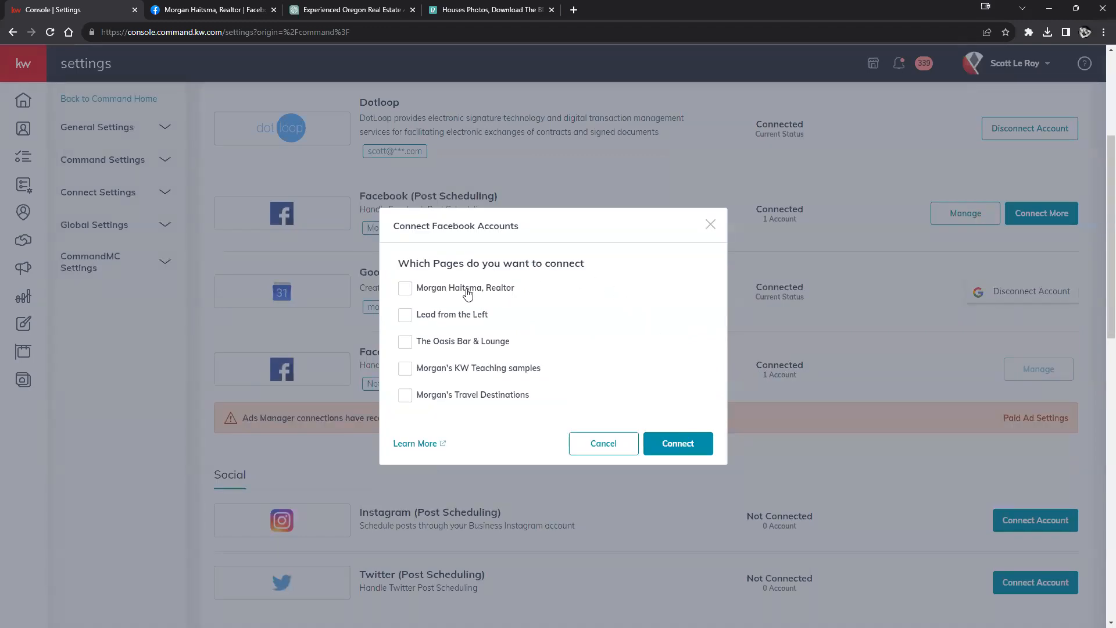
{"action": "left_click", "coordinate": [405, 287]}
{"action": "left_click", "coordinate": [686, 444]}
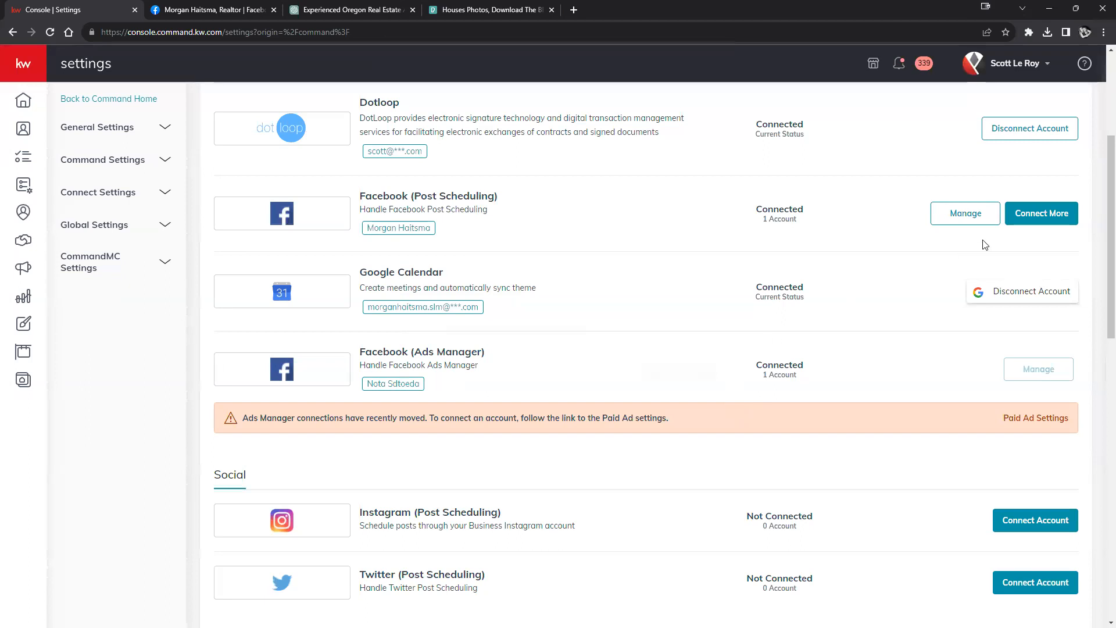
Step: Disconnect the Facebook post-scheduling account through Manage
{"action": "left_click", "coordinate": [968, 214]}
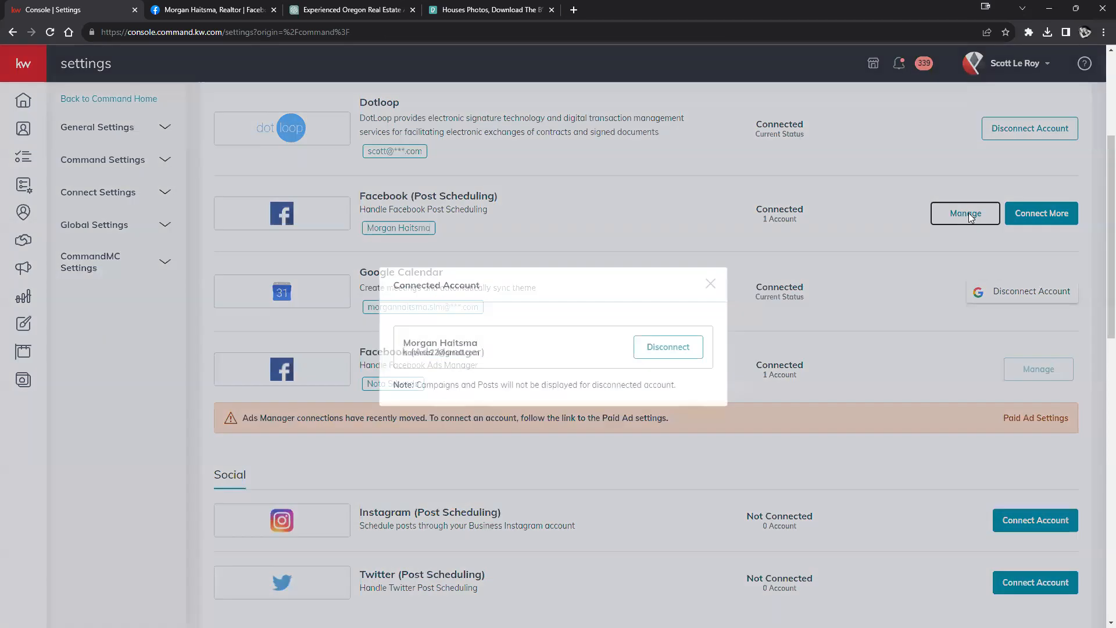
{"action": "left_click", "coordinate": [648, 354]}
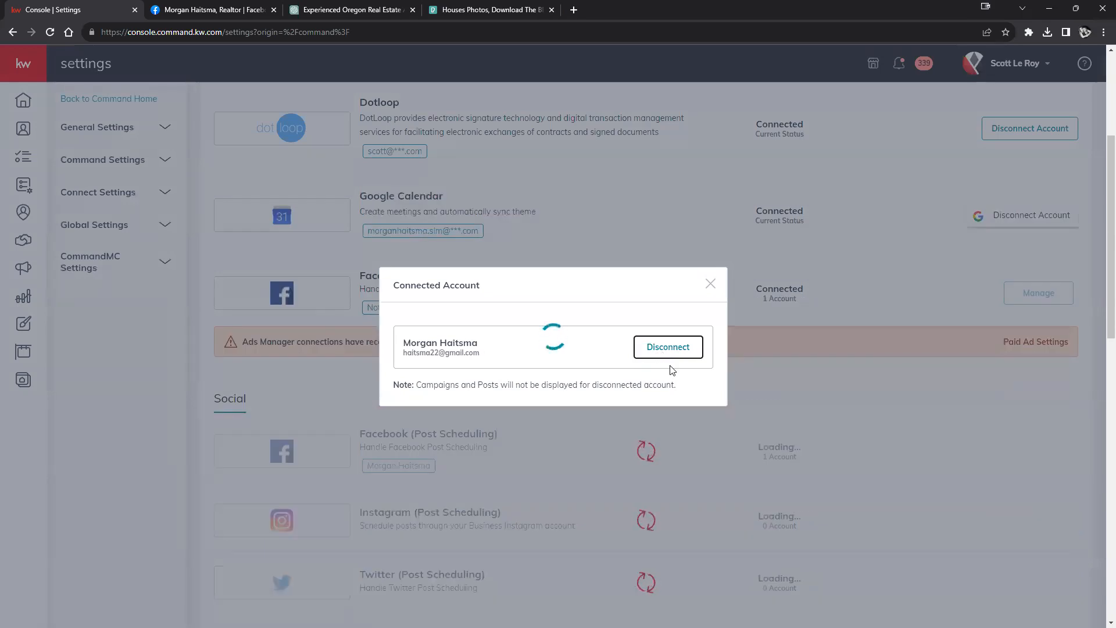
{"action": "left_click", "coordinate": [710, 300]}
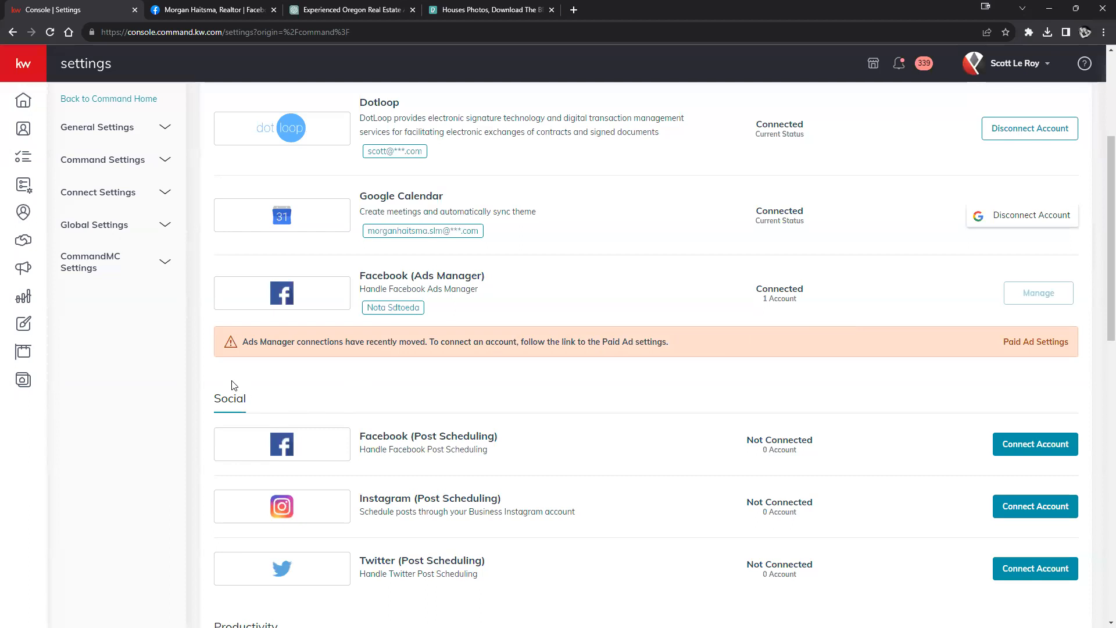
{"action": "left_click", "coordinate": [1043, 445]}
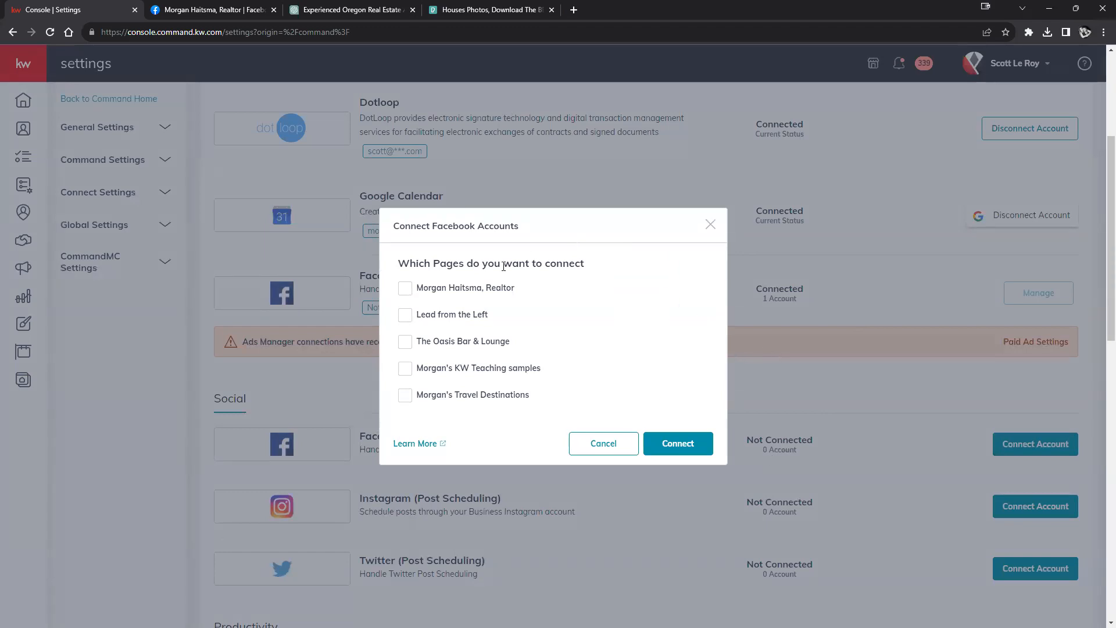
{"action": "left_click", "coordinate": [402, 289]}
{"action": "left_click", "coordinate": [700, 455]}
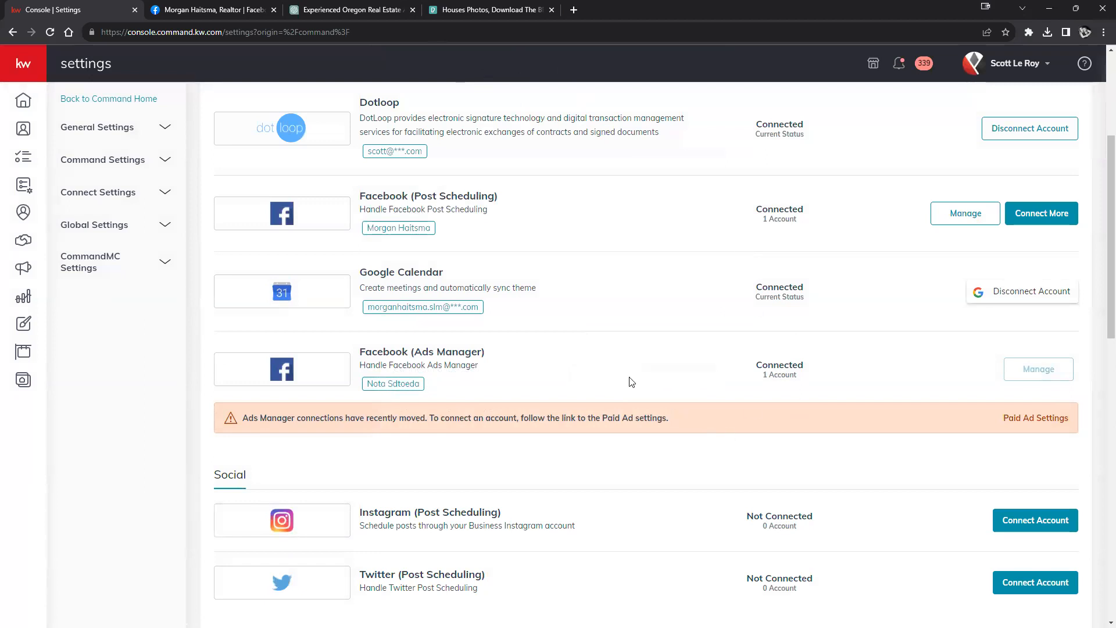
{"action": "scroll", "coordinate": [605, 356], "scroll_direction": "up", "scroll_amount": 1}
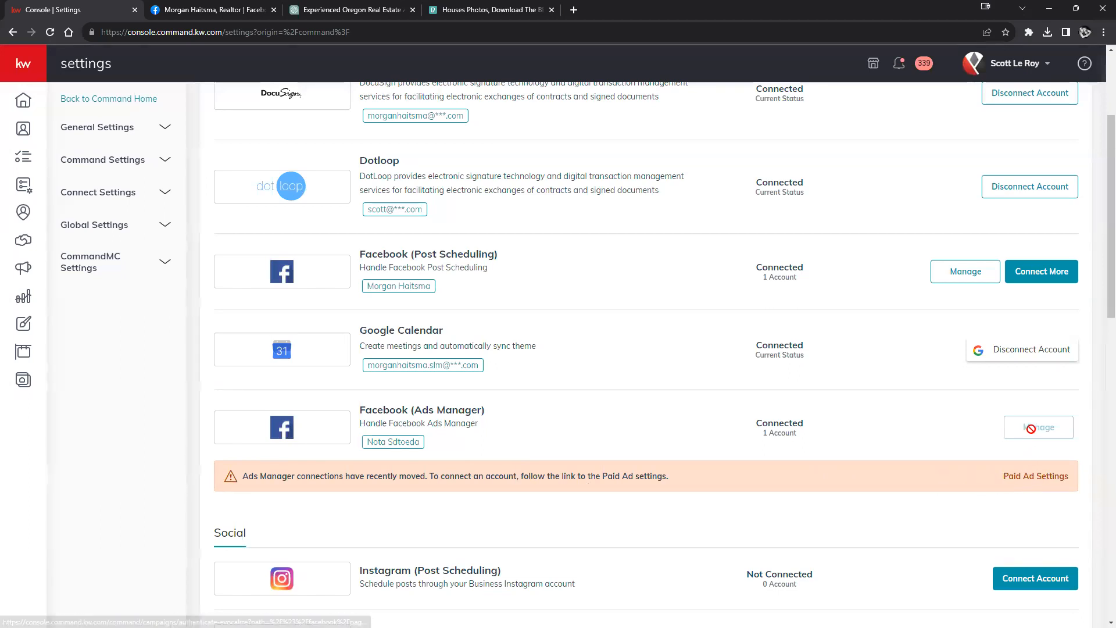
Step: Unlink Morgan's KW Teaching samples in Paid Ad Settings, reload, and begin linking a new Facebook page
{"action": "left_click", "coordinate": [1041, 480]}
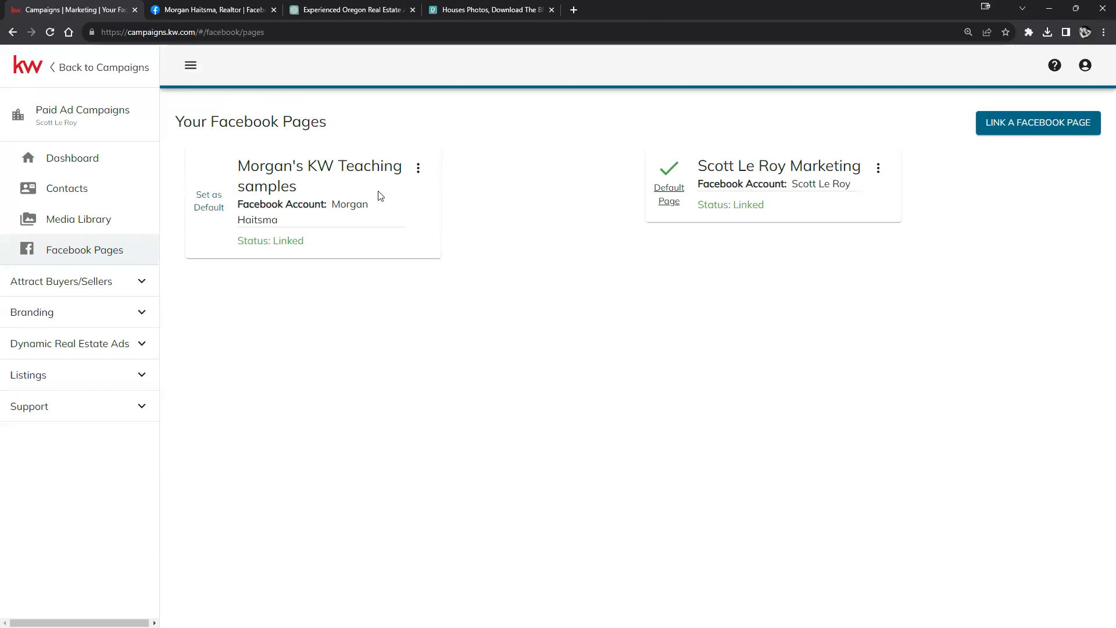
{"action": "left_click", "coordinate": [418, 168]}
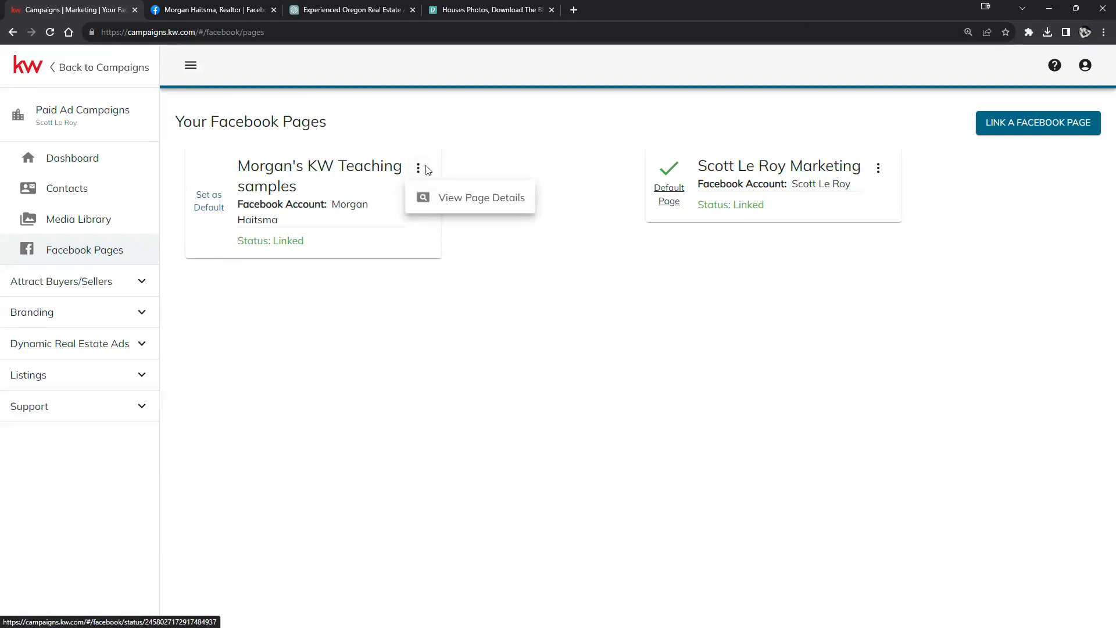
{"action": "left_click", "coordinate": [469, 197]}
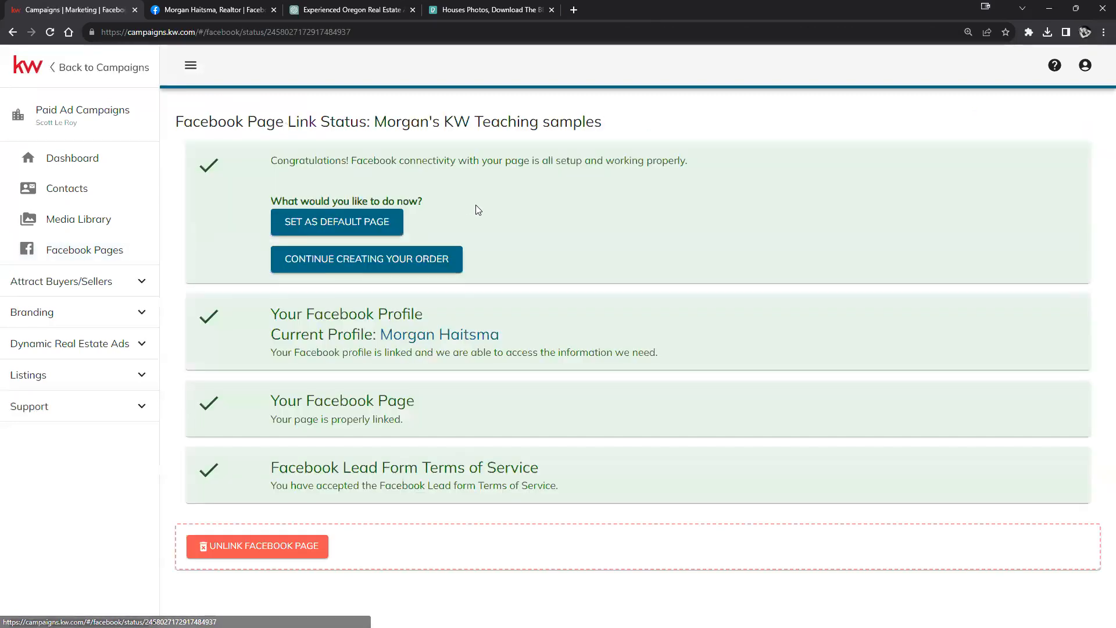
{"action": "left_click", "coordinate": [292, 539]}
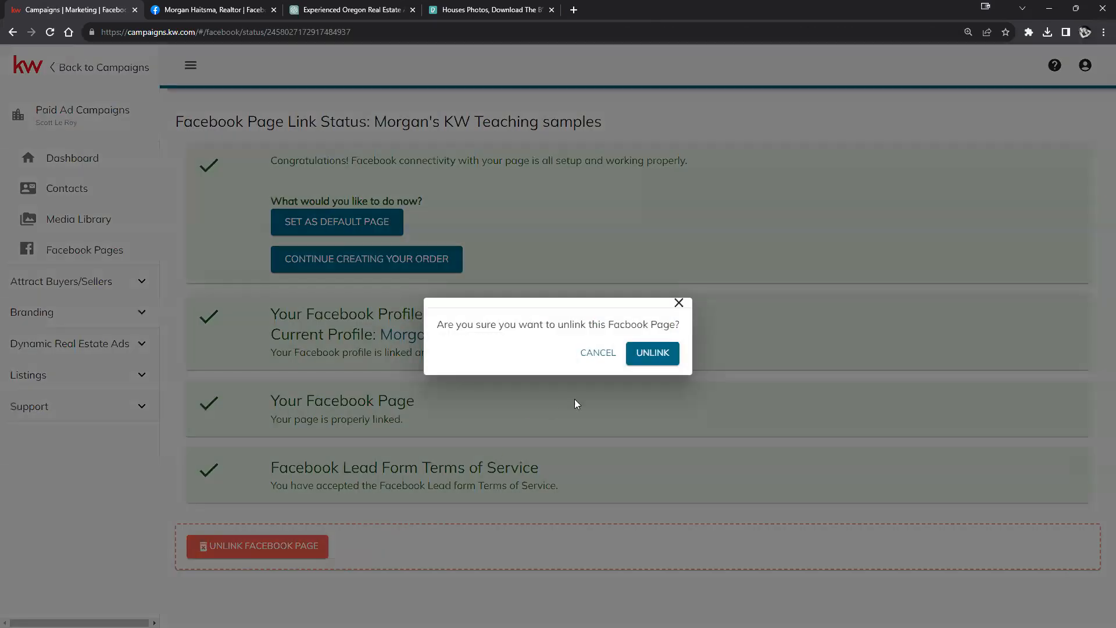
{"action": "left_click", "coordinate": [640, 355]}
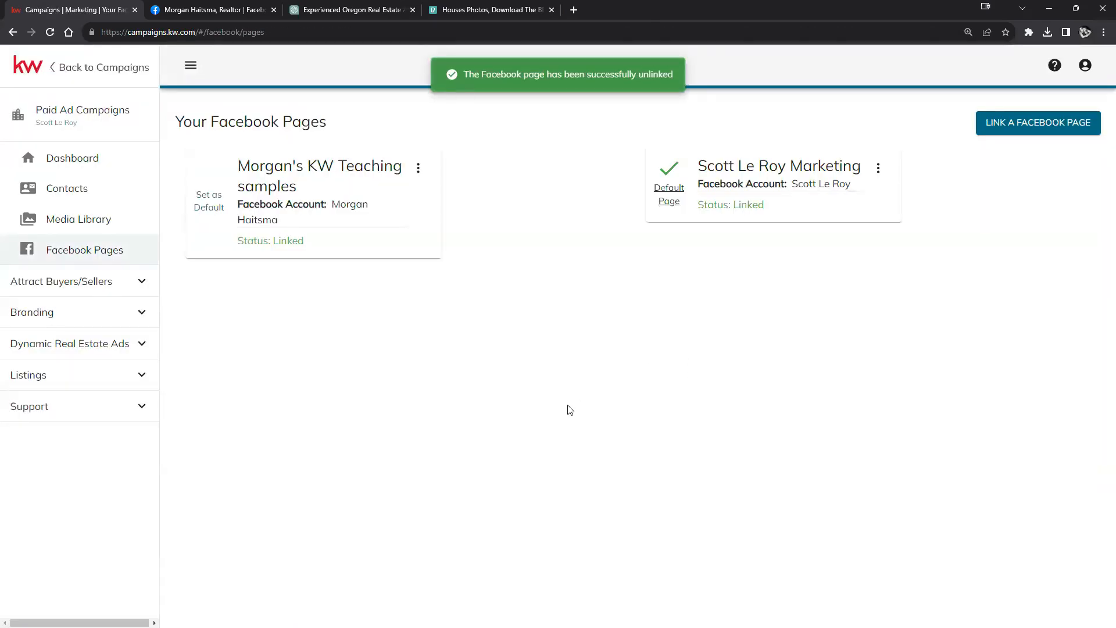
{"action": "left_click", "coordinate": [50, 32]}
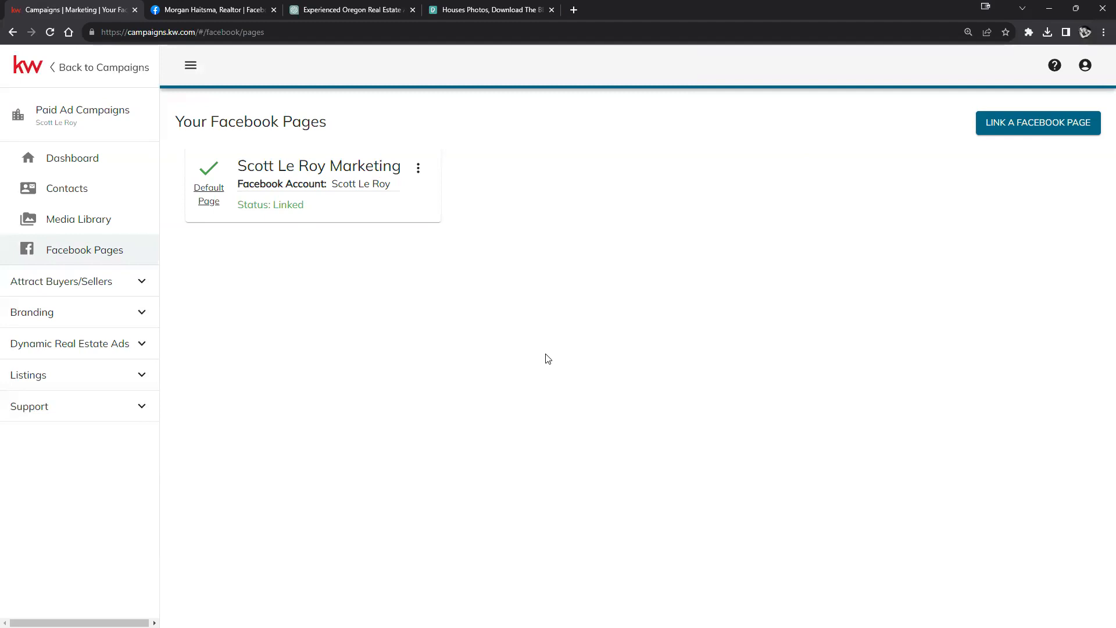
{"action": "left_click", "coordinate": [1042, 131]}
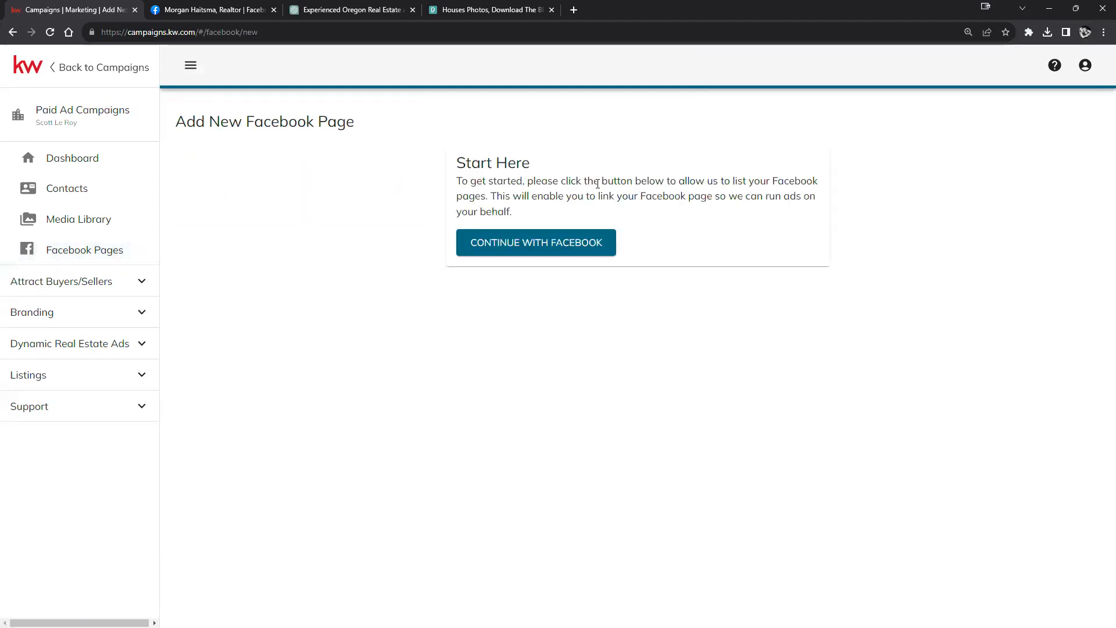
Step: Reconnect Facebook to Campaign Connect and pick Morgan's KW Teaching samples, then cancel the selection
{"action": "left_click", "coordinate": [541, 244]}
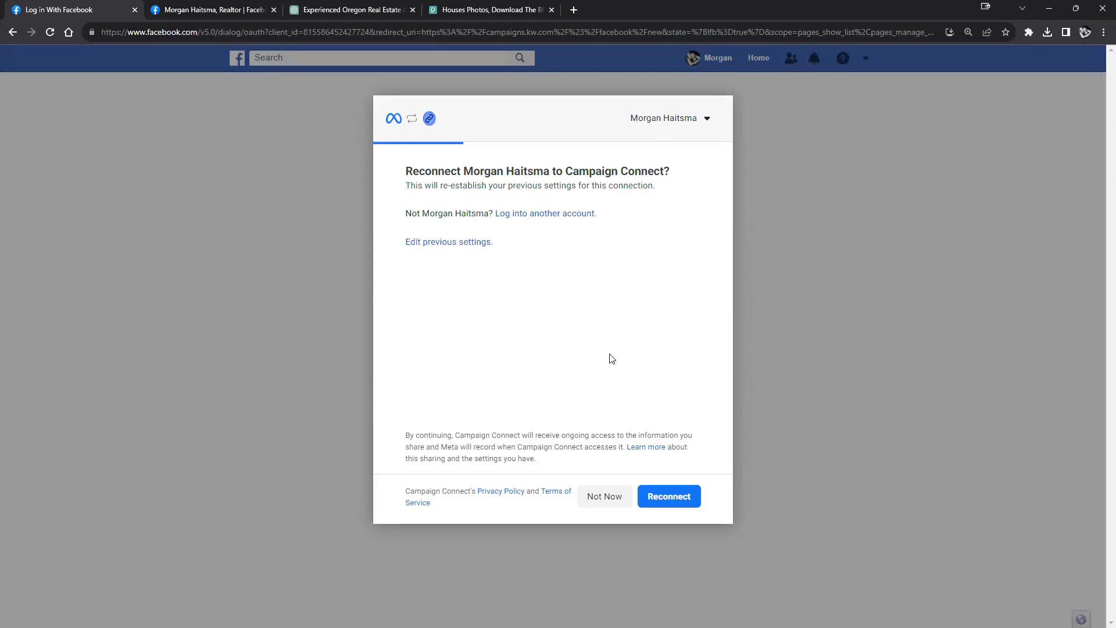
{"action": "left_click", "coordinate": [687, 505]}
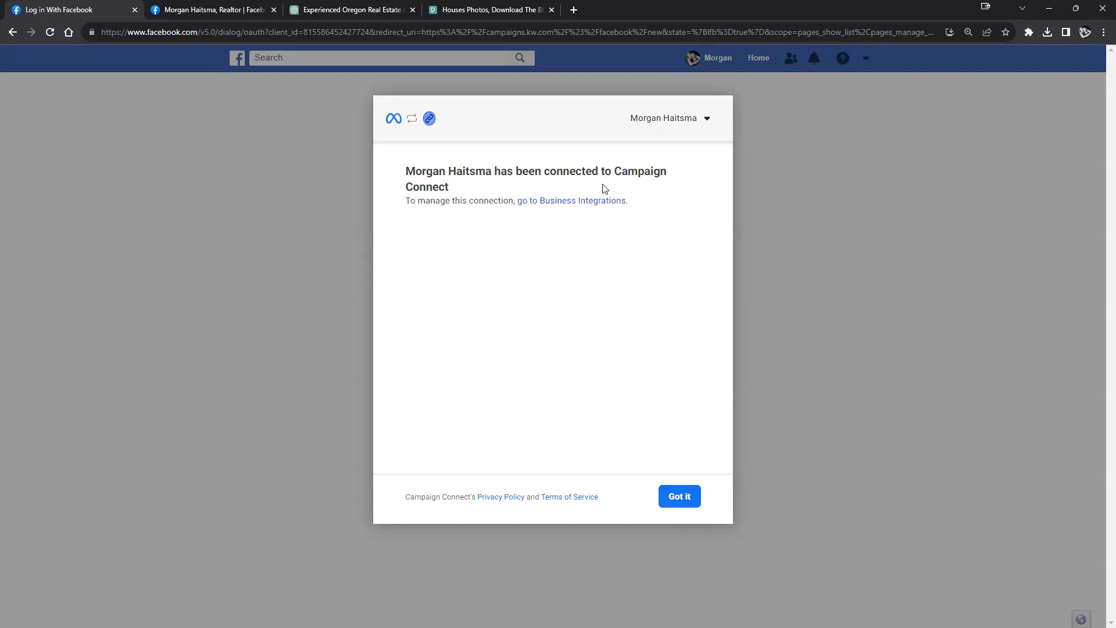
{"action": "left_click", "coordinate": [690, 498]}
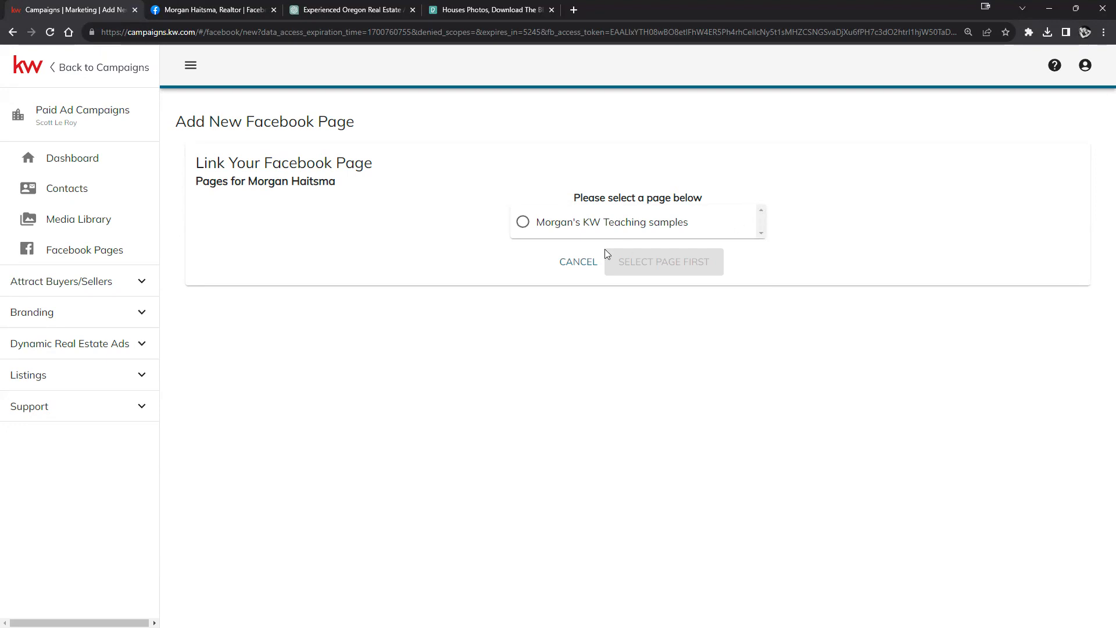
{"action": "left_click", "coordinate": [606, 224]}
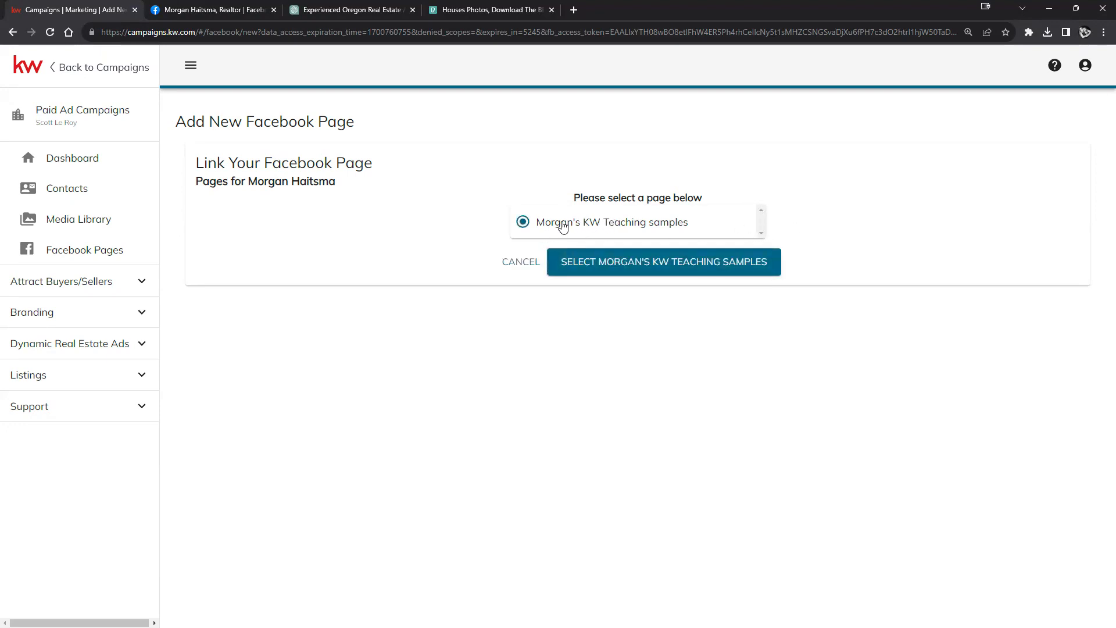
{"action": "left_click", "coordinate": [521, 263]}
Step: Reconnect again, link Morgan's KW Teaching samples for paid ads, then begin unlinking it
{"action": "left_click", "coordinate": [550, 245]}
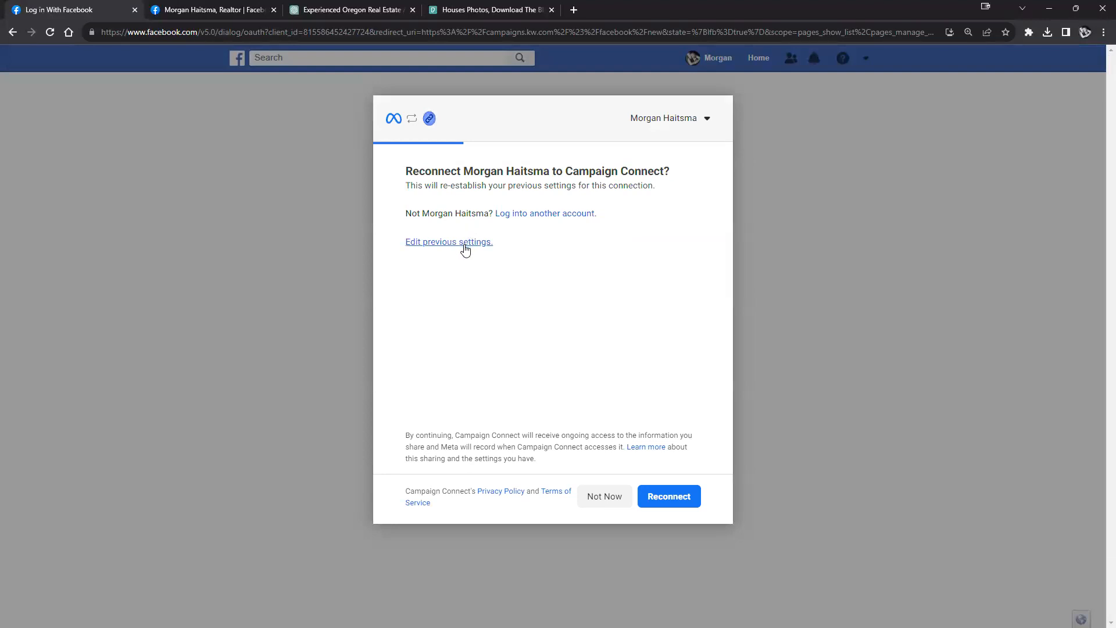
{"action": "left_click", "coordinate": [668, 497]}
{"action": "left_click", "coordinate": [672, 495]}
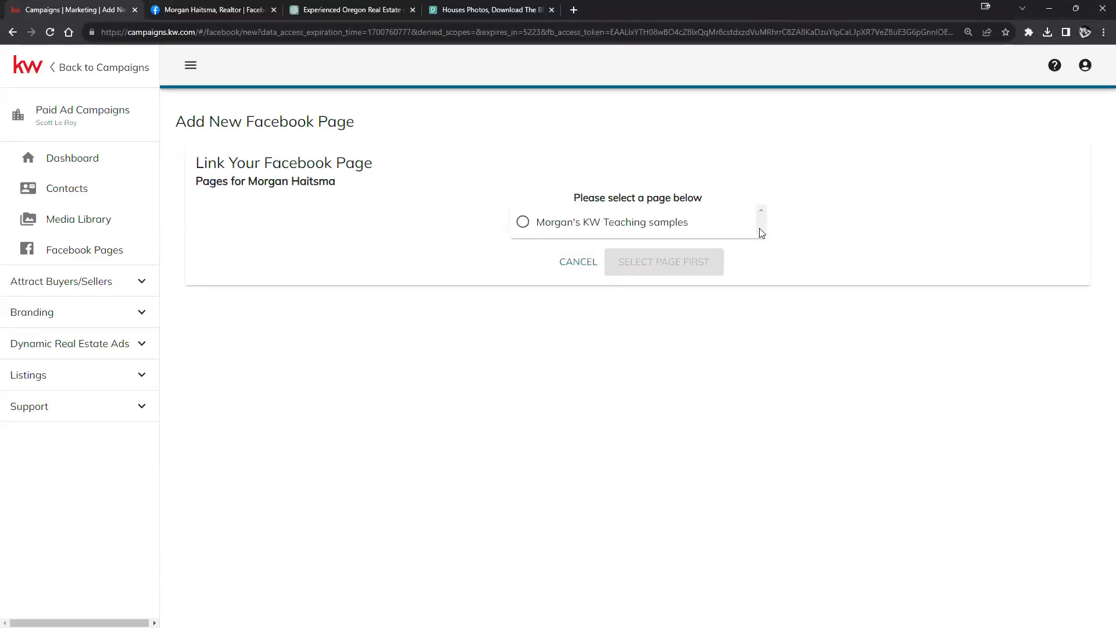
{"action": "left_click", "coordinate": [534, 230]}
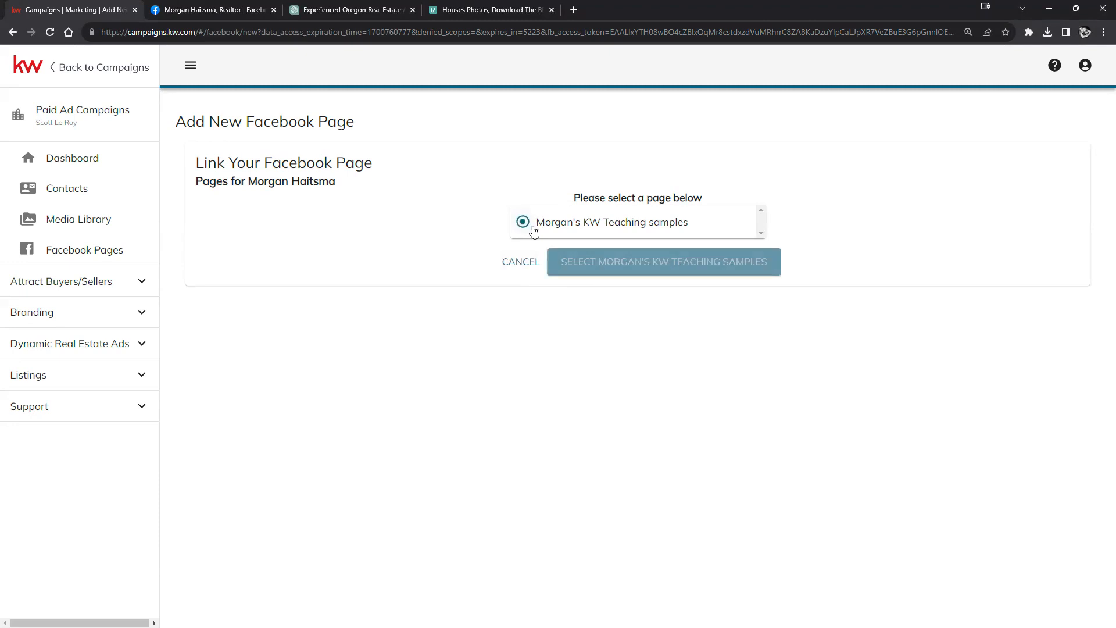
{"action": "left_click", "coordinate": [686, 265]}
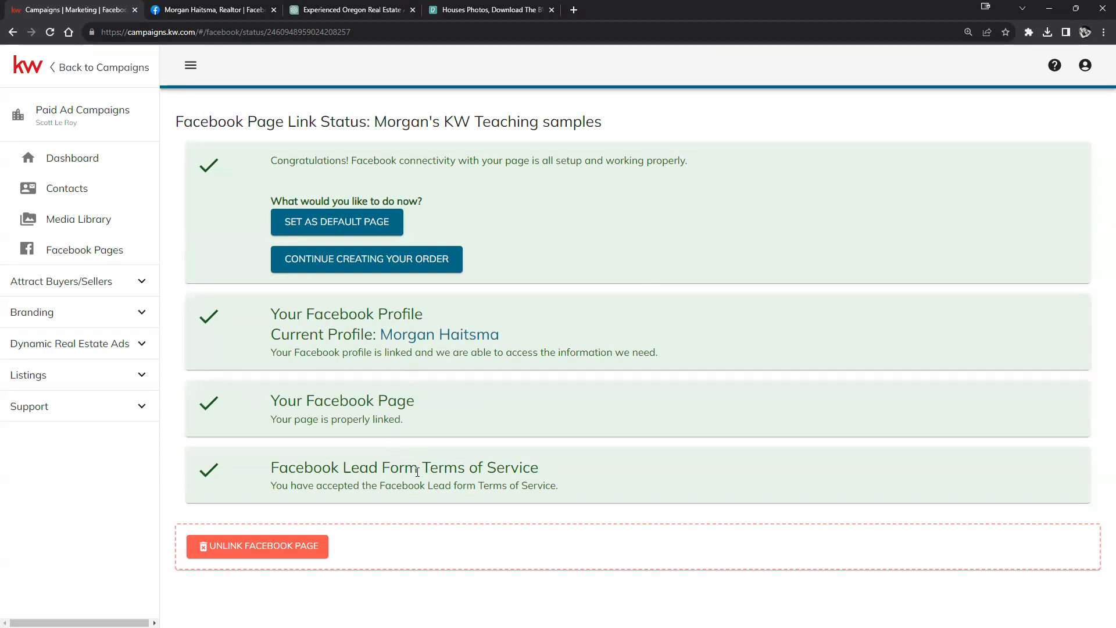
{"action": "left_click", "coordinate": [269, 548]}
Step: Confirm the unlink, then open Morgan's KW Teaching samples from Facebook's Pages list on the personal profile
{"action": "left_click", "coordinate": [645, 352]}
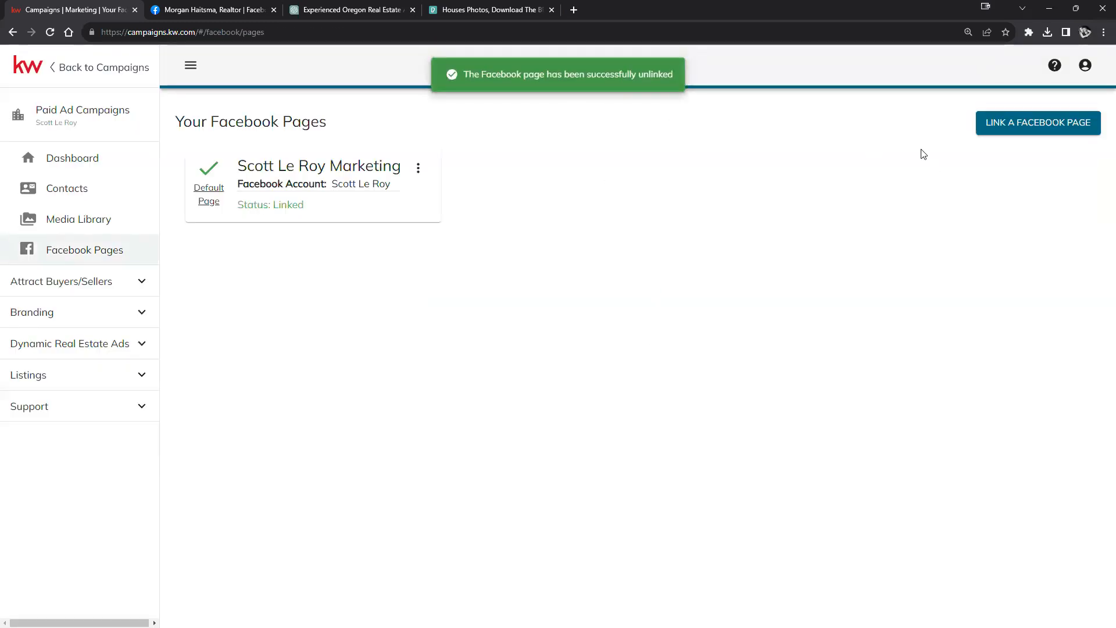
{"action": "left_click", "coordinate": [185, 10]}
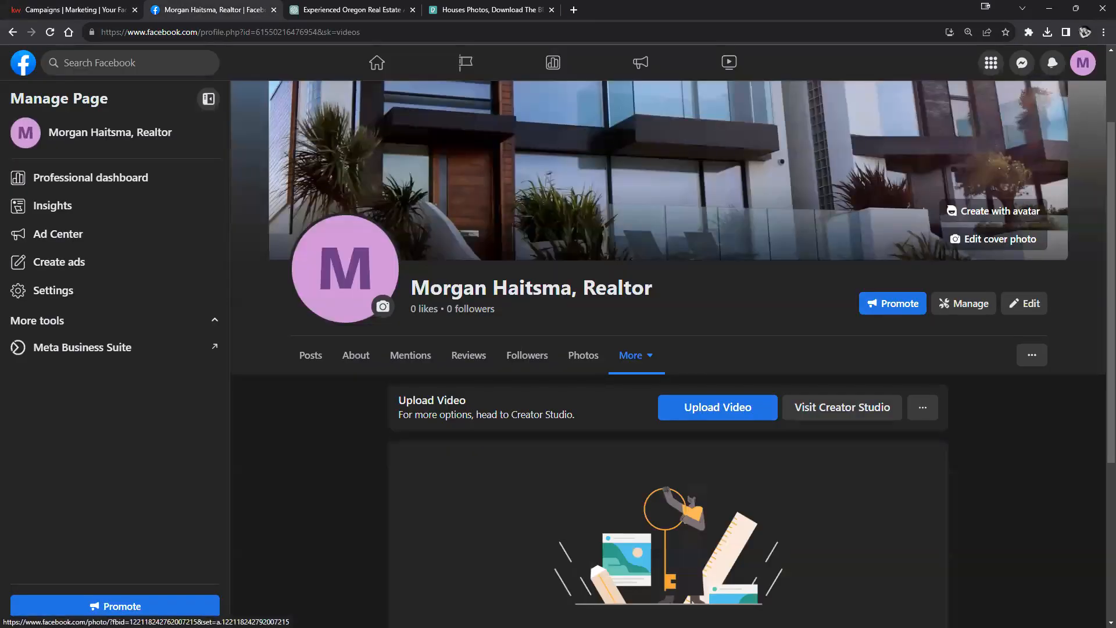
{"action": "left_click", "coordinate": [1079, 66]}
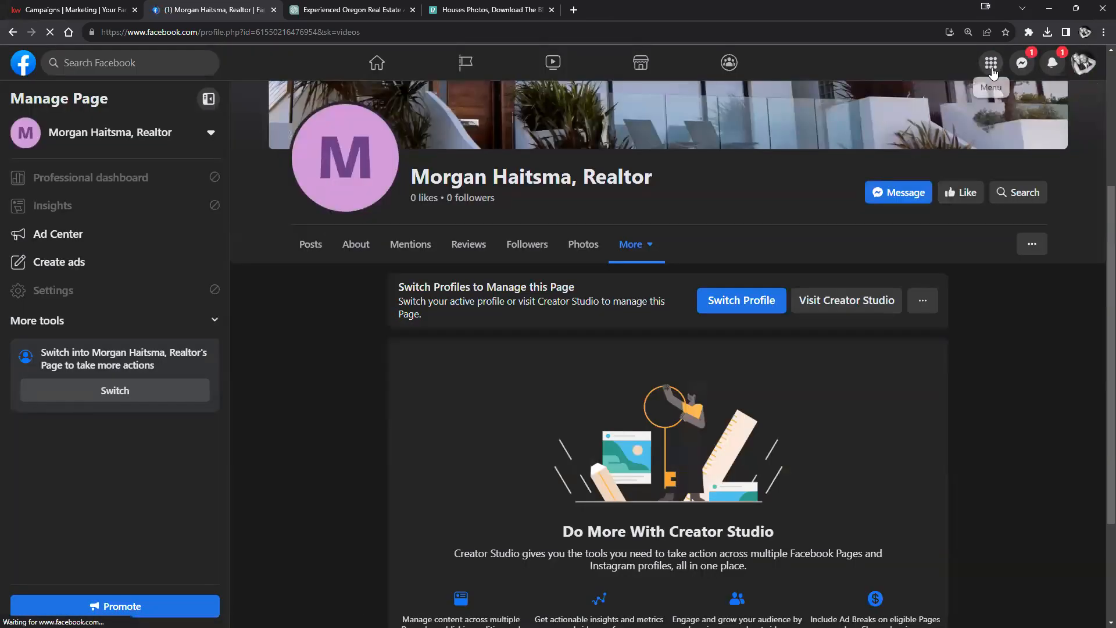
{"action": "left_click", "coordinate": [991, 63]}
{"action": "left_click", "coordinate": [757, 392]}
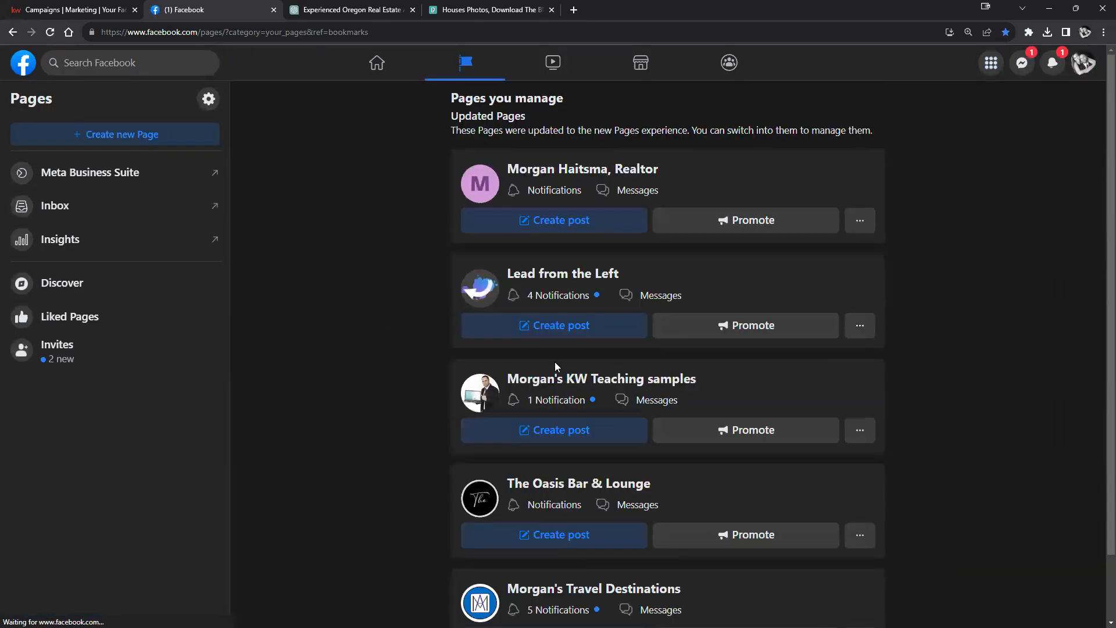
{"action": "left_click", "coordinate": [578, 381]}
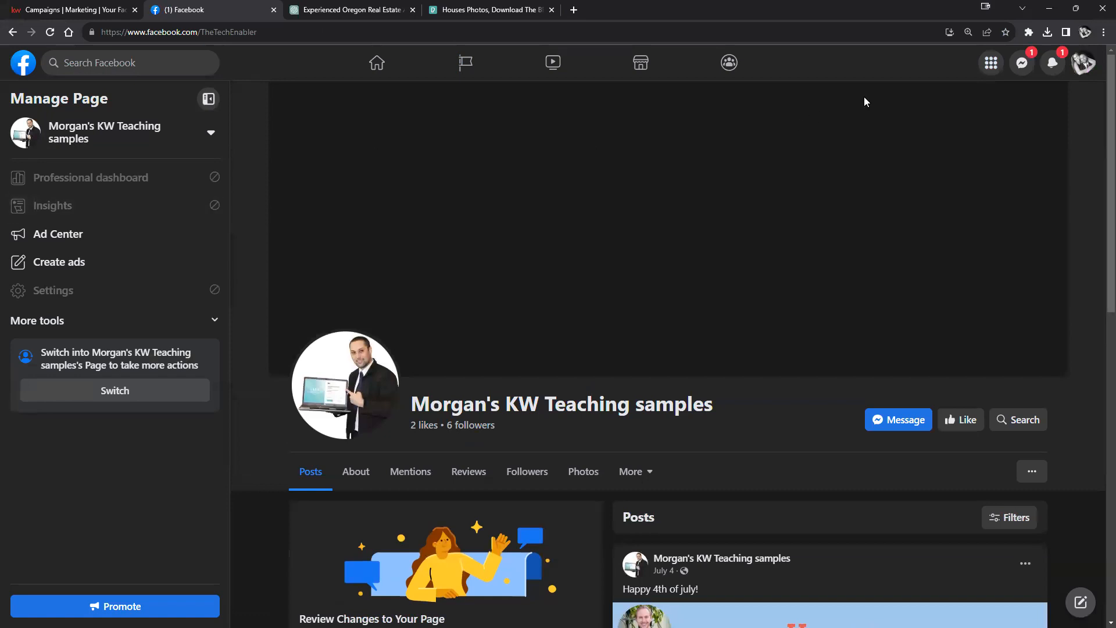
Step: Act as the teaching-samples Page and view its Page access partners, Campaign Connect and Keller Williams Marketing
{"action": "left_click", "coordinate": [63, 207]}
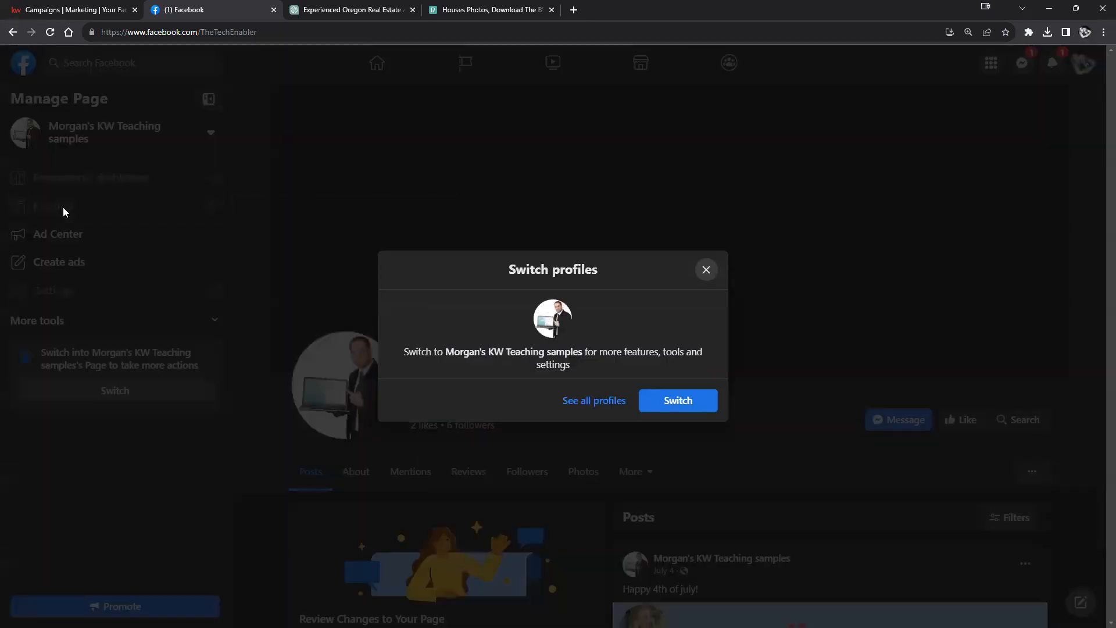
{"action": "left_click", "coordinate": [674, 400]}
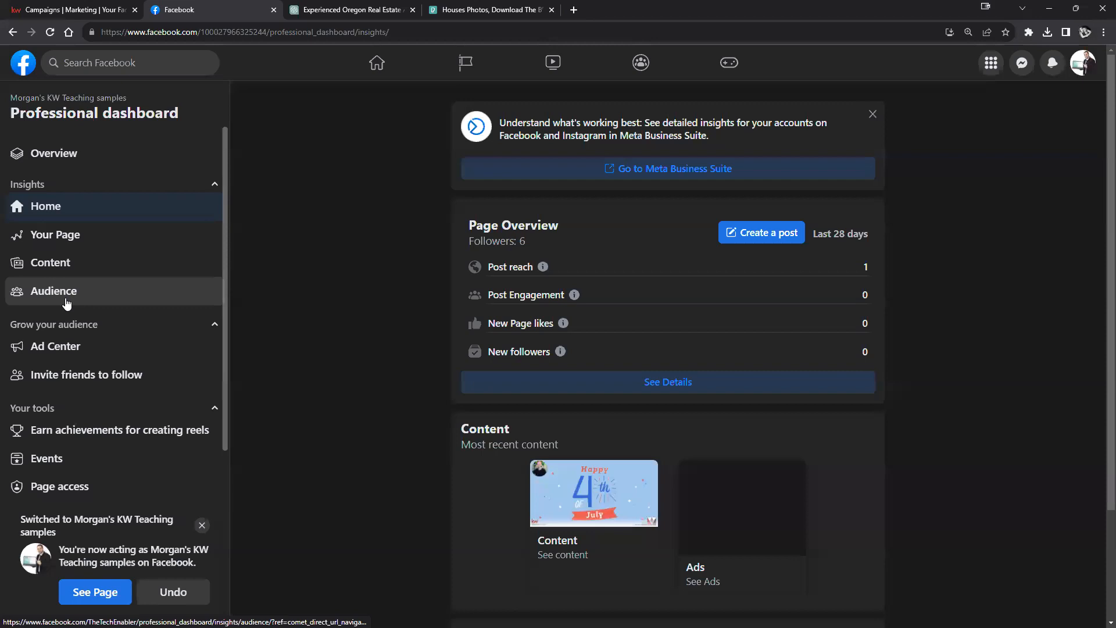
{"action": "scroll", "coordinate": [87, 305], "scroll_direction": "down", "scroll_amount": 4}
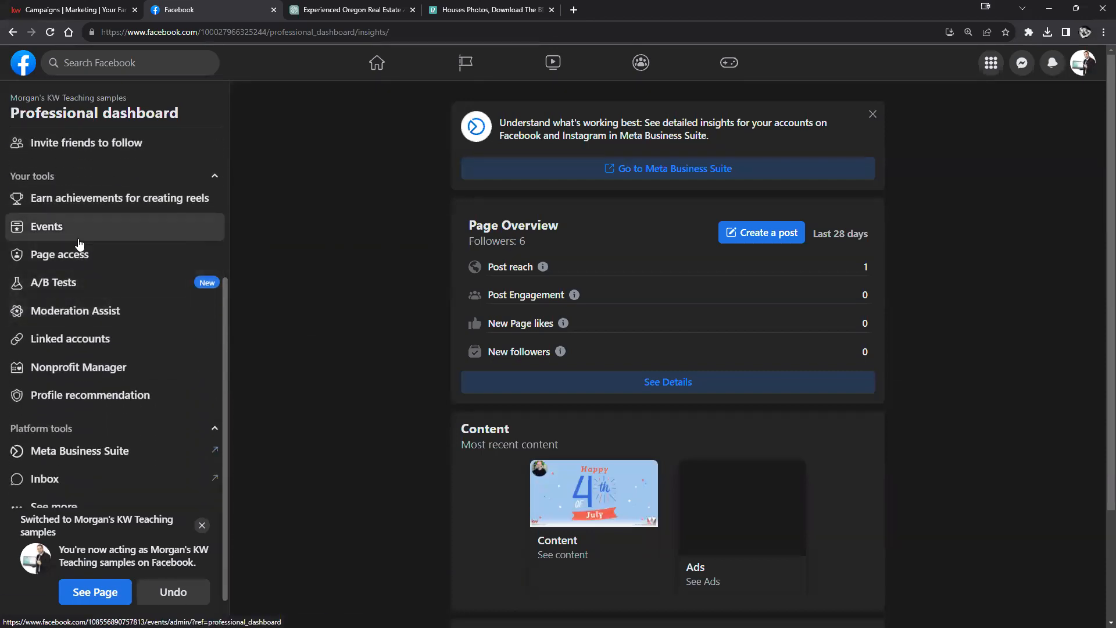
{"action": "left_click", "coordinate": [85, 251]}
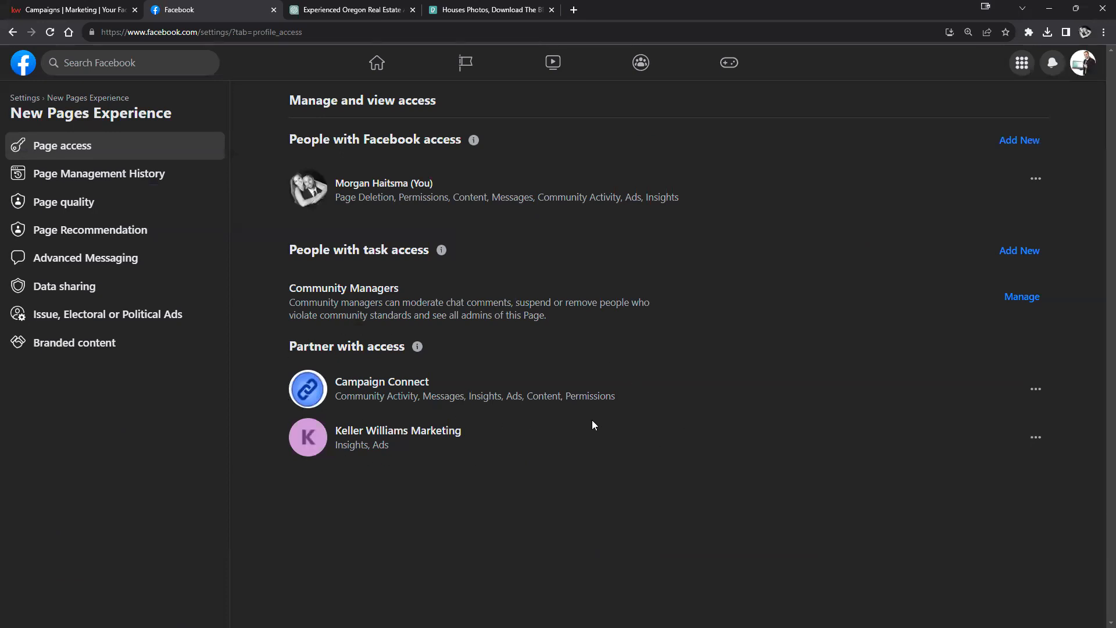
Step: Try removing Campaign Connect's access with the saved account password, then cancel after it's rejected
{"action": "left_click", "coordinate": [1035, 388]}
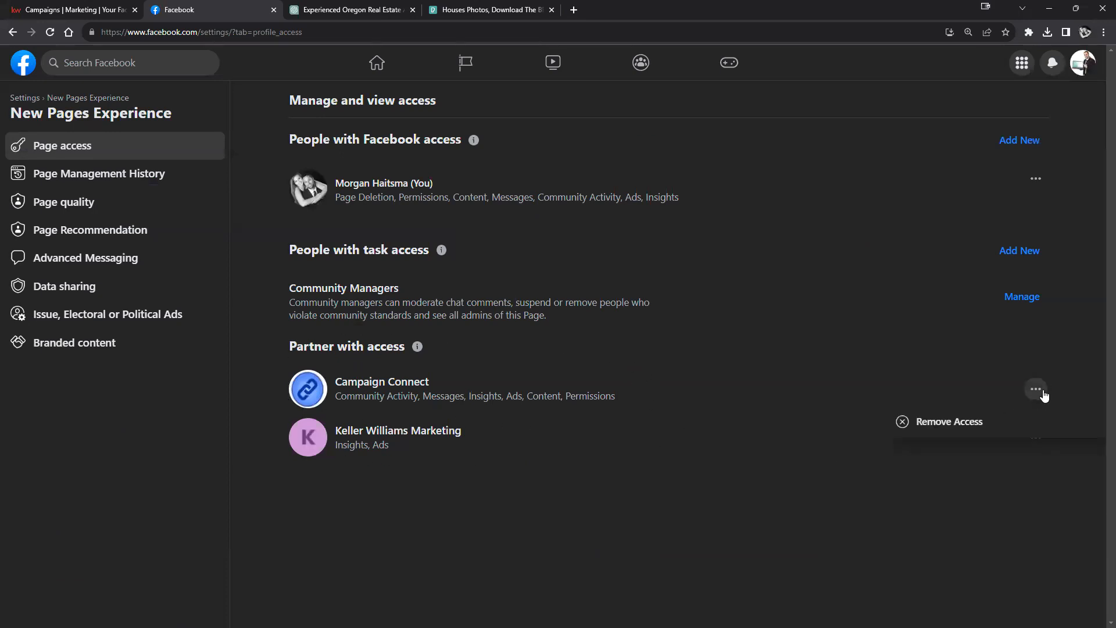
{"action": "left_click", "coordinate": [989, 419]}
{"action": "left_click", "coordinate": [660, 420]}
{"action": "left_click", "coordinate": [606, 366]}
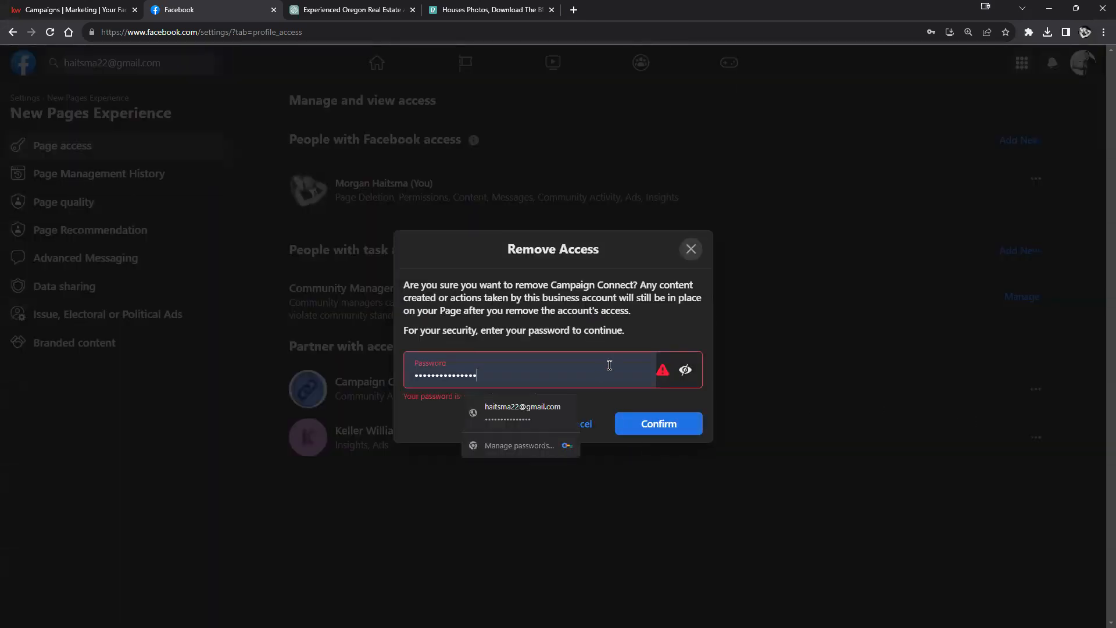
{"action": "left_click", "coordinate": [551, 407]}
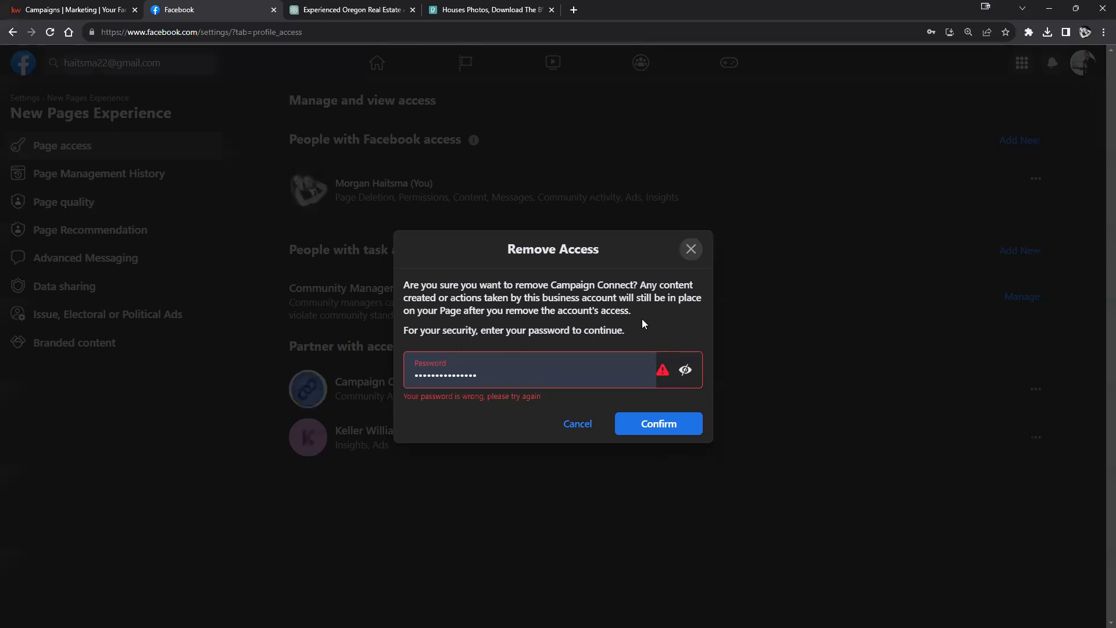
{"action": "left_click", "coordinate": [653, 429]}
{"action": "left_click", "coordinate": [570, 421]}
Step: Start Remove Access for Campaign Connect again and review the removal warning
{"action": "left_click", "coordinate": [1036, 388]}
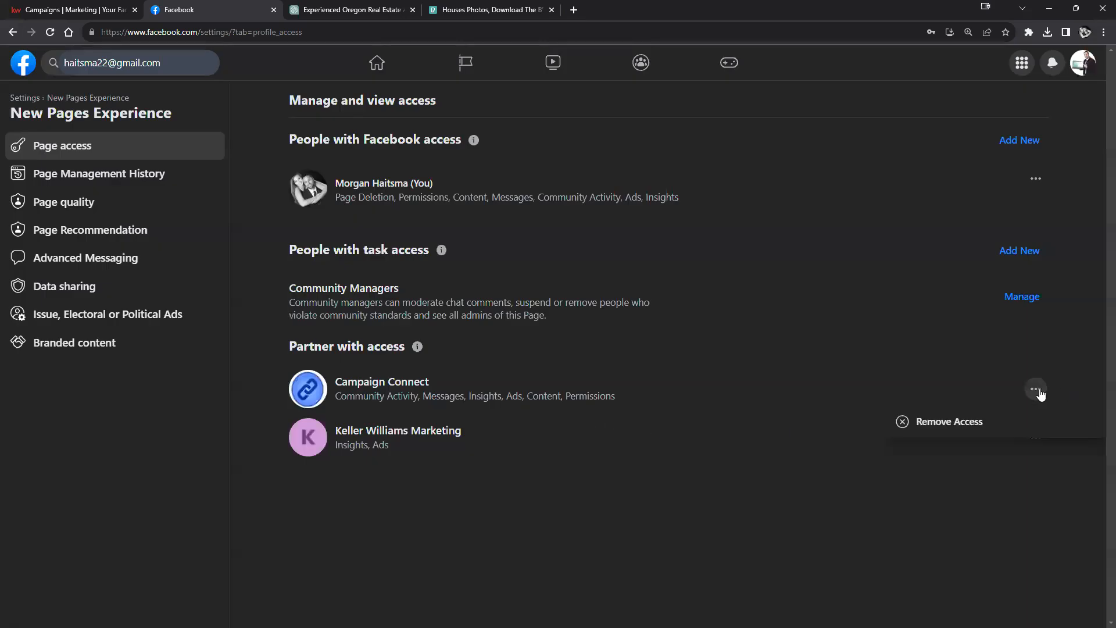
{"action": "left_click", "coordinate": [954, 419]}
{"action": "left_click", "coordinate": [640, 420]}
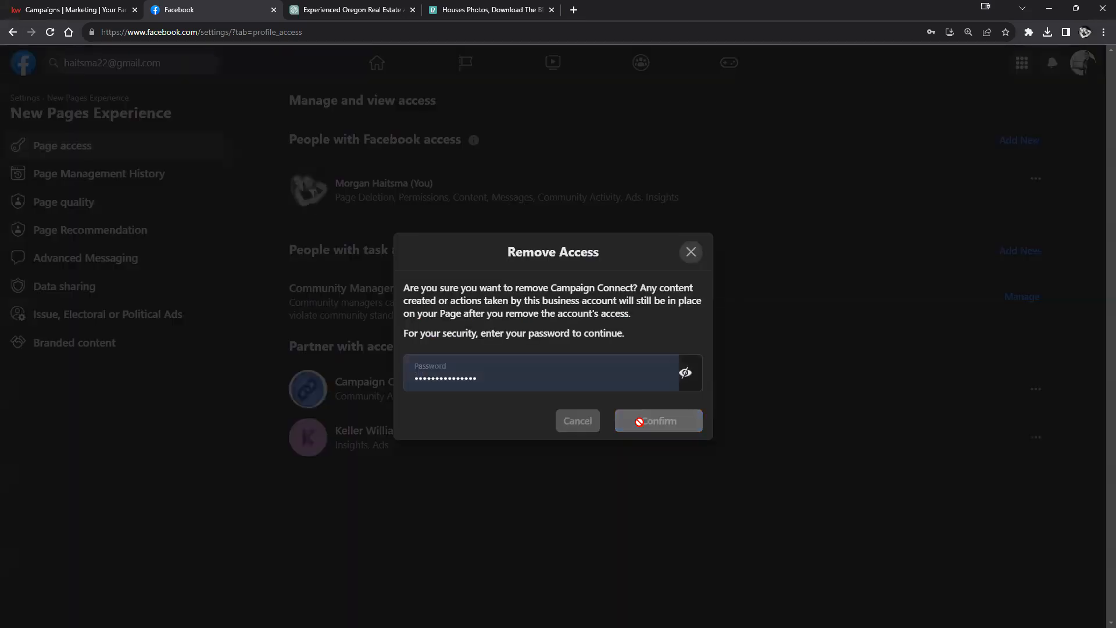
{"action": "left_click_drag", "start_coordinate": [633, 274], "coordinate": [829, 341]}
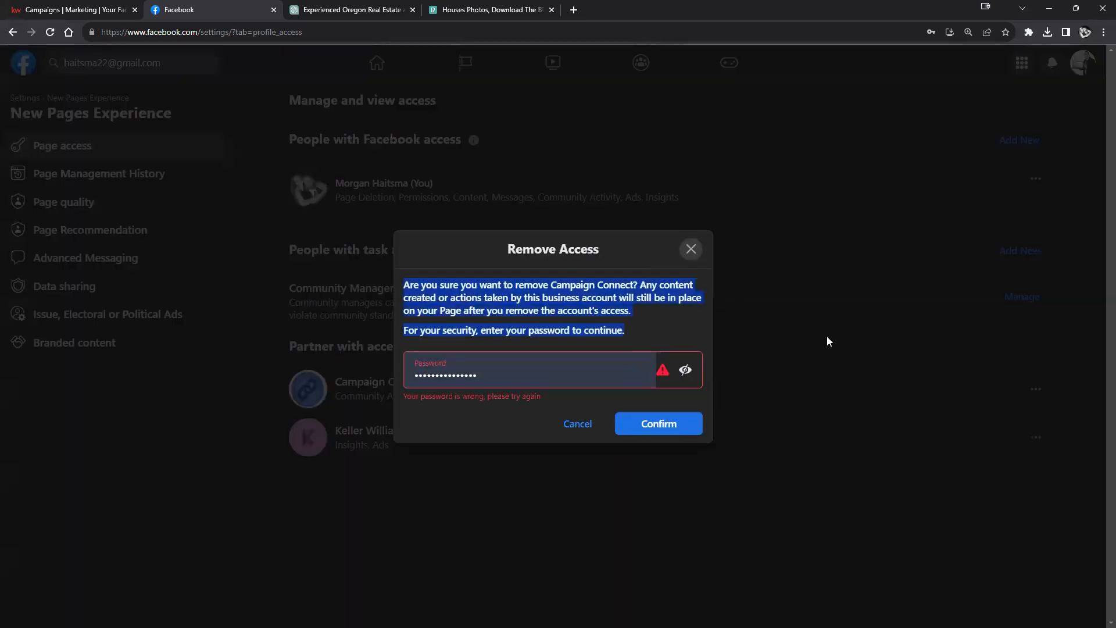
{"action": "left_click", "coordinate": [594, 326]}
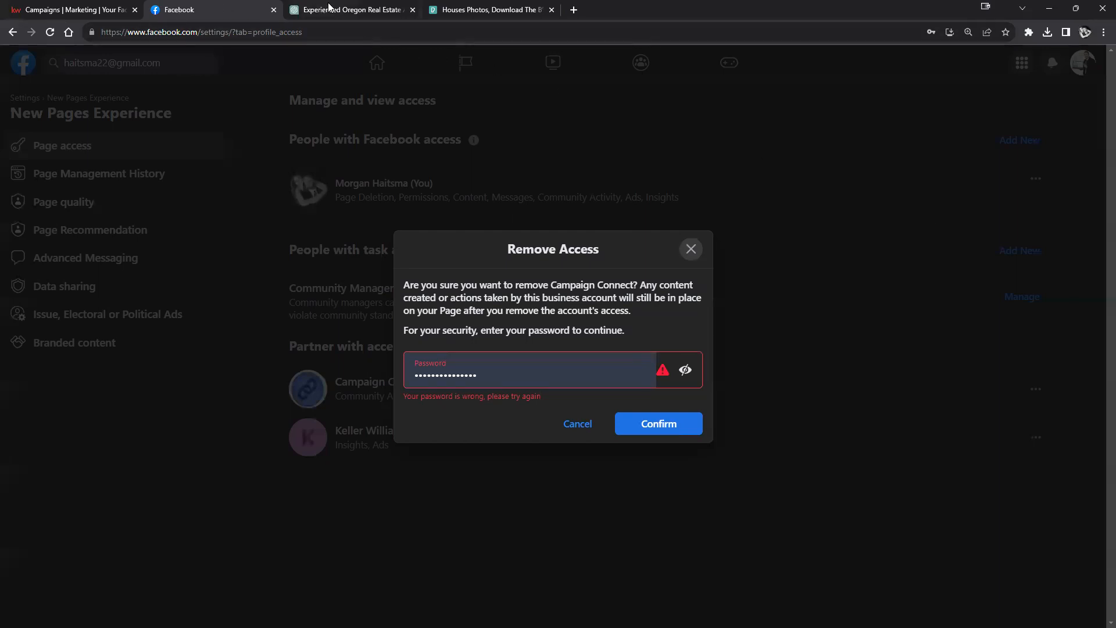
Step: Begin linking a Facebook page in KW Campaigns, reconnecting the Facebook profile to Campaign Connect
{"action": "left_click", "coordinate": [381, 10]}
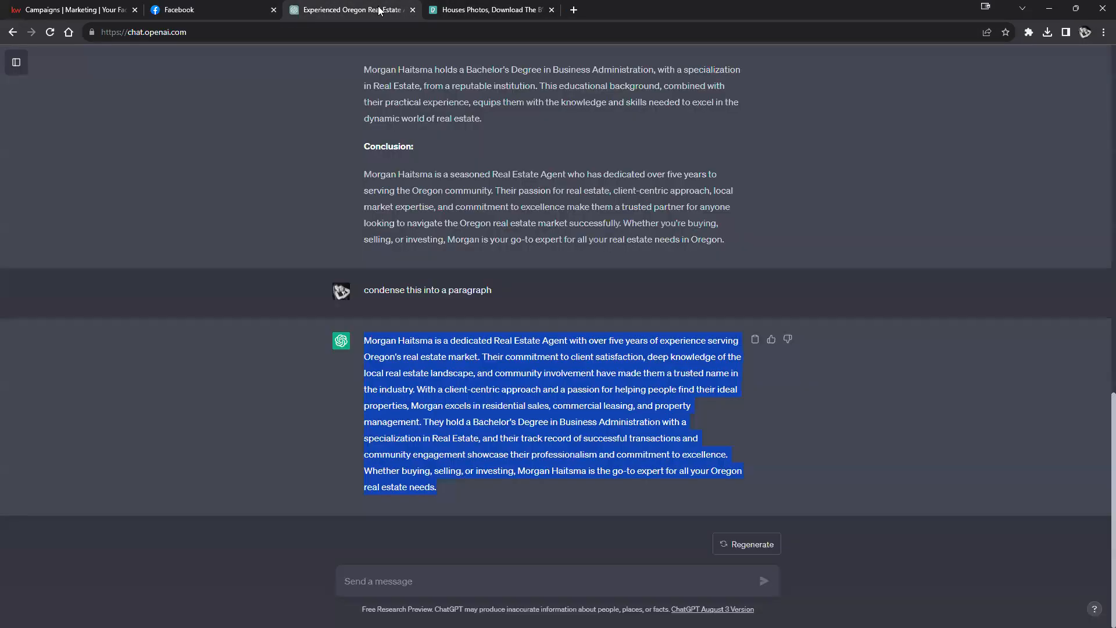
{"action": "left_click", "coordinate": [67, 11]}
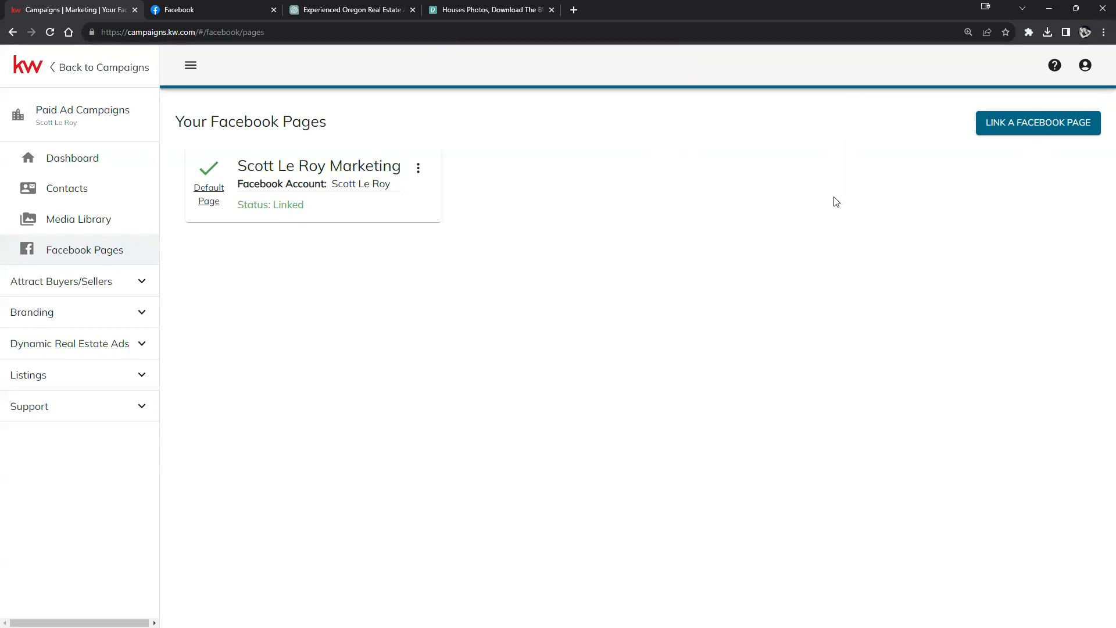
{"action": "left_click", "coordinate": [989, 126]}
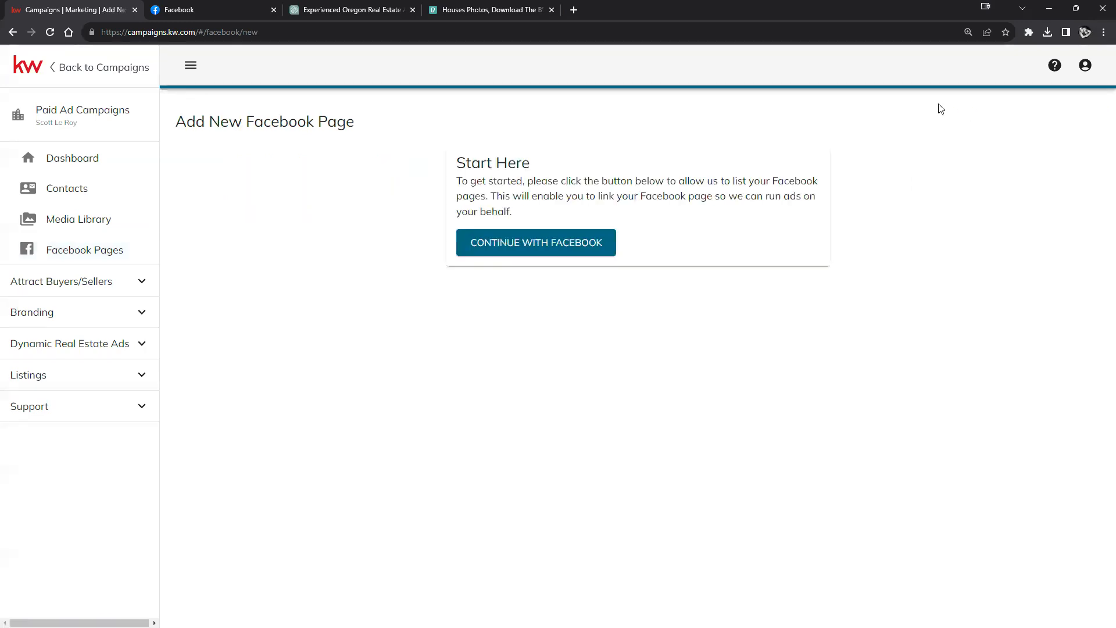
{"action": "left_click", "coordinate": [539, 248]}
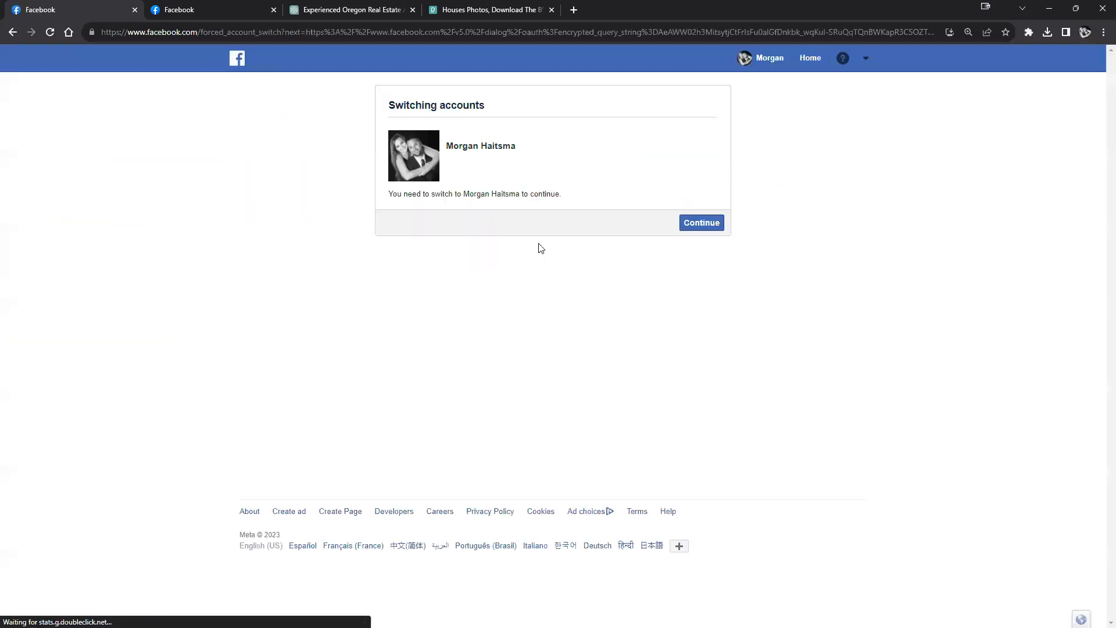
{"action": "left_click", "coordinate": [688, 222]}
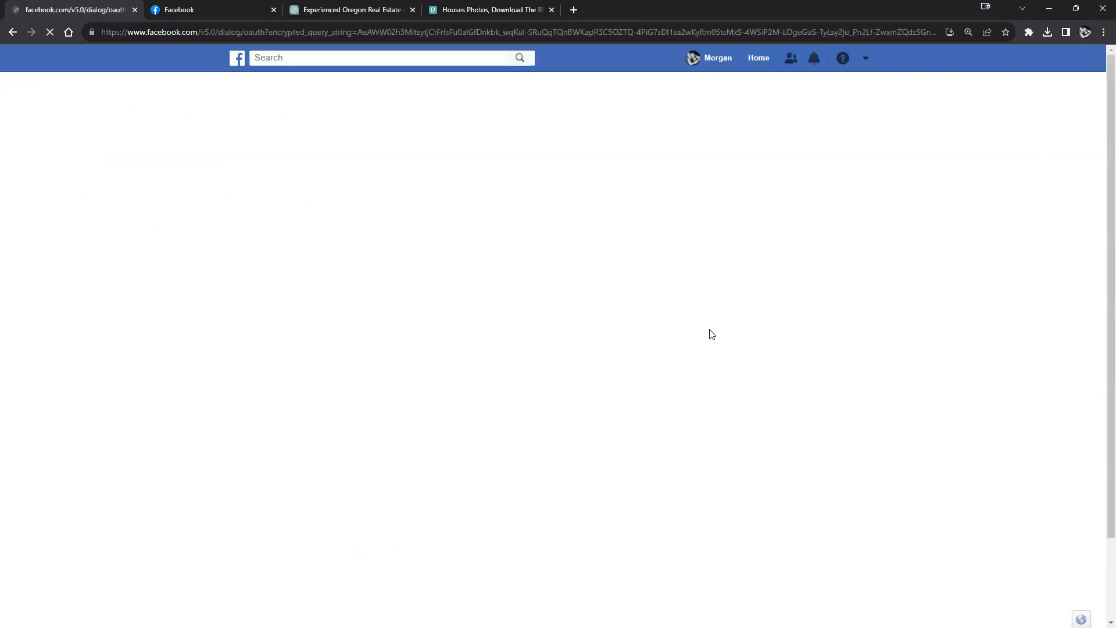
{"action": "left_click", "coordinate": [666, 498]}
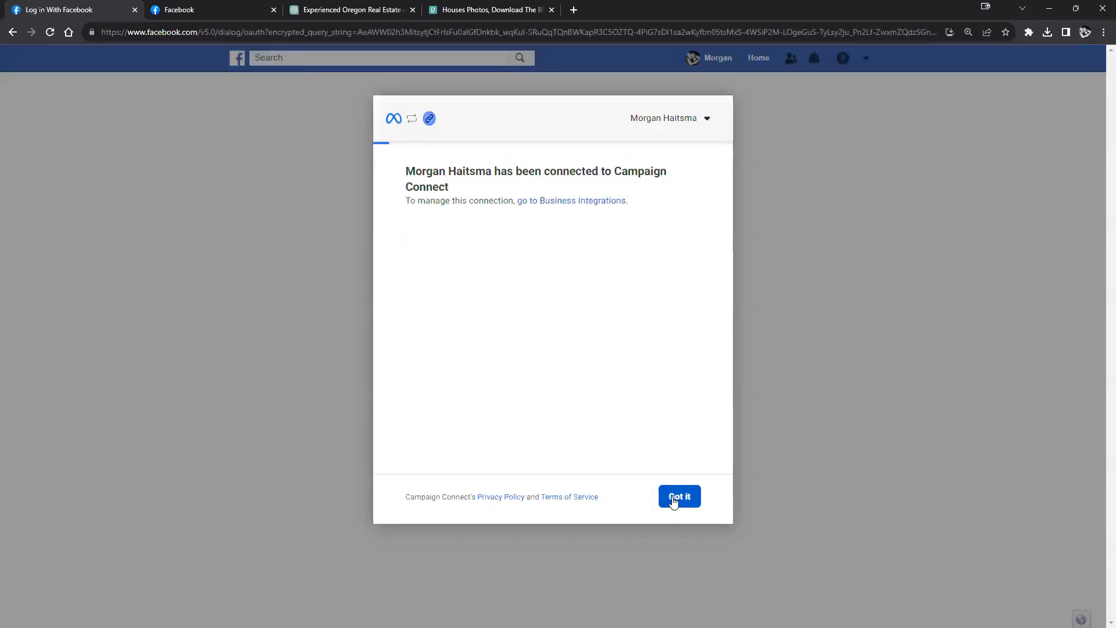
{"action": "left_click", "coordinate": [673, 497]}
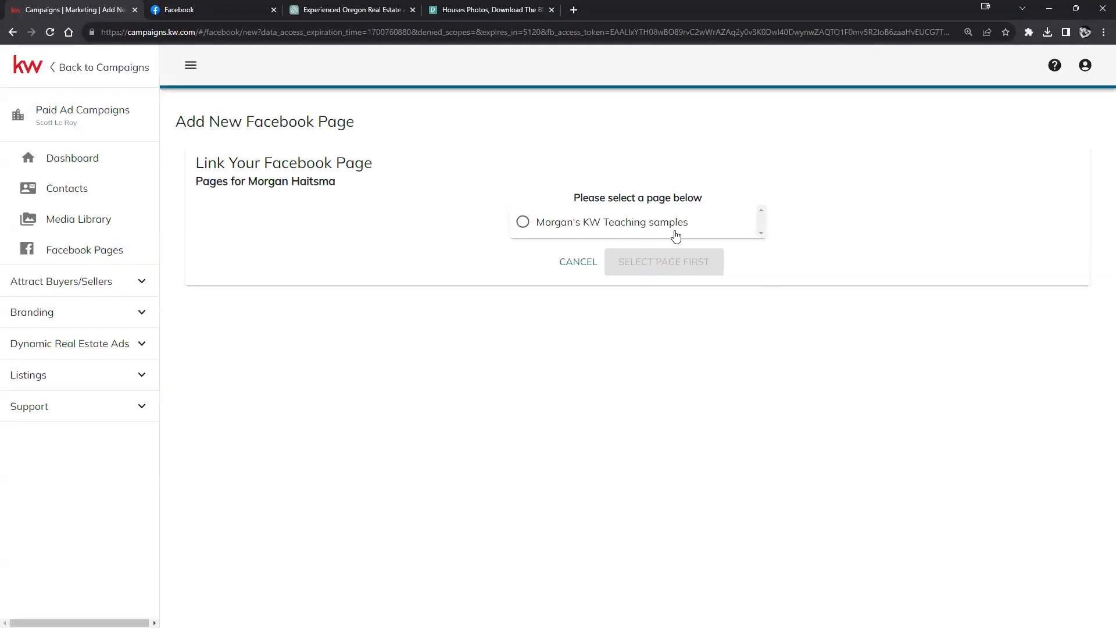
Step: Select Morgan's KW Teaching samples page and link it for paid ads
{"action": "left_click", "coordinate": [156, 10]}
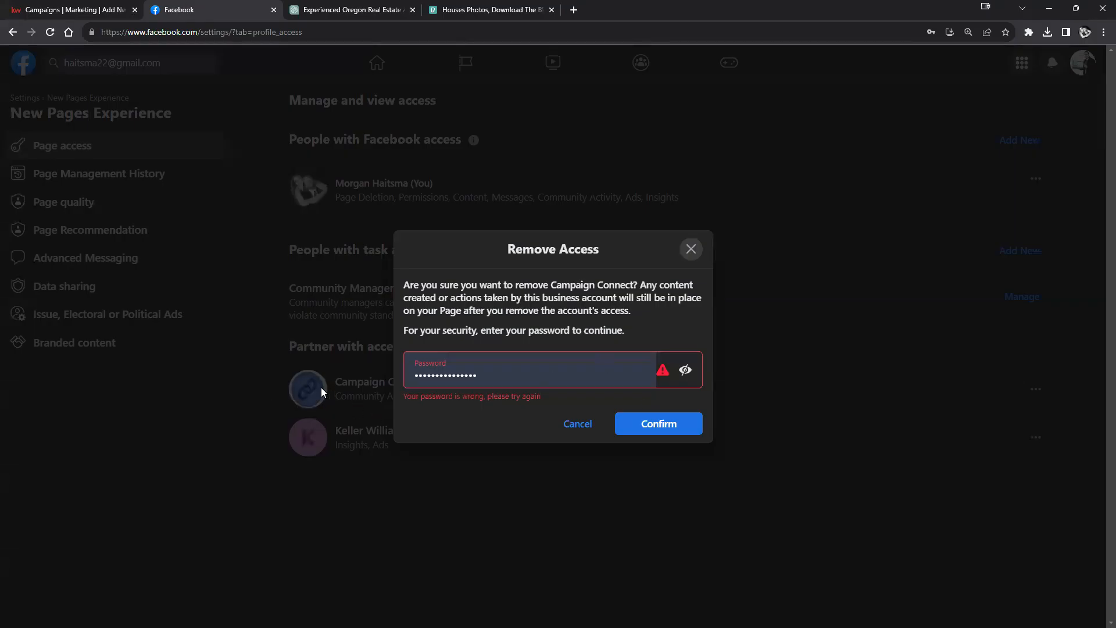
{"action": "left_click", "coordinate": [53, 6]}
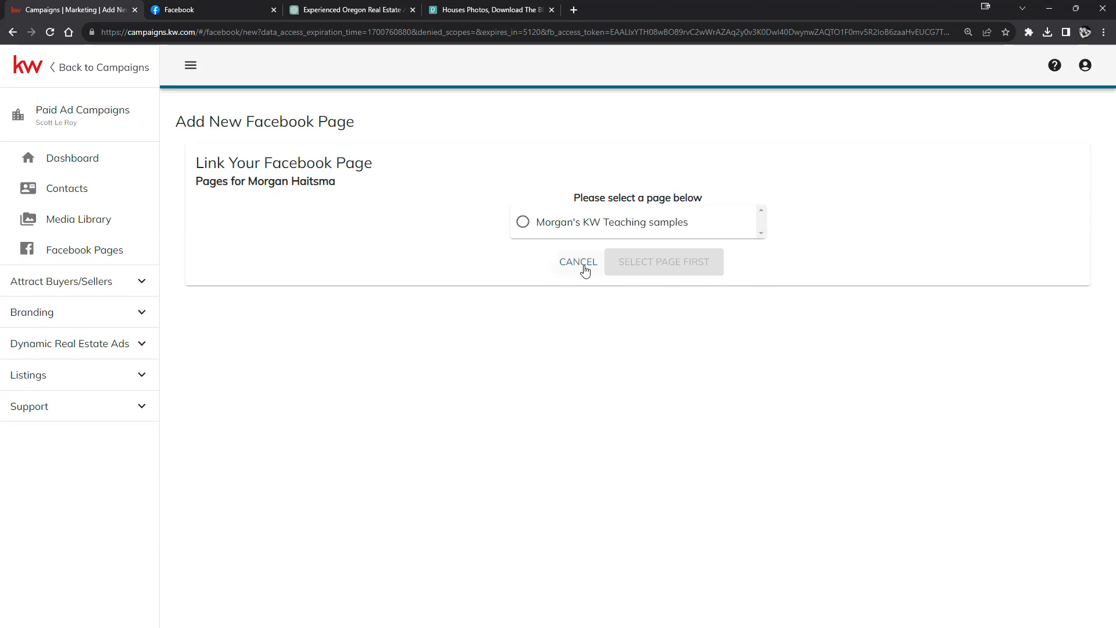
{"action": "left_click", "coordinate": [616, 227]}
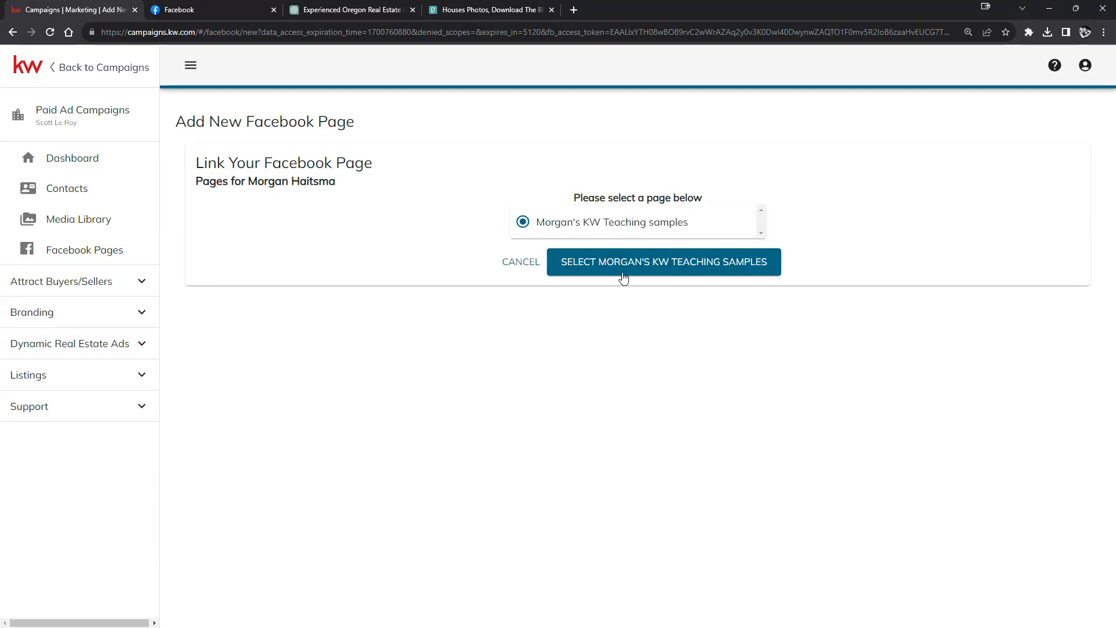
{"action": "left_click", "coordinate": [647, 266]}
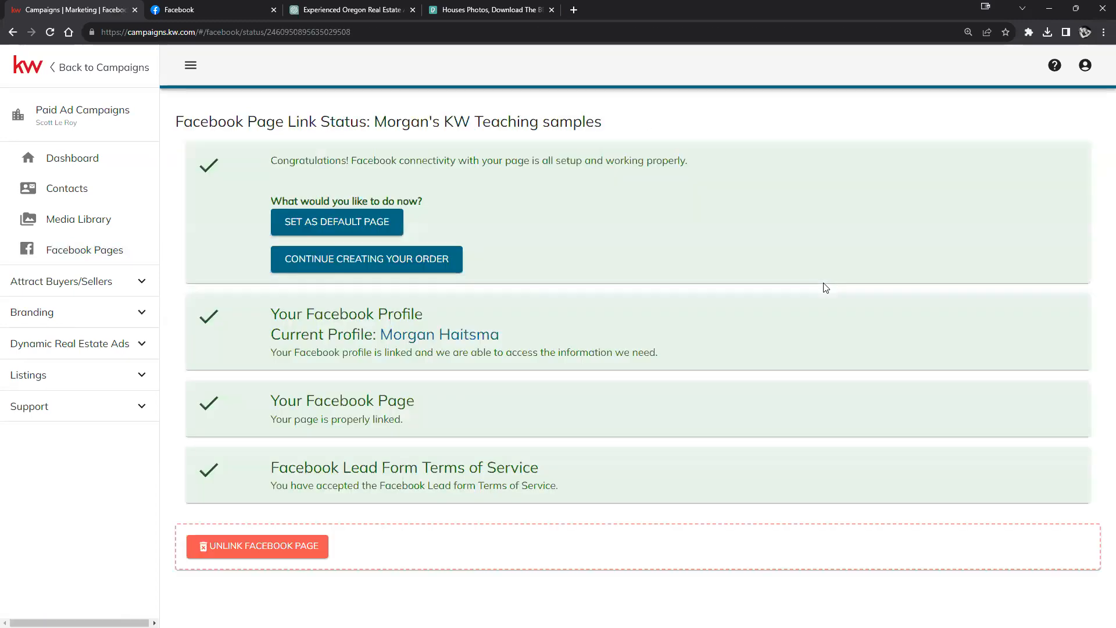
Step: Go back to the KW Command campaigns overview, then close Facebook's Remove Access dialog without removing Campaign Connect
{"action": "left_click", "coordinate": [366, 259]}
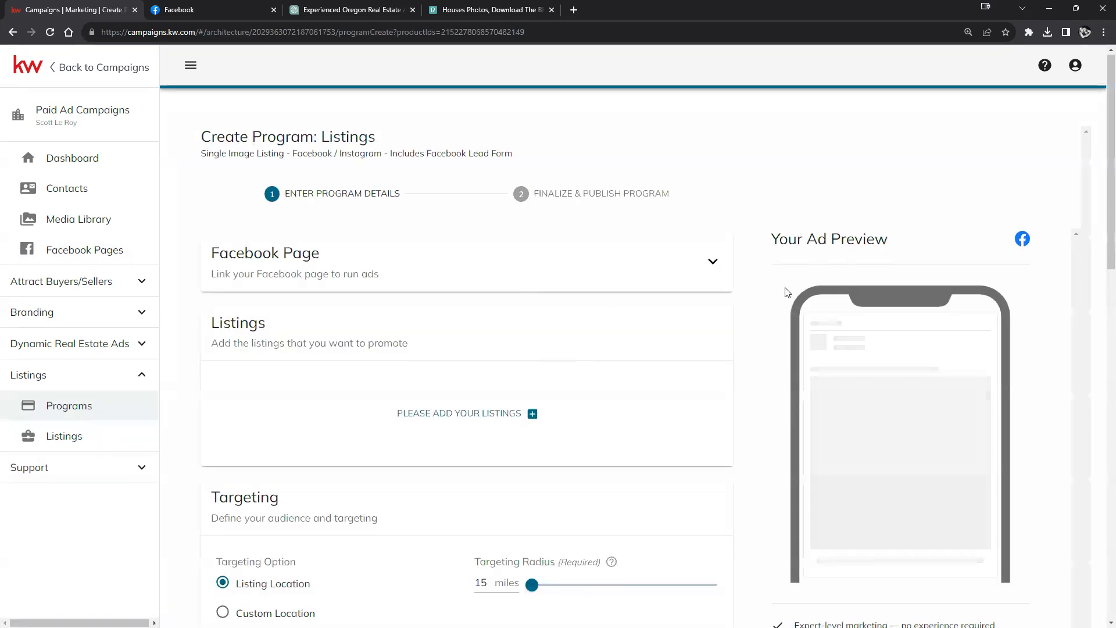
{"action": "scroll", "coordinate": [521, 293], "scroll_direction": "down", "scroll_amount": 1}
{"action": "left_click", "coordinate": [56, 70]}
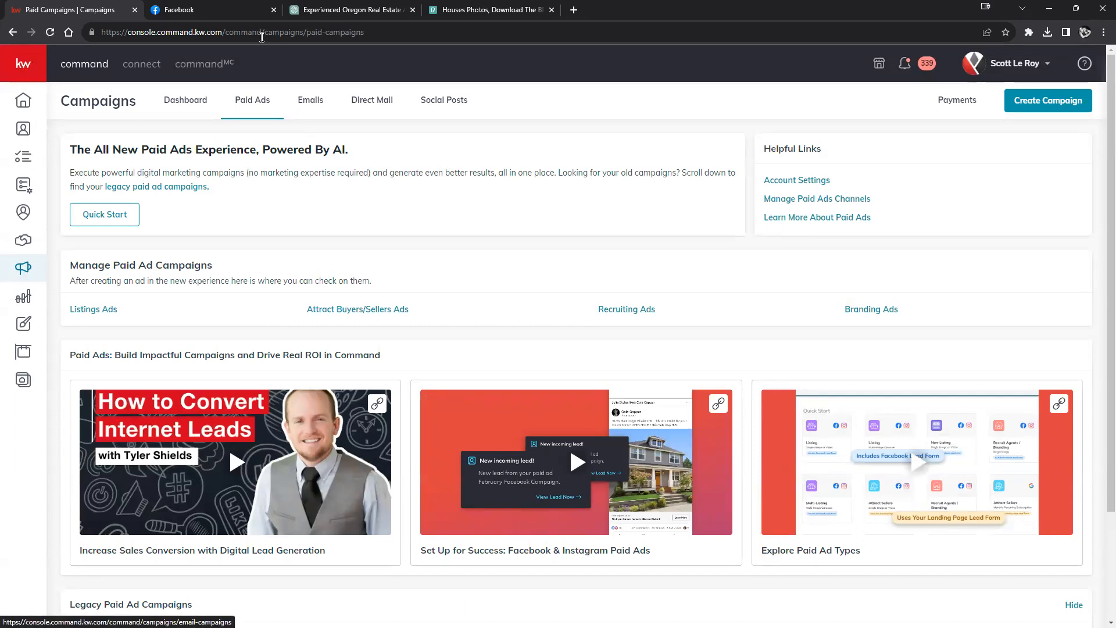
{"action": "left_click", "coordinate": [224, 9]}
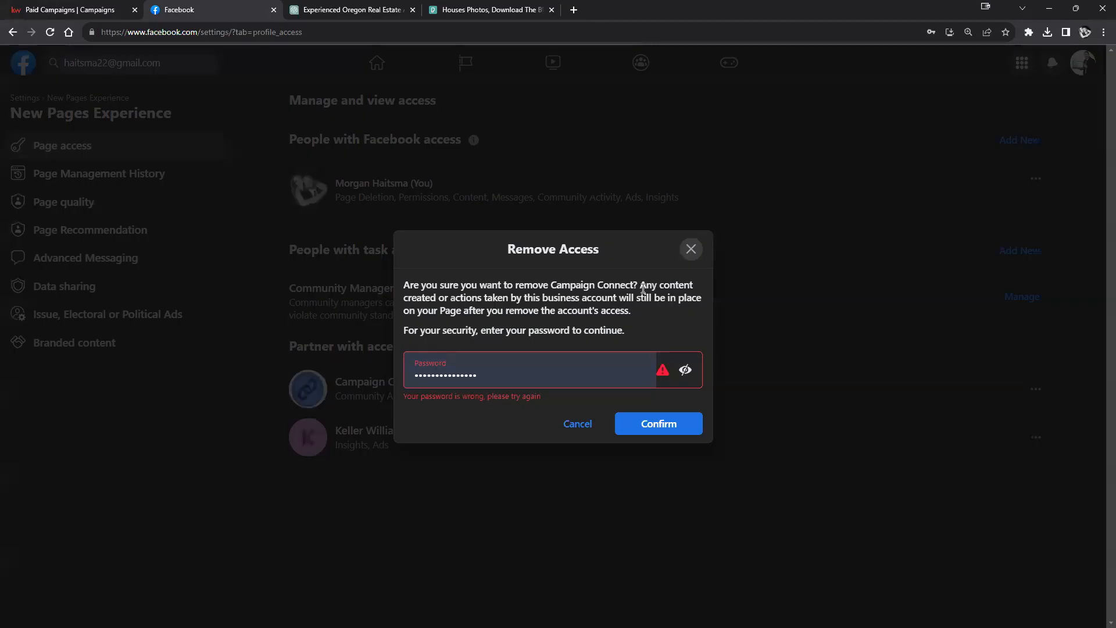
{"action": "left_click", "coordinate": [691, 249]}
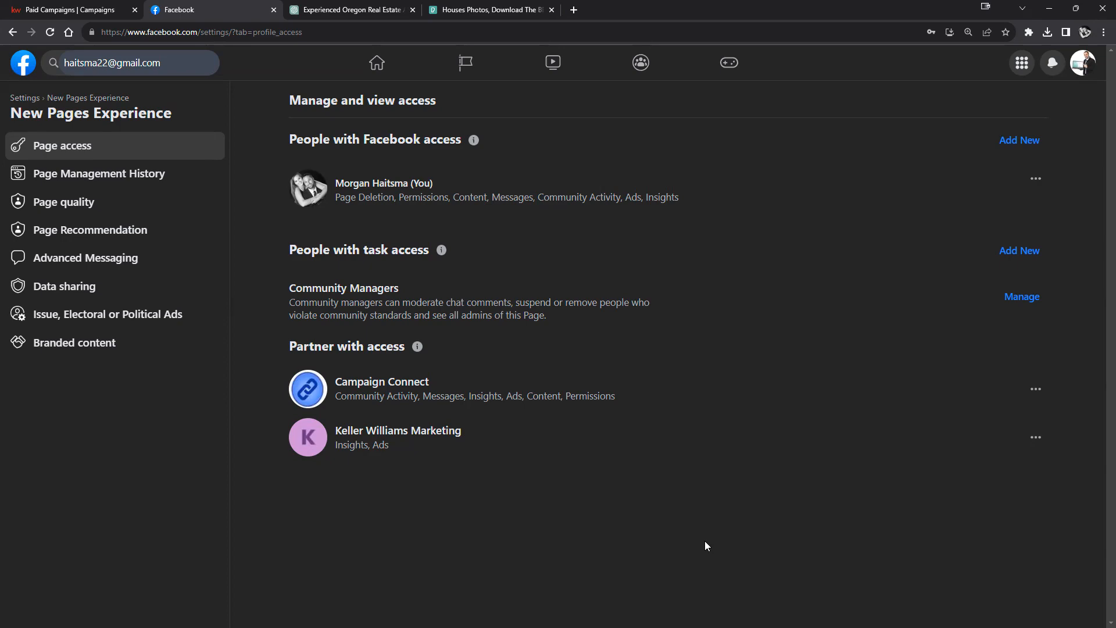
Step: Leave Facebook's Page settings and return to the KW Command Paid Ads campaigns tab
{"action": "left_click", "coordinate": [182, 315]}
{"action": "left_click", "coordinate": [75, 9]}
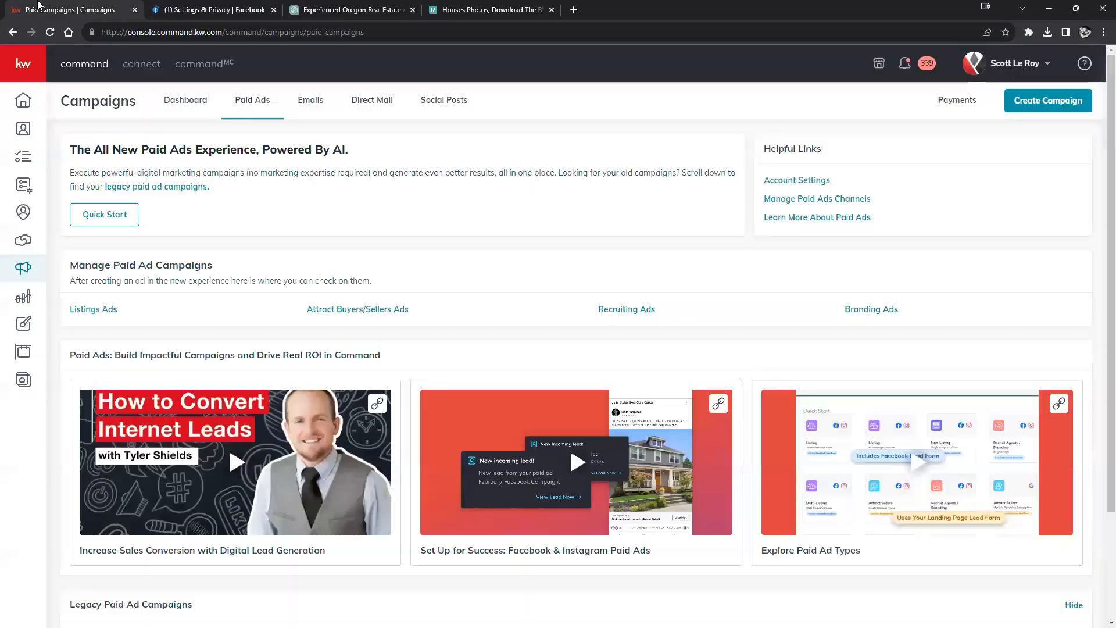
{"action": "left_click", "coordinate": [182, 5]}
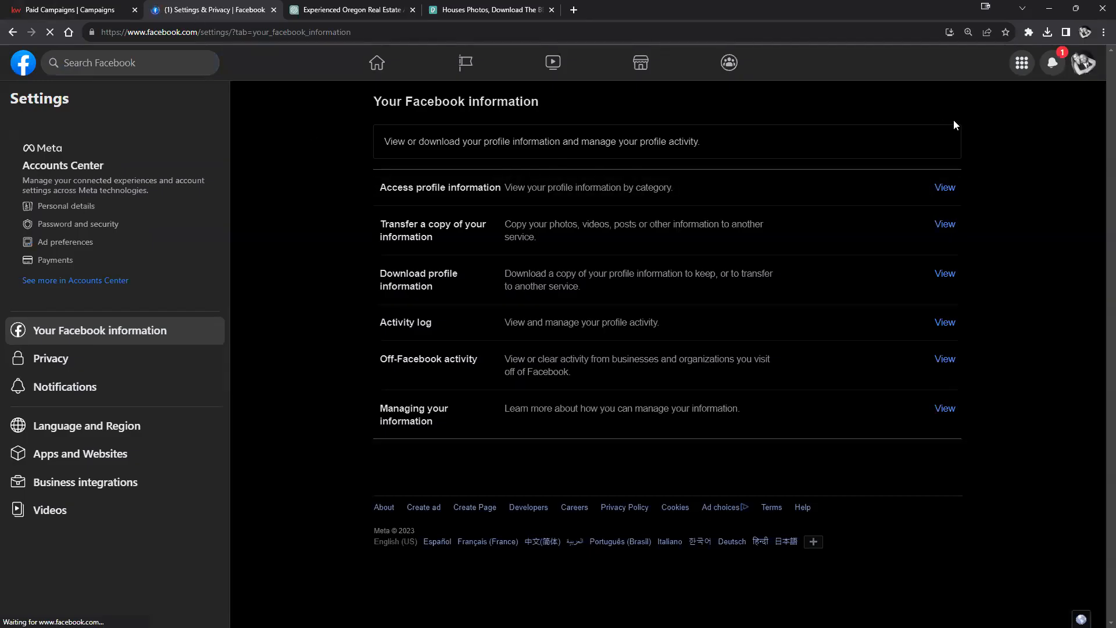
{"action": "left_click", "coordinate": [46, 6]}
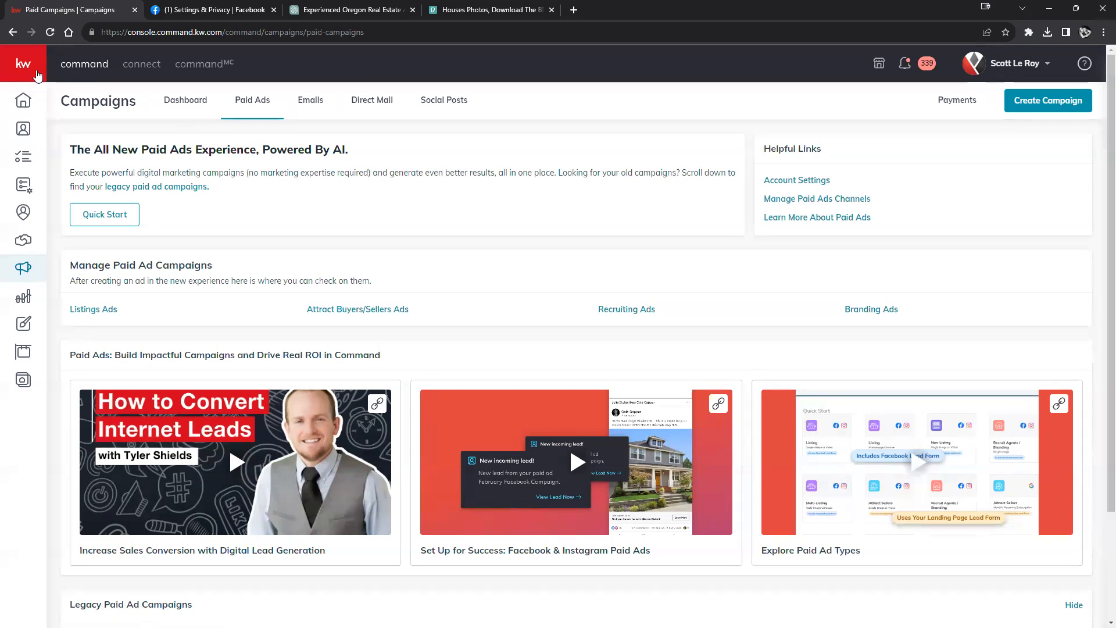
Step: Create a new campaign of type Paid Ad to reach the Quick Start templates
{"action": "mouse_move", "coordinate": [37, 76]}
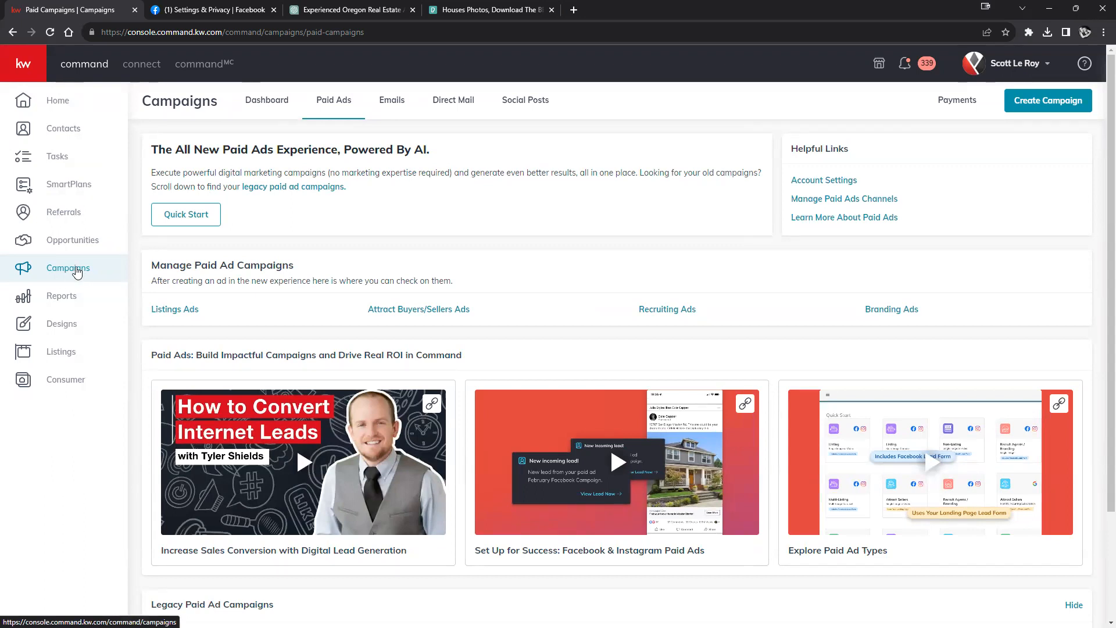
{"action": "left_click", "coordinate": [1031, 111]}
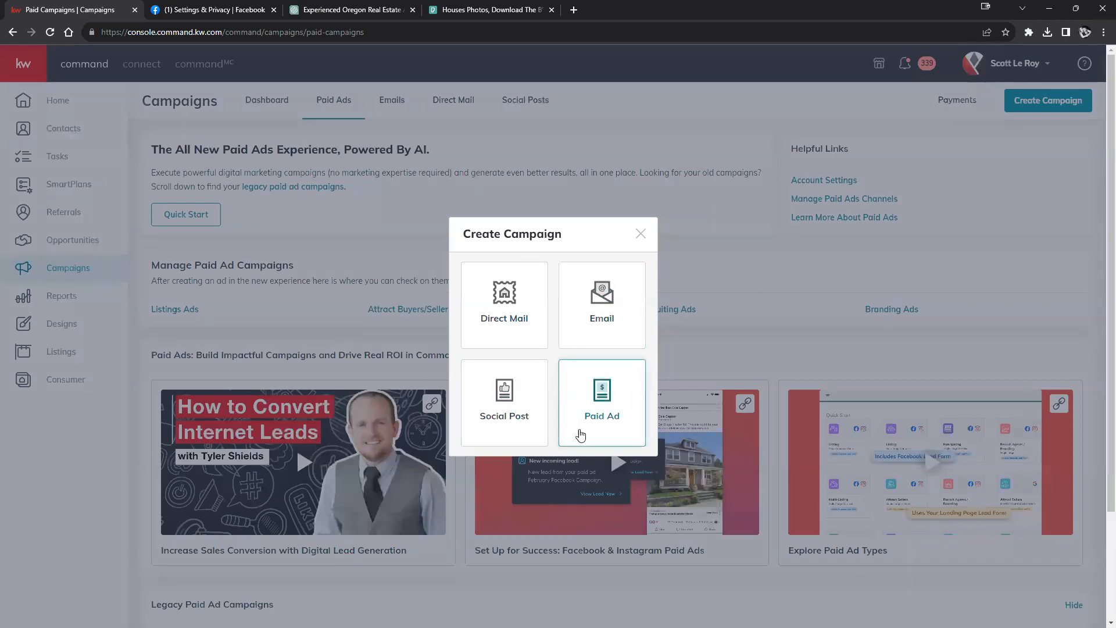
{"action": "left_click", "coordinate": [598, 423]}
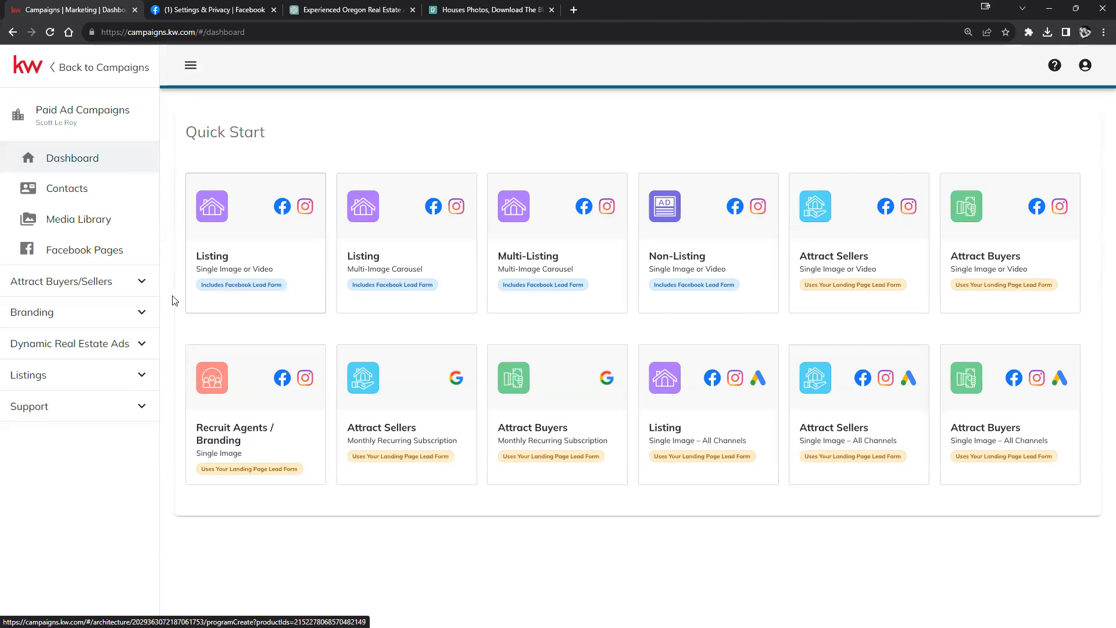
Step: Start a Listing Single Image program and link the KW Teaching samples Facebook page
{"action": "left_click", "coordinate": [275, 242]}
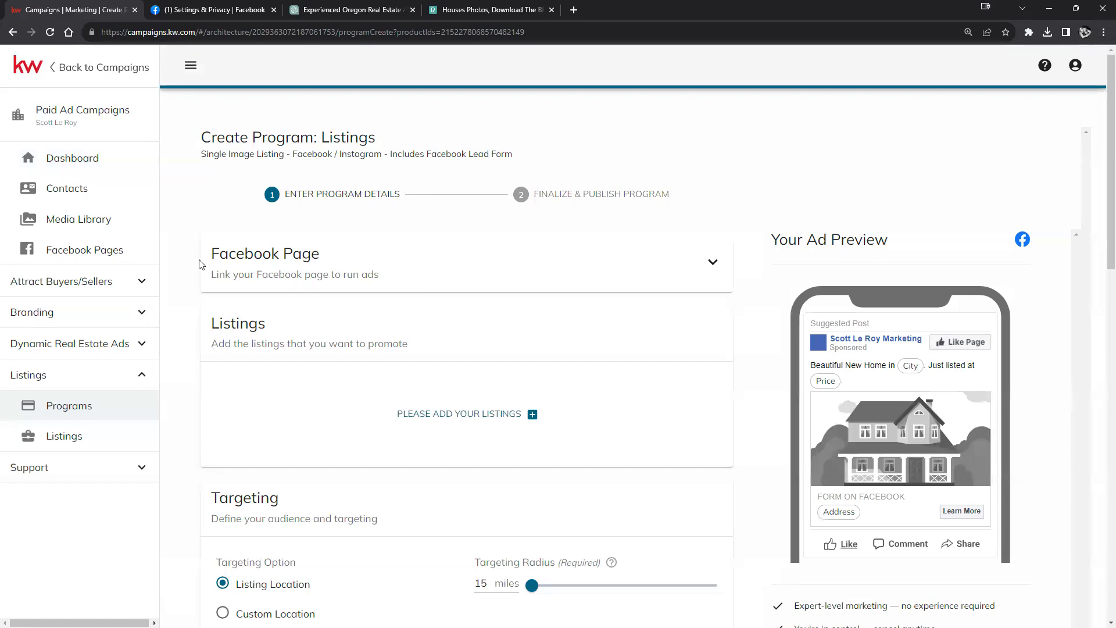
{"action": "left_click", "coordinate": [713, 265]}
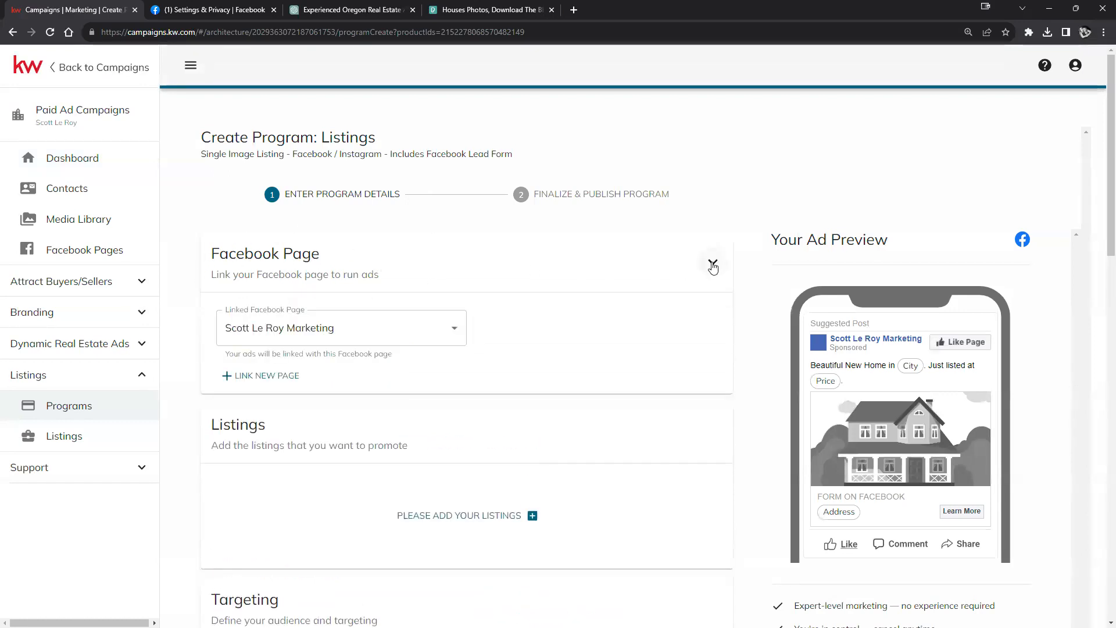
{"action": "left_click", "coordinate": [454, 334]}
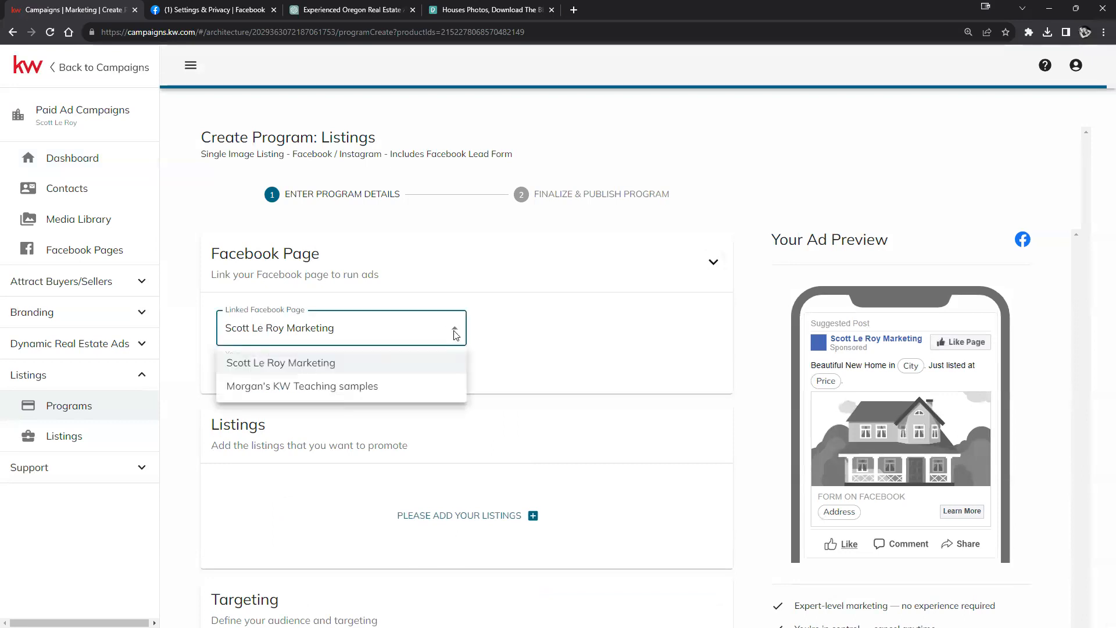
{"action": "left_click", "coordinate": [334, 387]}
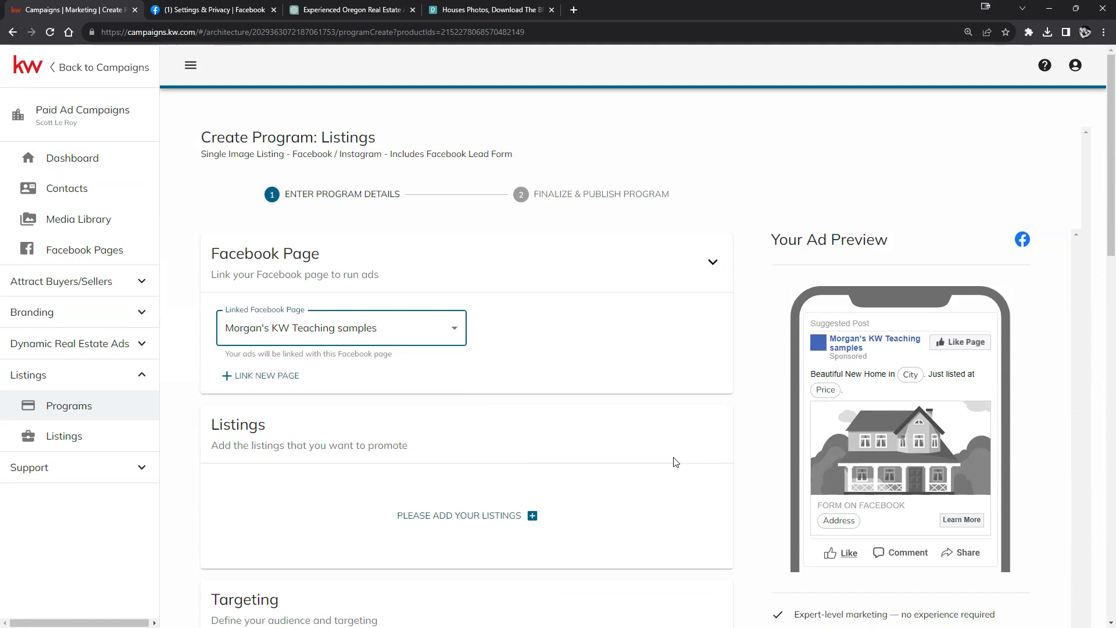
{"action": "scroll", "coordinate": [671, 441], "scroll_direction": "down", "scroll_amount": 2}
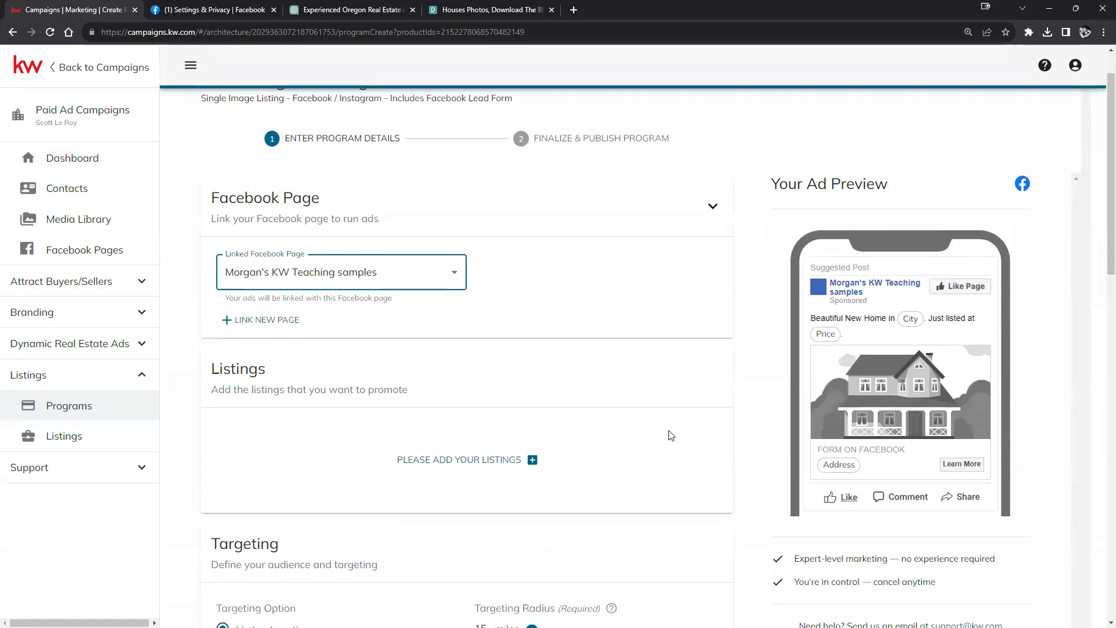
{"action": "scroll", "coordinate": [668, 435], "scroll_direction": "up", "scroll_amount": 1}
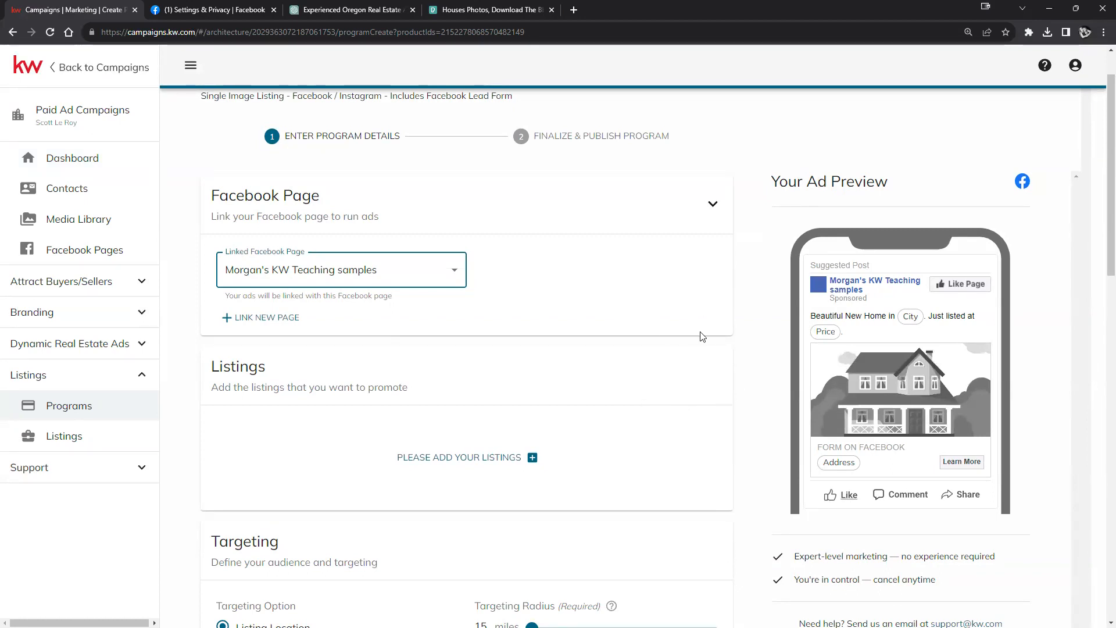
{"action": "scroll", "coordinate": [701, 335], "scroll_direction": "down", "scroll_amount": 2}
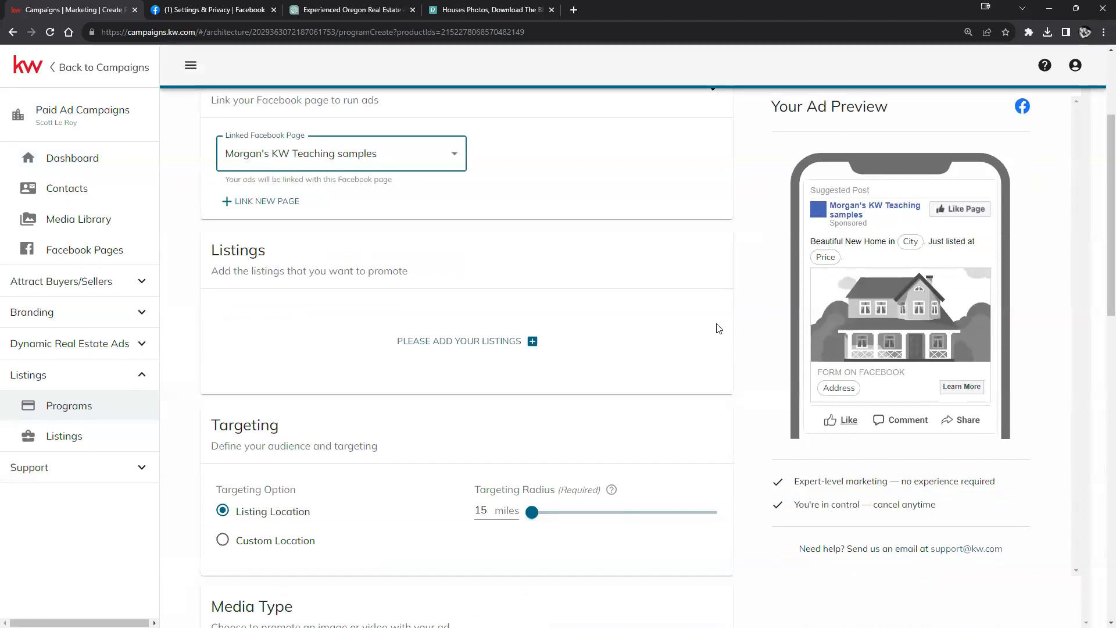
{"action": "scroll", "coordinate": [719, 323], "scroll_direction": "up", "scroll_amount": 3}
{"action": "scroll", "coordinate": [597, 421], "scroll_direction": "down", "scroll_amount": 2}
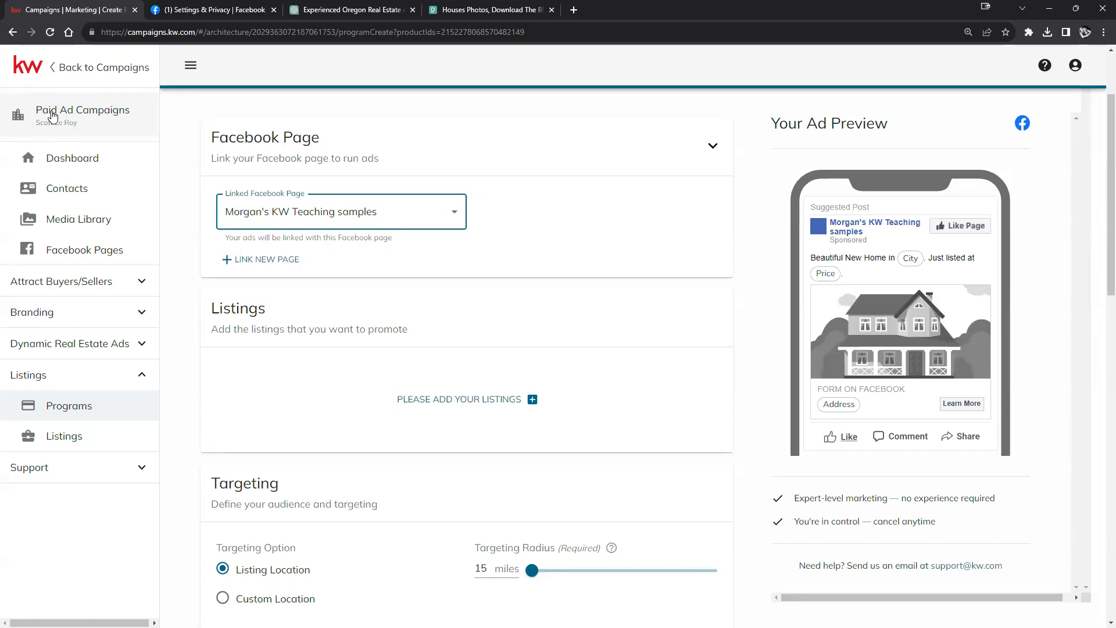
Step: Leave the program, go Home to the Designs library, and choose Social in Create Design
{"action": "left_click", "coordinate": [55, 72]}
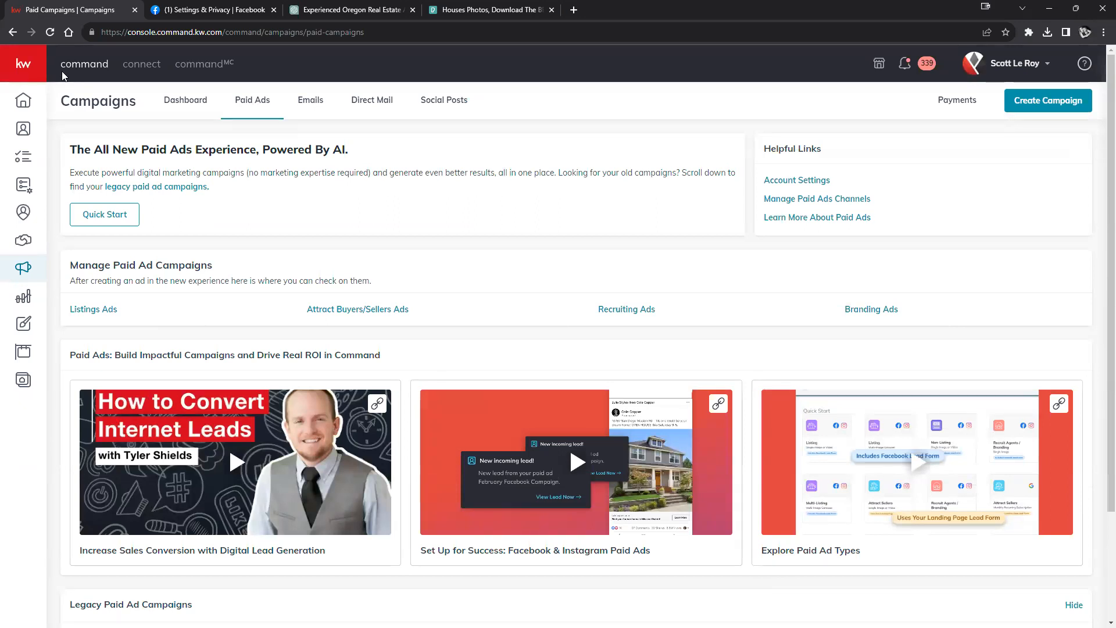
{"action": "mouse_move", "coordinate": [30, 76]}
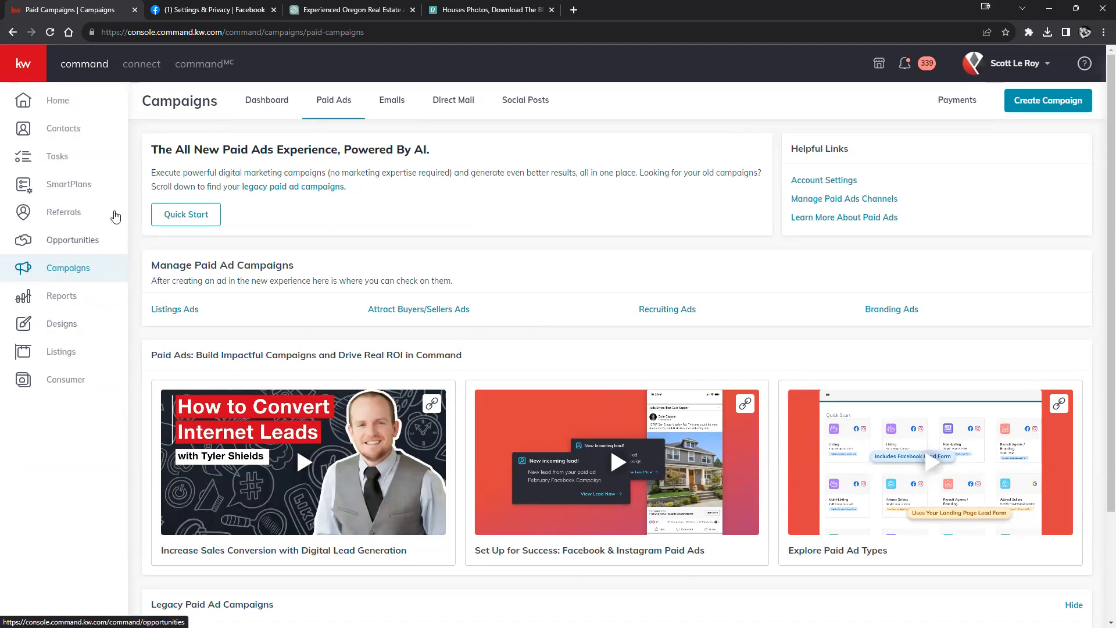
{"action": "left_click", "coordinate": [63, 103]}
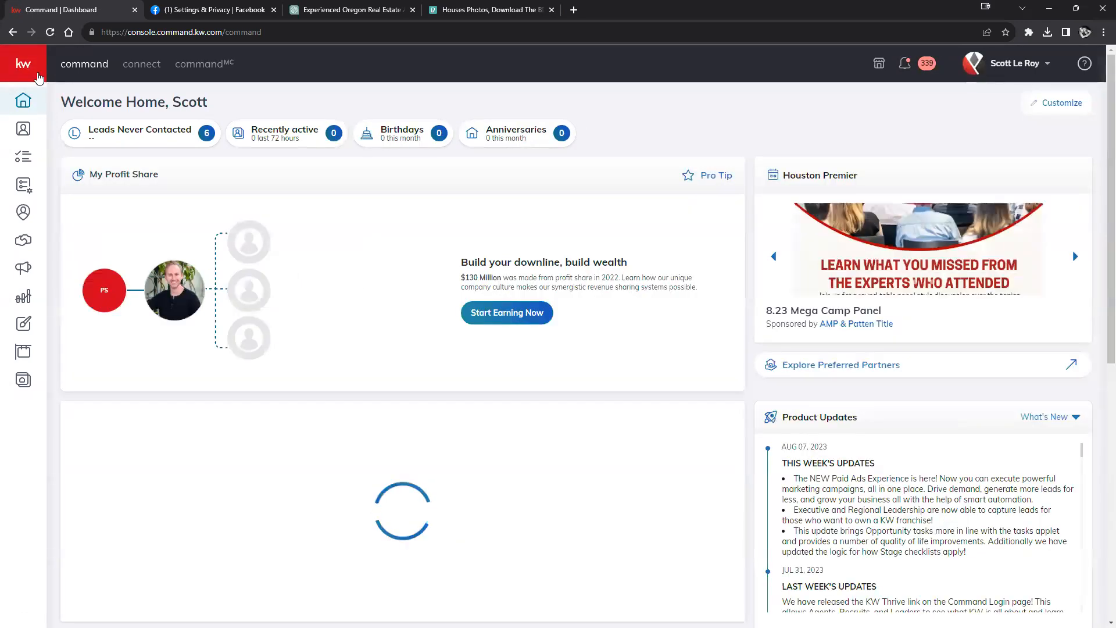
{"action": "left_click", "coordinate": [29, 74]}
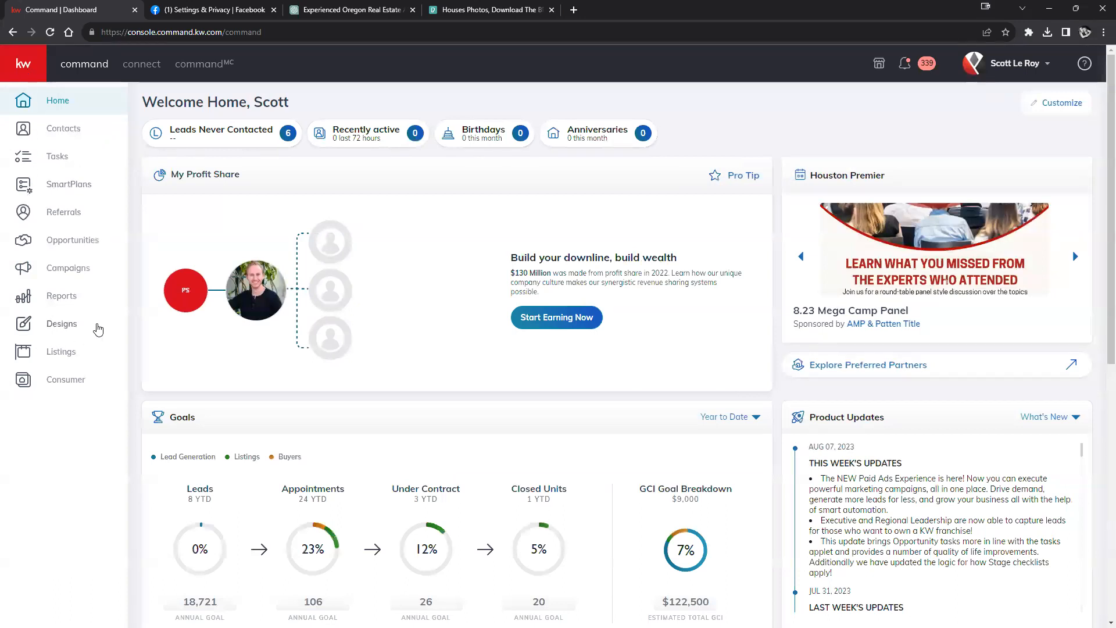
{"action": "left_click", "coordinate": [52, 330]}
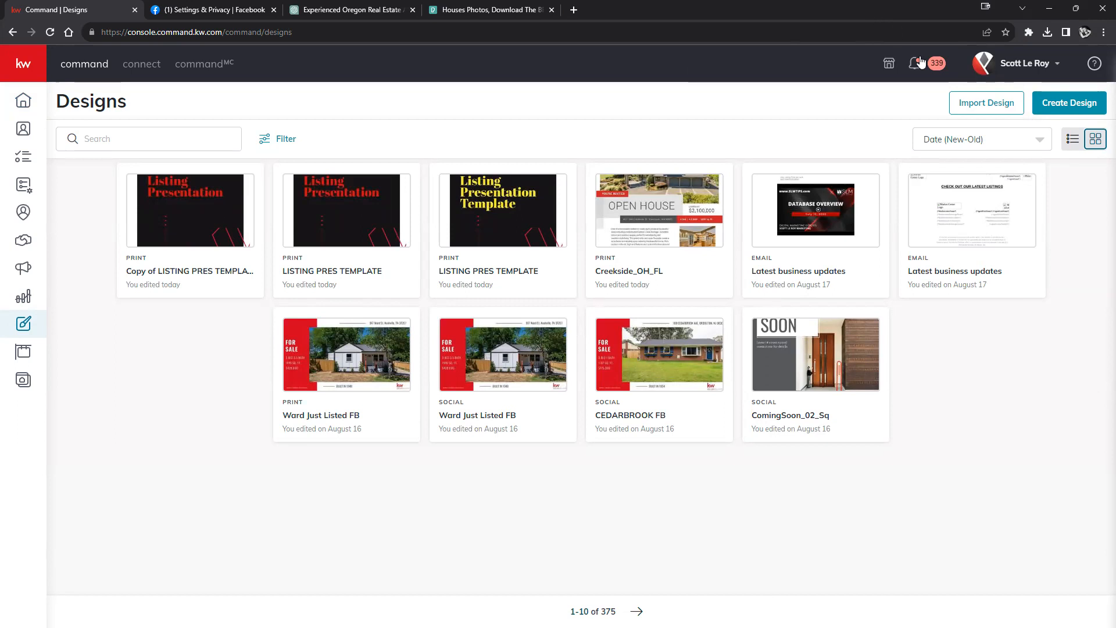
{"action": "left_click", "coordinate": [1066, 105]}
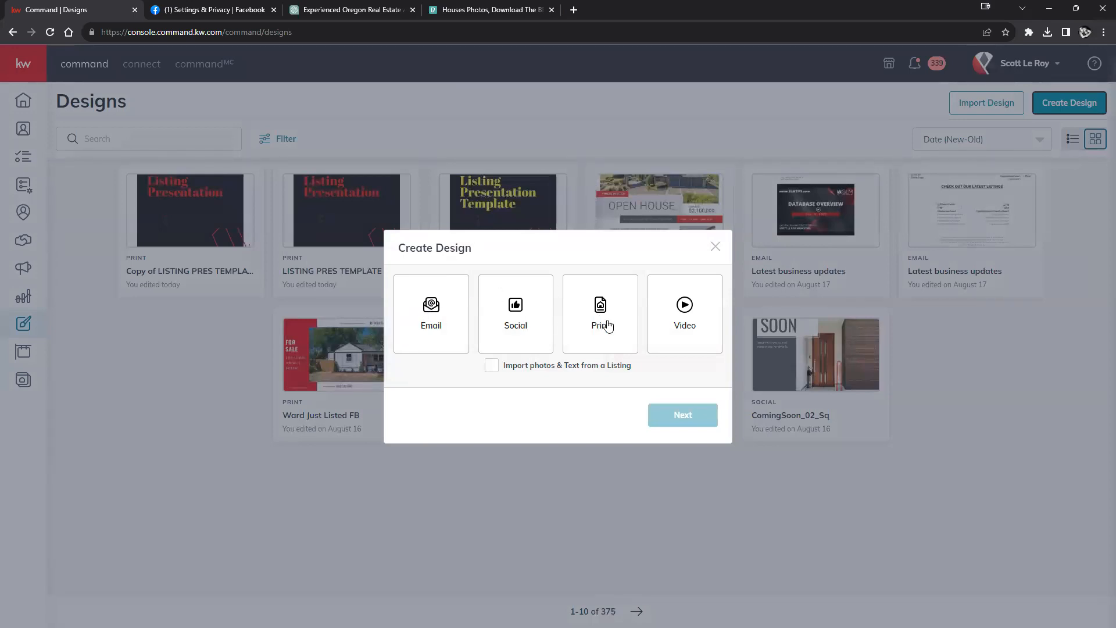
{"action": "left_click", "coordinate": [514, 305]}
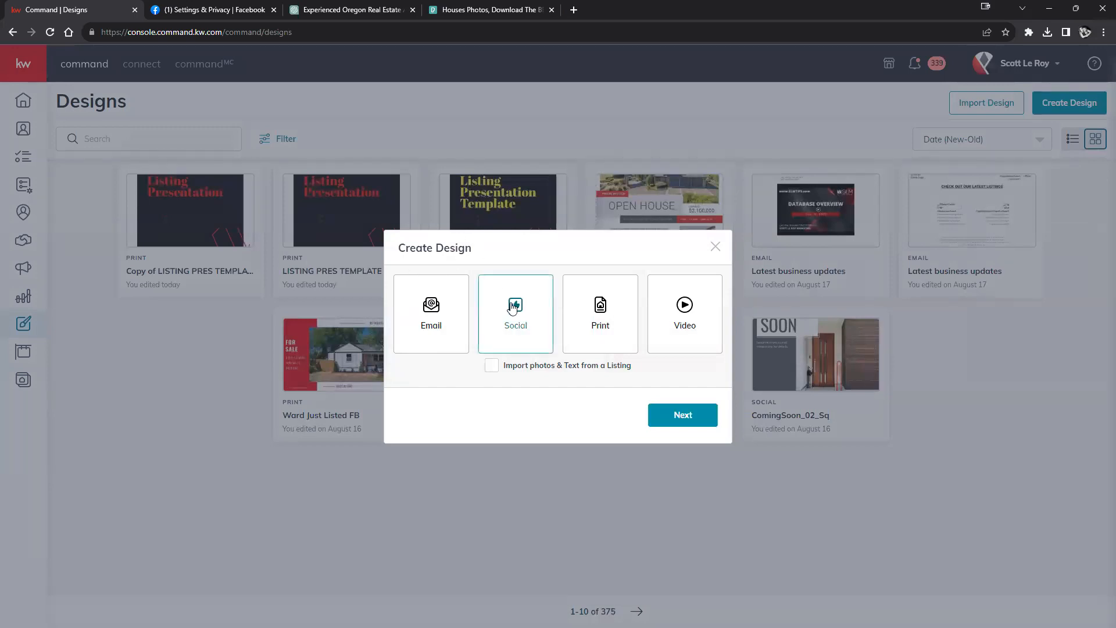
Step: Continue to the social templates and use the ComingSoon_07_Sq Coming Soon template
{"action": "left_click", "coordinate": [685, 416]}
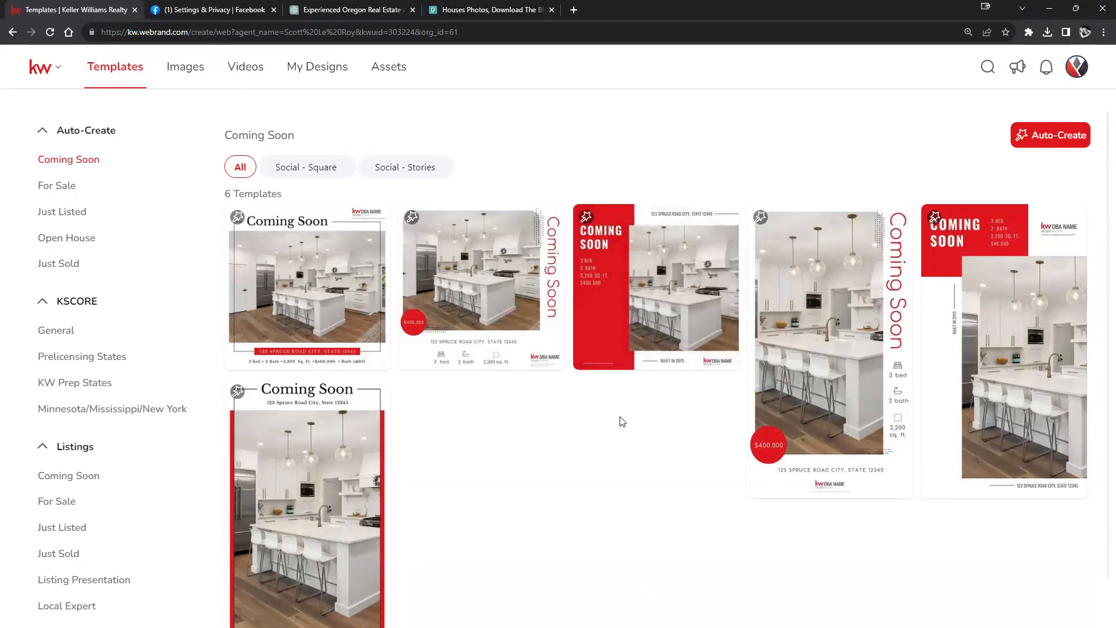
{"action": "mouse_move", "coordinate": [316, 242]}
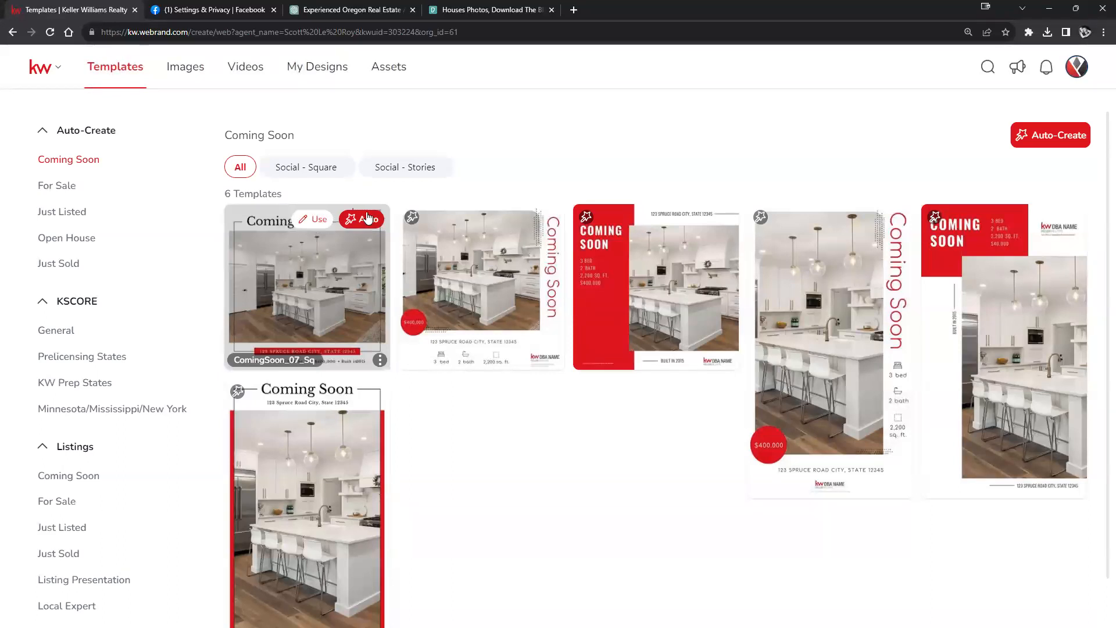
{"action": "left_click", "coordinate": [309, 226]}
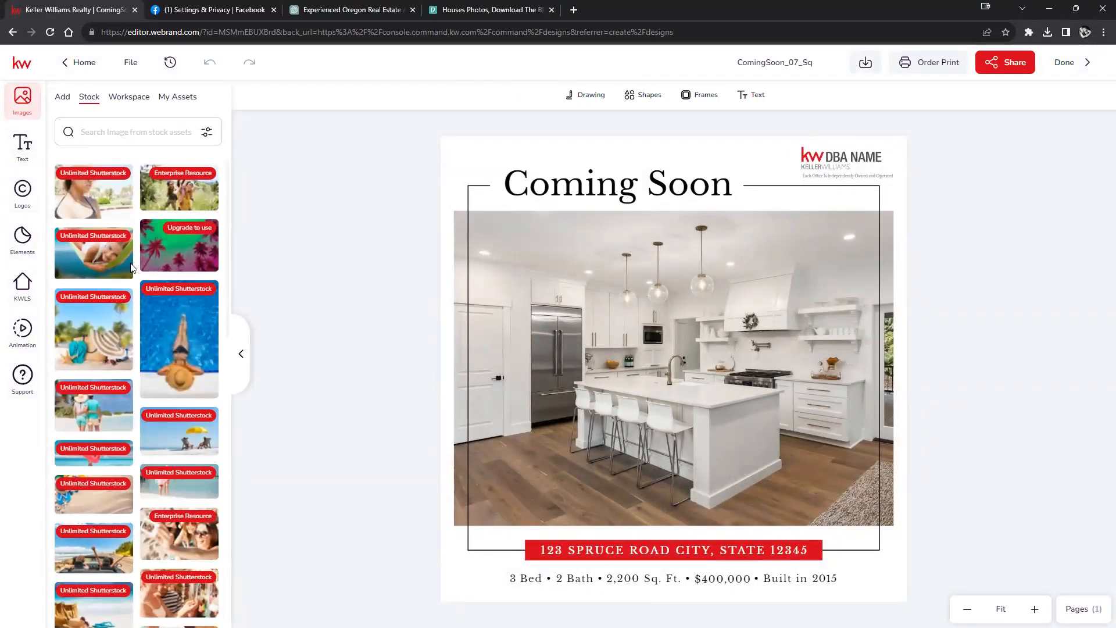
Step: Search KW listings for '123 Ma' and drag the Woburn 123 Main St house photo into the main picture
{"action": "left_click", "coordinate": [22, 285]}
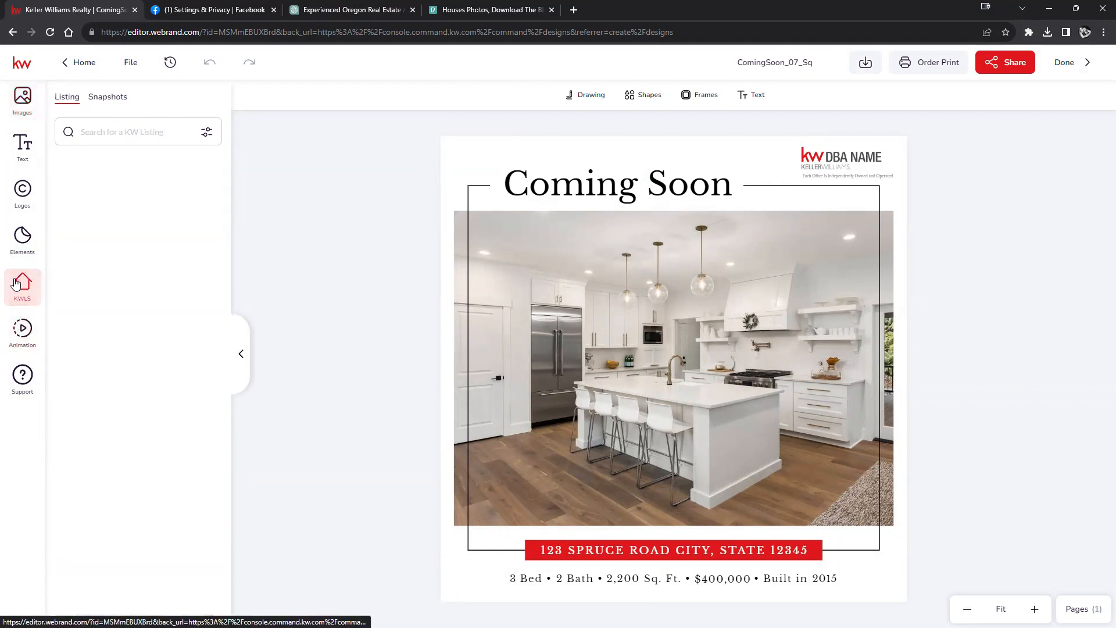
{"action": "left_click", "coordinate": [121, 129]}
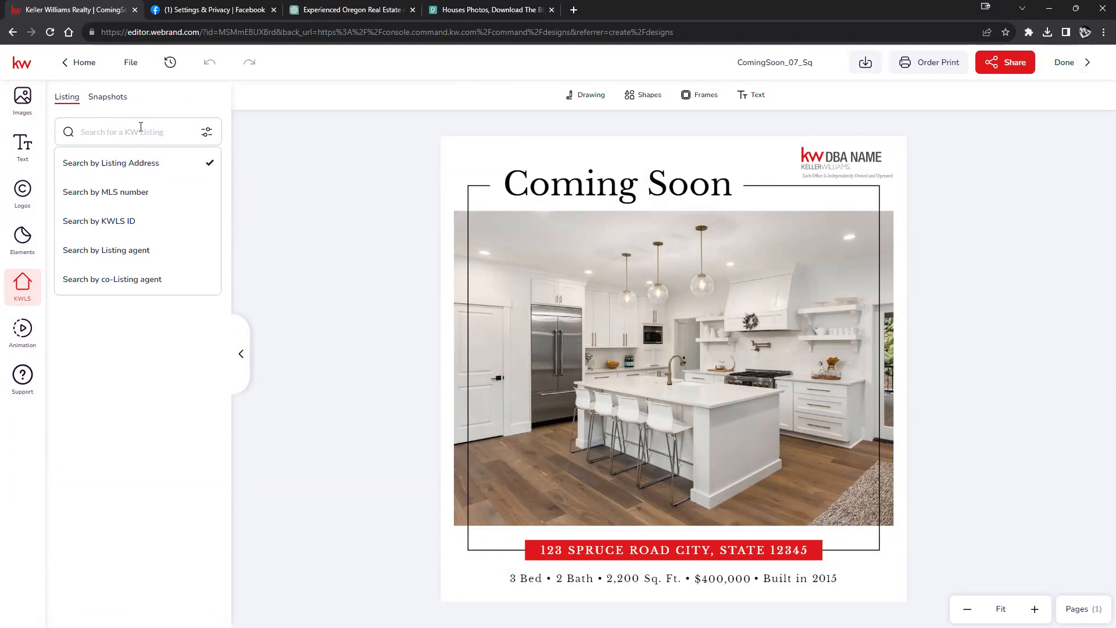
{"action": "type", "text": "123 Main St"}
{"action": "key", "text": "Return"}
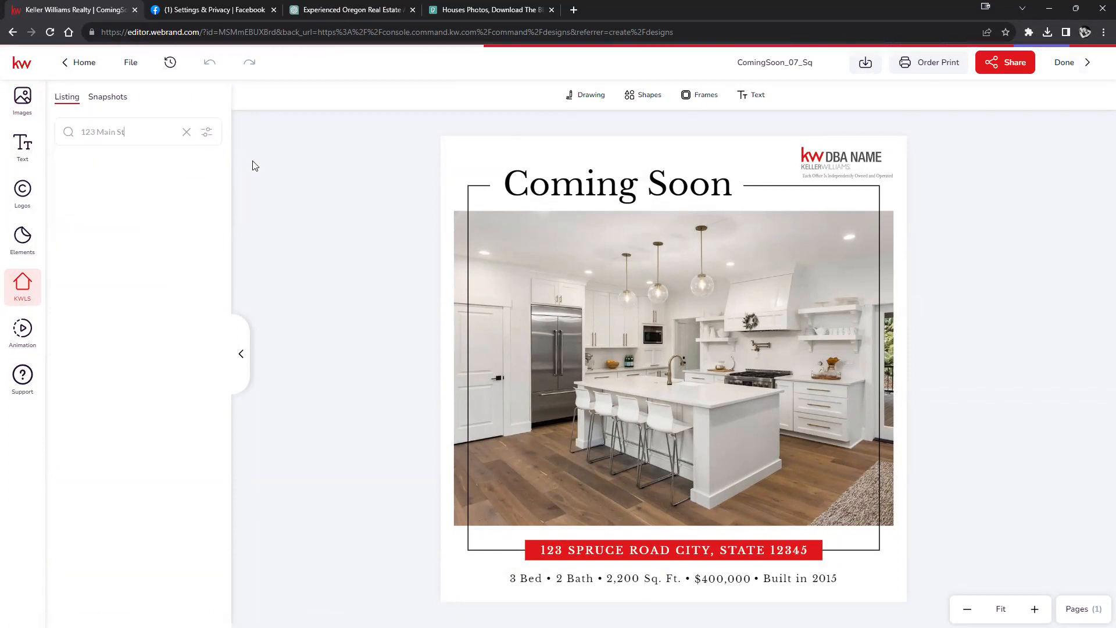
{"action": "scroll", "coordinate": [147, 377], "scroll_direction": "down", "scroll_amount": 2}
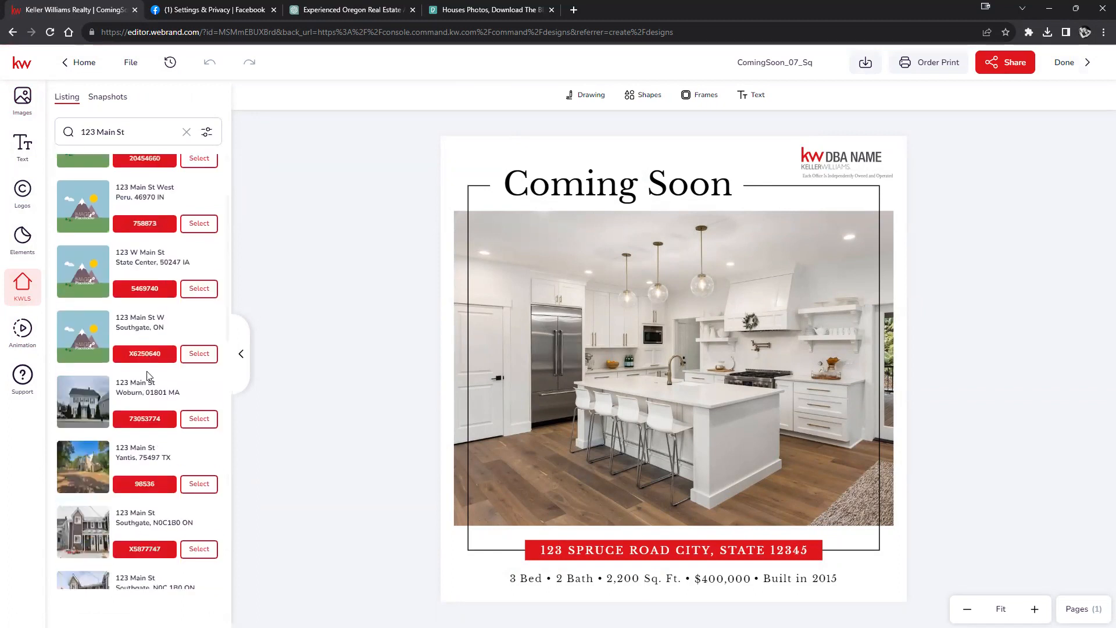
{"action": "left_click", "coordinate": [196, 421]}
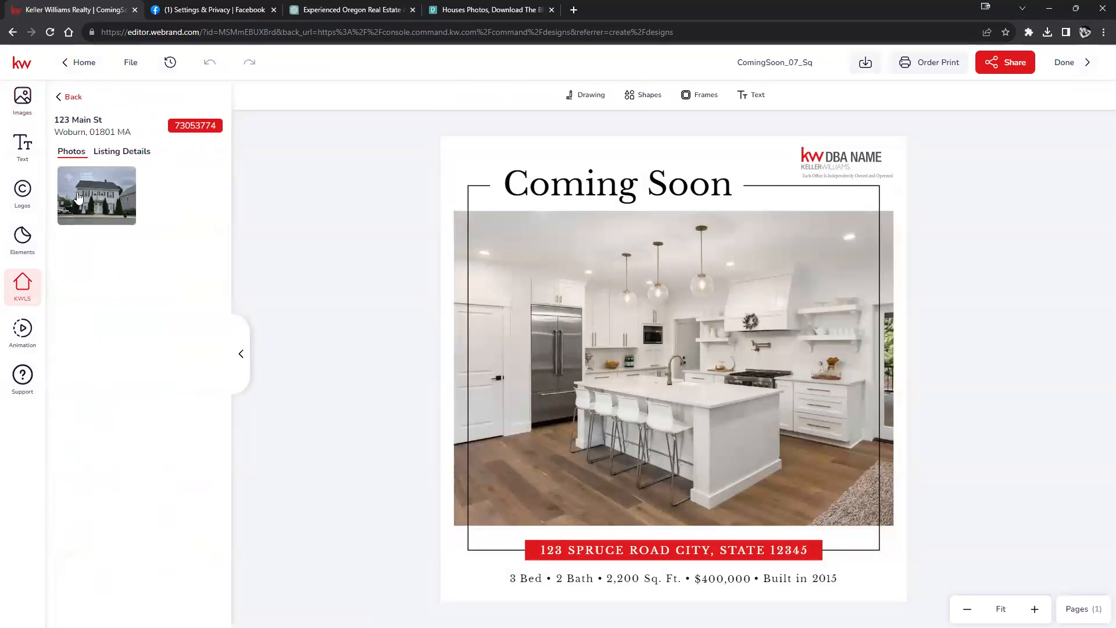
{"action": "left_click_drag", "start_coordinate": [102, 198], "coordinate": [651, 337]}
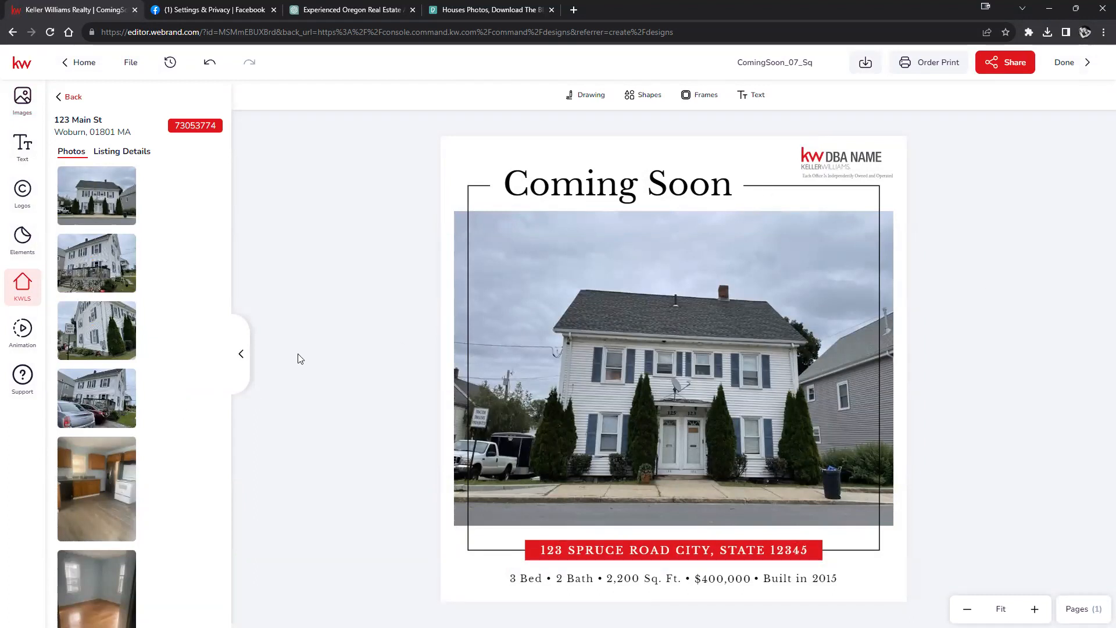
{"action": "left_click", "coordinate": [240, 357]}
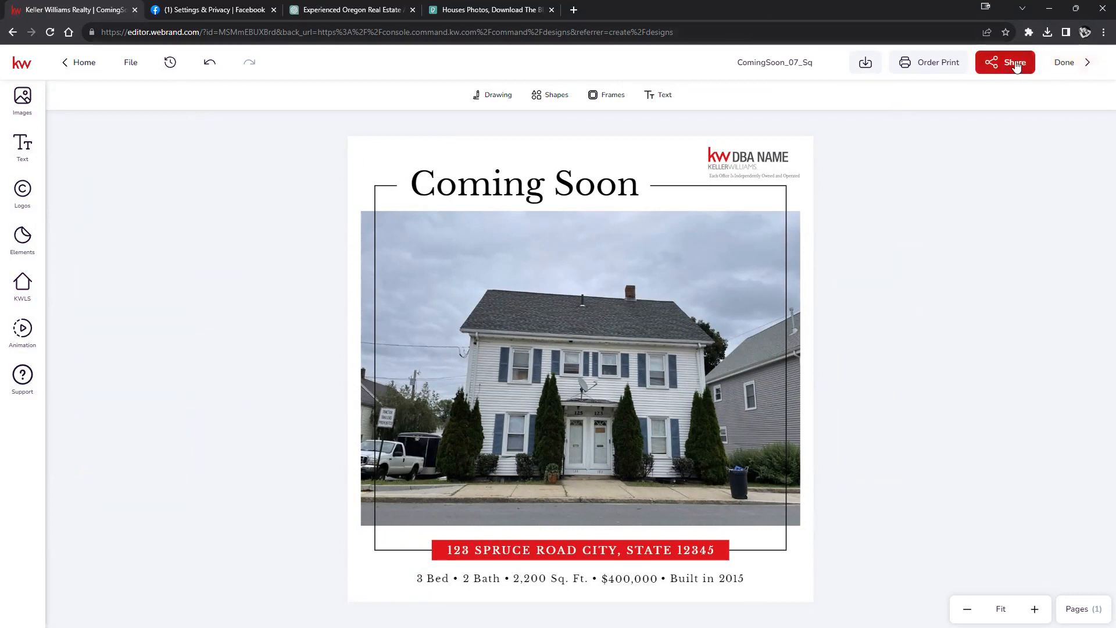
Step: Save the design, download it as a PNG, and go back to Designs
{"action": "left_click", "coordinate": [131, 63]}
{"action": "left_click", "coordinate": [137, 98]}
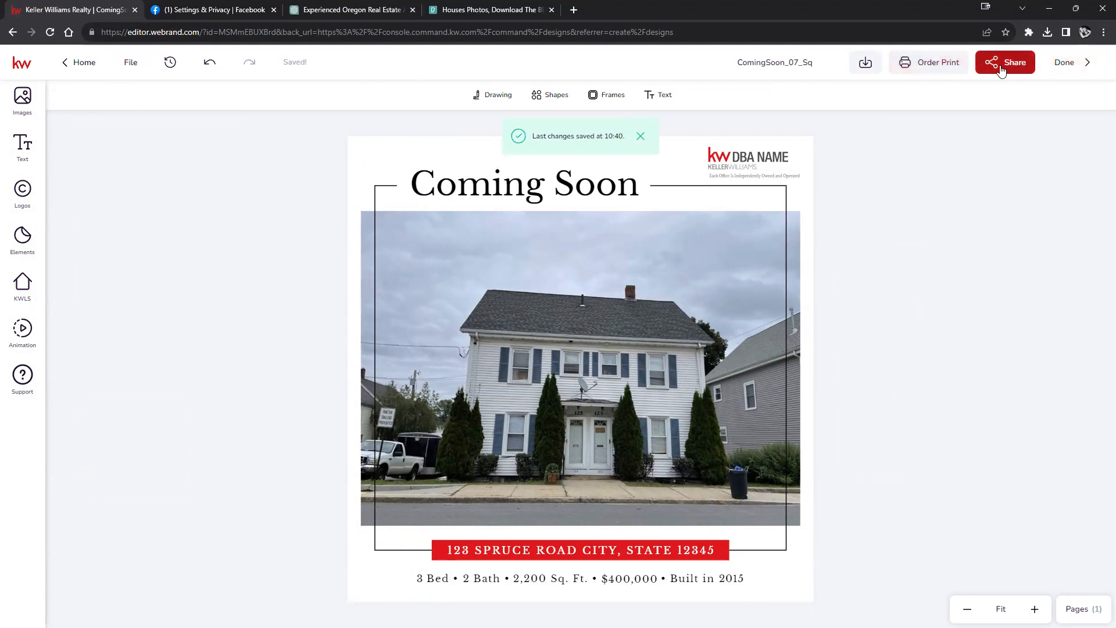
{"action": "left_click", "coordinate": [862, 65]}
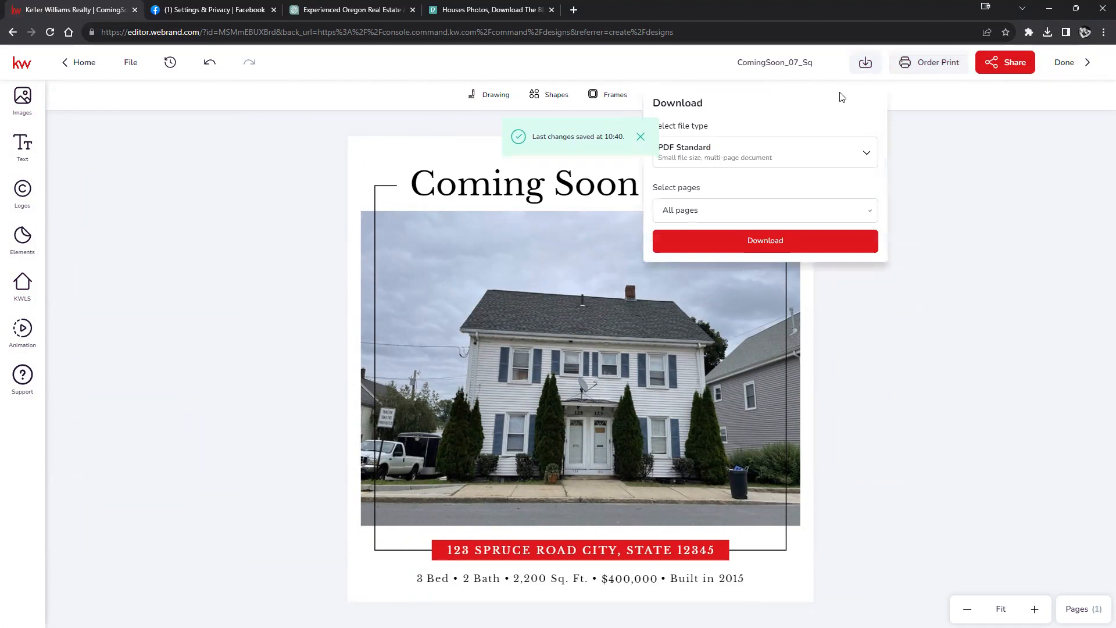
{"action": "left_click", "coordinate": [861, 156]}
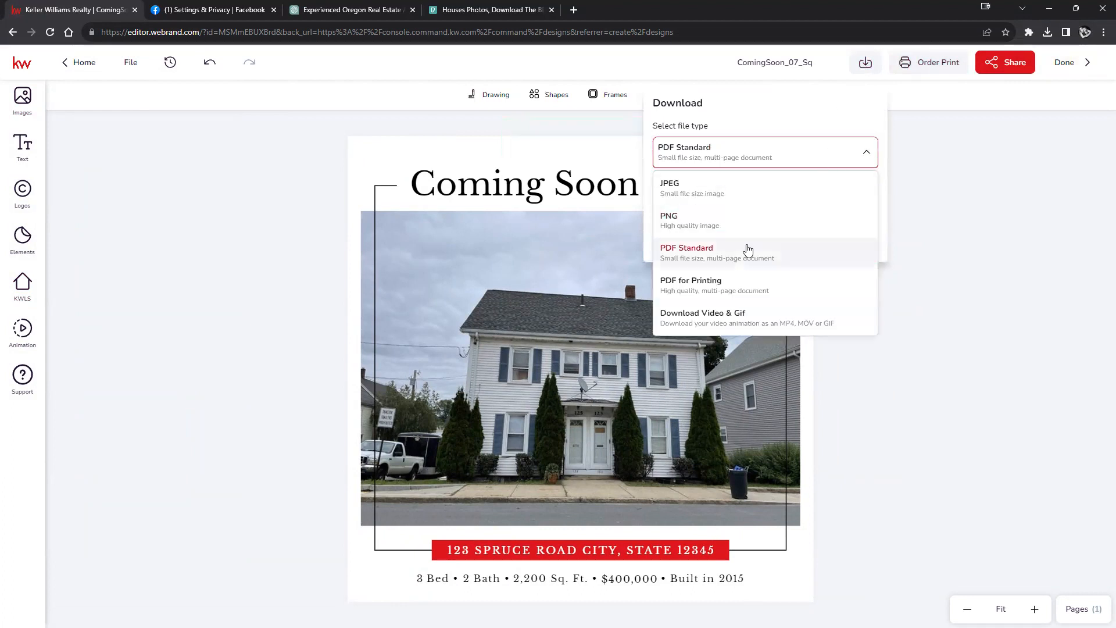
{"action": "left_click", "coordinate": [751, 214]}
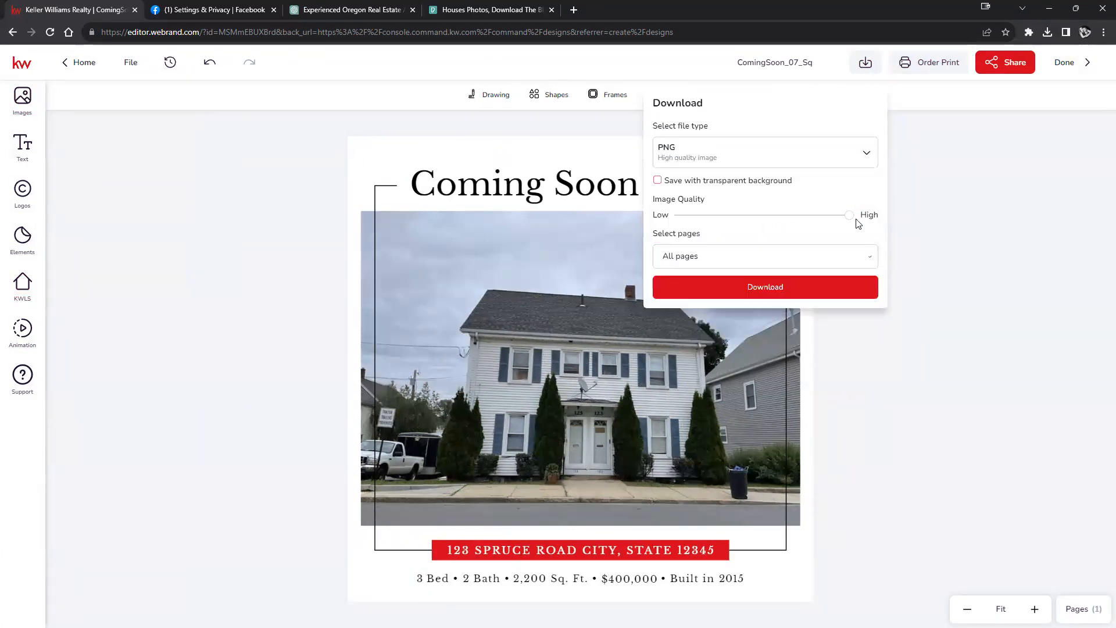
{"action": "left_click", "coordinate": [777, 290]}
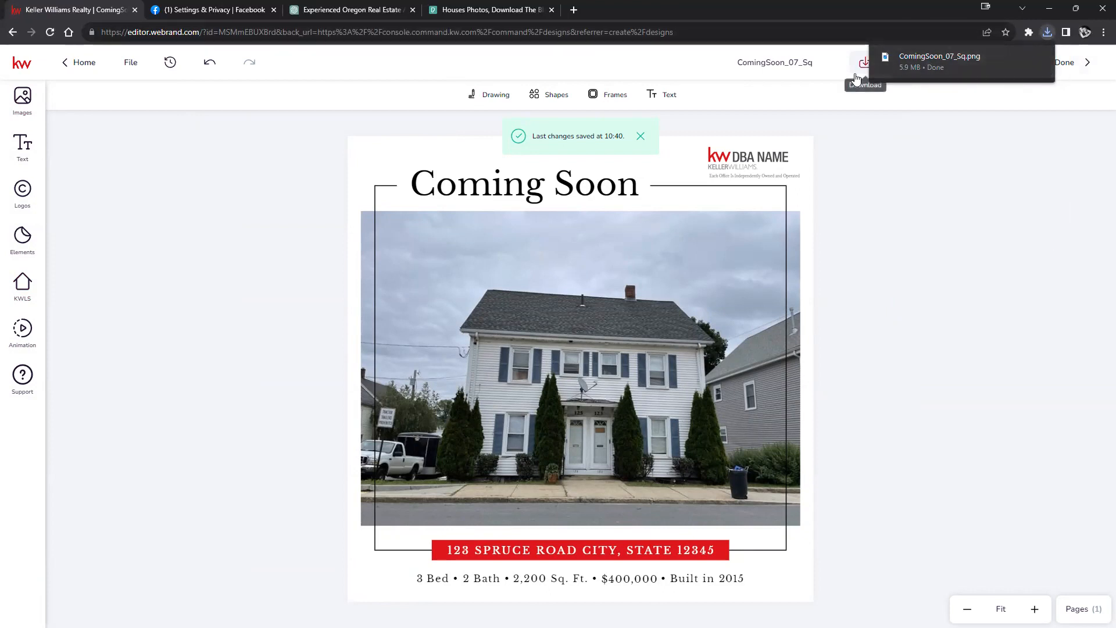
{"action": "left_click", "coordinate": [9, 36]}
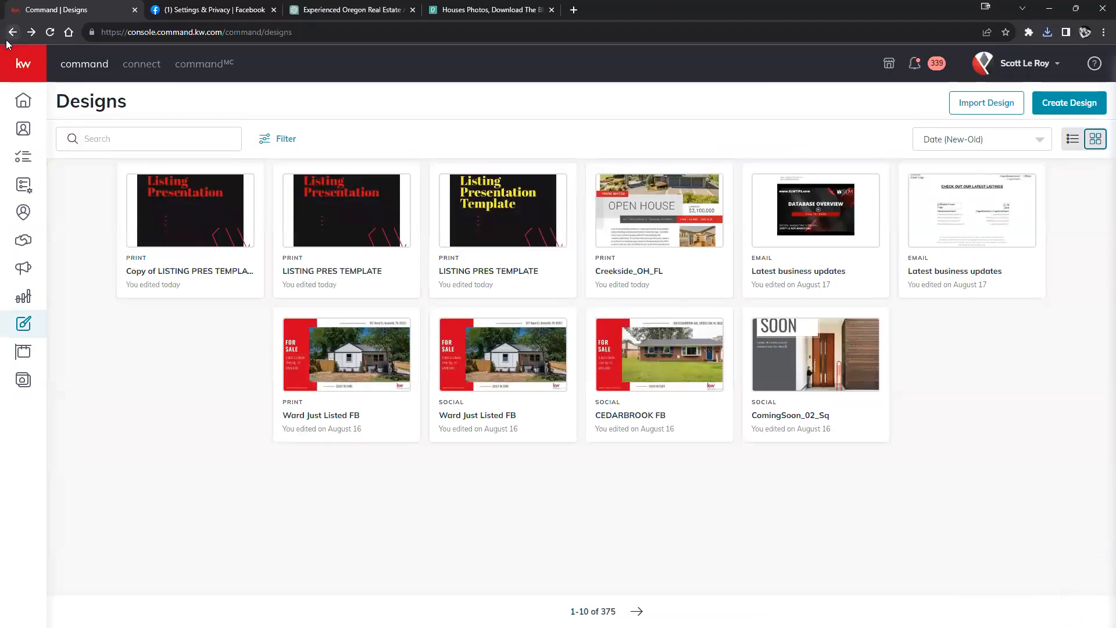
Step: From the expanded sidebar's Campaigns section, create a new Paid Ad campaign
{"action": "left_click", "coordinate": [22, 73]}
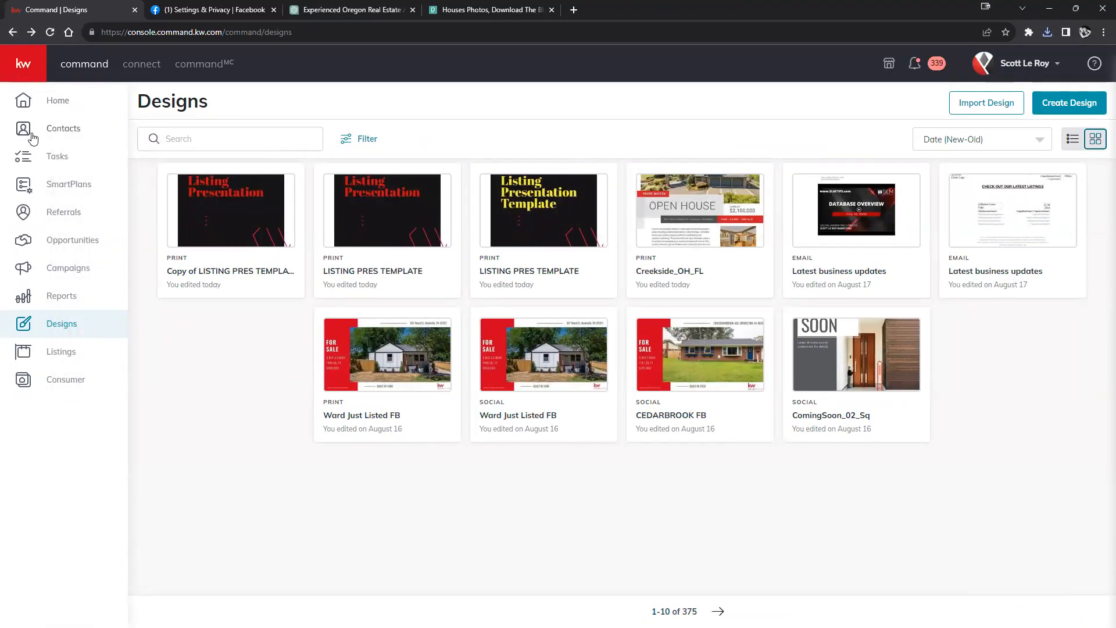
{"action": "left_click", "coordinate": [56, 274]}
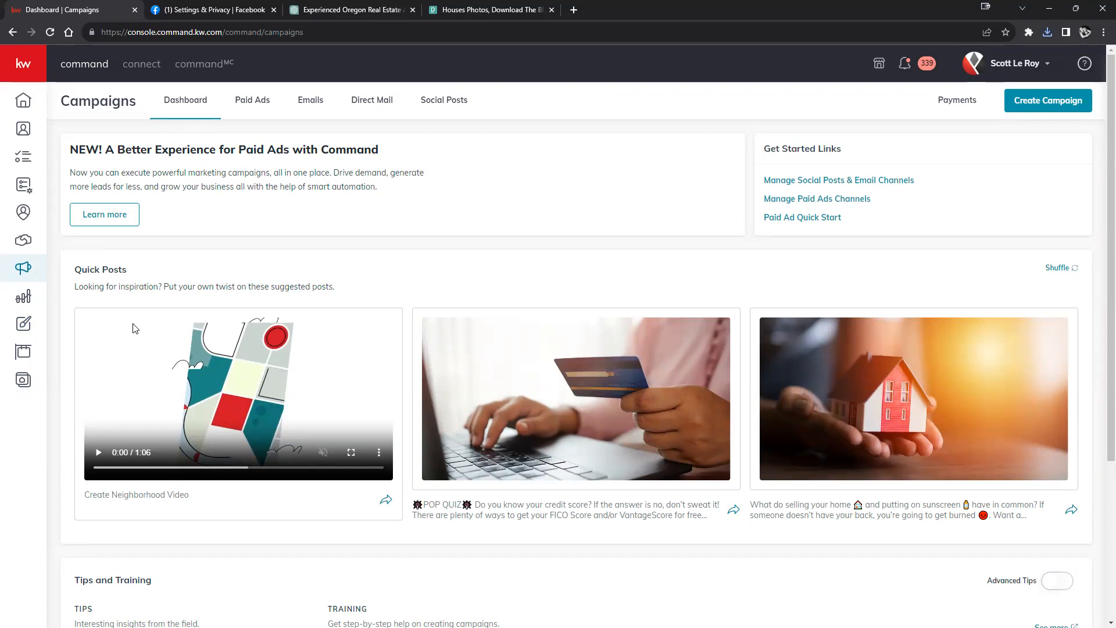
{"action": "left_click", "coordinate": [1033, 109]}
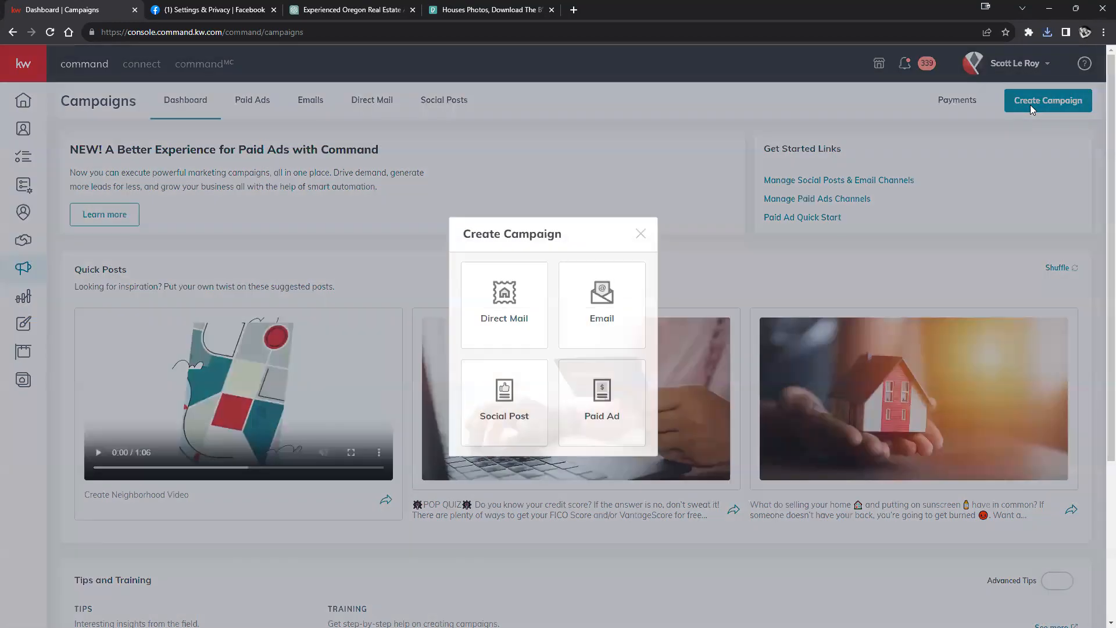
{"action": "left_click", "coordinate": [602, 405]}
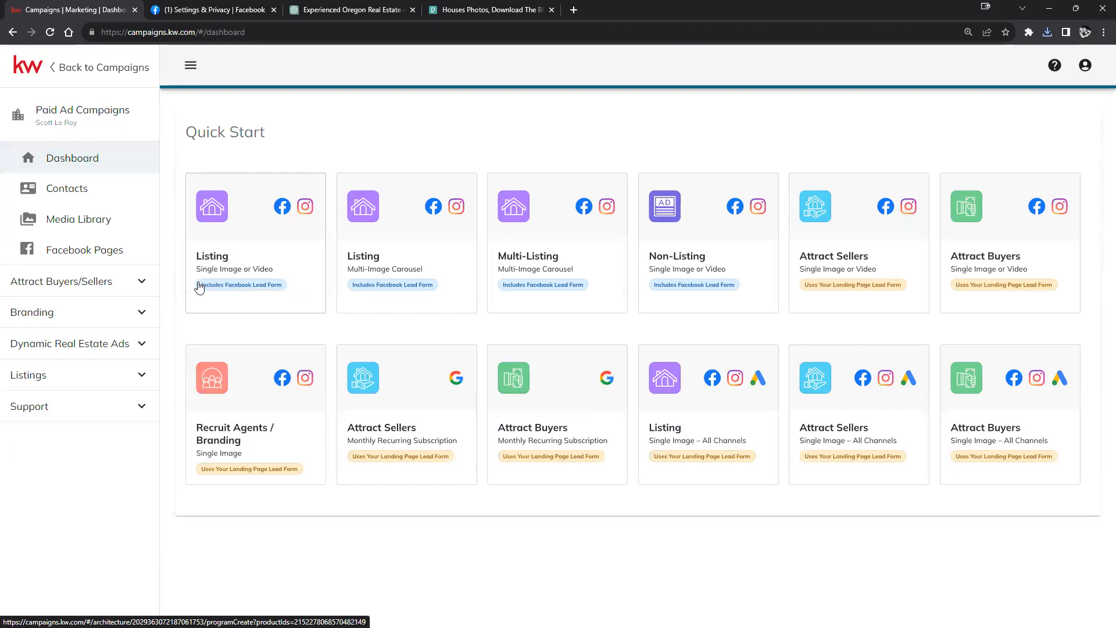
Step: Zoom the browser page up to 125% from Chrome's menu
{"action": "left_click", "coordinate": [1103, 32]}
{"action": "left_click", "coordinate": [1068, 169]}
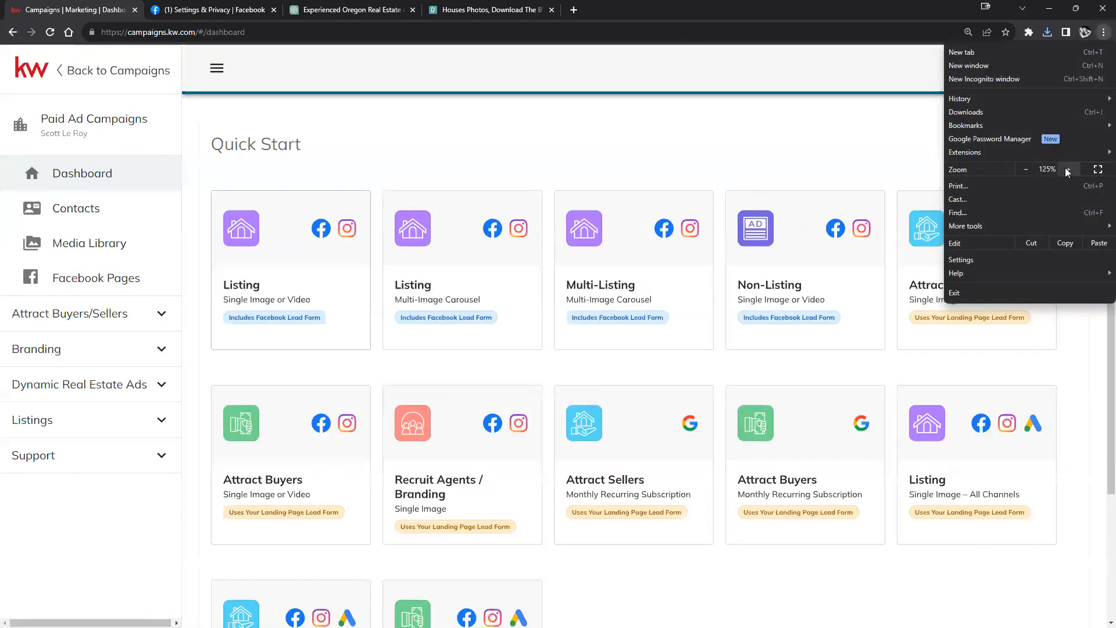
{"action": "left_click", "coordinate": [772, 149]}
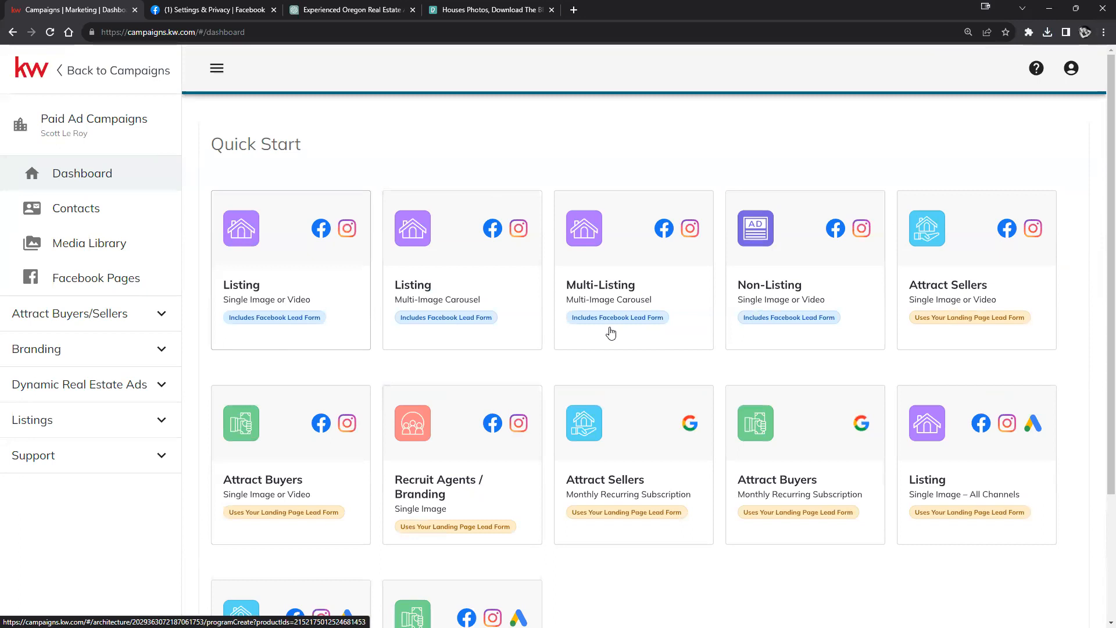
Step: Browse the Quick Start cards and pick the Non-Listing Facebook and Instagram single image or video program
{"action": "scroll", "coordinate": [621, 361], "scroll_direction": "down", "scroll_amount": 2}
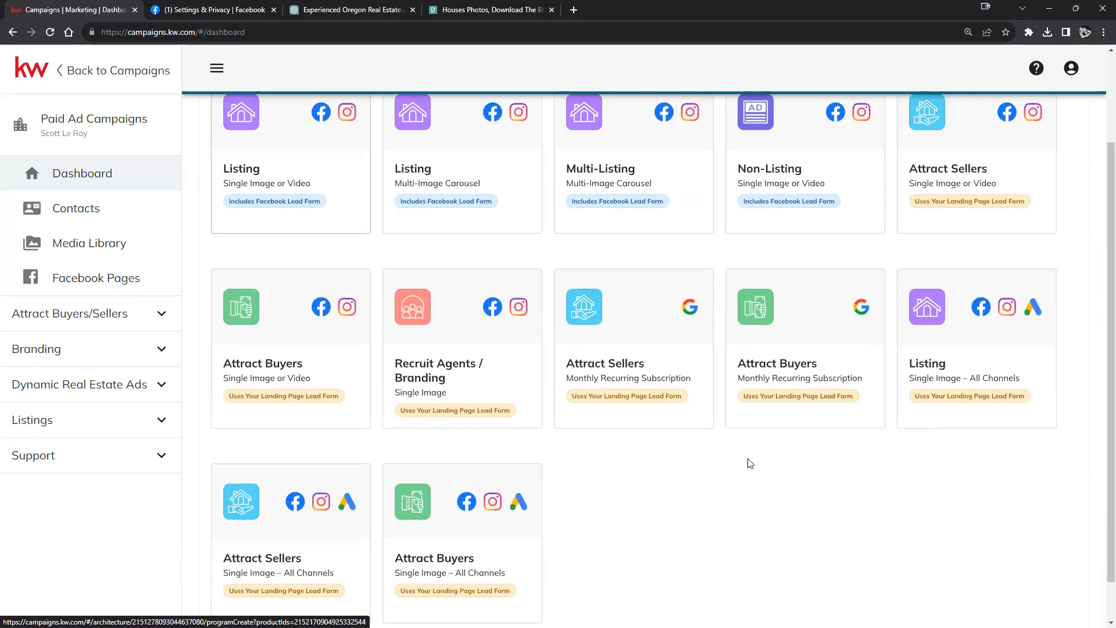
{"action": "scroll", "coordinate": [729, 465], "scroll_direction": "down", "scroll_amount": 1}
{"action": "scroll", "coordinate": [727, 466], "scroll_direction": "up", "scroll_amount": 2}
{"action": "scroll", "coordinate": [339, 399], "scroll_direction": "down", "scroll_amount": 2}
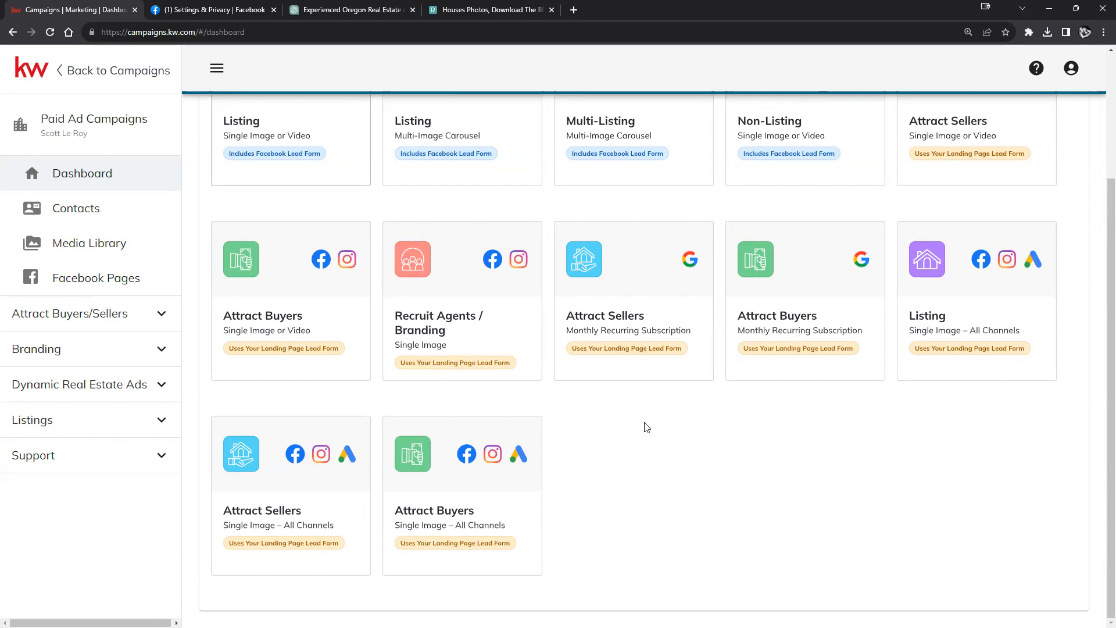
{"action": "scroll", "coordinate": [653, 435], "scroll_direction": "up", "scroll_amount": 1}
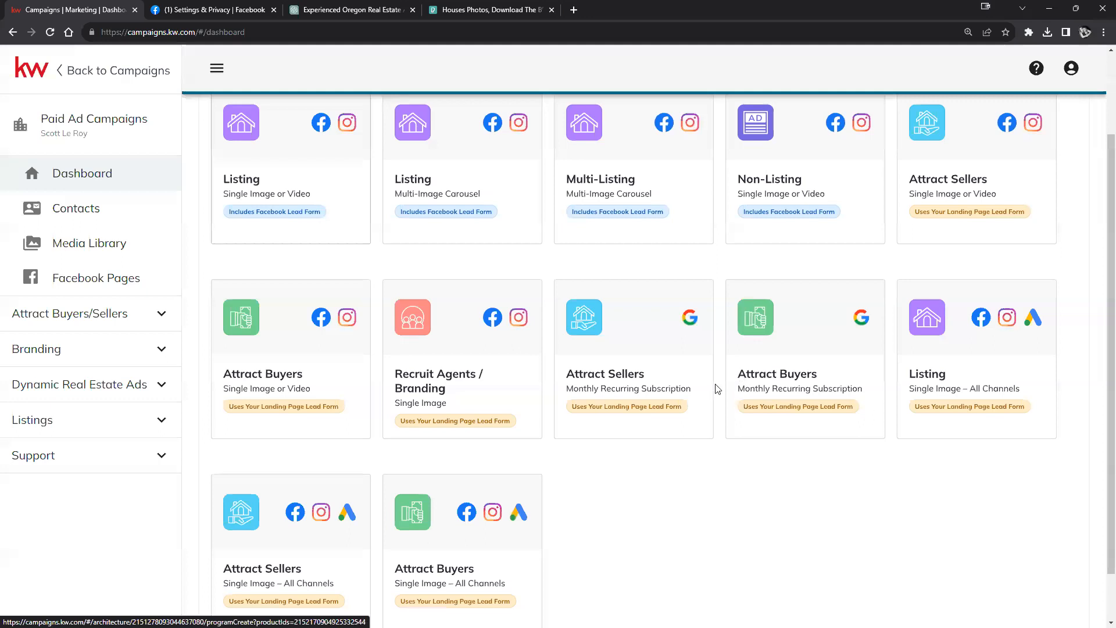
{"action": "scroll", "coordinate": [756, 372], "scroll_direction": "up", "scroll_amount": 1}
{"action": "scroll", "coordinate": [764, 360], "scroll_direction": "down", "scroll_amount": 1}
{"action": "scroll", "coordinate": [1023, 268], "scroll_direction": "down", "scroll_amount": 1}
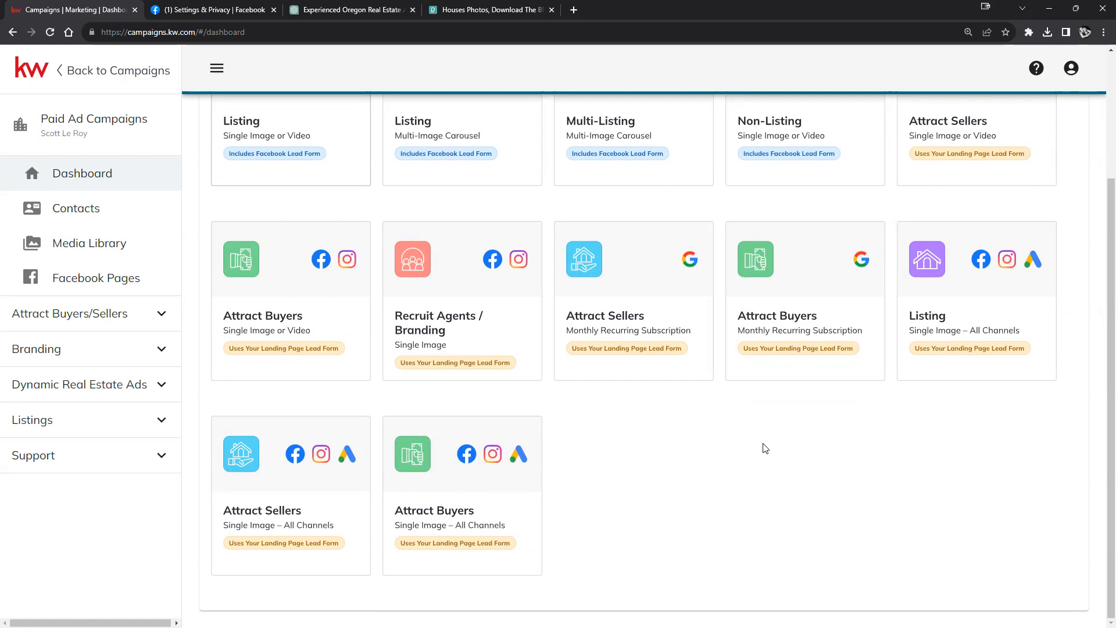
{"action": "scroll", "coordinate": [921, 482], "scroll_direction": "up", "scroll_amount": 1}
{"action": "scroll", "coordinate": [917, 495], "scroll_direction": "up", "scroll_amount": 1}
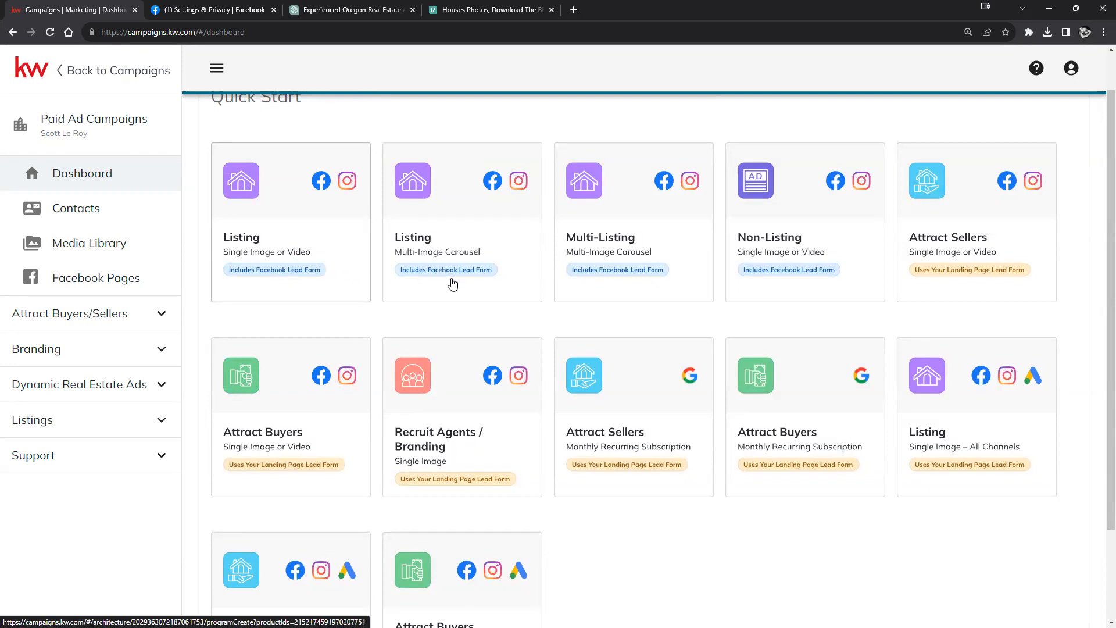
{"action": "left_click", "coordinate": [822, 230]}
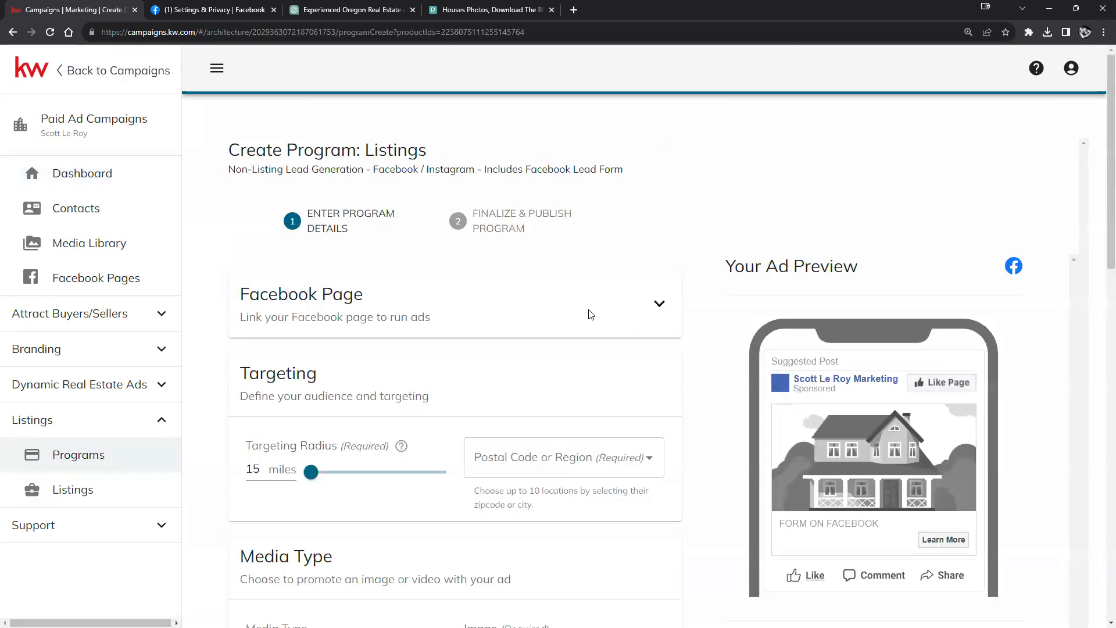
Step: Expand the Facebook Page section and link a different Facebook page to the program
{"action": "left_click", "coordinate": [659, 303]}
{"action": "scroll", "coordinate": [473, 267], "scroll_direction": "down", "scroll_amount": 2}
{"action": "left_click", "coordinate": [428, 260]}
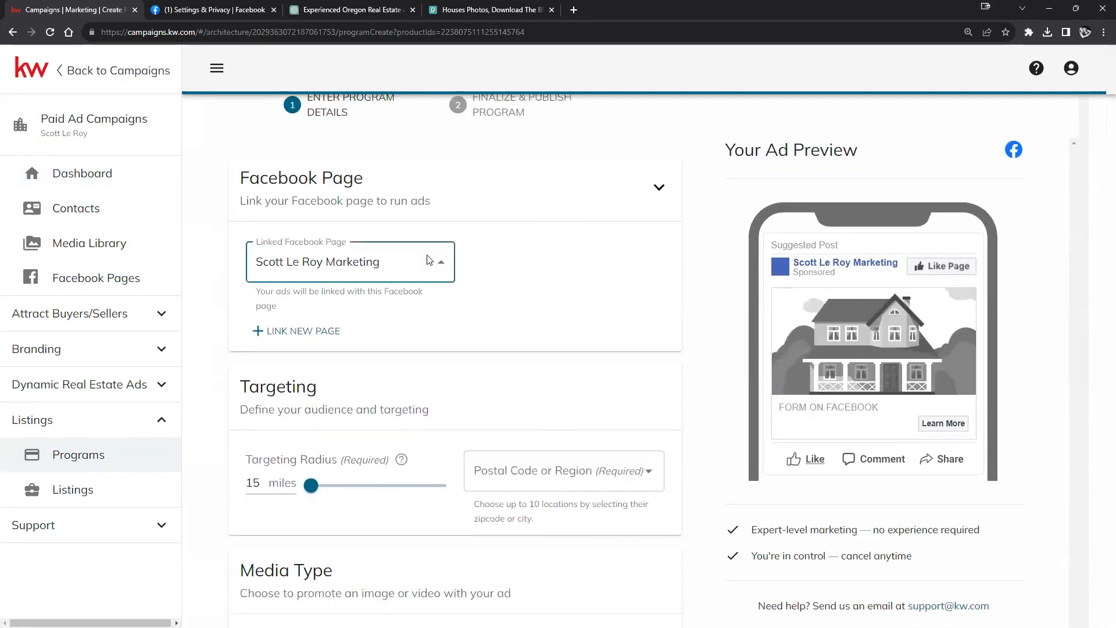
{"action": "left_click", "coordinate": [339, 327]}
{"action": "left_click", "coordinate": [561, 298]}
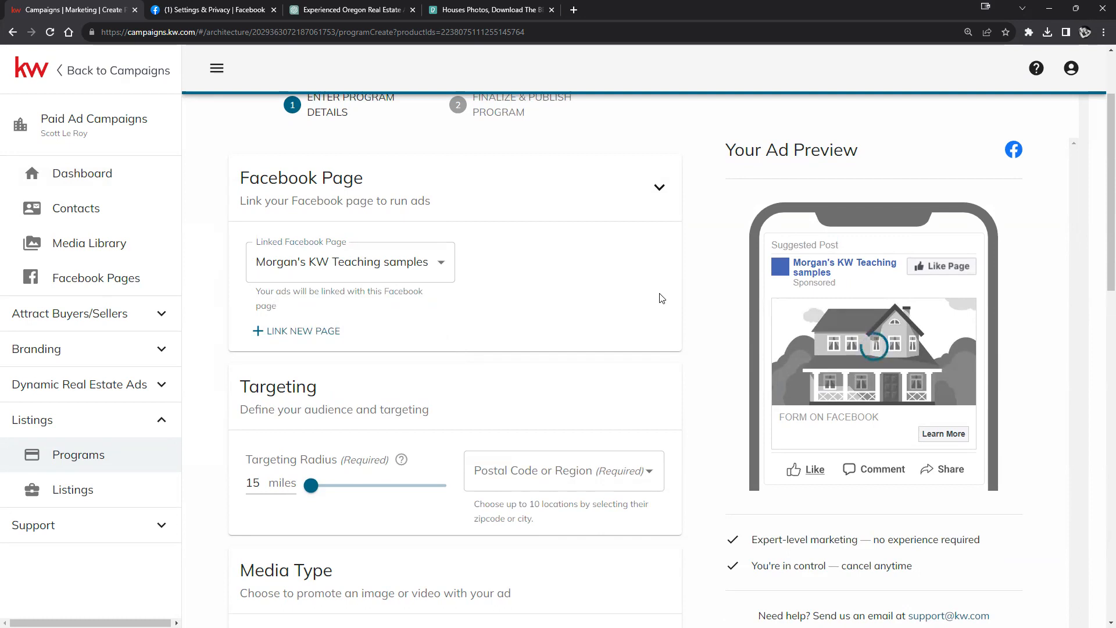
{"action": "scroll", "coordinate": [659, 299], "scroll_direction": "down", "scroll_amount": 2}
{"action": "scroll", "coordinate": [591, 251], "scroll_direction": "up", "scroll_amount": 1}
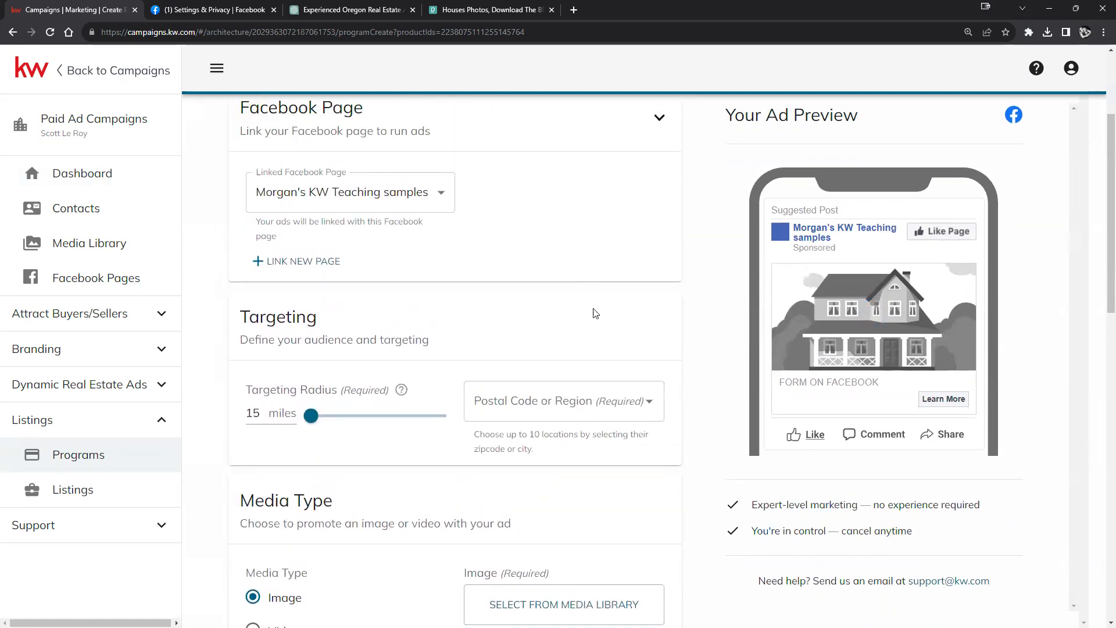
Step: Start linking a new page, keep the unsaved program, and scroll to Targeting at 15 miles
{"action": "left_click", "coordinate": [312, 261]}
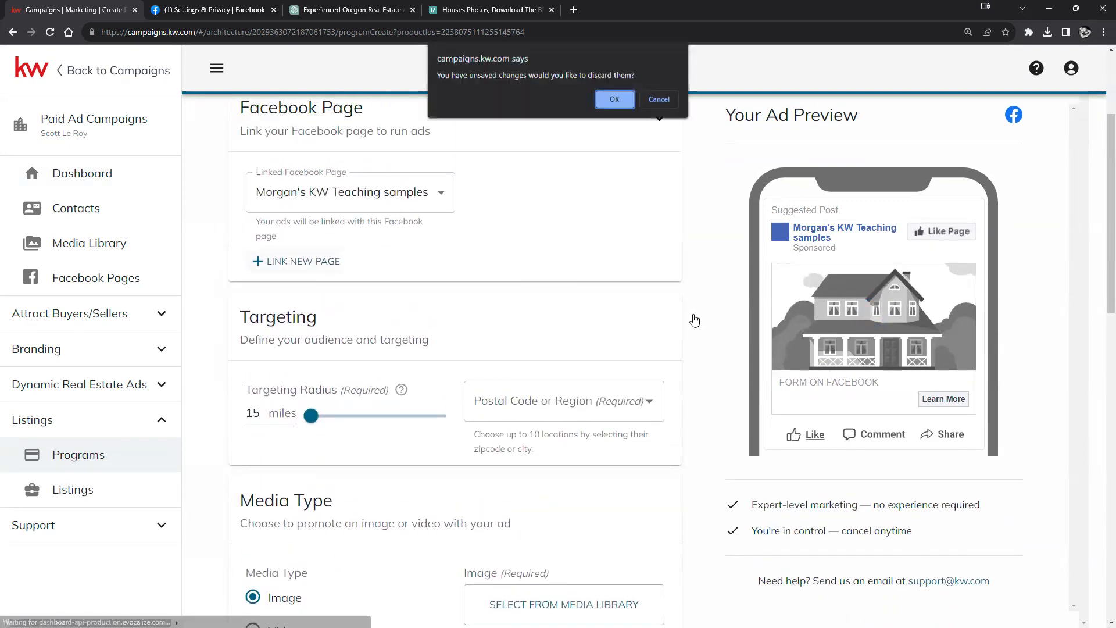
{"action": "left_click", "coordinate": [657, 99]}
{"action": "scroll", "coordinate": [488, 329], "scroll_direction": "down", "scroll_amount": 2}
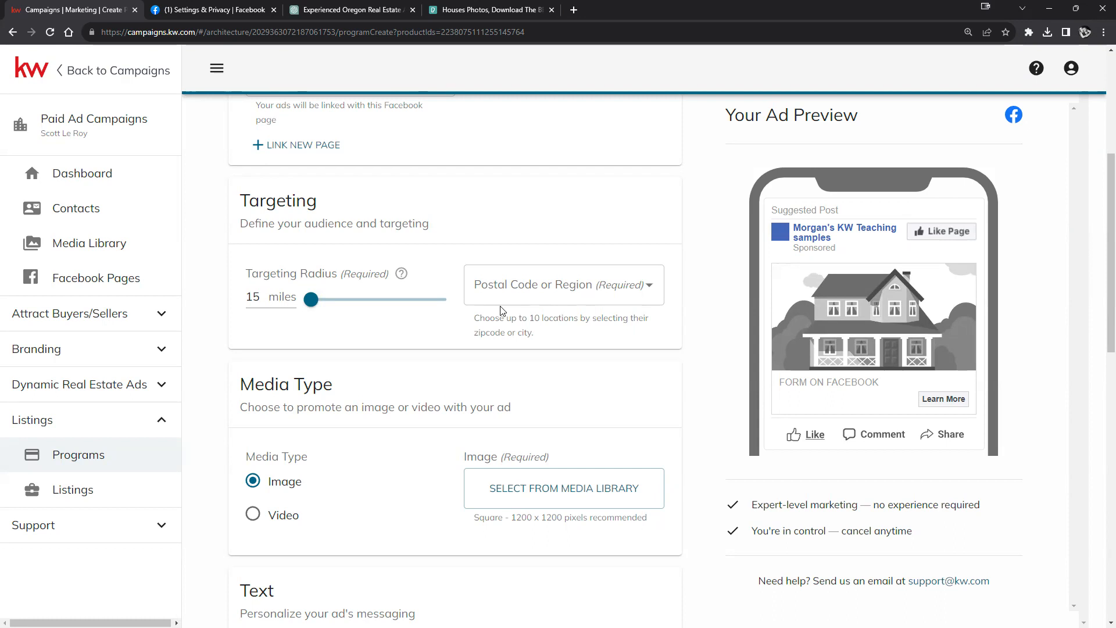
Step: Add postal codes 97496 (Winston), 97477 and 97478 (Springfield) as target locations
{"action": "left_click", "coordinate": [600, 287]}
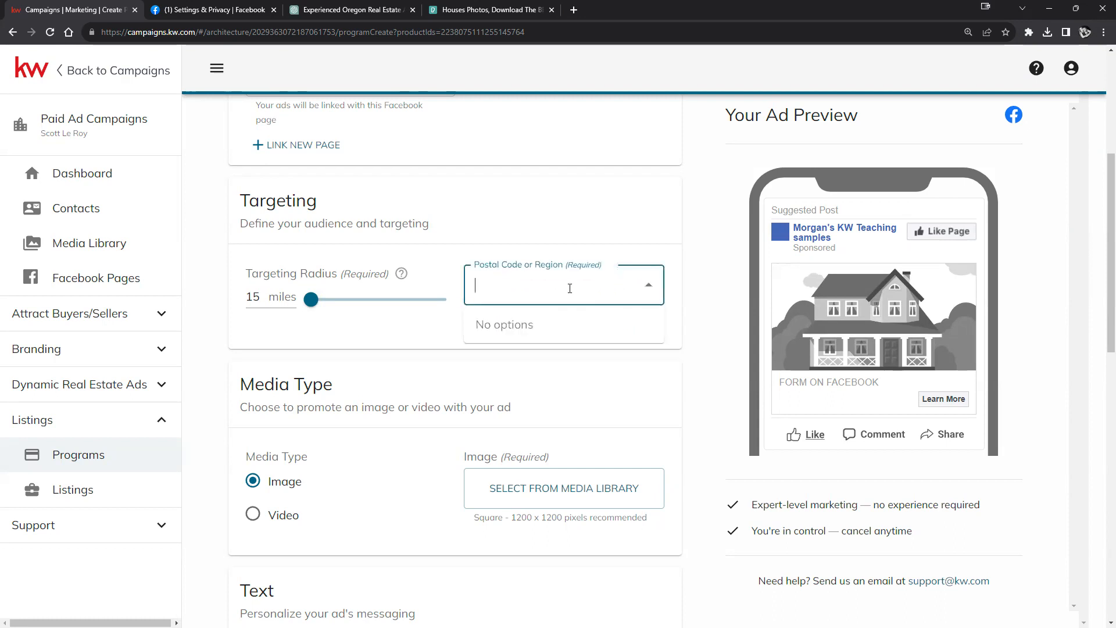
{"action": "type", "text": "9749"}
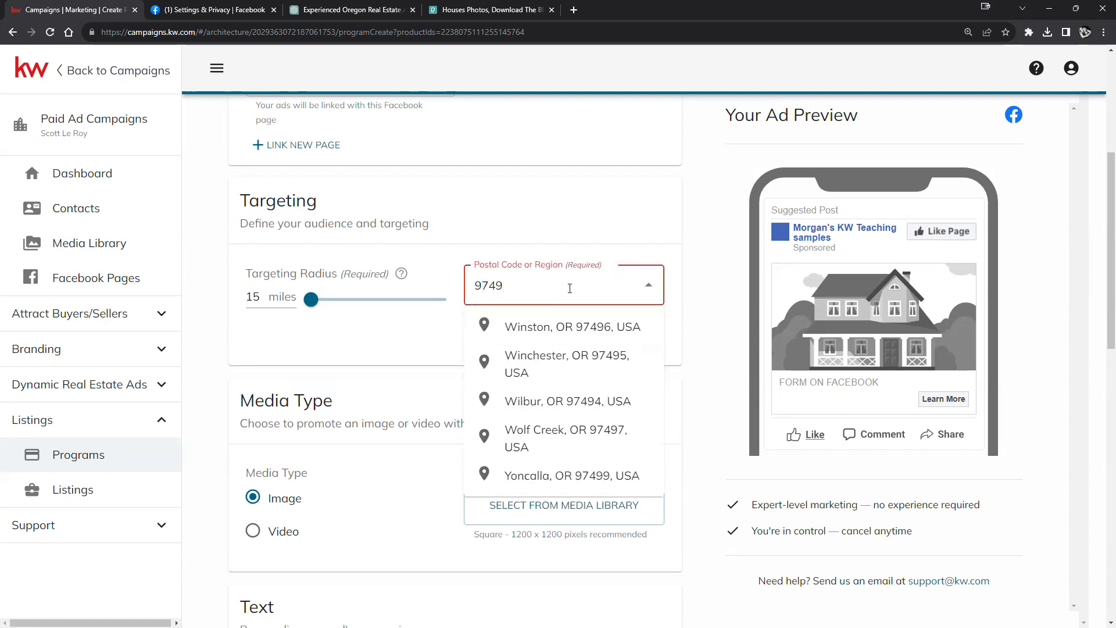
{"action": "type", "text": "6"}
{"action": "left_click", "coordinate": [482, 326]}
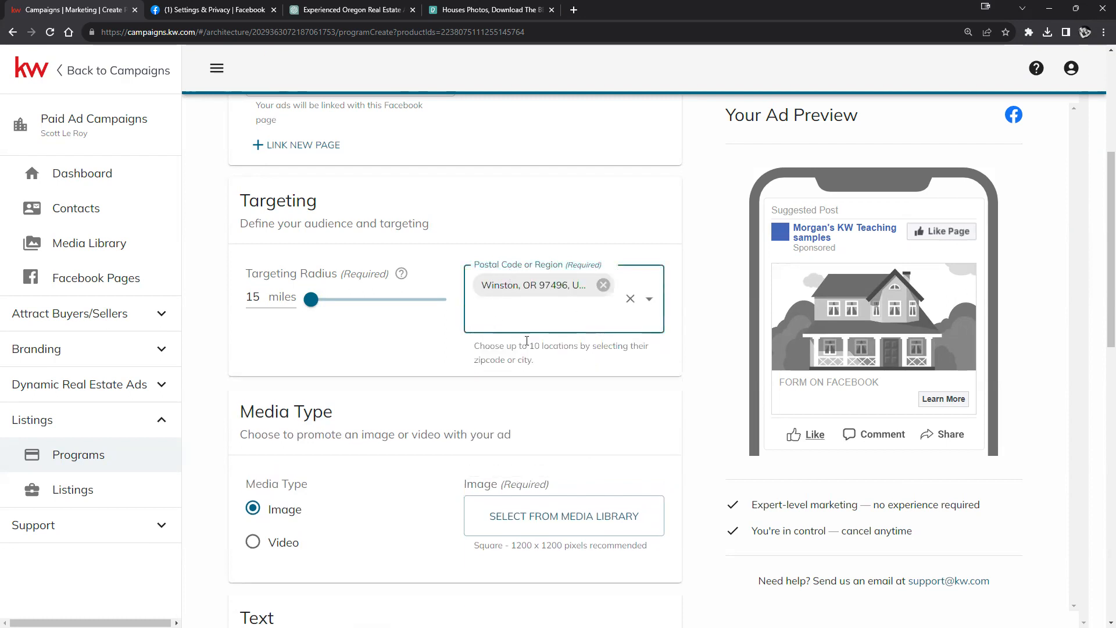
{"action": "type", "text": "97477"}
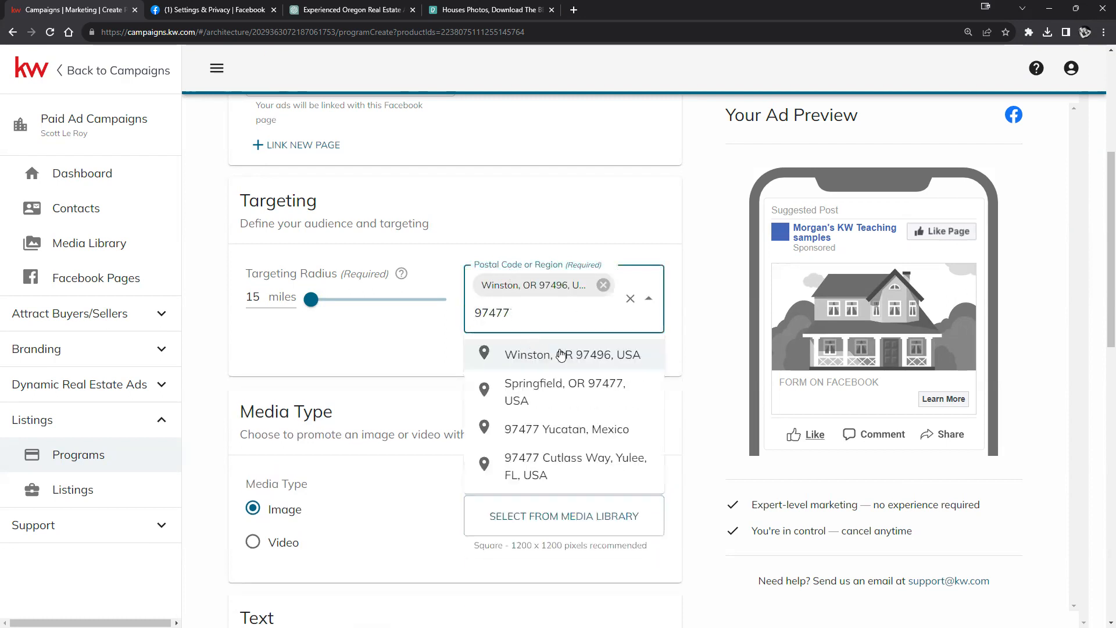
{"action": "left_click", "coordinate": [575, 389]}
{"action": "left_click", "coordinate": [535, 335]}
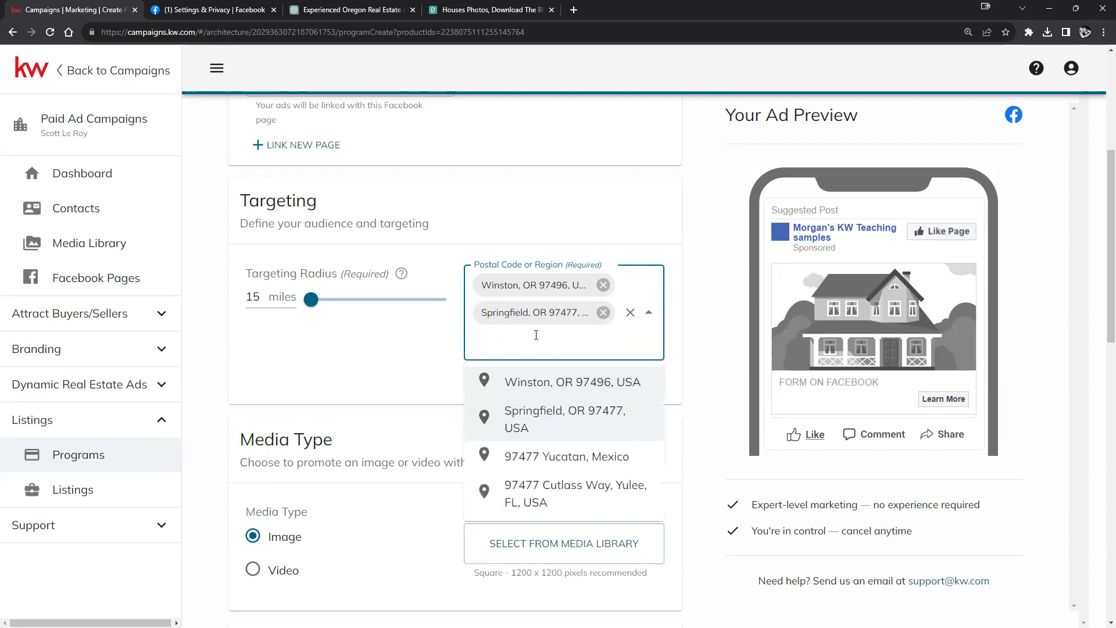
{"action": "type", "text": "9+7478"}
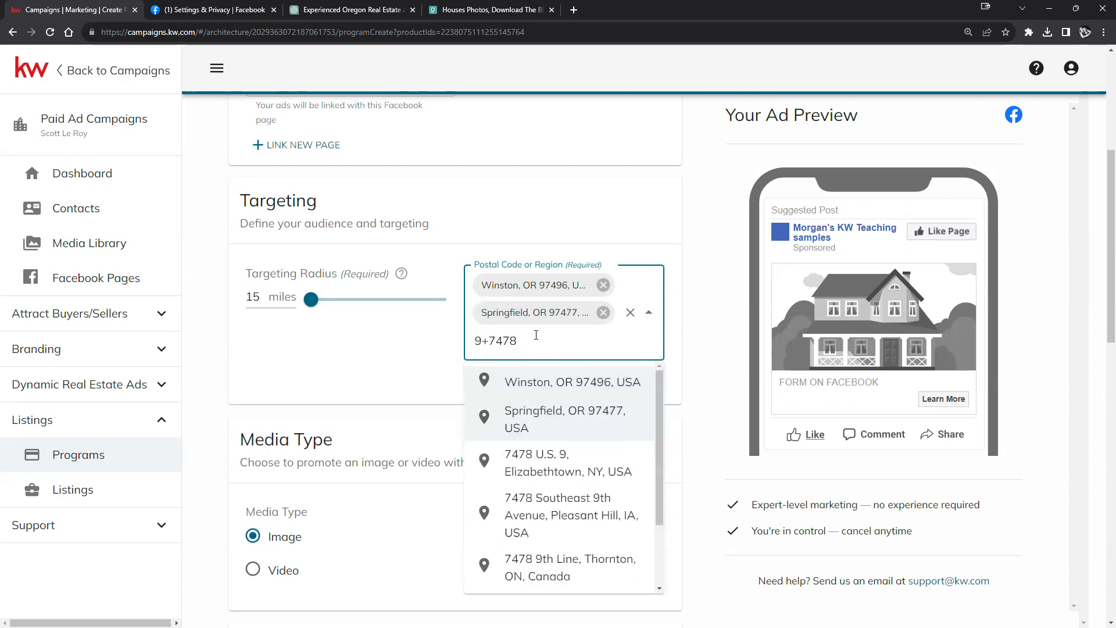
{"action": "left_click", "coordinate": [492, 341]}
{"action": "key", "text": "BackSpace"}
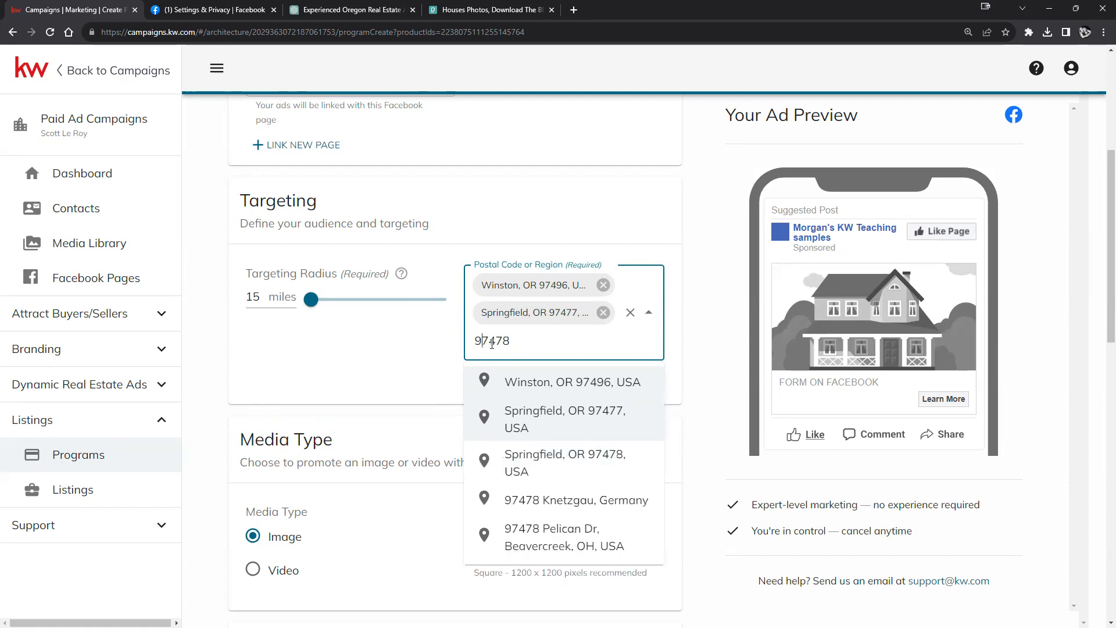
{"action": "left_click", "coordinate": [525, 464]}
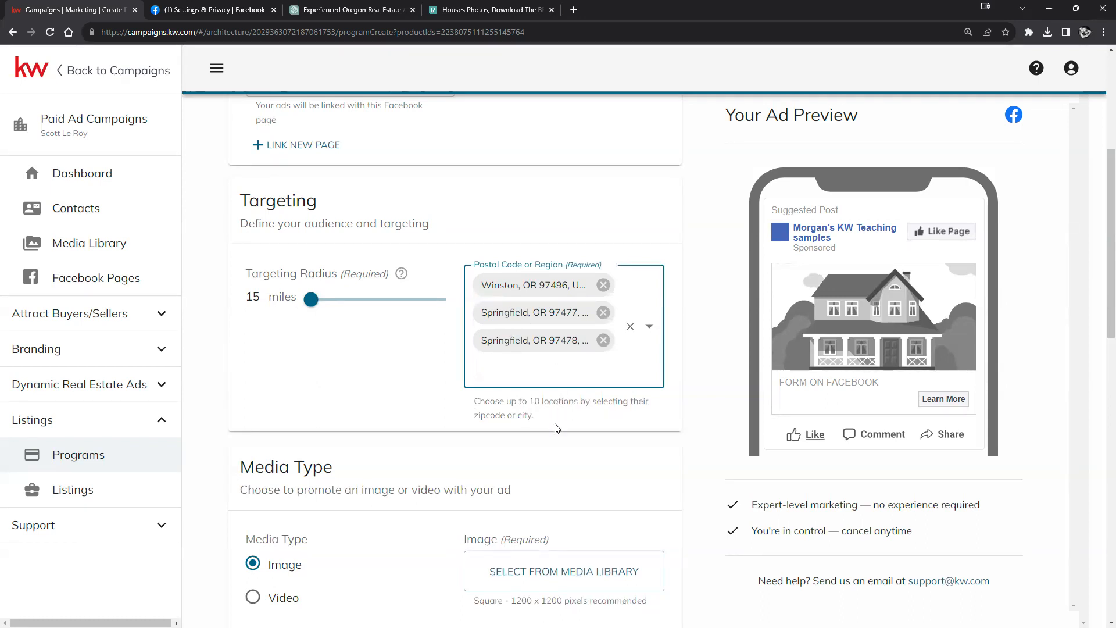
{"action": "scroll", "coordinate": [636, 357], "scroll_direction": "down", "scroll_amount": 4}
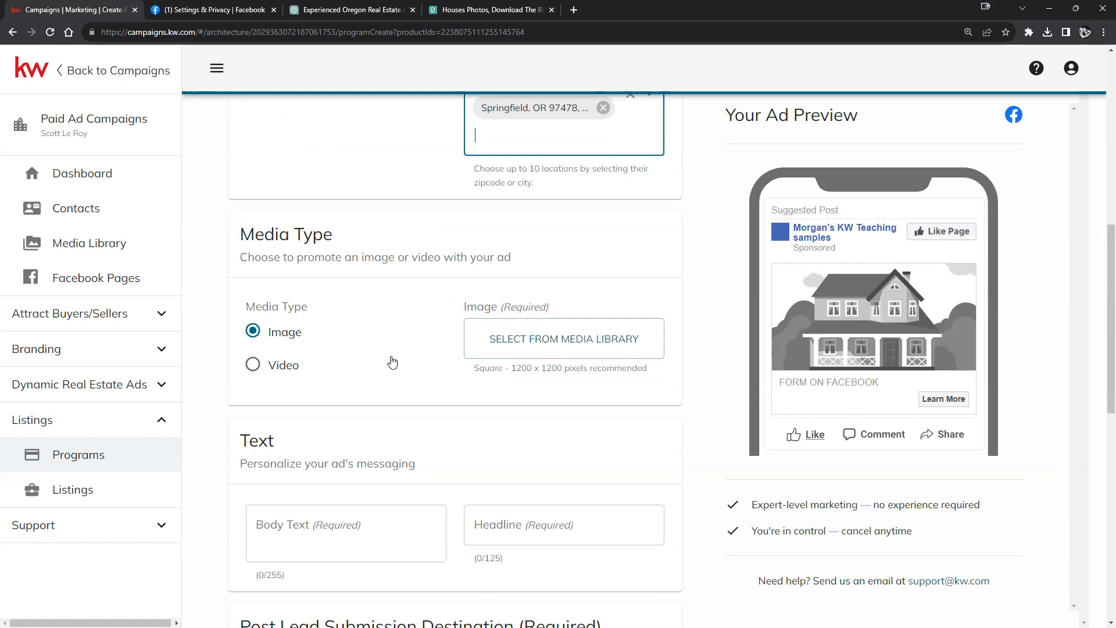
Step: After briefly trying Video, pick the Coming Soon house photo from the media library as an image
{"action": "left_click", "coordinate": [257, 368]}
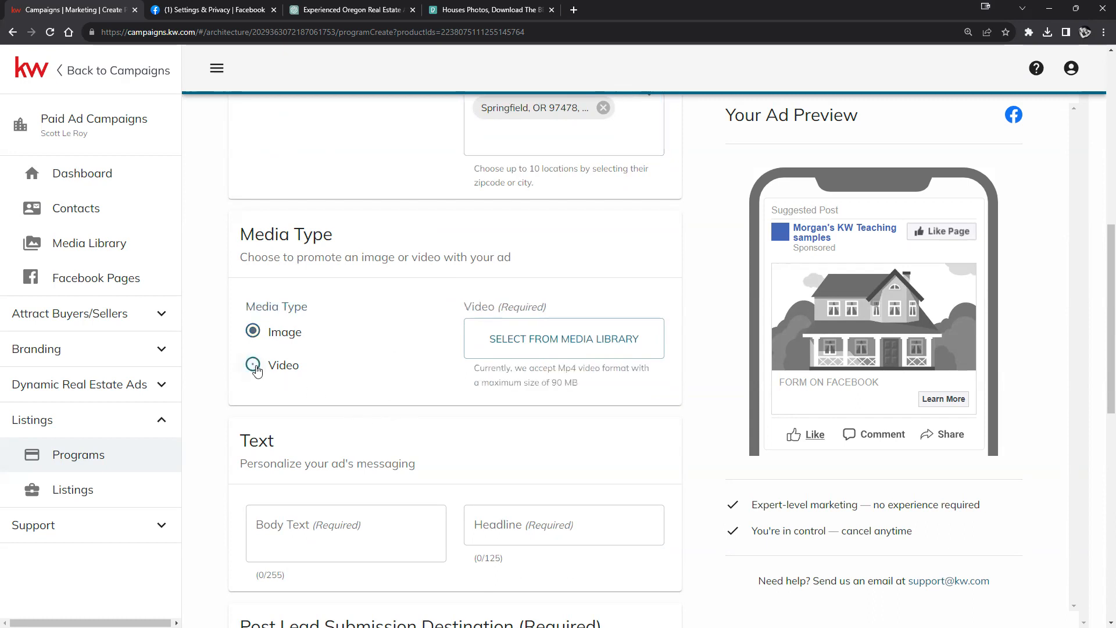
{"action": "left_click", "coordinate": [555, 350]}
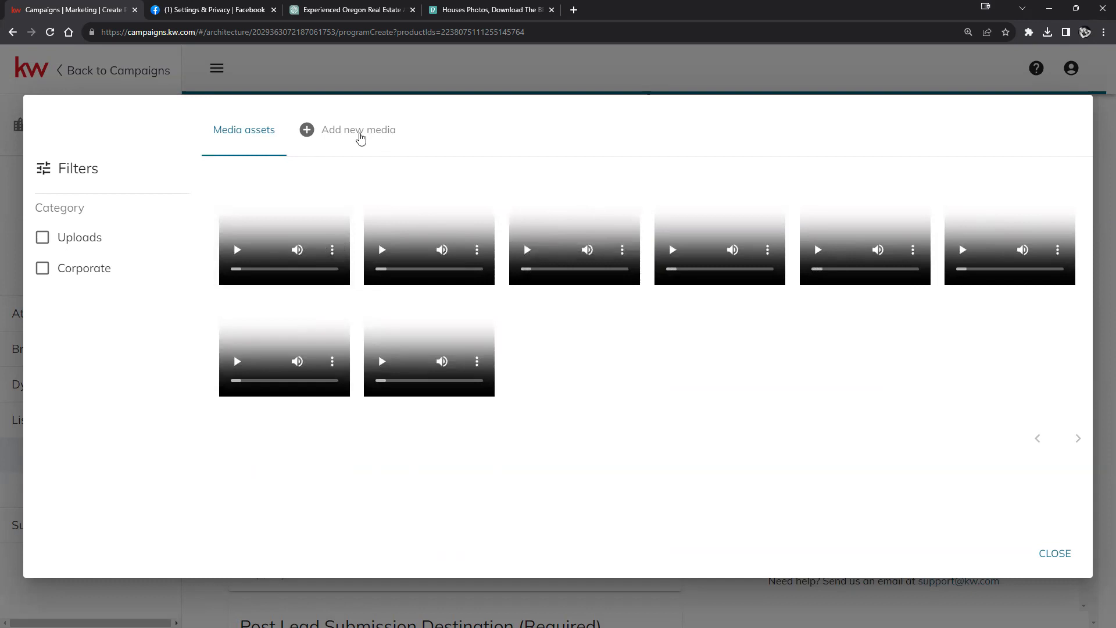
{"action": "left_click", "coordinate": [358, 134]}
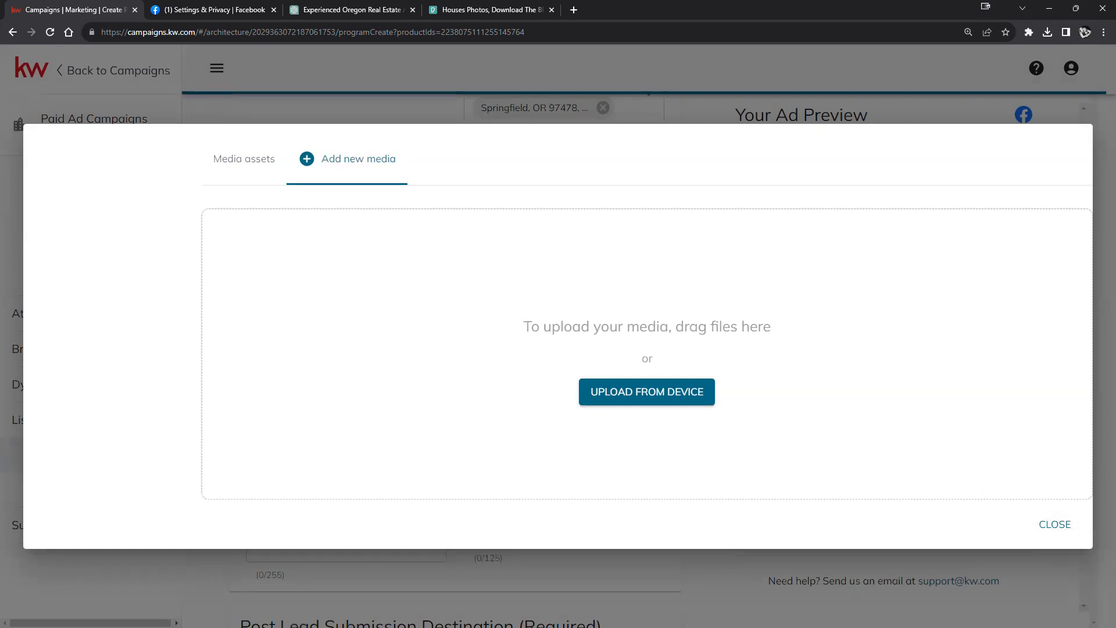
{"action": "left_click", "coordinate": [1058, 527]}
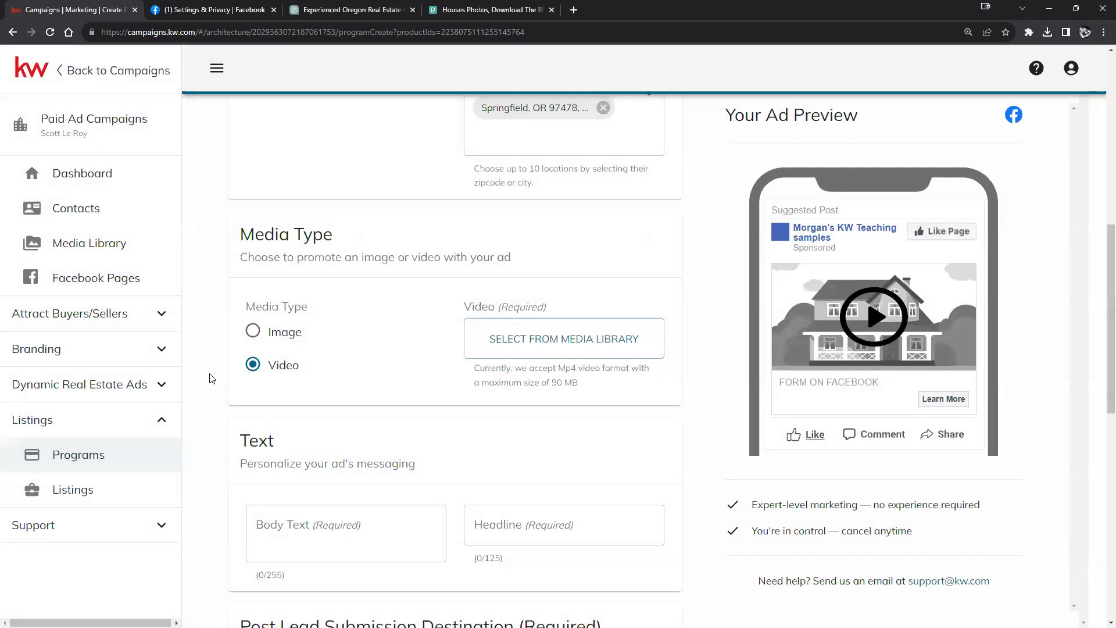
{"action": "left_click", "coordinate": [251, 332]}
{"action": "left_click", "coordinate": [520, 342]}
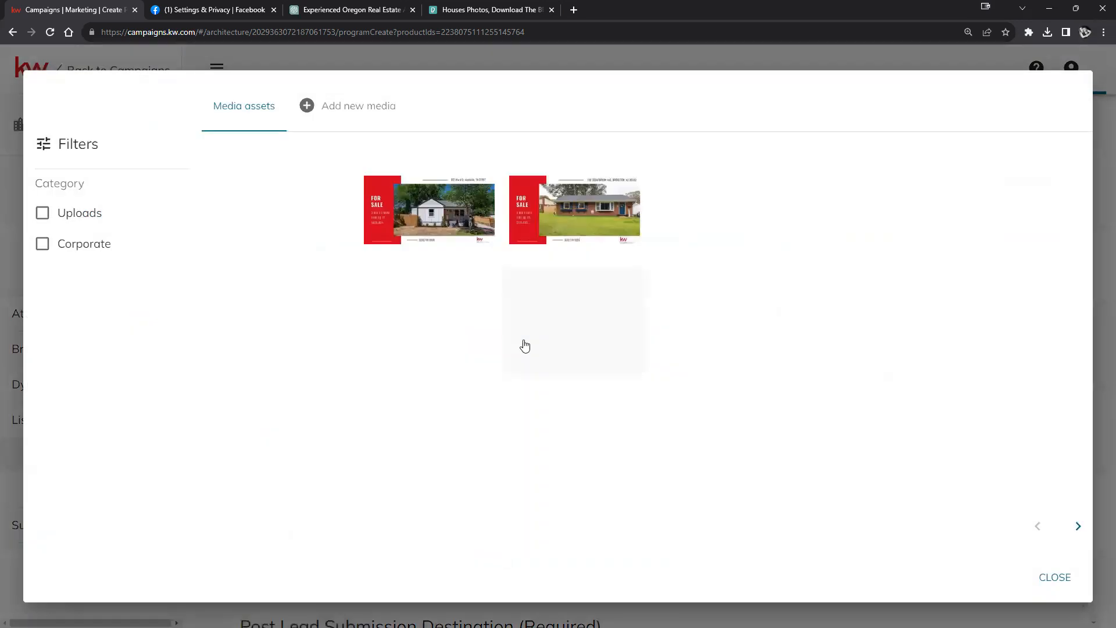
{"action": "left_click", "coordinate": [264, 197]}
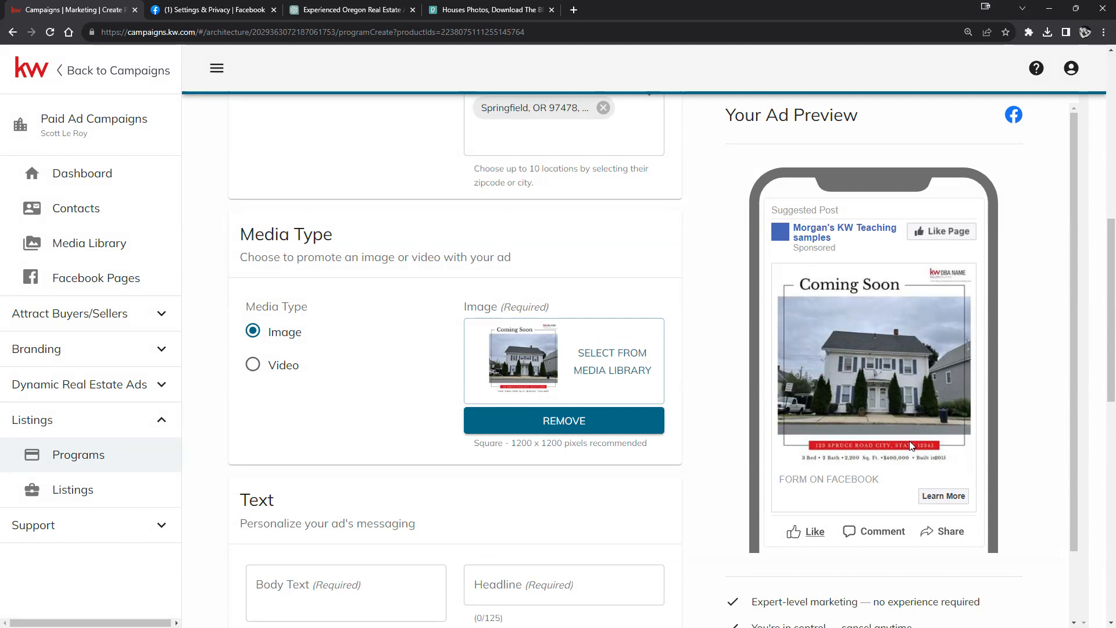
Step: Write the ad body text 'Check out this new listing coming soon!'
{"action": "scroll", "coordinate": [212, 384], "scroll_direction": "down", "scroll_amount": 4}
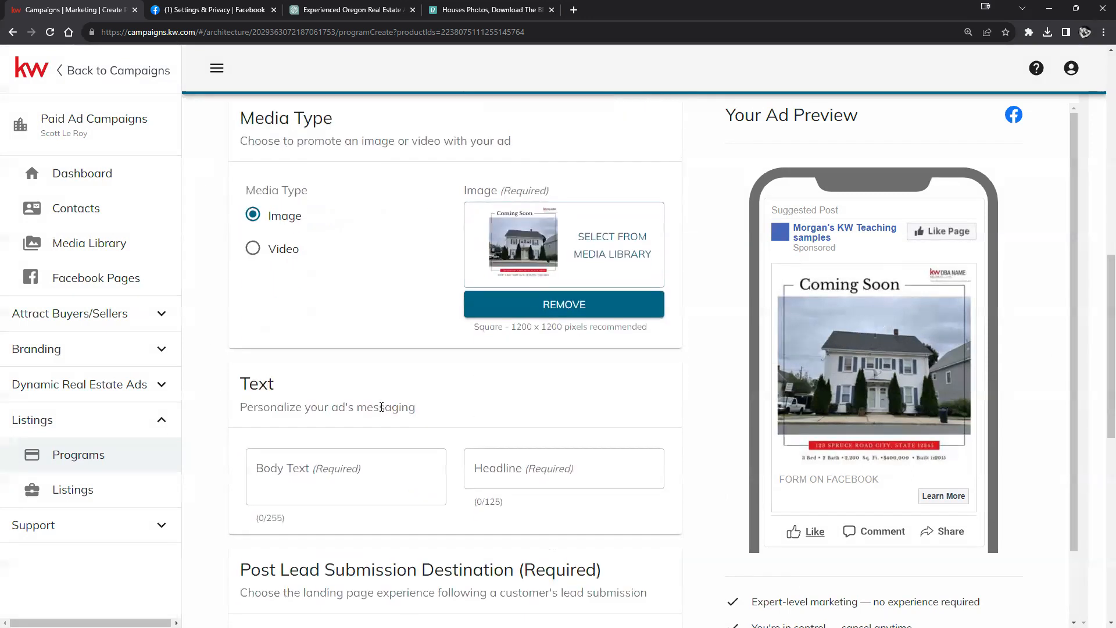
{"action": "left_click", "coordinate": [301, 355]}
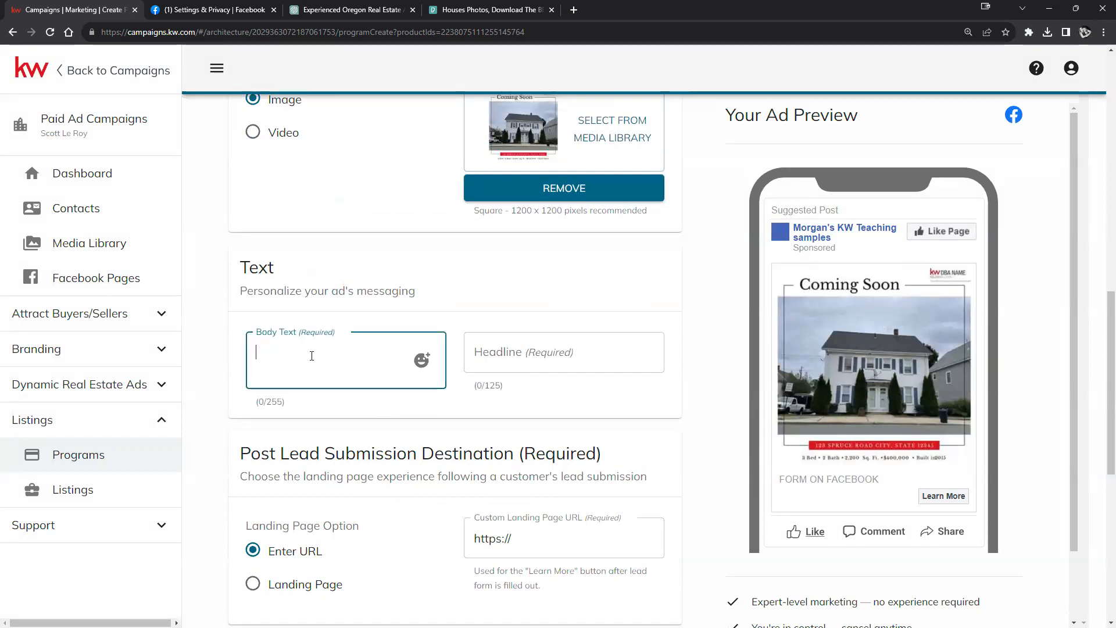
{"action": "left_click", "coordinate": [506, 351]}
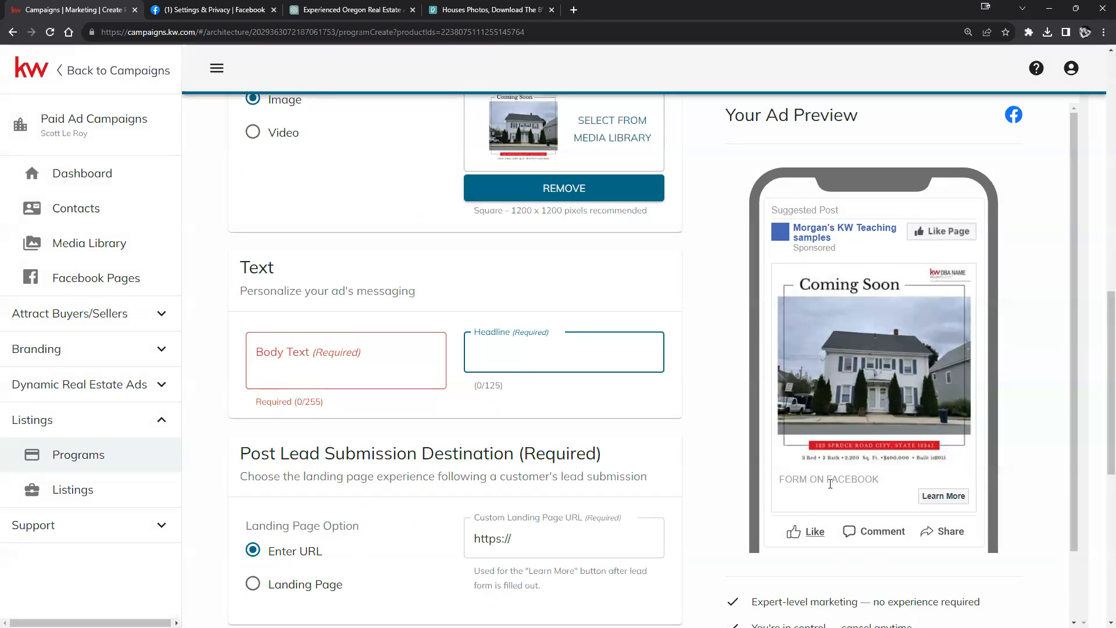
{"action": "left_click", "coordinate": [333, 365]}
{"action": "type", "text": "Che"}
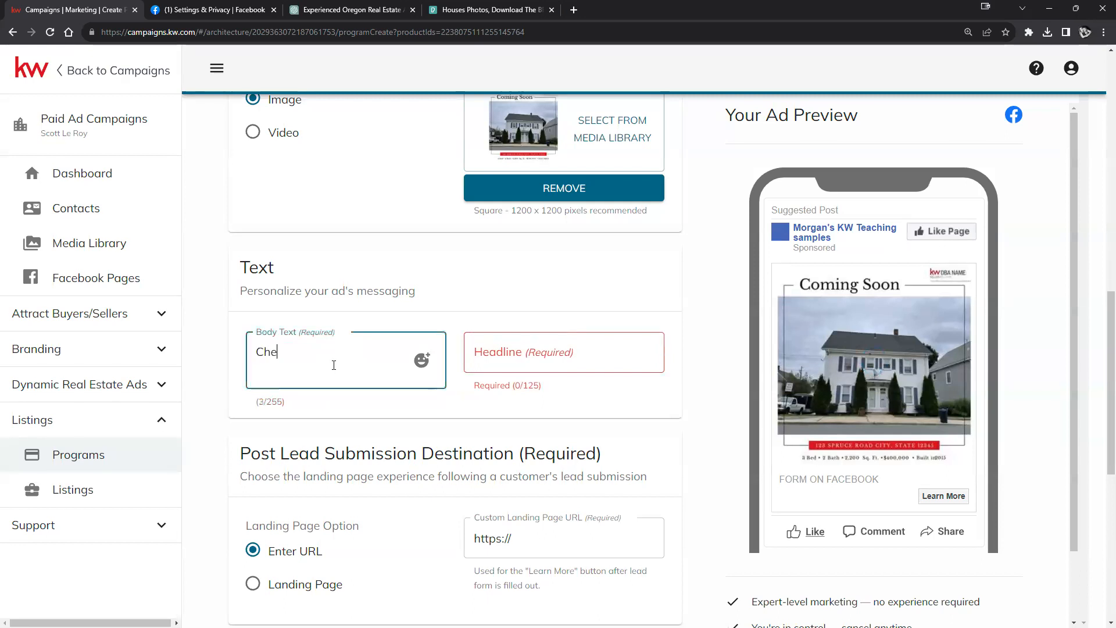
{"action": "type", "text": "ck o"}
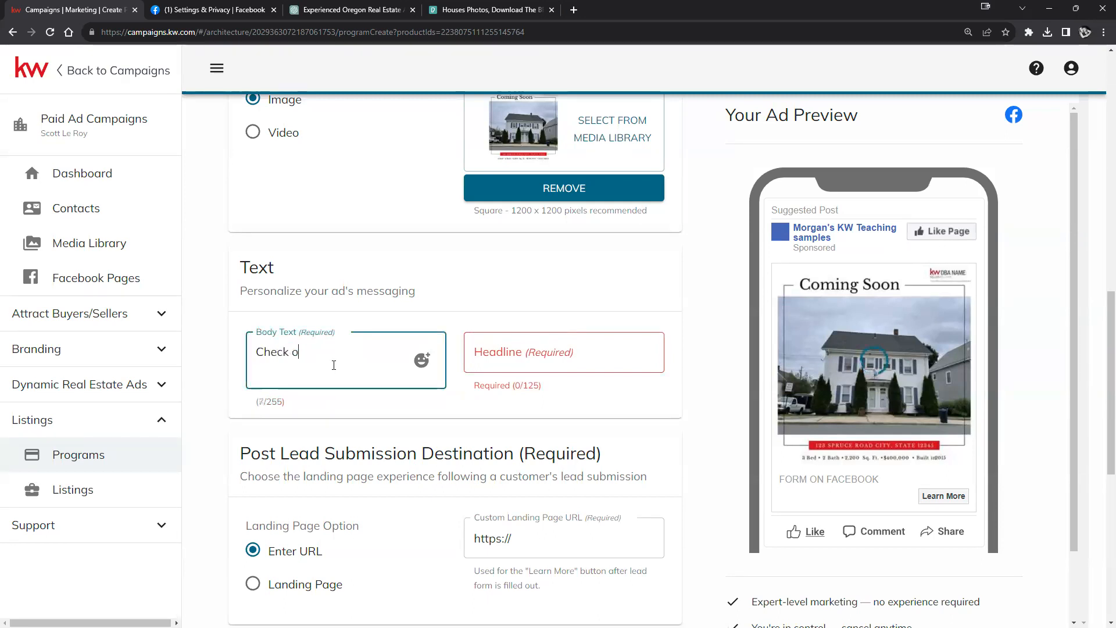
{"action": "type", "text": "ut this new lis"}
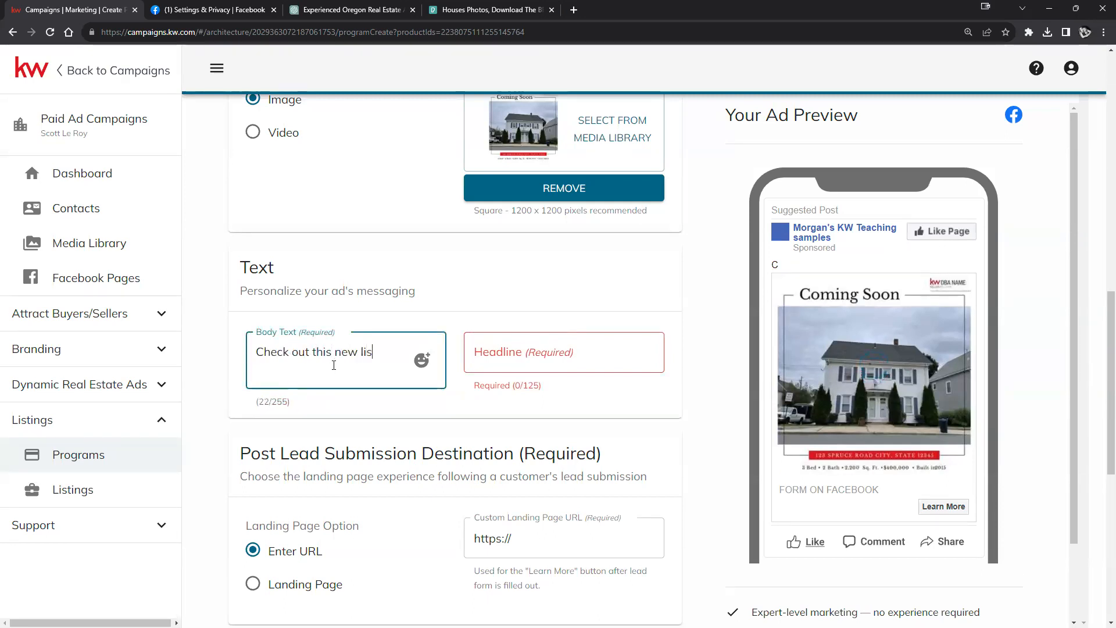
{"action": "type", "text": "ting coming soon!"}
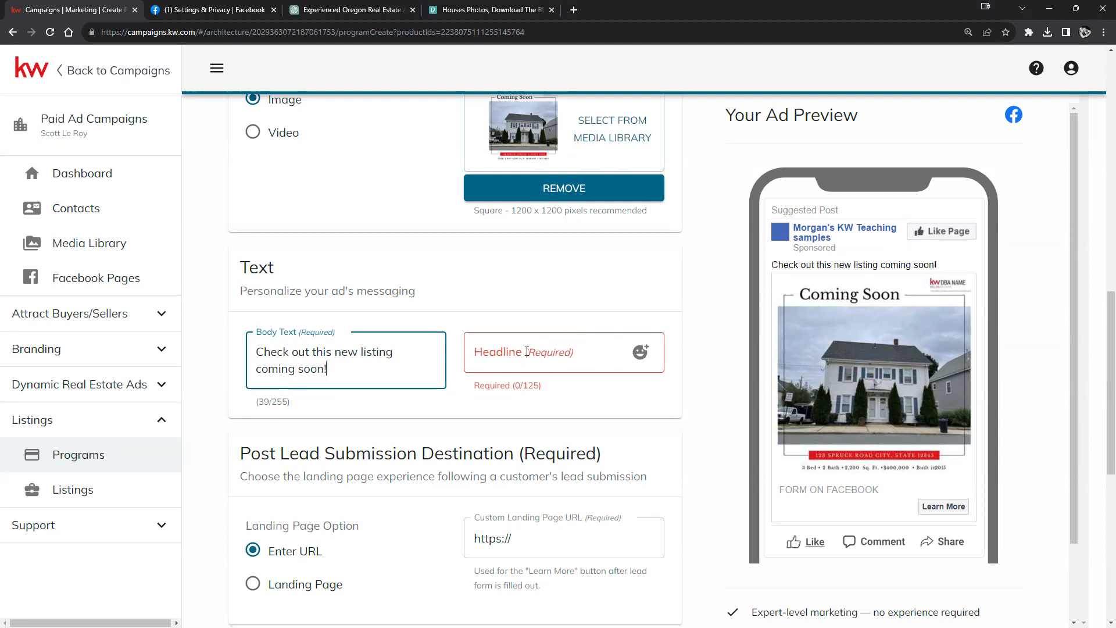
Step: Set the ad headline to '123 Main St'
{"action": "left_click", "coordinate": [548, 354]}
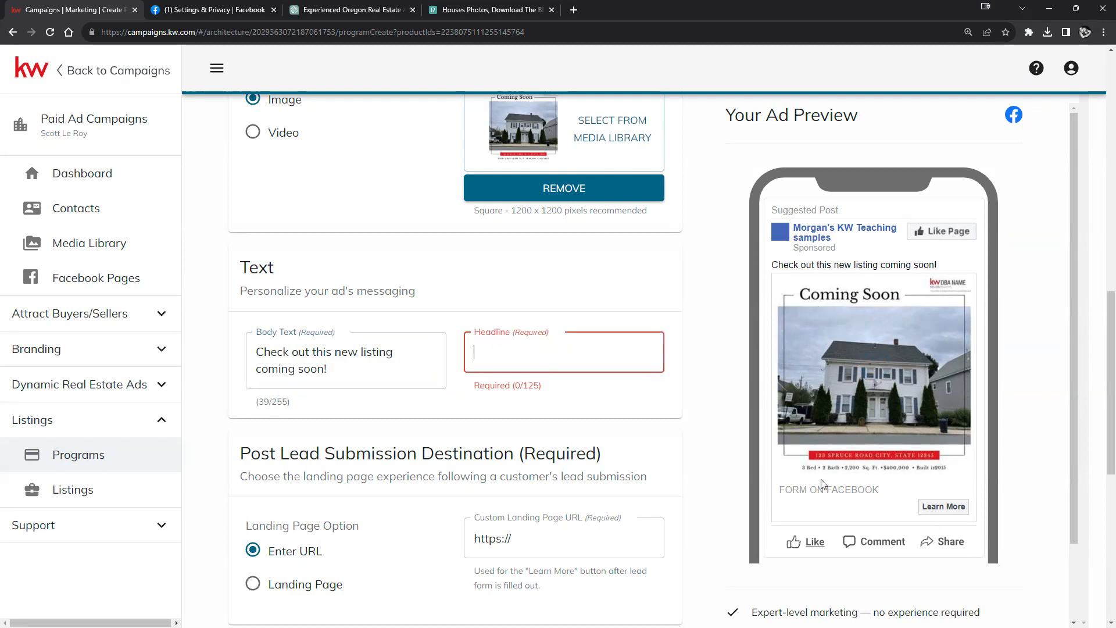
{"action": "type", "text": "123 Main St"}
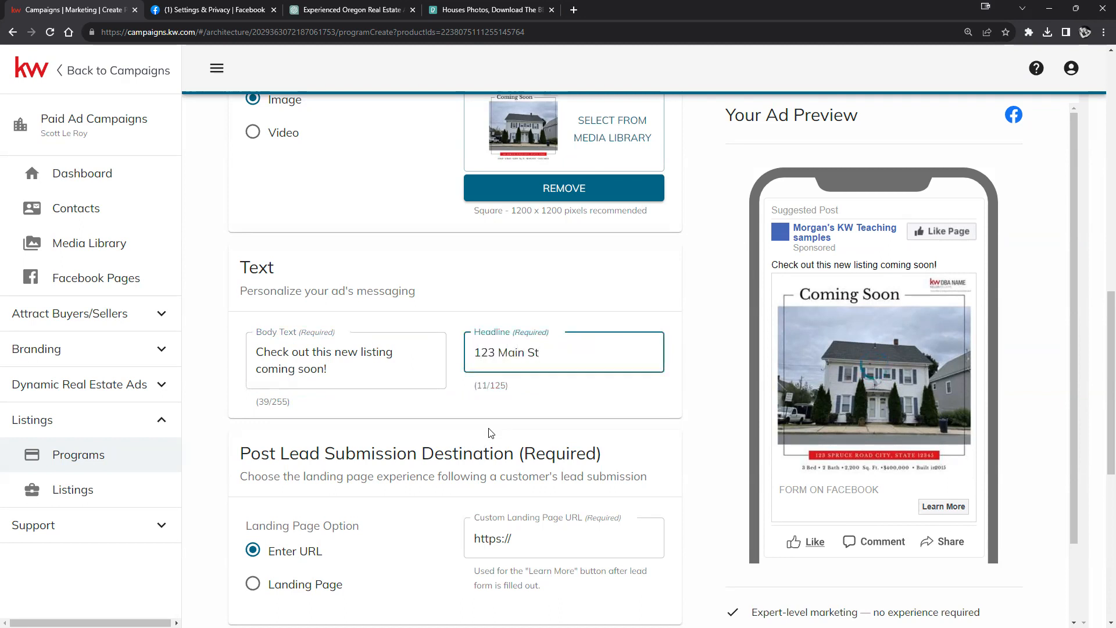
{"action": "left_click", "coordinate": [660, 302]}
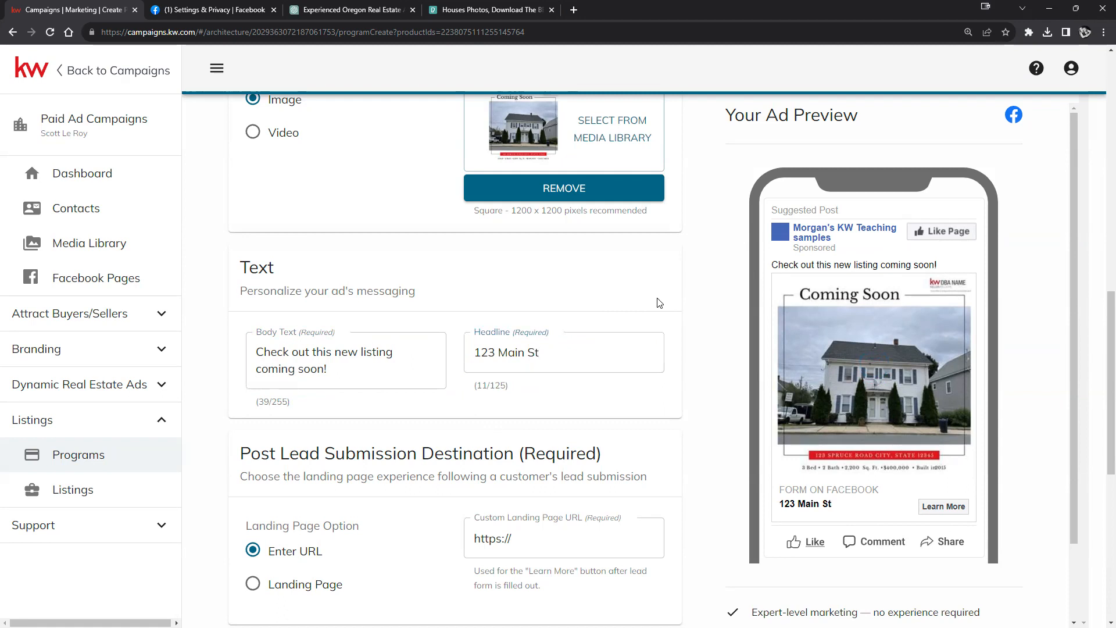
Step: Switch the post-lead destination to Landing Page and select Open House 4/2
{"action": "scroll", "coordinate": [645, 480], "scroll_direction": "down", "scroll_amount": 2}
{"action": "left_click", "coordinate": [506, 422]}
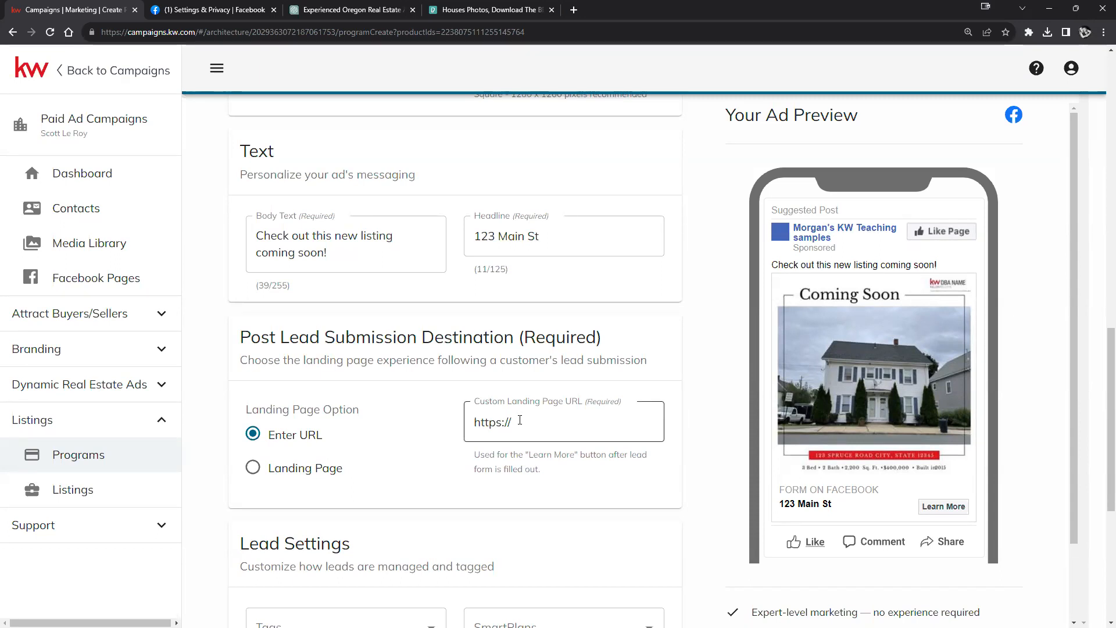
{"action": "left_click", "coordinate": [262, 471]}
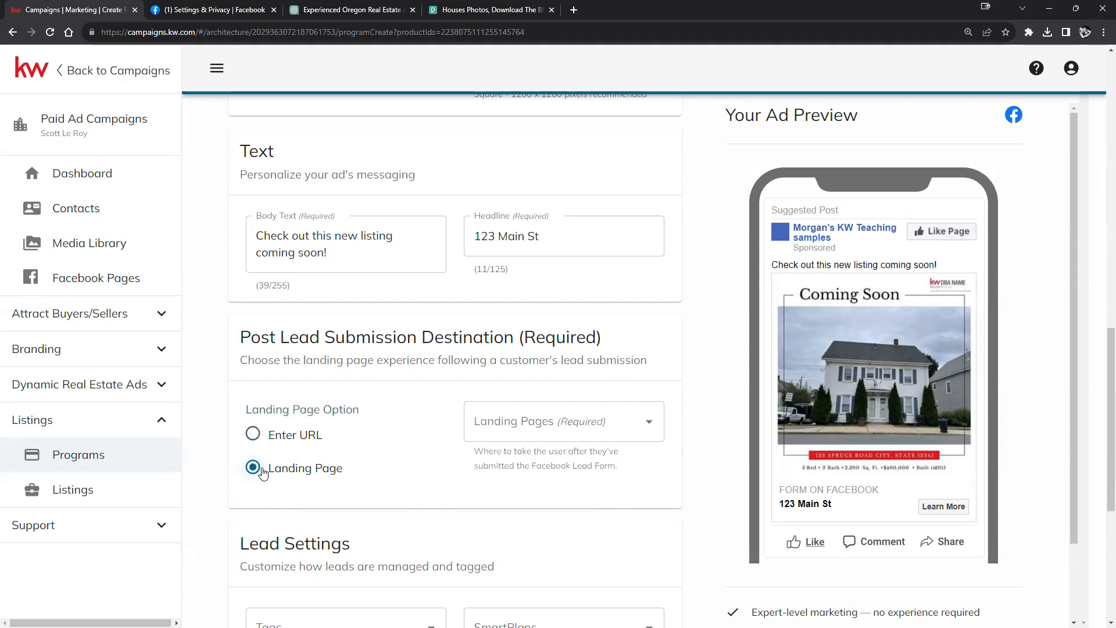
{"action": "left_click", "coordinate": [651, 424]}
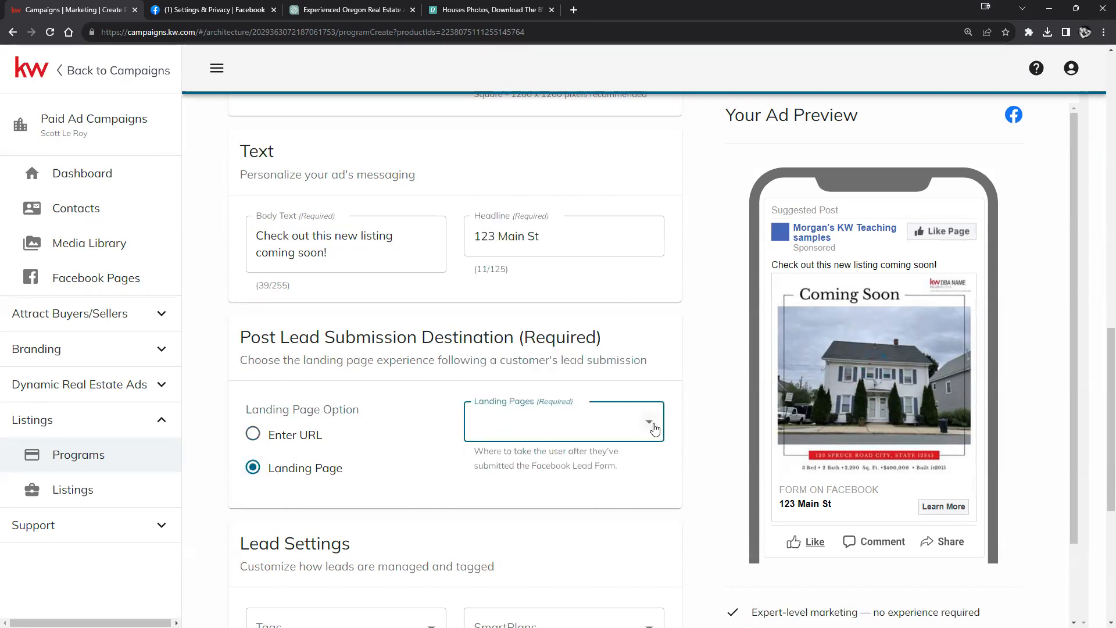
{"action": "scroll", "coordinate": [552, 238], "scroll_direction": "down", "scroll_amount": 1}
{"action": "scroll", "coordinate": [551, 236], "scroll_direction": "down", "scroll_amount": 3}
{"action": "scroll", "coordinate": [512, 257], "scroll_direction": "up", "scroll_amount": 1}
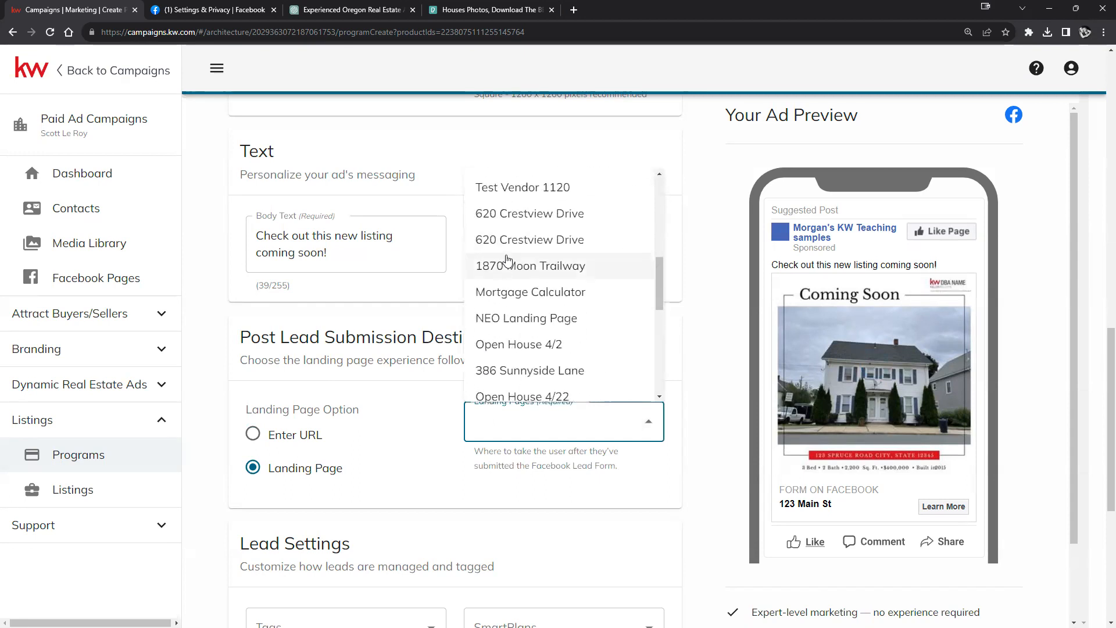
{"action": "left_click", "coordinate": [533, 344]}
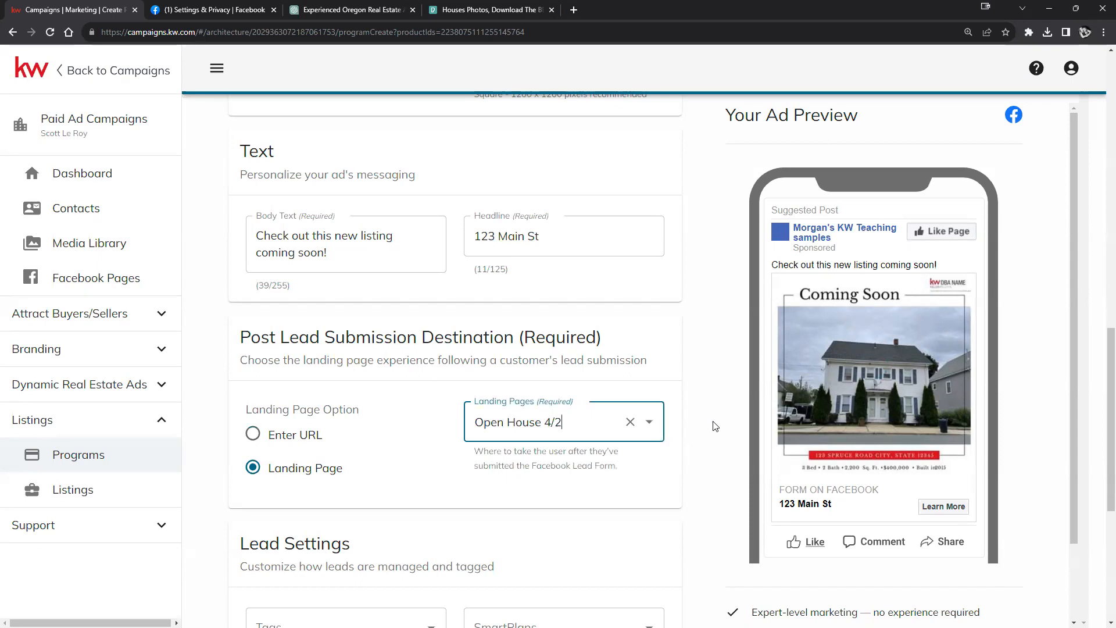
{"action": "left_click", "coordinate": [684, 406]}
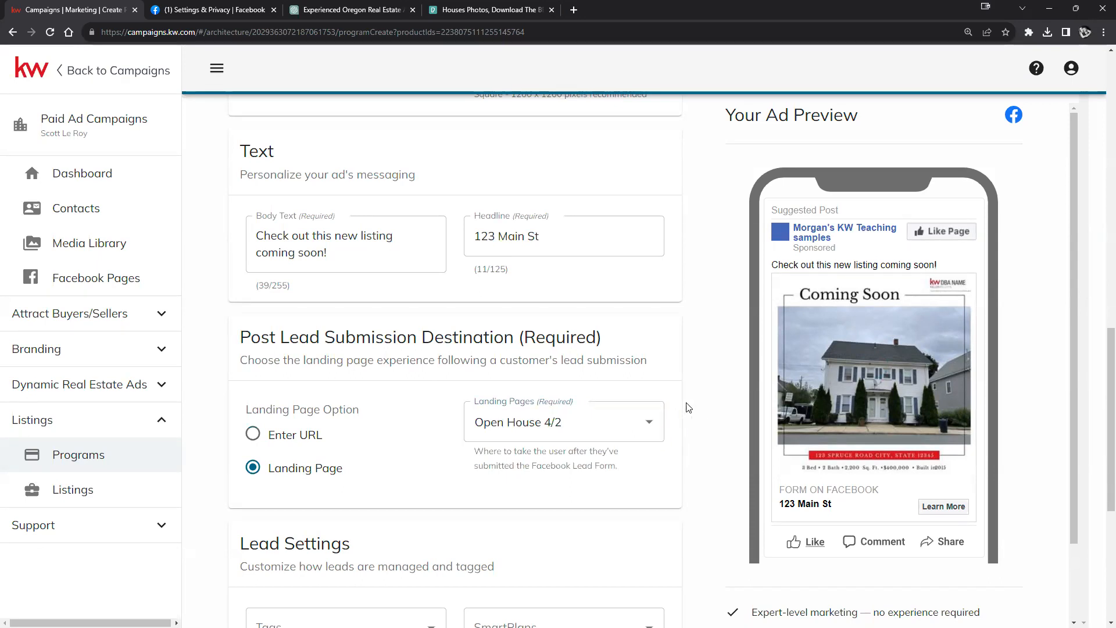
{"action": "scroll", "coordinate": [687, 439], "scroll_direction": "down", "scroll_amount": 3}
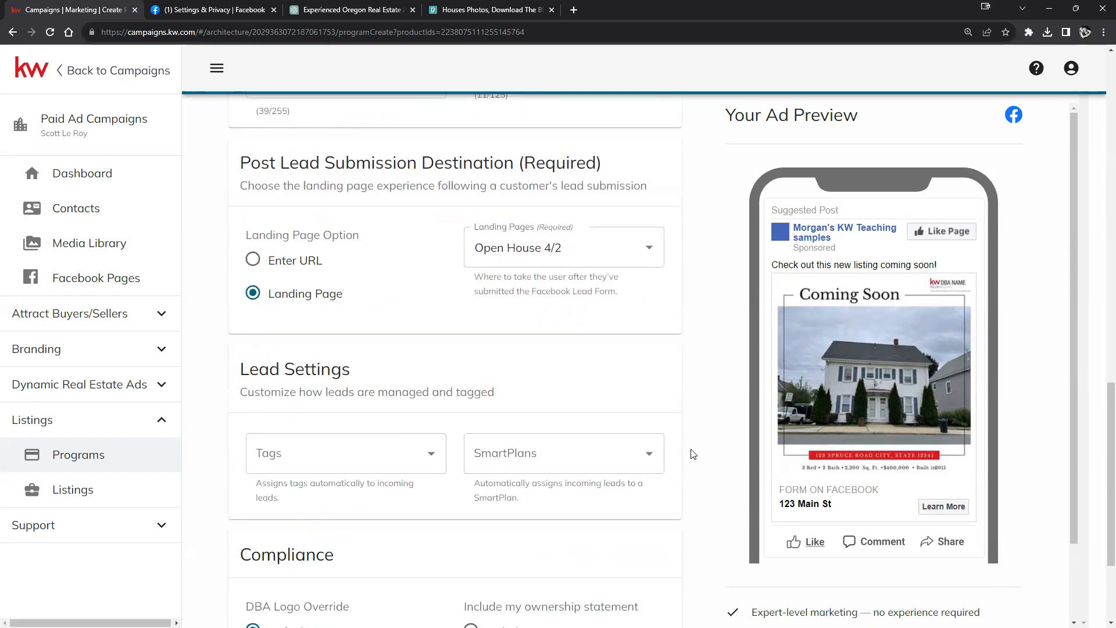
{"action": "scroll", "coordinate": [668, 406], "scroll_direction": "down", "scroll_amount": 2}
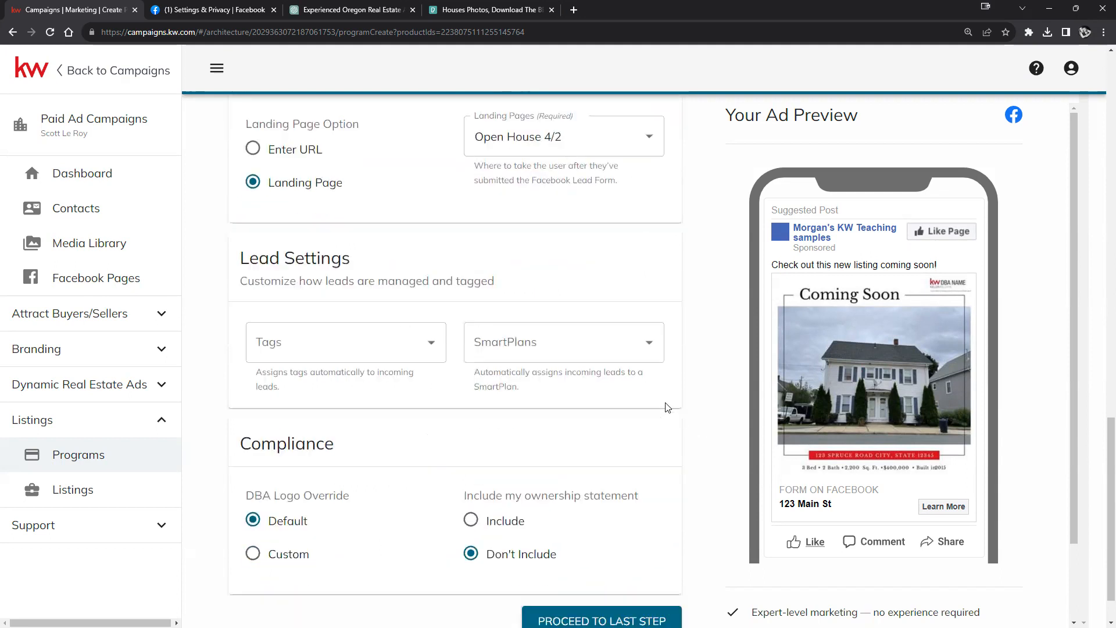
{"action": "scroll", "coordinate": [667, 406], "scroll_direction": "down", "scroll_amount": 1}
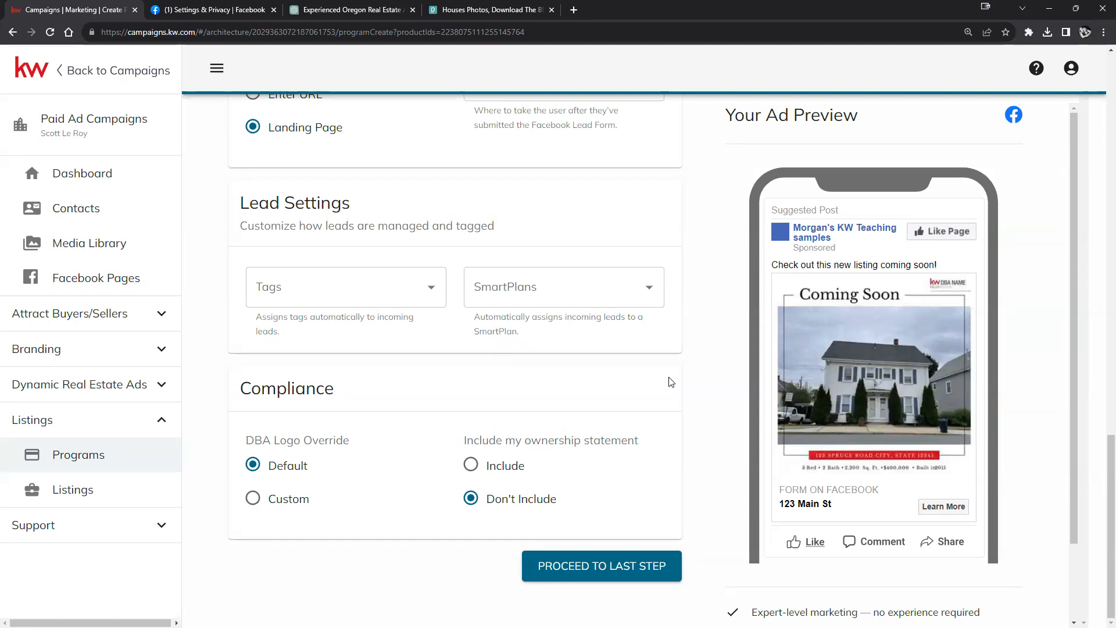
{"action": "left_click", "coordinate": [430, 299]}
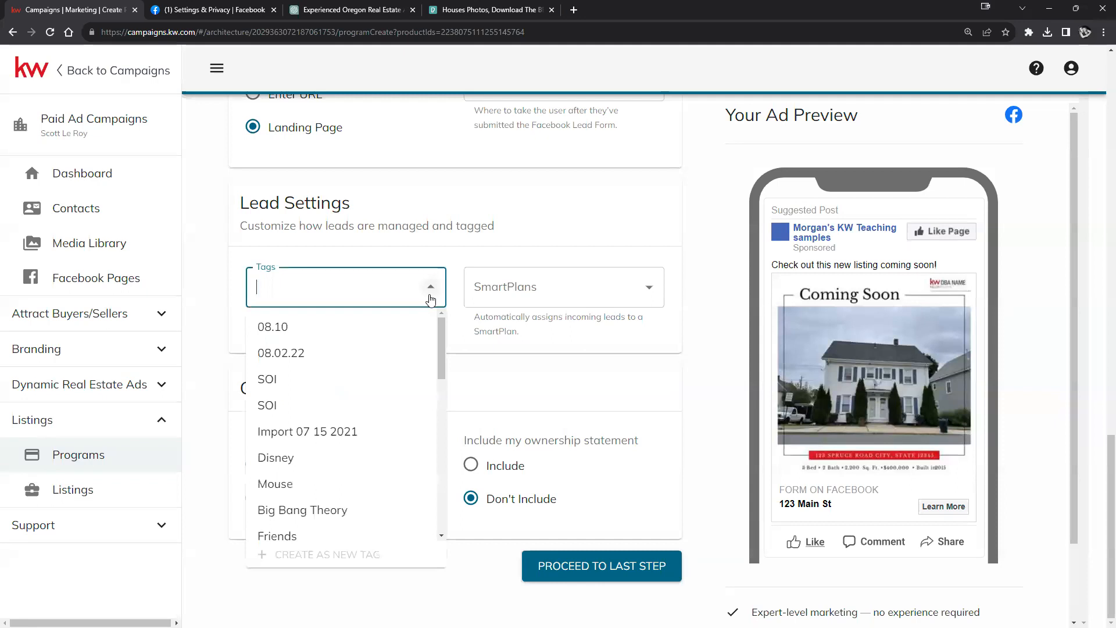
{"action": "left_click", "coordinate": [449, 259]}
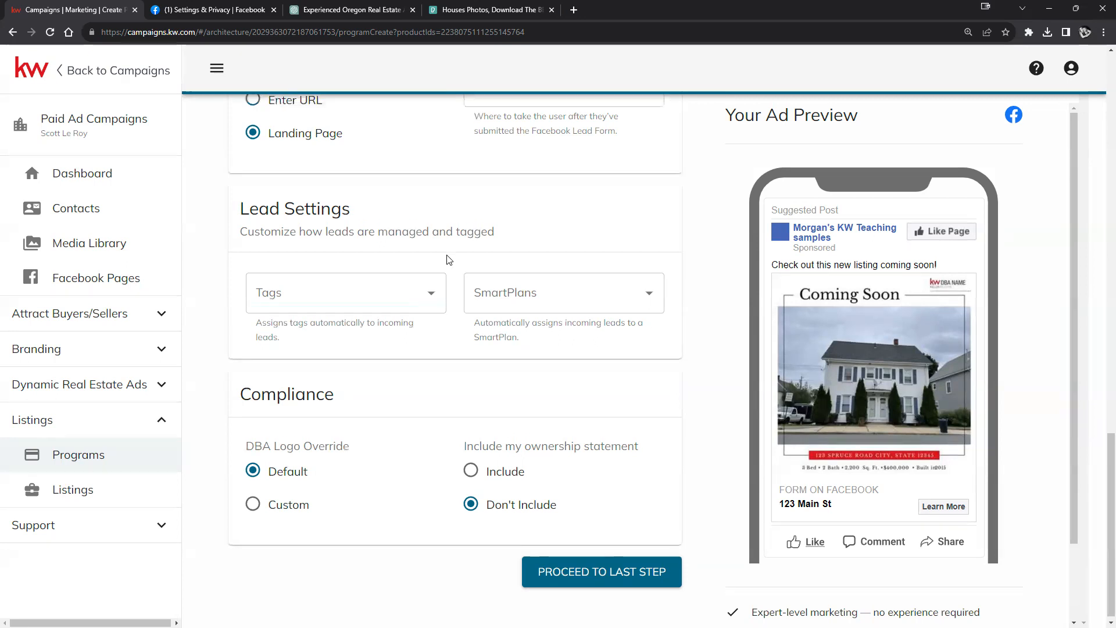
{"action": "scroll", "coordinate": [448, 260], "scroll_direction": "up", "scroll_amount": 3}
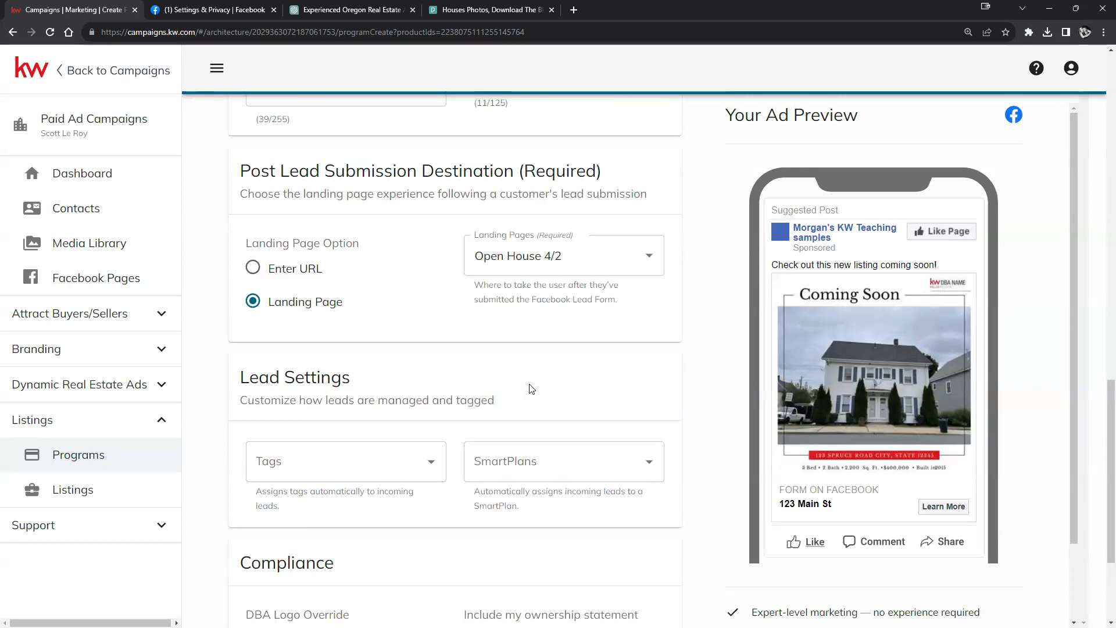
{"action": "scroll", "coordinate": [472, 433], "scroll_direction": "down", "scroll_amount": 2}
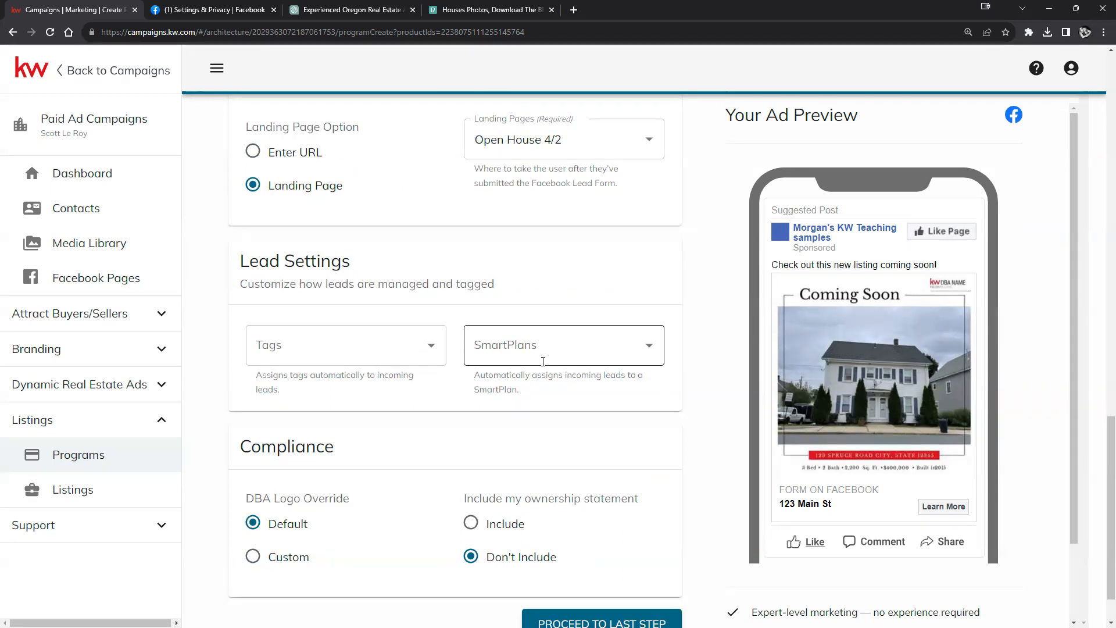
{"action": "left_click", "coordinate": [433, 349]}
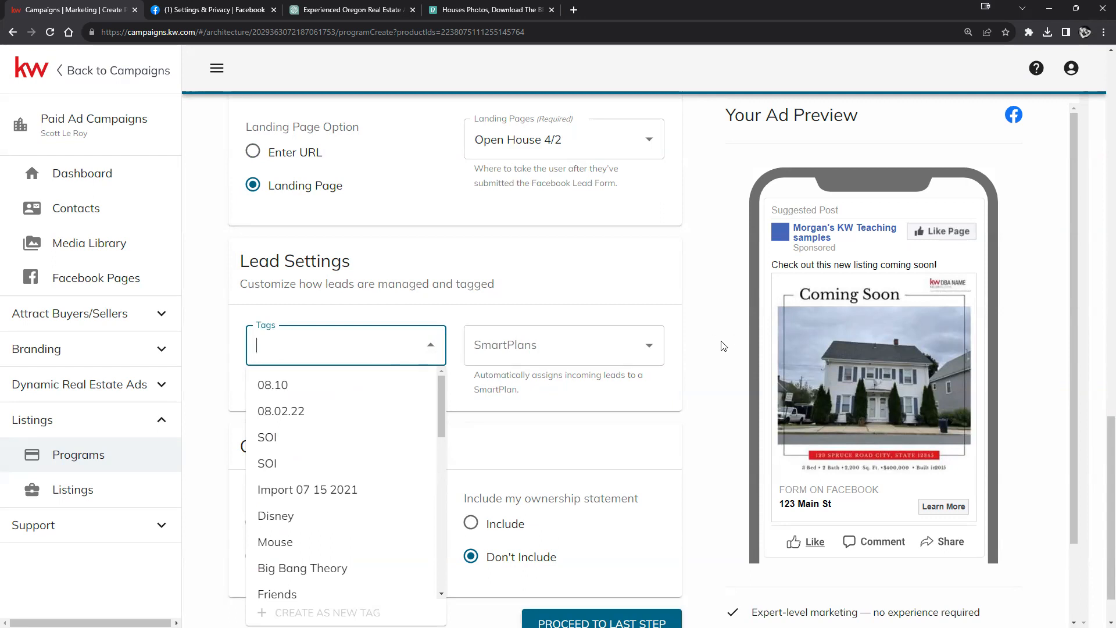
{"action": "left_click", "coordinate": [704, 365]}
{"action": "left_click", "coordinate": [644, 354]}
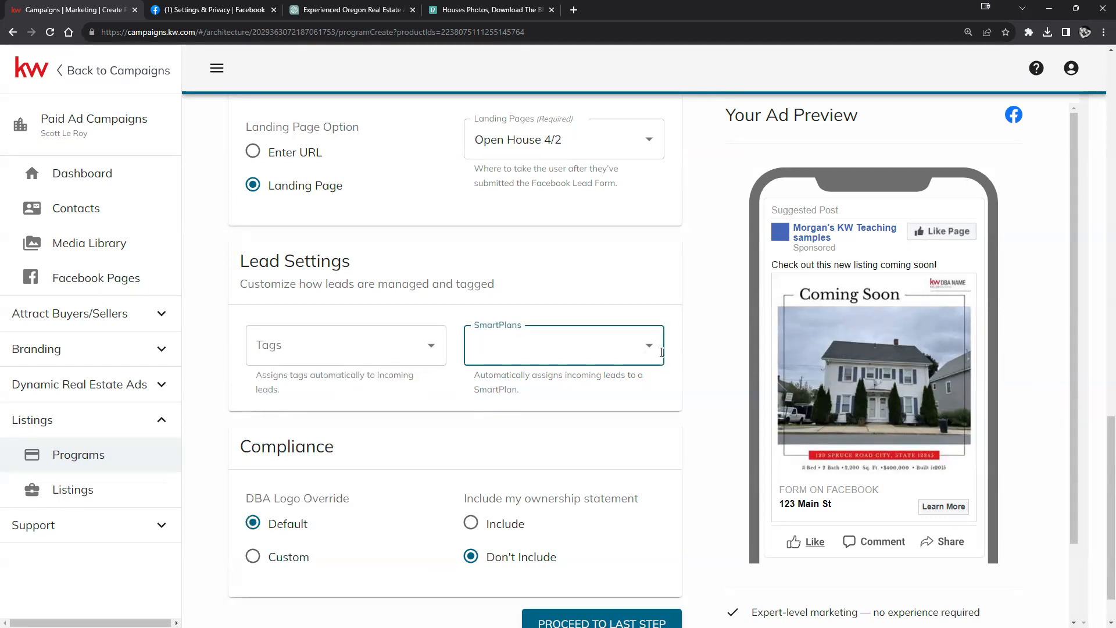
{"action": "left_click", "coordinate": [647, 349]}
{"action": "scroll", "coordinate": [635, 378], "scroll_direction": "down", "scroll_amount": 10}
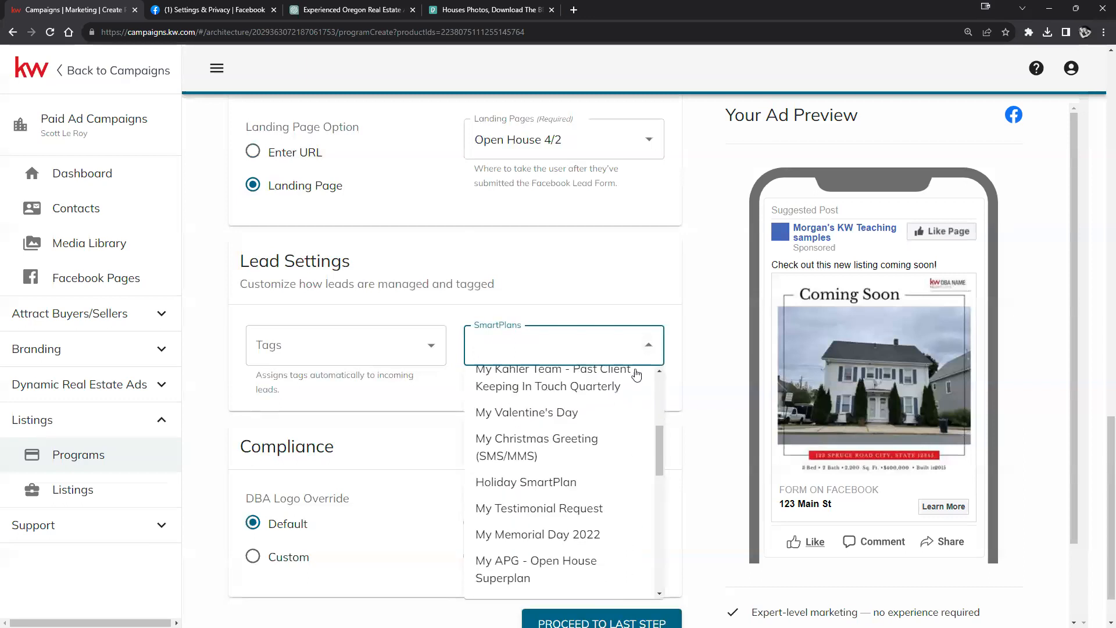
{"action": "left_click", "coordinate": [690, 365]}
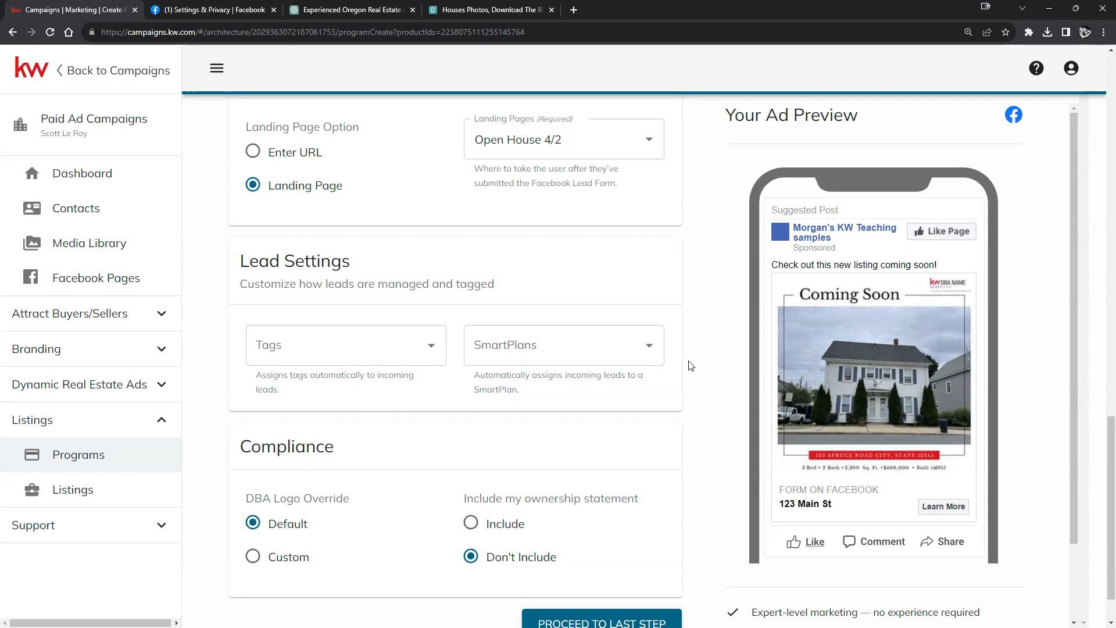
{"action": "scroll", "coordinate": [667, 381], "scroll_direction": "down", "scroll_amount": 1}
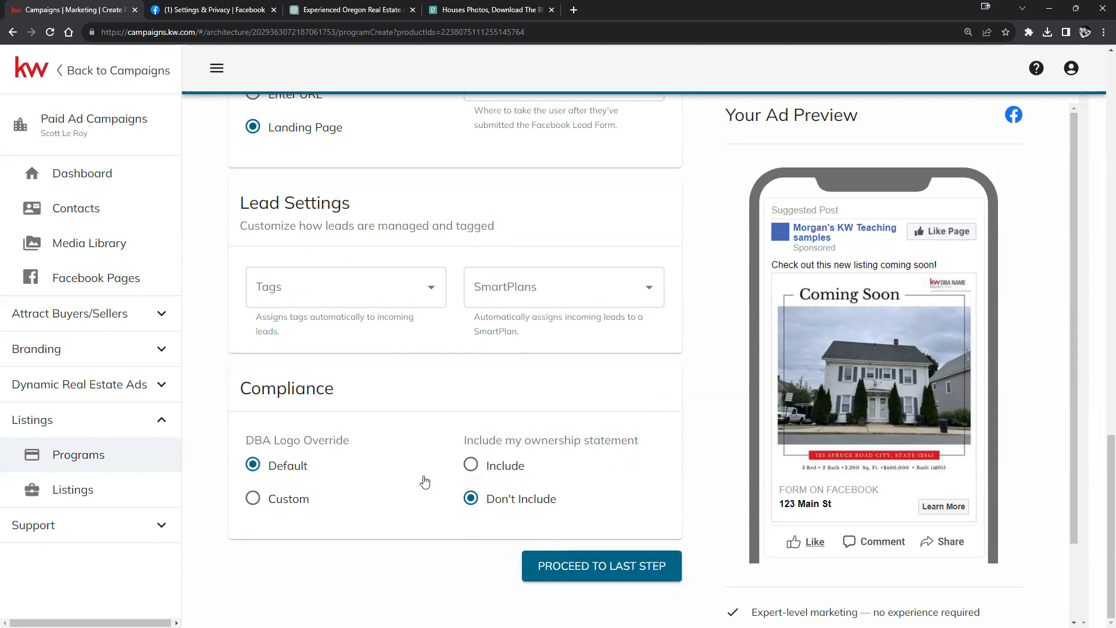
{"action": "left_click", "coordinate": [253, 498]}
{"action": "left_click", "coordinate": [253, 465]}
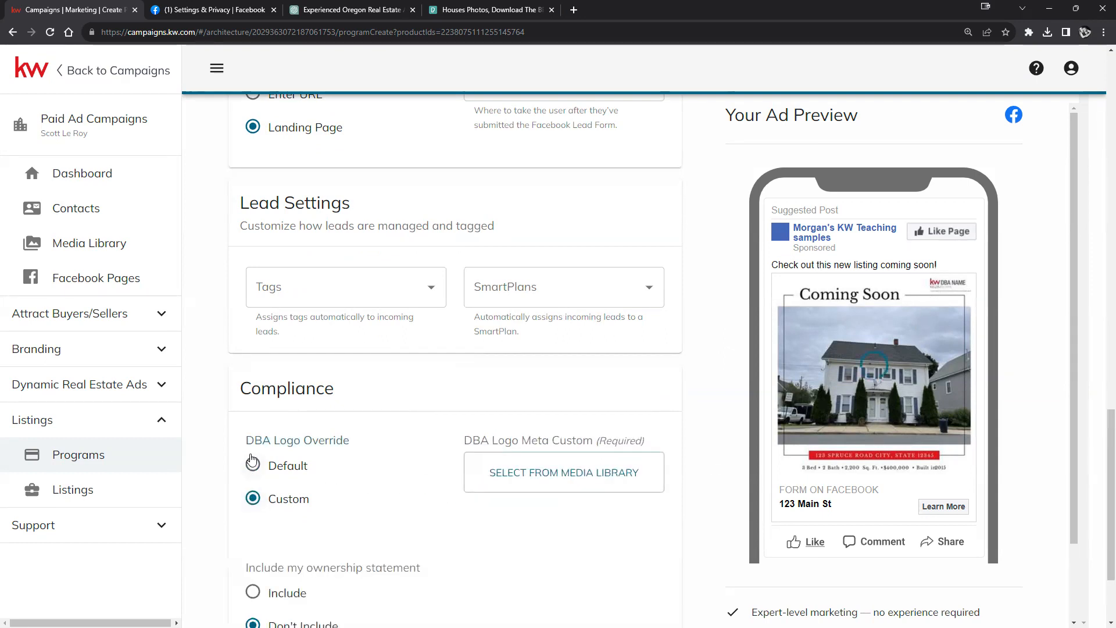
{"action": "left_click", "coordinate": [471, 464]}
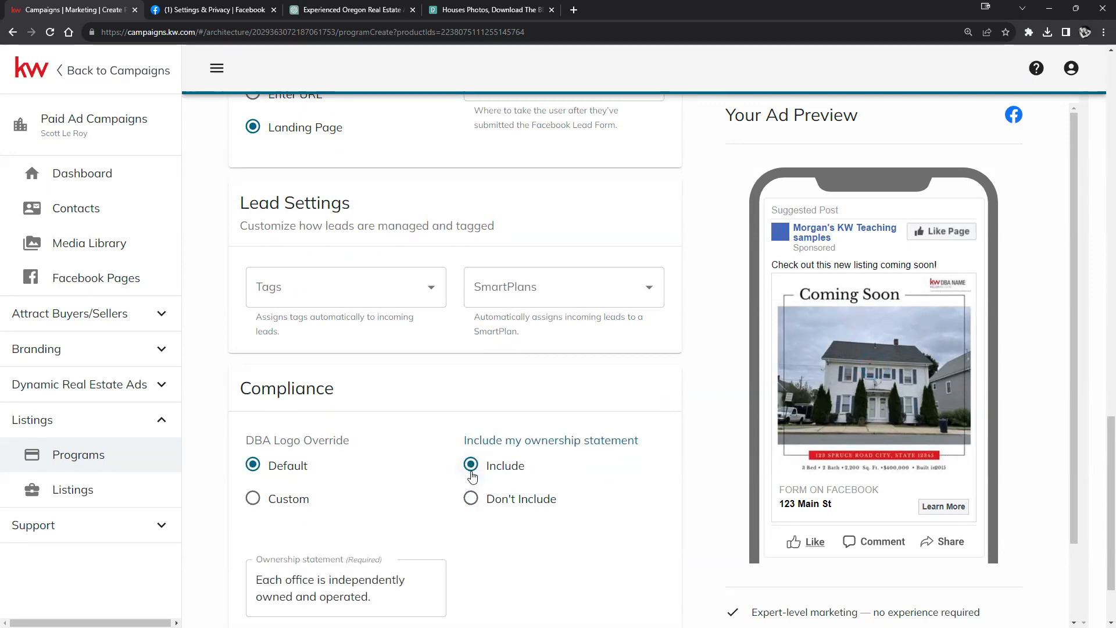
{"action": "left_click", "coordinate": [471, 498]}
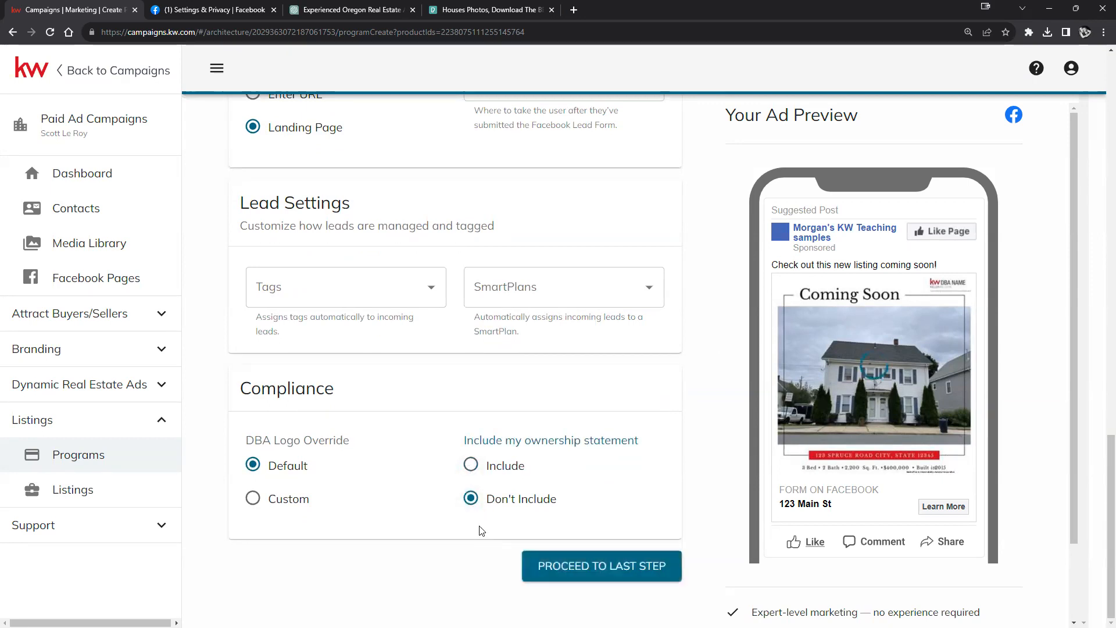
{"action": "scroll", "coordinate": [497, 535], "scroll_direction": "up", "scroll_amount": 20}
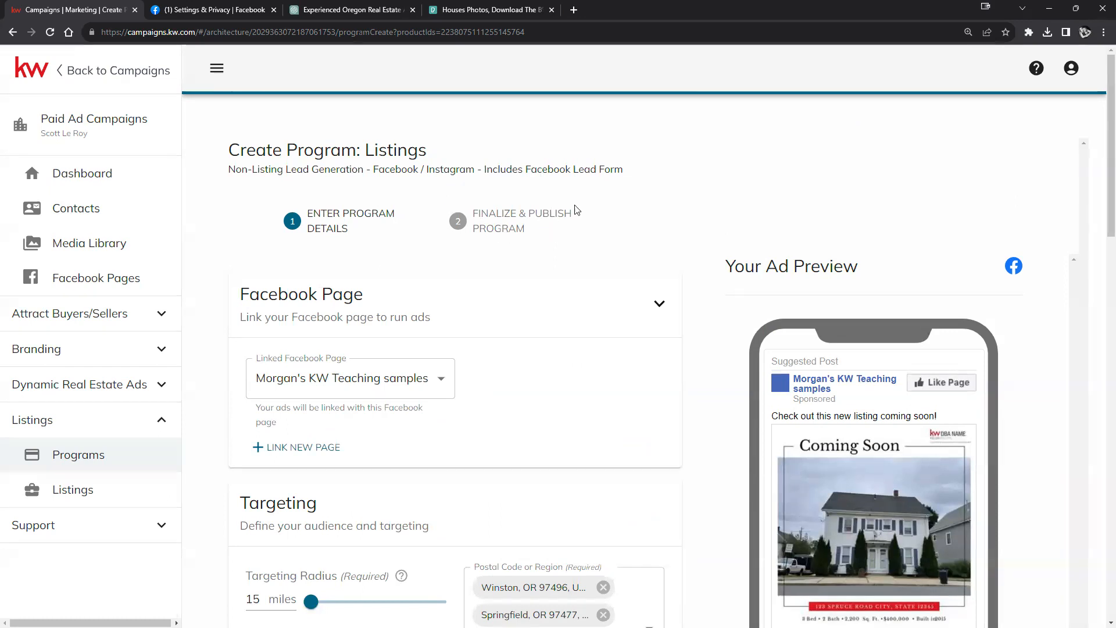
{"action": "scroll", "coordinate": [543, 242], "scroll_direction": "down", "scroll_amount": 13}
Step: Proceed to the last step and review the 08/25–08/30/2023 schedule and $50.00 budget
{"action": "scroll", "coordinate": [593, 299], "scroll_direction": "down", "scroll_amount": 8}
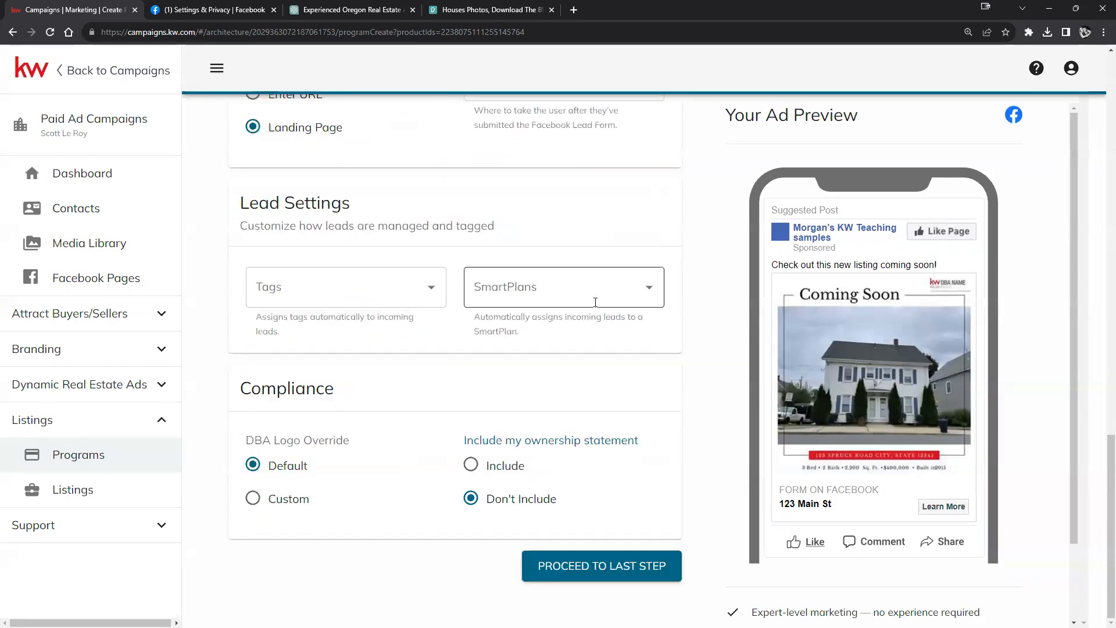
{"action": "left_click", "coordinate": [571, 567]}
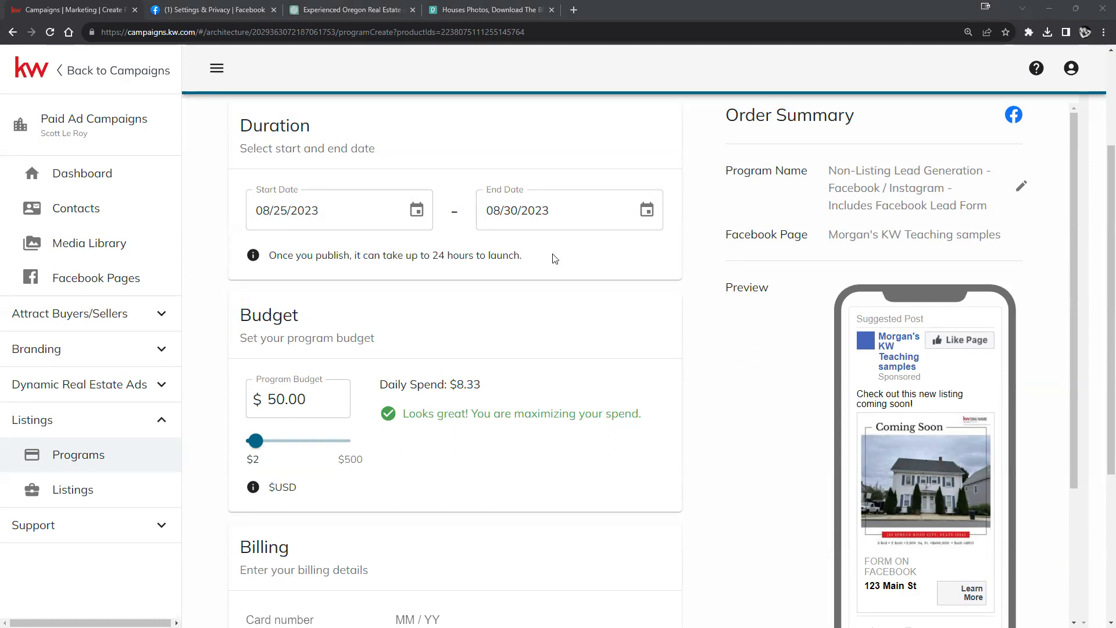
{"action": "scroll", "coordinate": [450, 311], "scroll_direction": "down", "scroll_amount": 2}
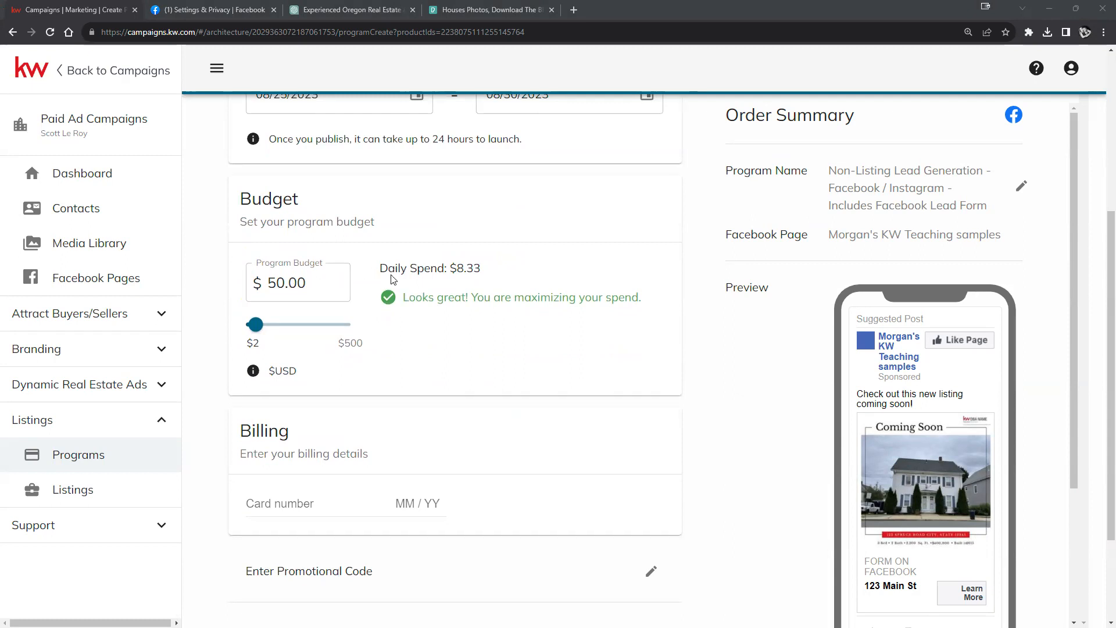
{"action": "left_click_drag", "start_coordinate": [256, 326], "coordinate": [251, 336]}
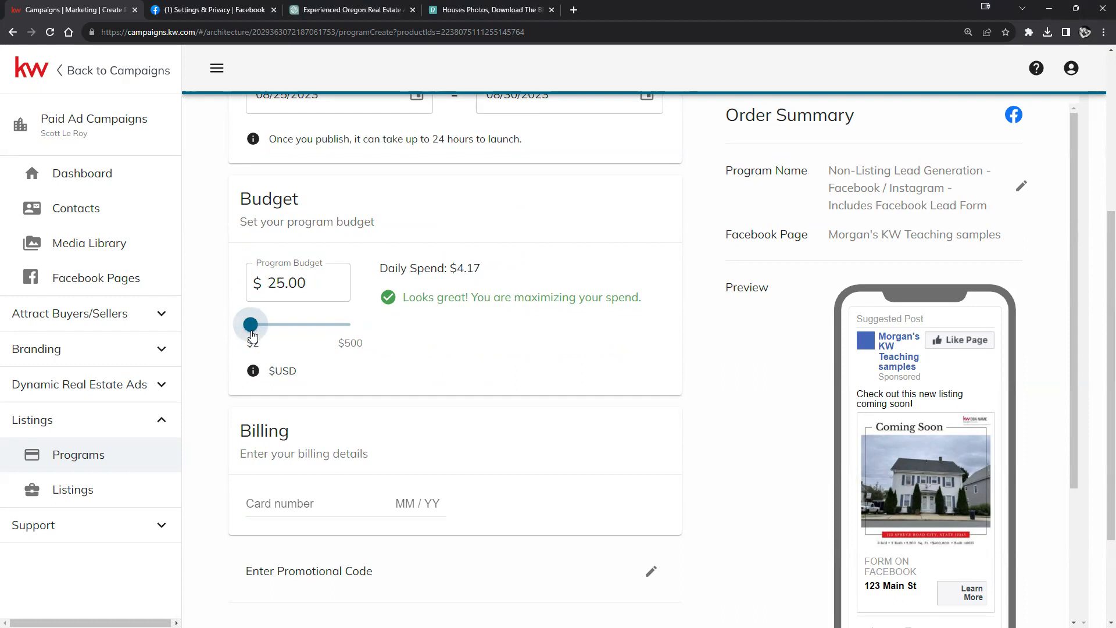
{"action": "scroll", "coordinate": [729, 358], "scroll_direction": "down", "scroll_amount": 3}
{"action": "scroll", "coordinate": [726, 363], "scroll_direction": "up", "scroll_amount": 3}
{"action": "scroll", "coordinate": [377, 344], "scroll_direction": "up", "scroll_amount": 2}
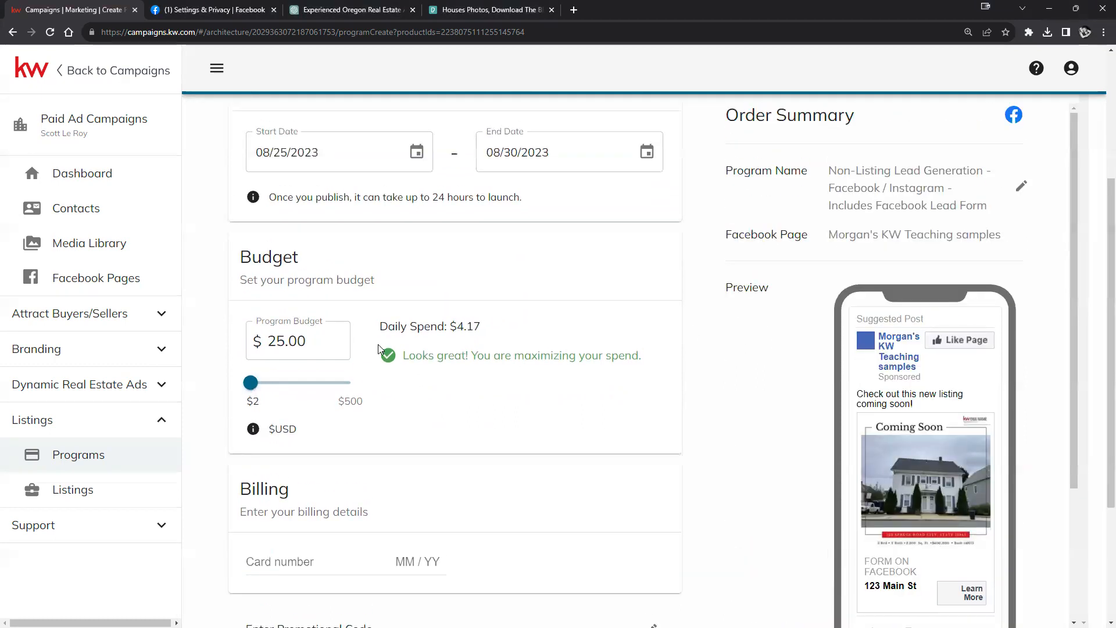
{"action": "scroll", "coordinate": [395, 343], "scroll_direction": "down", "scroll_amount": 2}
{"action": "scroll", "coordinate": [396, 344], "scroll_direction": "down", "scroll_amount": 2}
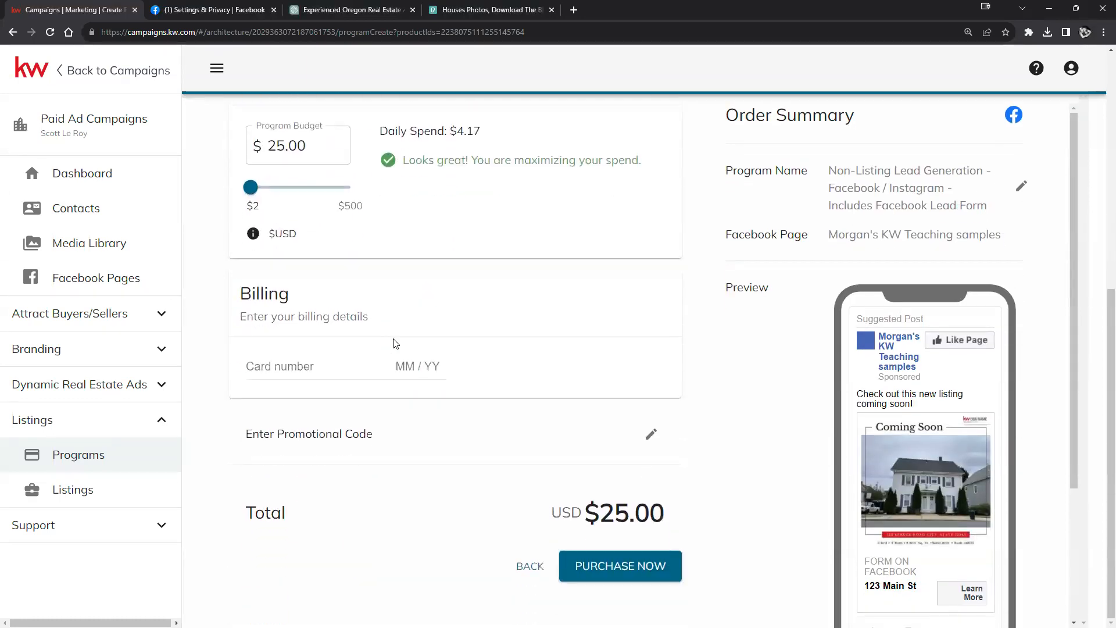
{"action": "left_click", "coordinate": [337, 360]}
{"action": "scroll", "coordinate": [688, 421], "scroll_direction": "up", "scroll_amount": 5}
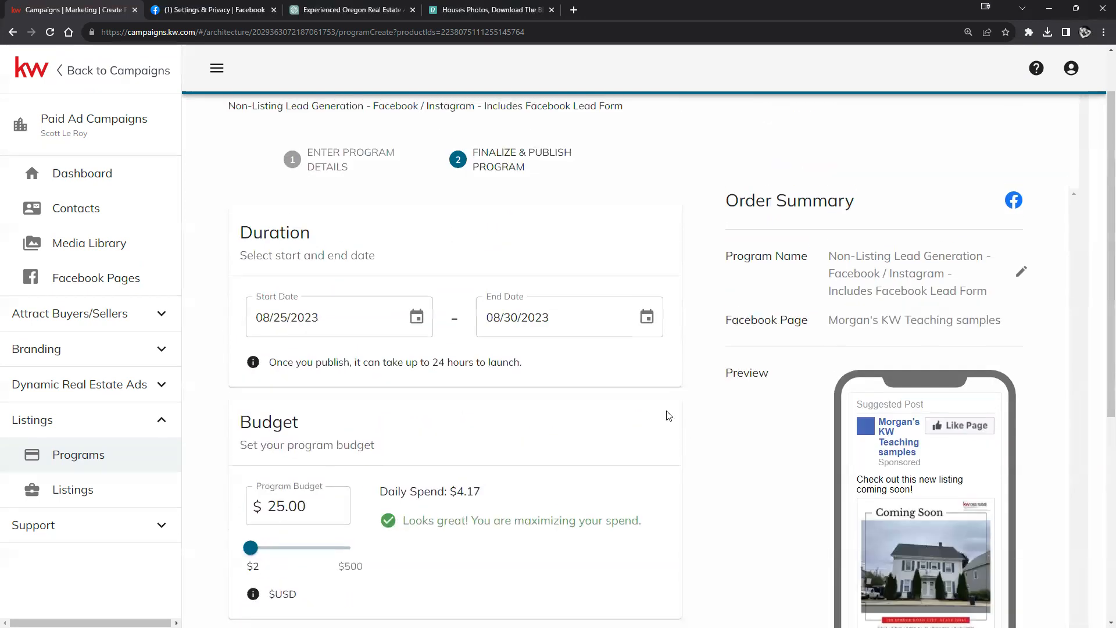
{"action": "scroll", "coordinate": [728, 405], "scroll_direction": "down", "scroll_amount": 4}
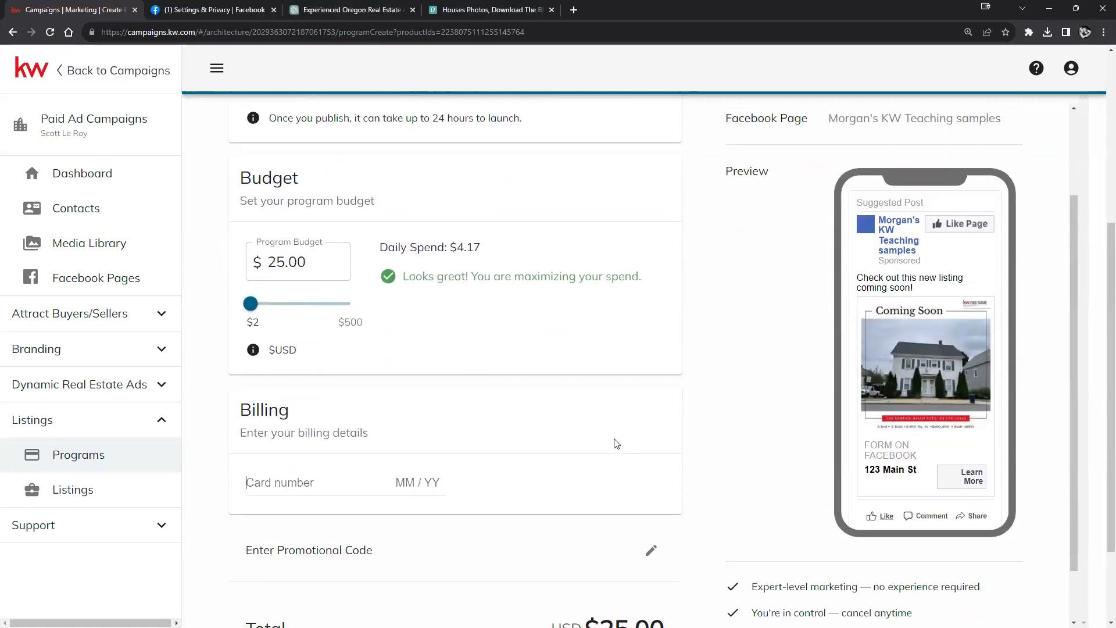
{"action": "scroll", "coordinate": [562, 443], "scroll_direction": "down", "scroll_amount": 2}
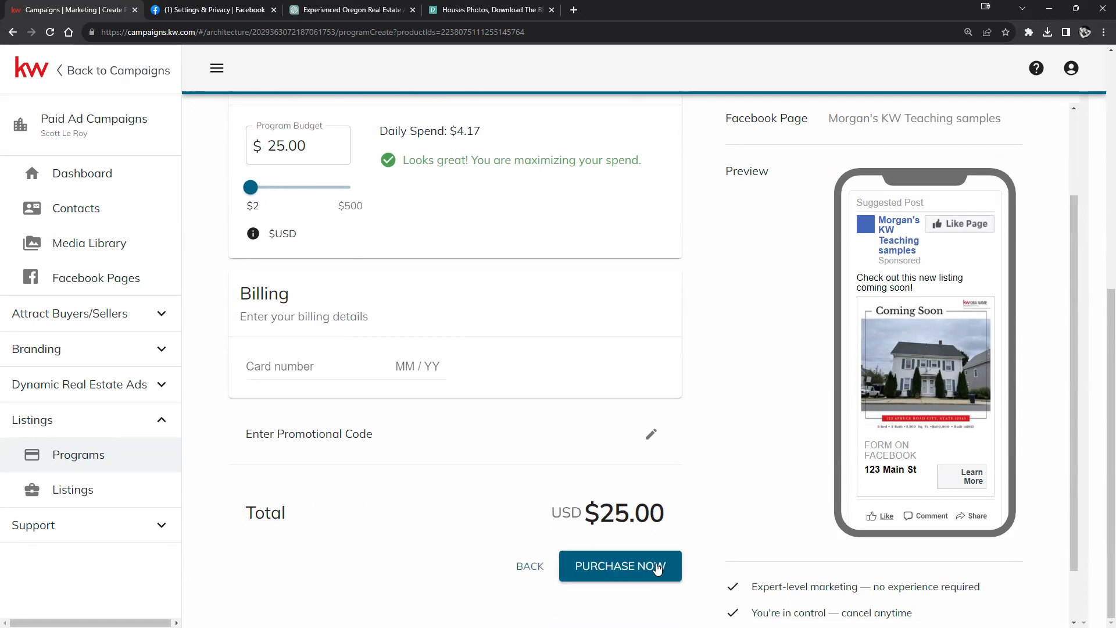
{"action": "scroll", "coordinate": [607, 490], "scroll_direction": "up", "scroll_amount": 5}
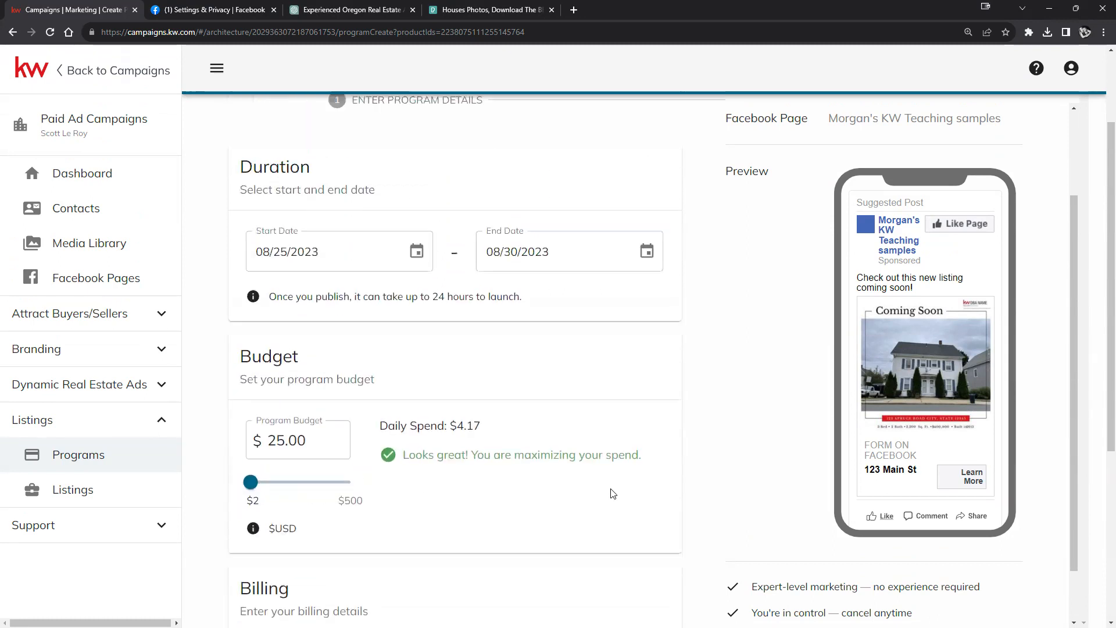
{"action": "scroll", "coordinate": [635, 451], "scroll_direction": "up", "scroll_amount": 2}
{"action": "scroll", "coordinate": [630, 451], "scroll_direction": "down", "scroll_amount": 5}
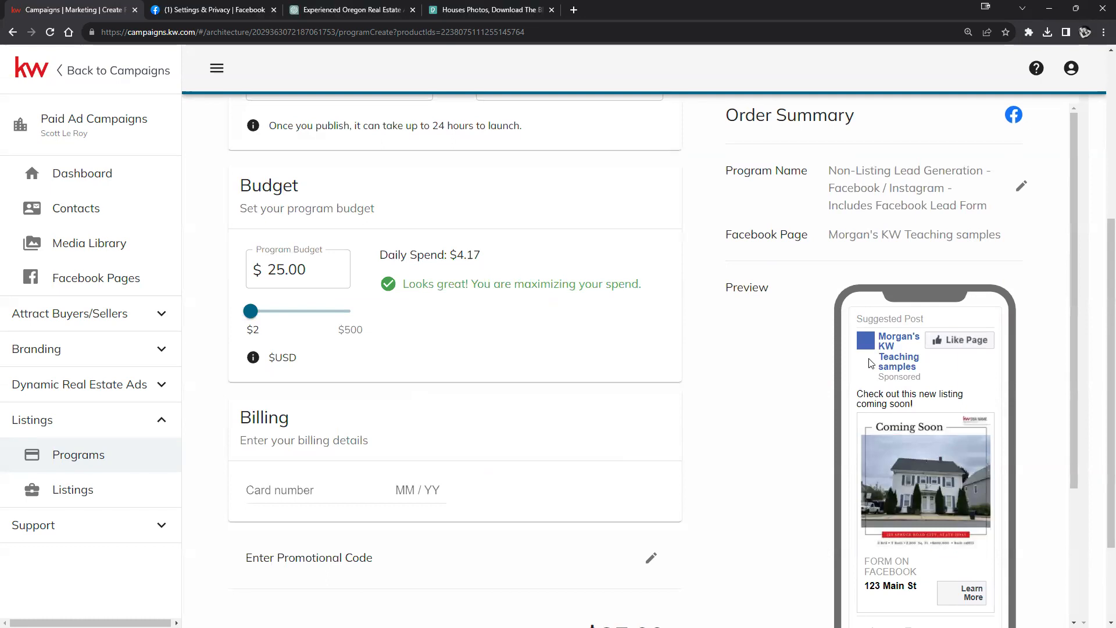
{"action": "scroll", "coordinate": [870, 363], "scroll_direction": "up", "scroll_amount": 5}
{"action": "scroll", "coordinate": [860, 356], "scroll_direction": "down", "scroll_amount": 3}
{"action": "scroll", "coordinate": [855, 352], "scroll_direction": "up", "scroll_amount": 3}
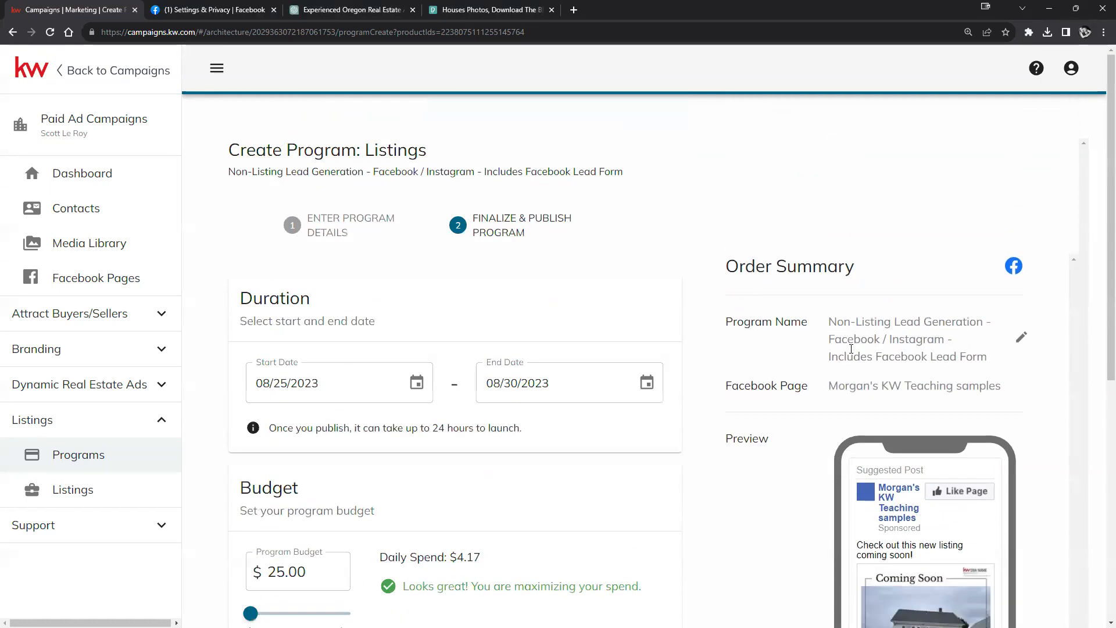
Step: Navigate to the Dashboard from the sidebar and confirm discarding the unsaved program
{"action": "left_click", "coordinate": [213, 69]}
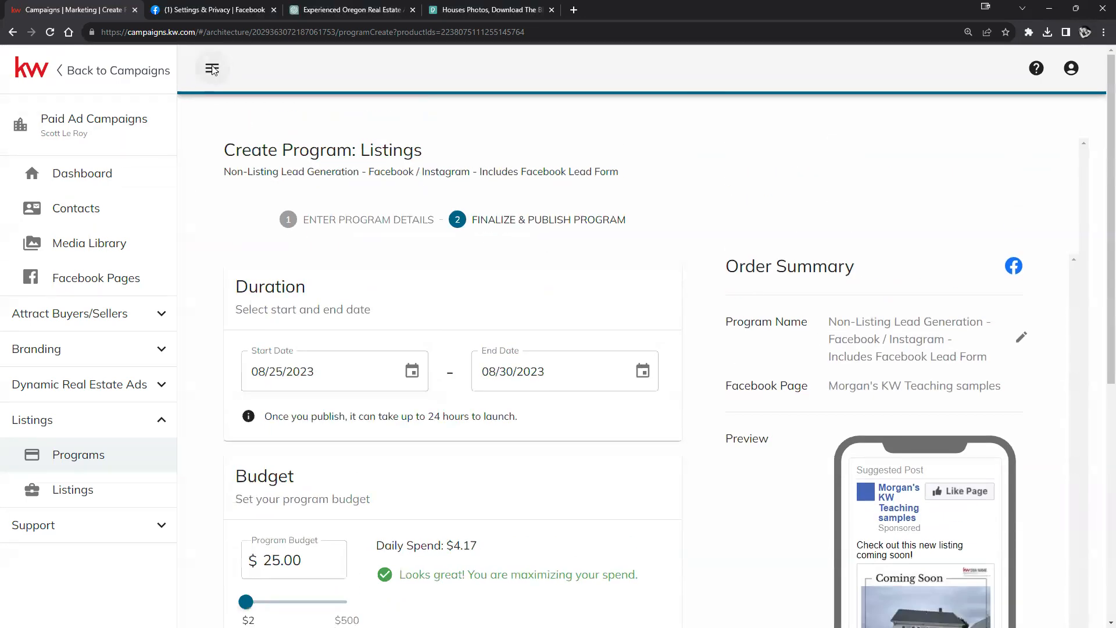
{"action": "left_click", "coordinate": [29, 61]}
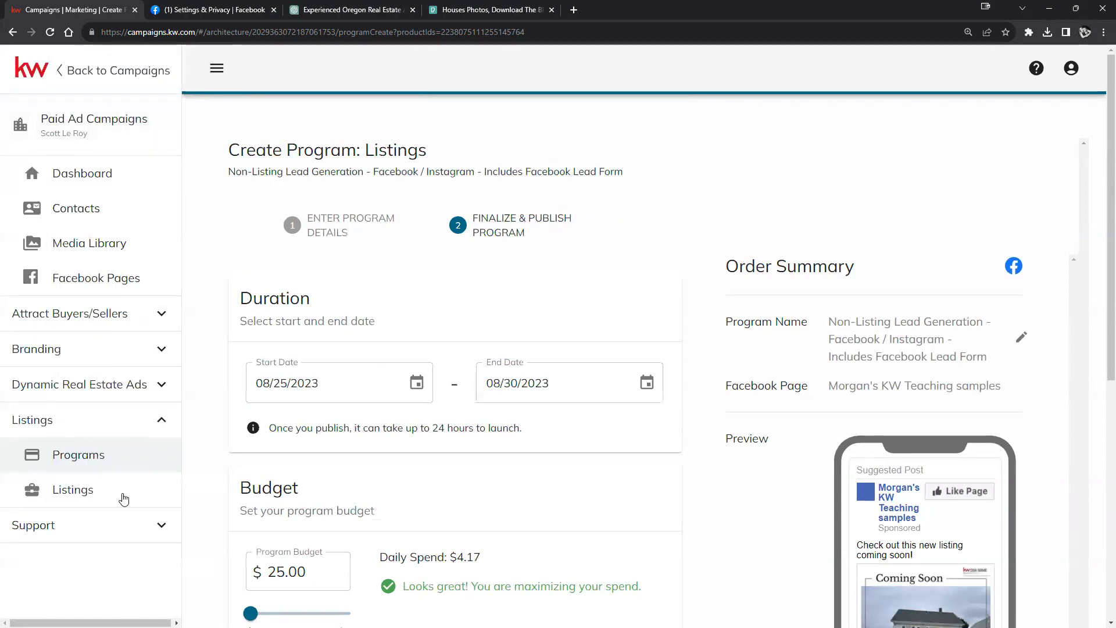
{"action": "left_click", "coordinate": [152, 430]}
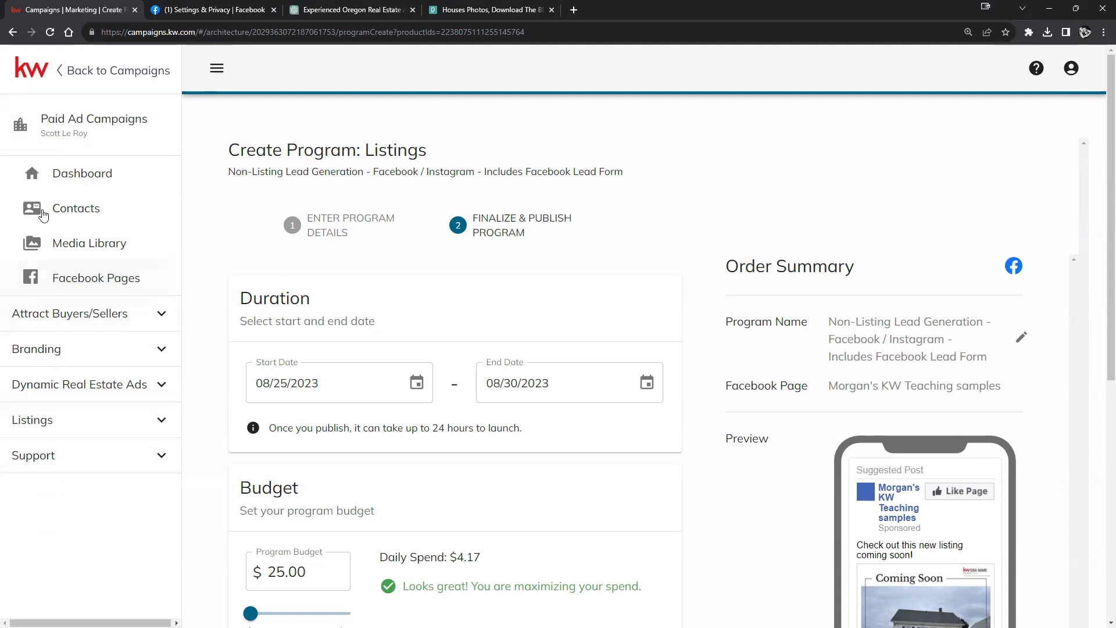
{"action": "left_click", "coordinate": [64, 175]}
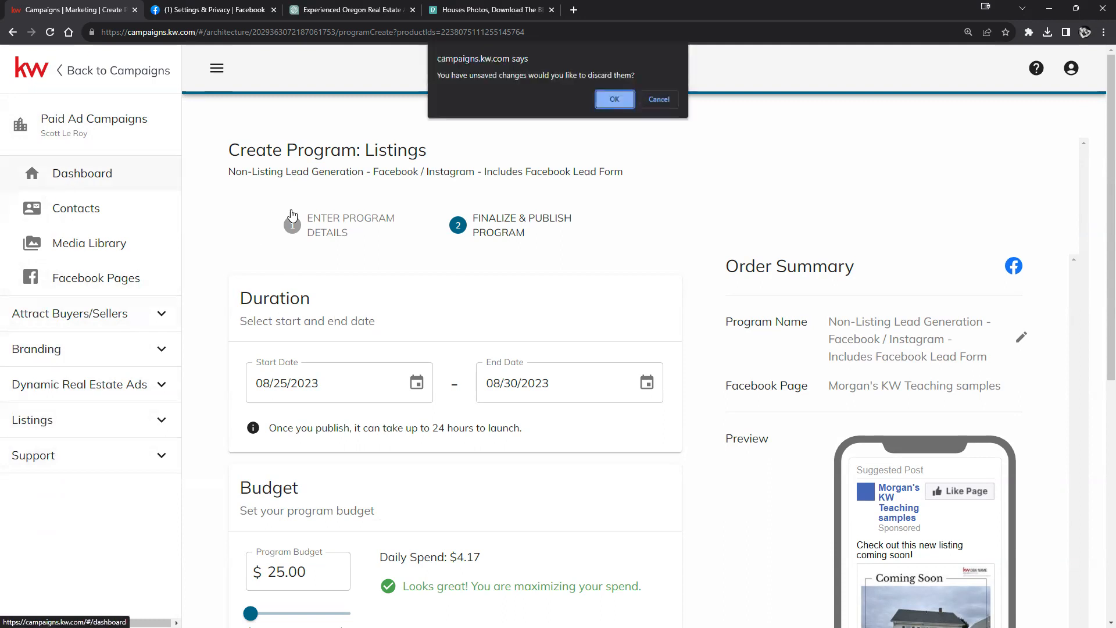
{"action": "left_click", "coordinate": [614, 99]}
{"action": "scroll", "coordinate": [351, 291], "scroll_direction": "down", "scroll_amount": 2}
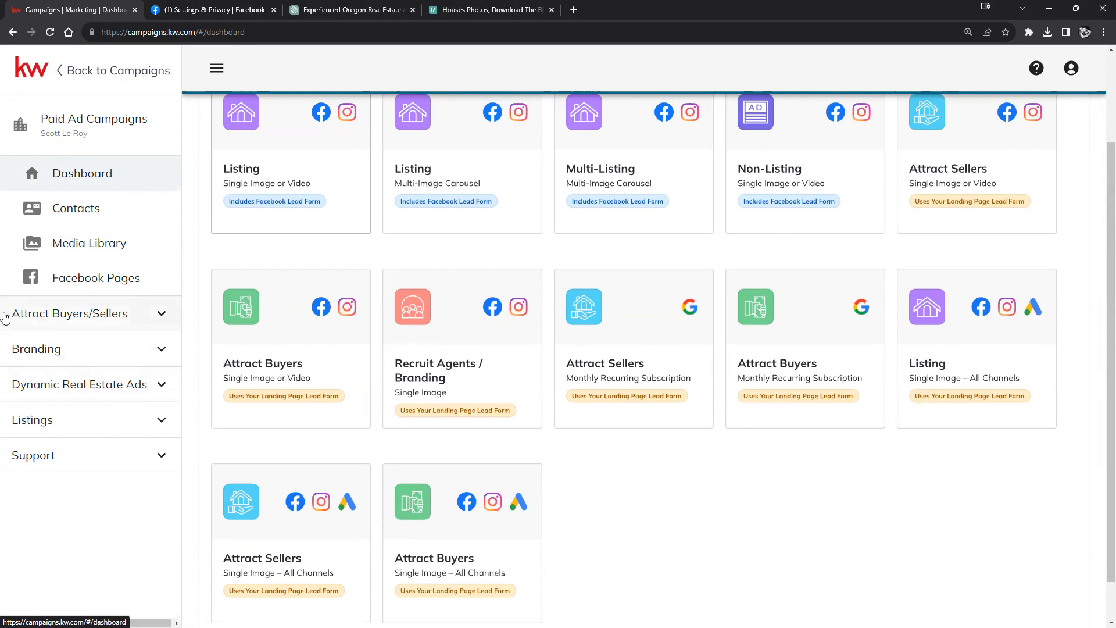
{"action": "left_click", "coordinate": [124, 318]}
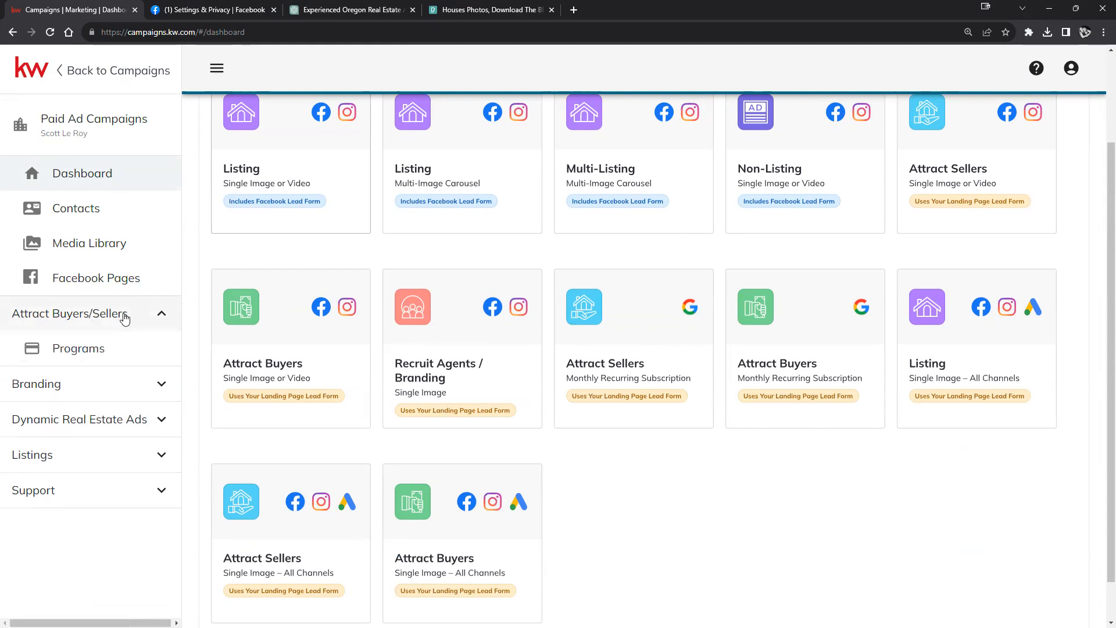
{"action": "left_click", "coordinate": [140, 394]}
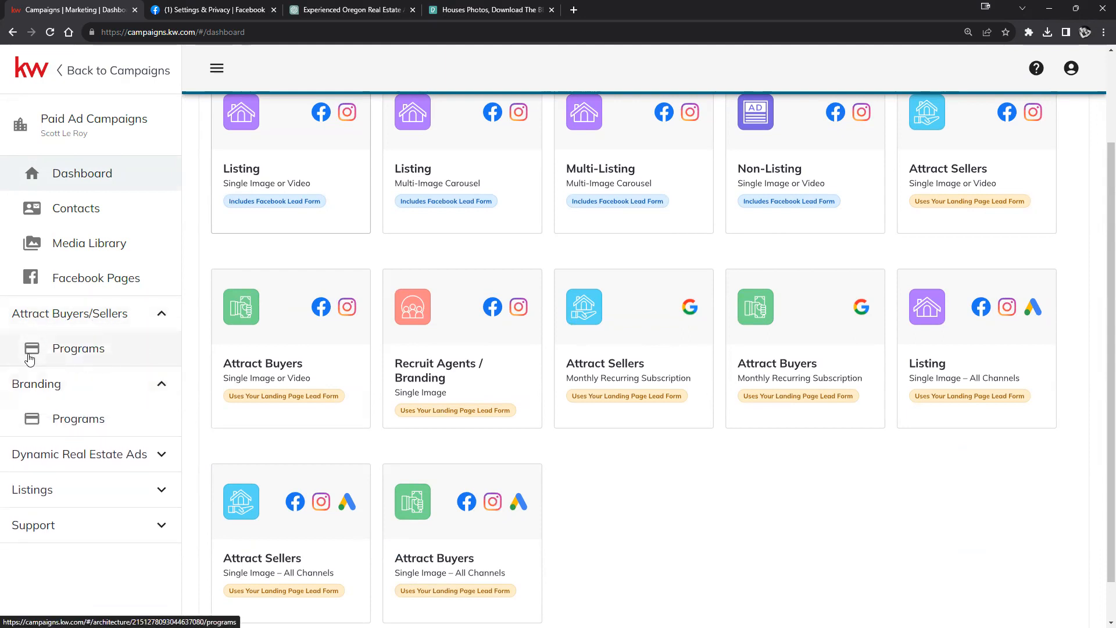
{"action": "left_click", "coordinate": [147, 458]}
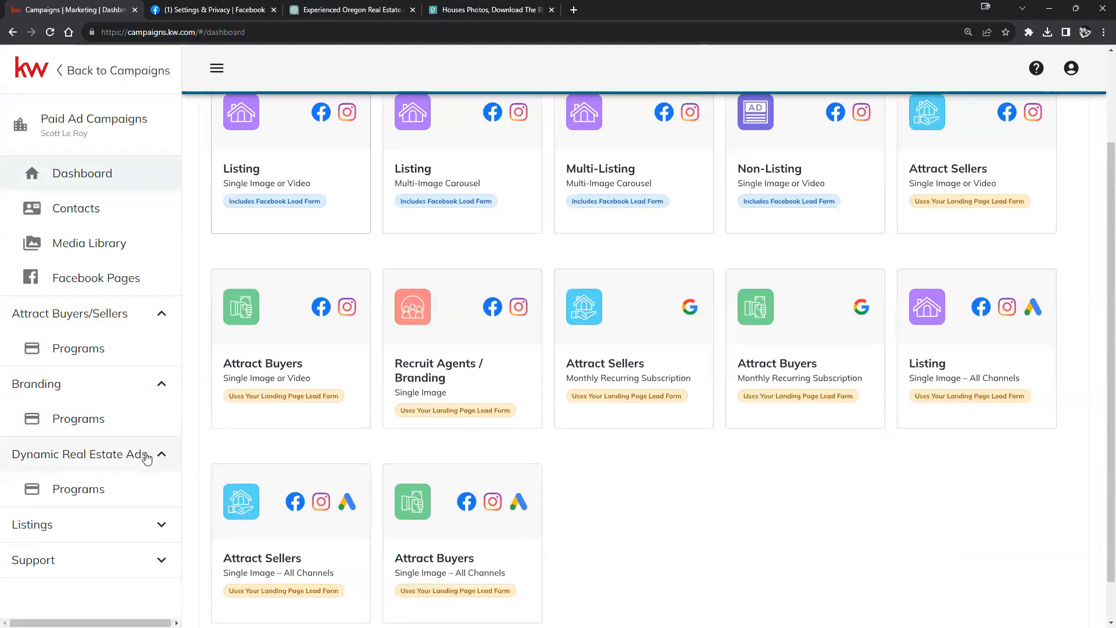
{"action": "left_click", "coordinate": [156, 527]}
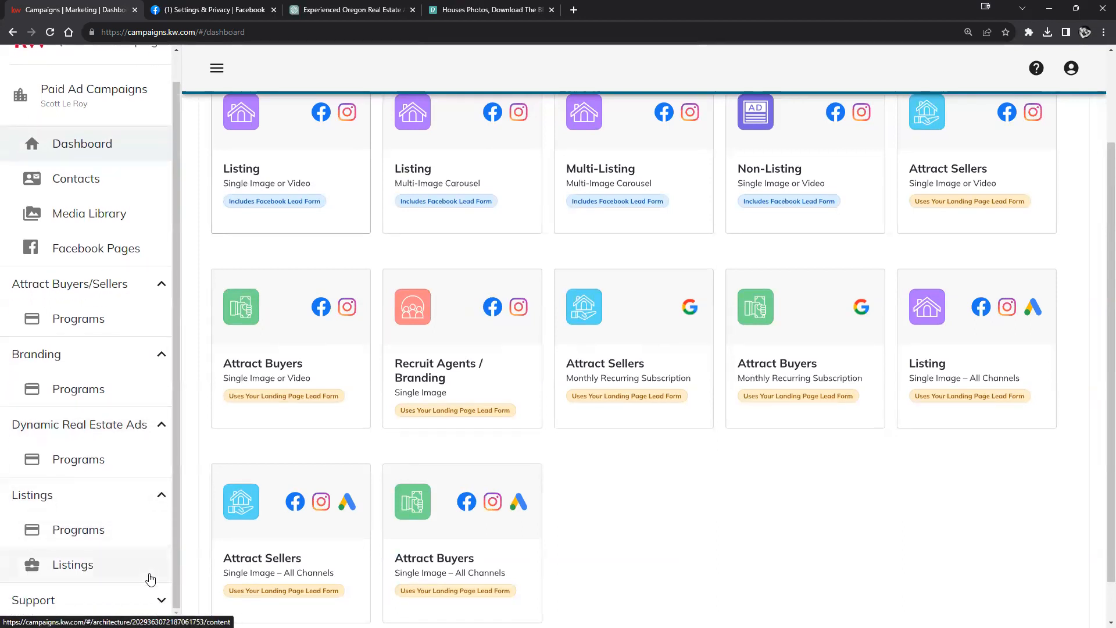
{"action": "left_click", "coordinate": [158, 600]}
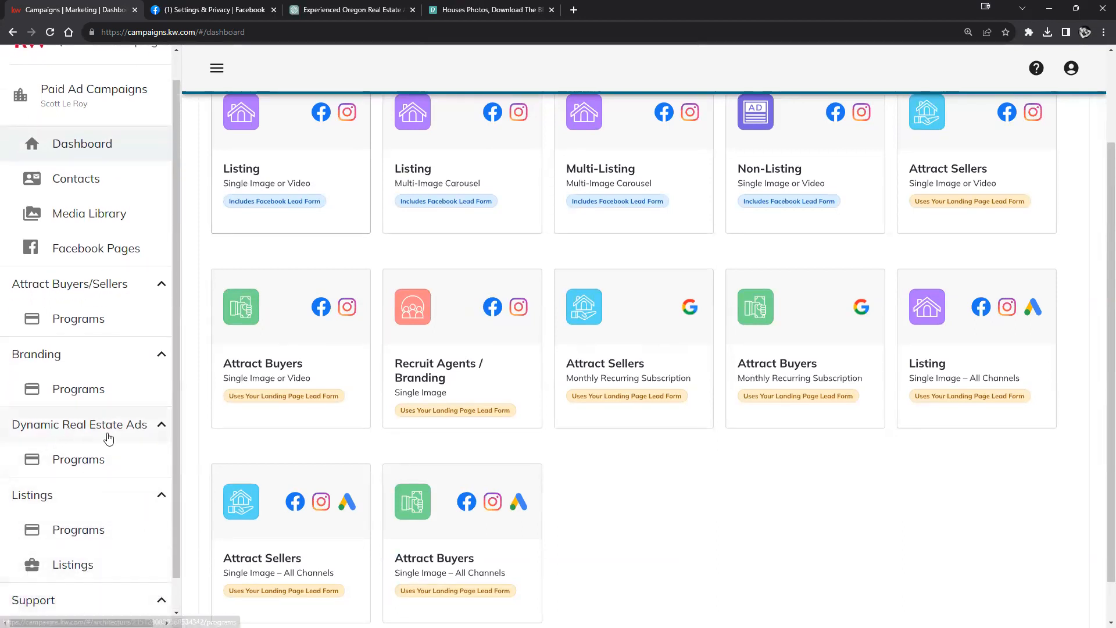
{"action": "scroll", "coordinate": [104, 401], "scroll_direction": "up", "scroll_amount": 1}
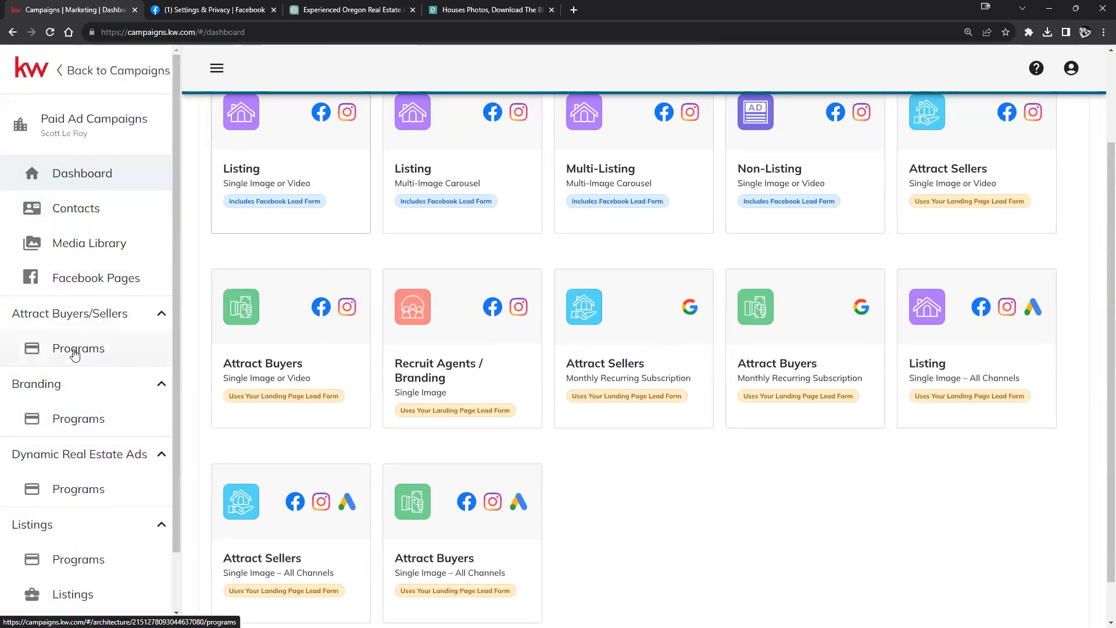
{"action": "left_click", "coordinate": [160, 314]}
{"action": "left_click", "coordinate": [162, 350]}
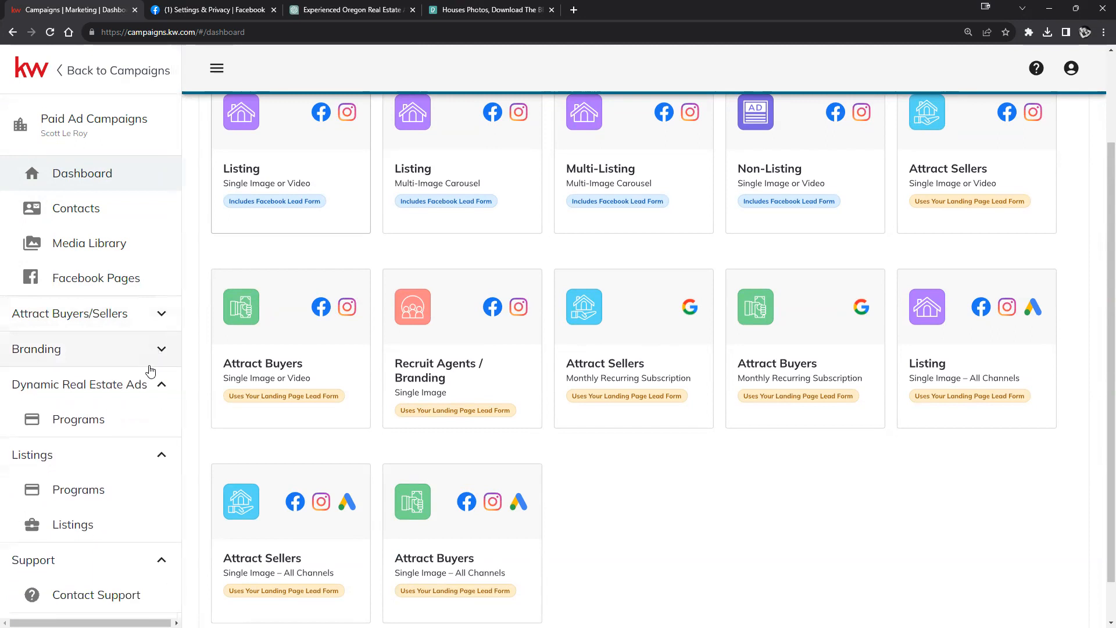
{"action": "left_click", "coordinate": [158, 385]}
{"action": "left_click", "coordinate": [159, 421]}
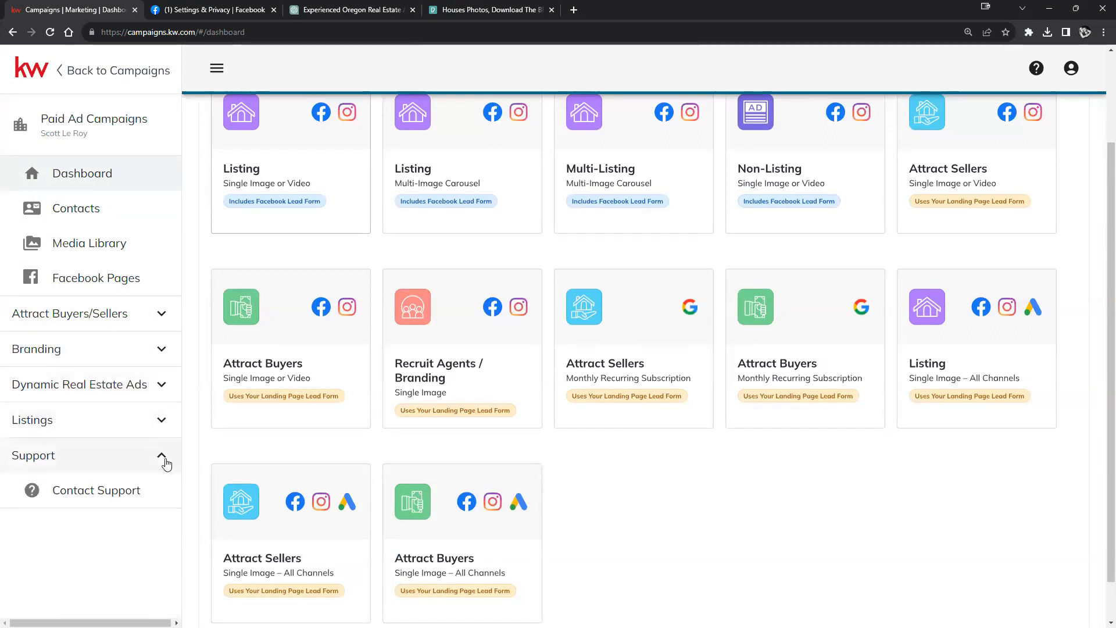
{"action": "left_click", "coordinate": [162, 455]}
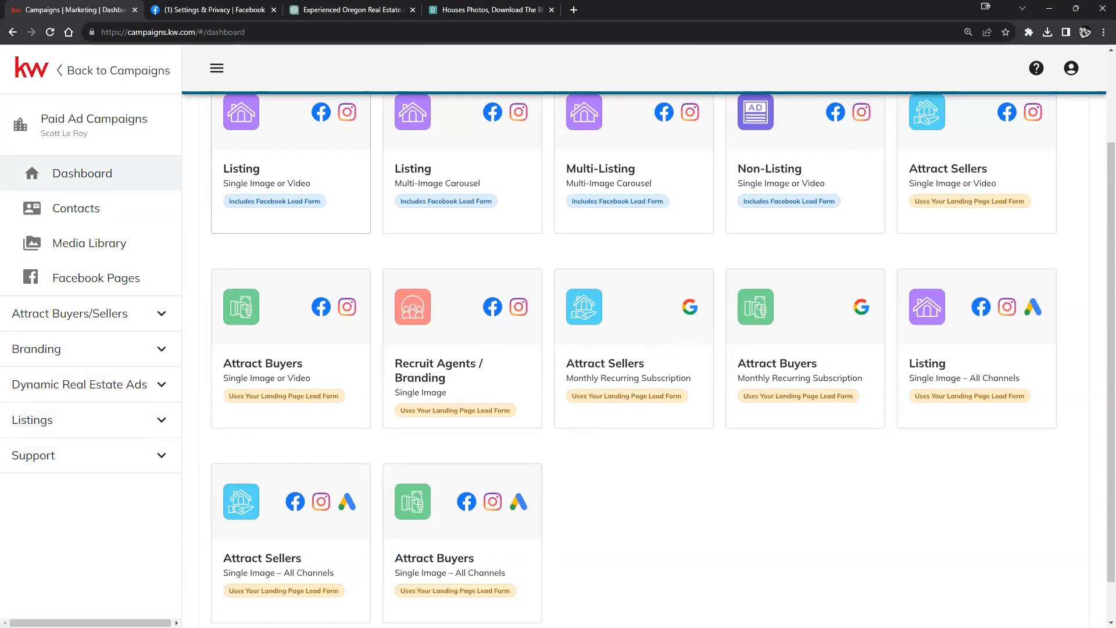
{"action": "scroll", "coordinate": [587, 434], "scroll_direction": "up", "scroll_amount": 2}
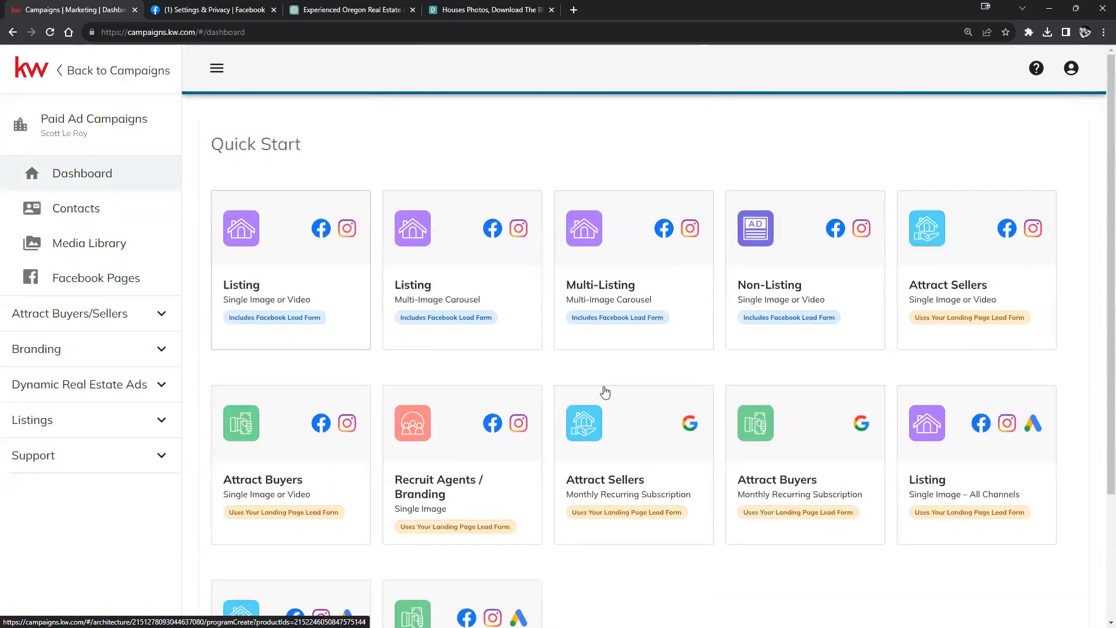
Step: From the Facebook home feed's Pages list, open the realtor business Page
{"action": "left_click", "coordinate": [203, 10]}
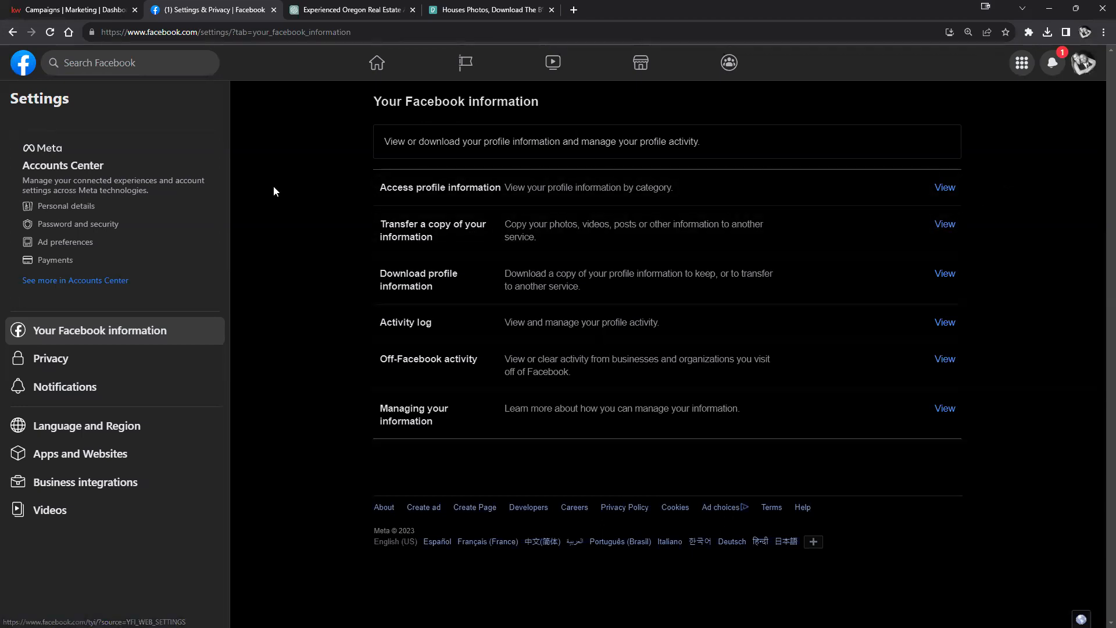
{"action": "left_click", "coordinate": [19, 62]}
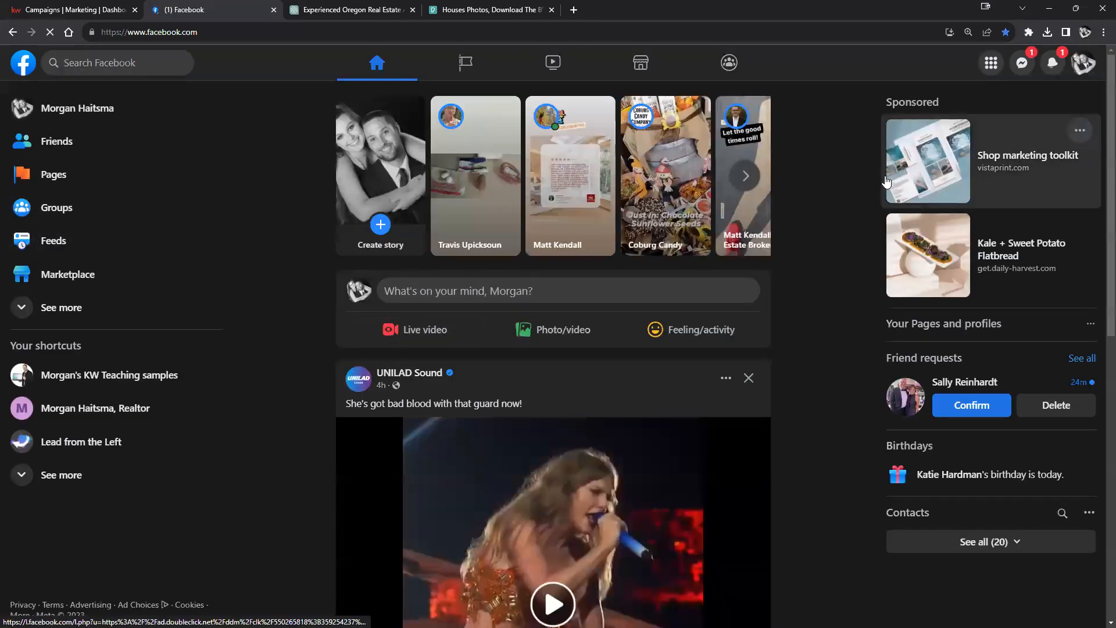
{"action": "left_click", "coordinate": [84, 177]}
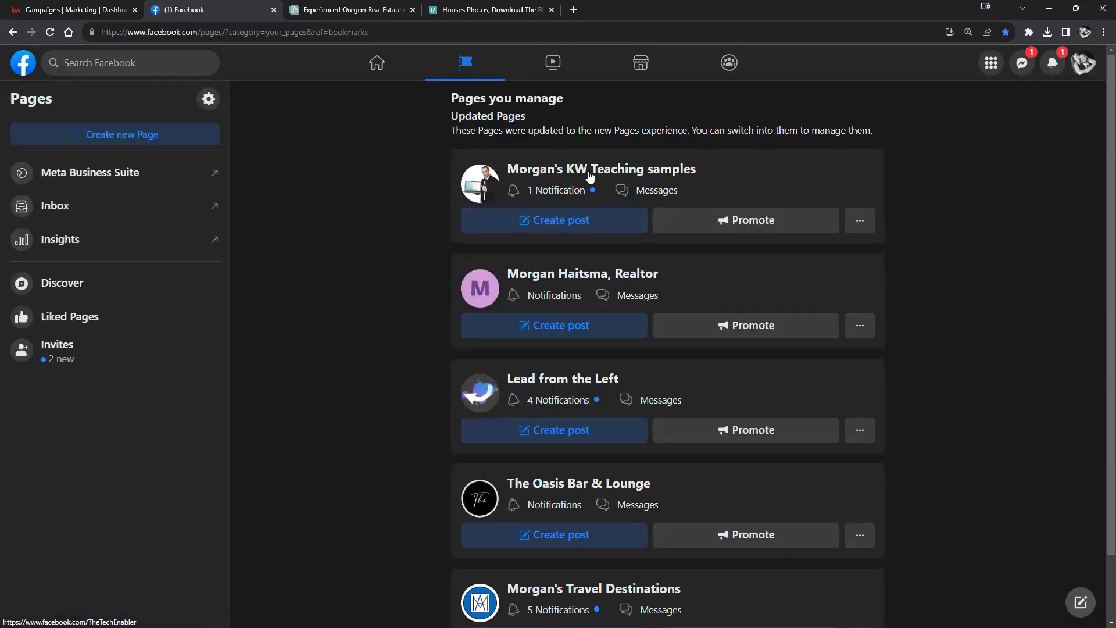
{"action": "left_click", "coordinate": [611, 272]}
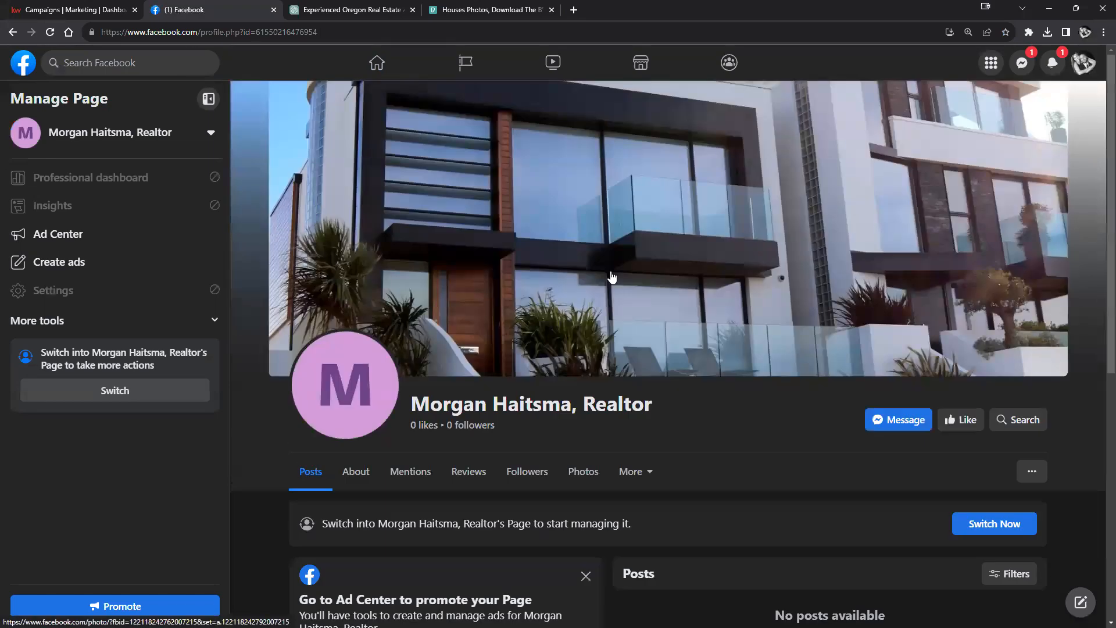